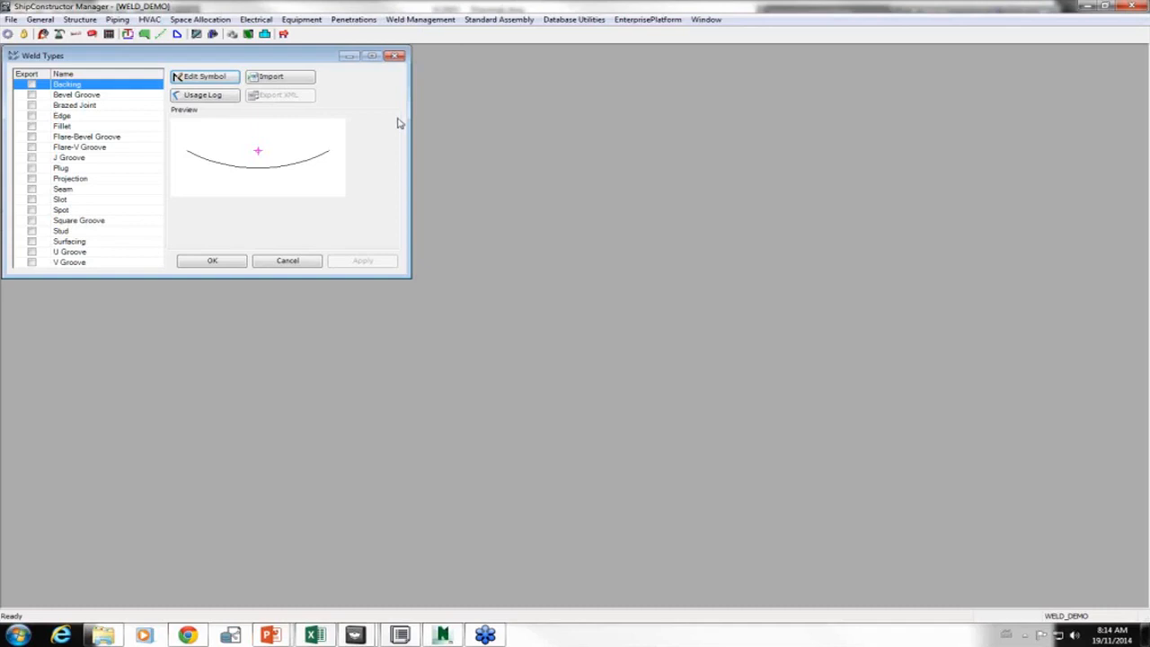
- Edit the Backing weld type's symbol by drawing a straight line between the arc's two endpoints, and close the drawing with the change saved
left_click(224, 83)
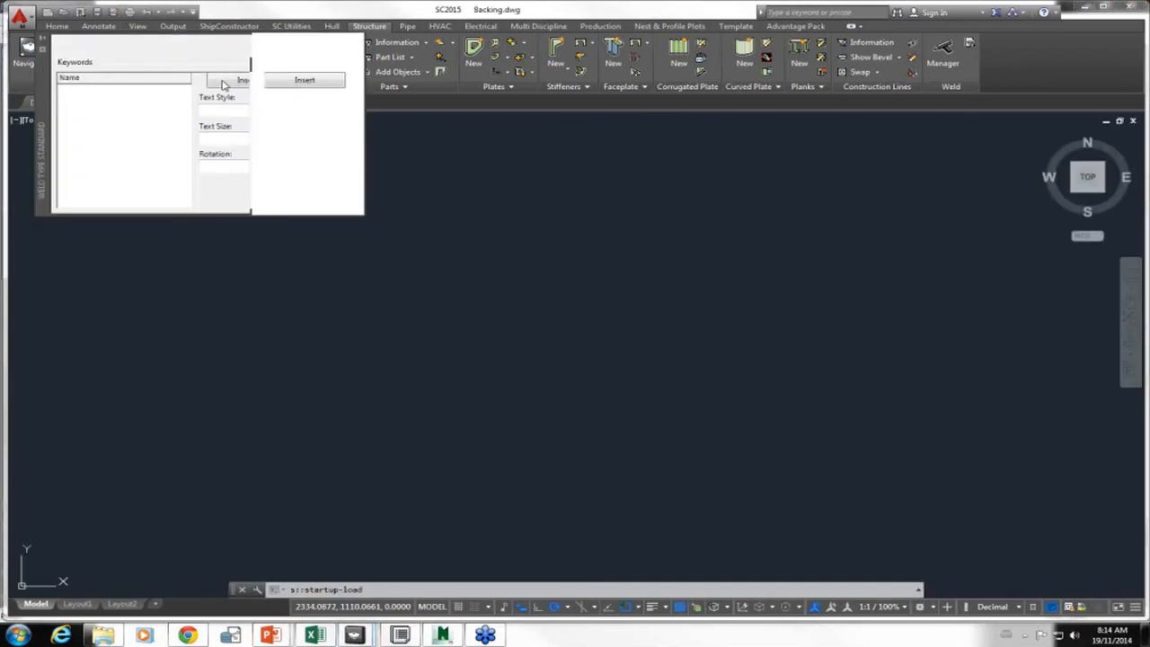
left_click(411, 329)
scroll(415, 331, "down", 3)
left_click(575, 330)
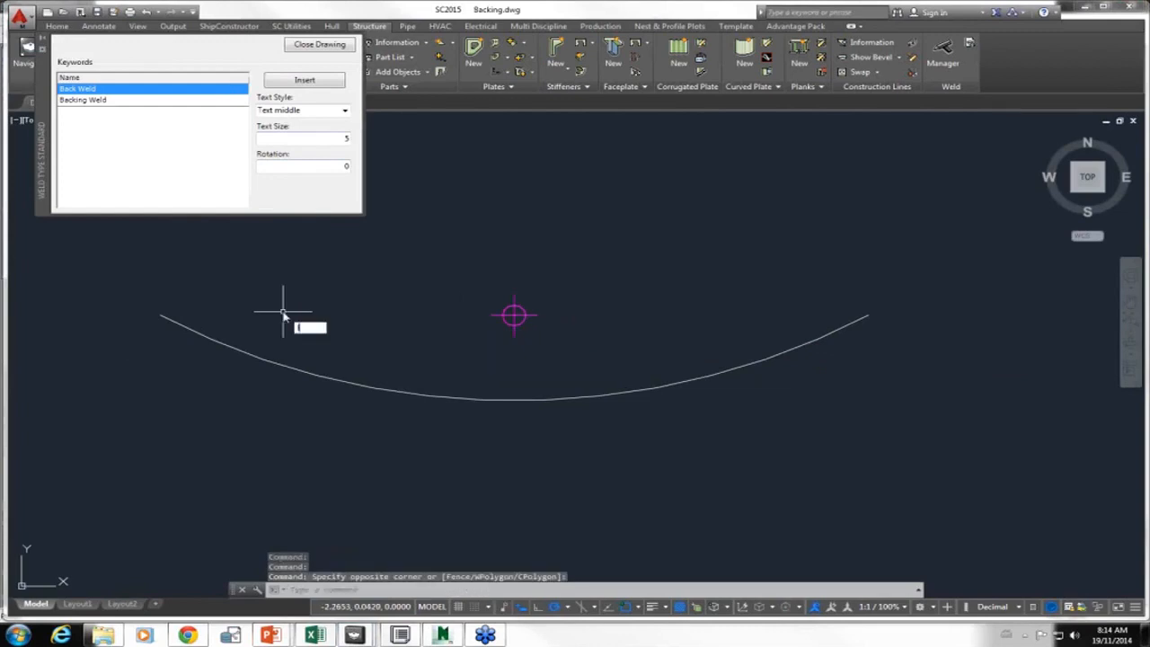
type("l")
key("Return")
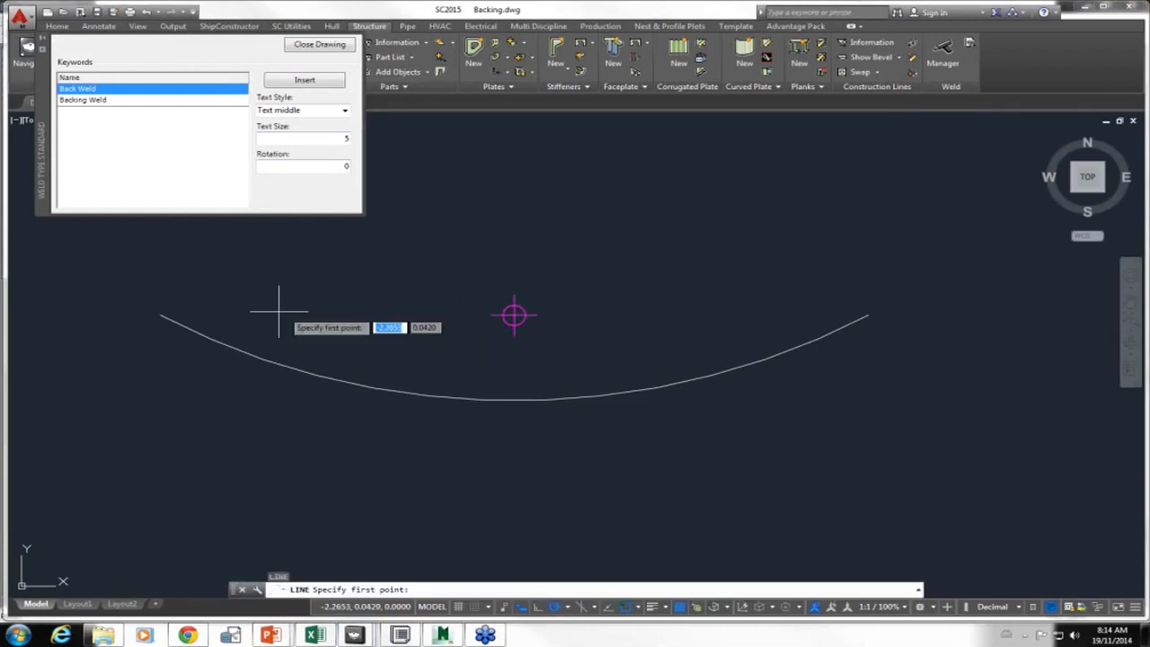
left_click(160, 314)
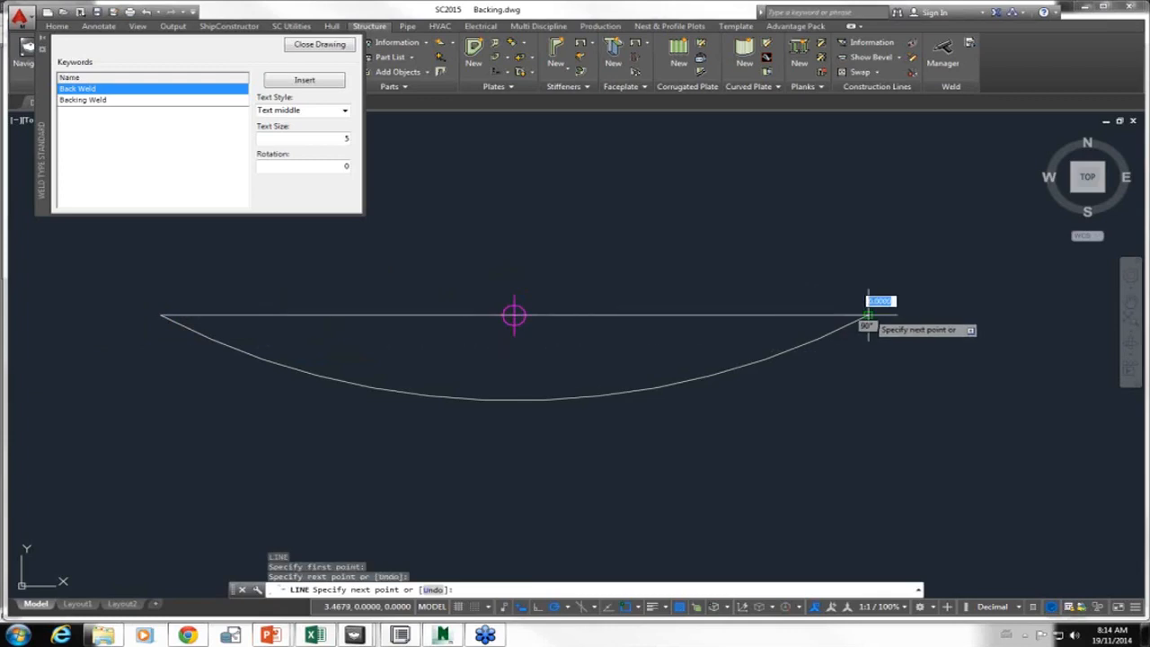
left_click(868, 315)
key("Return")
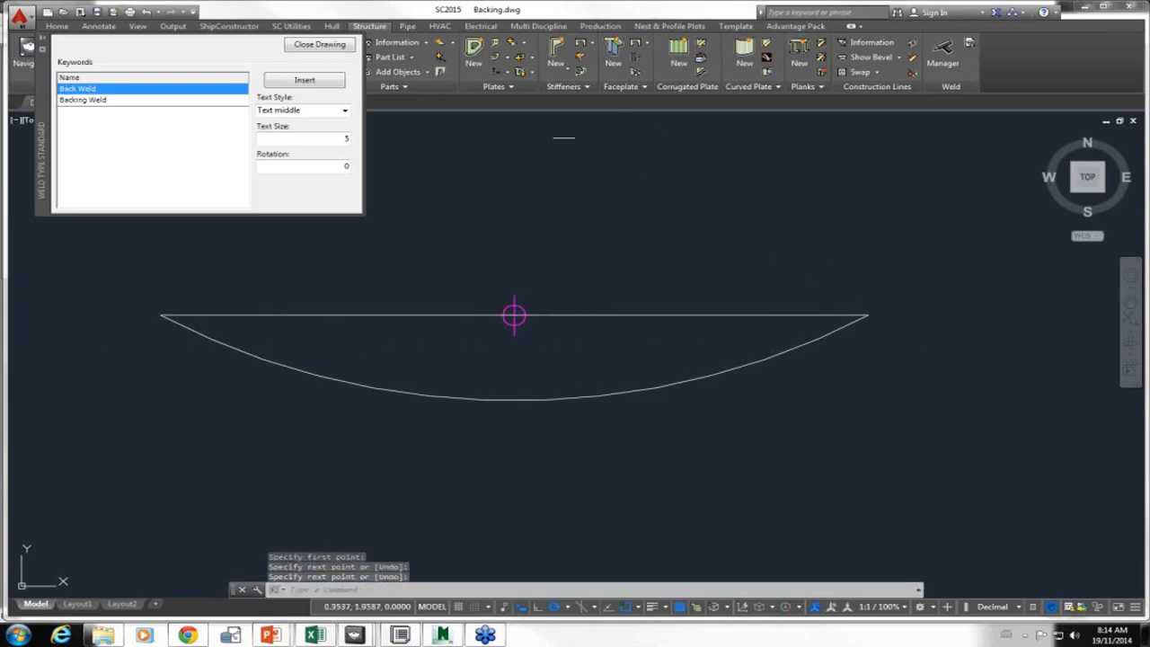
left_click(353, 50)
left_click(552, 297)
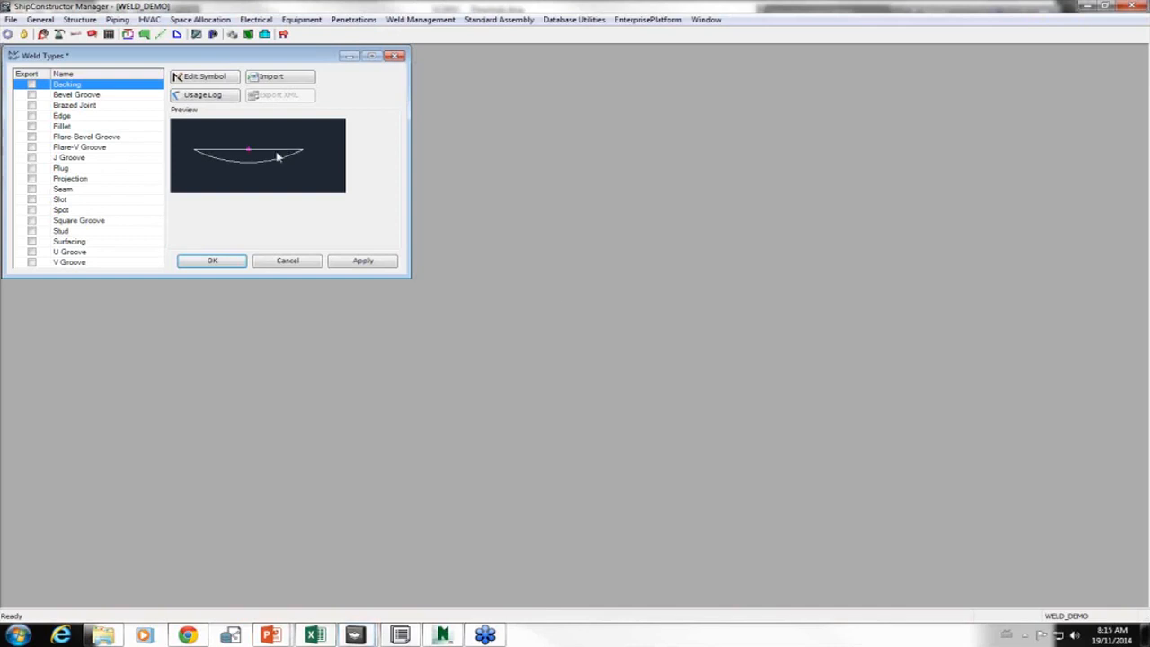
- Check the usage log for the Backing weld type and close the weld types, discarding the unapplied changes
left_click(215, 94)
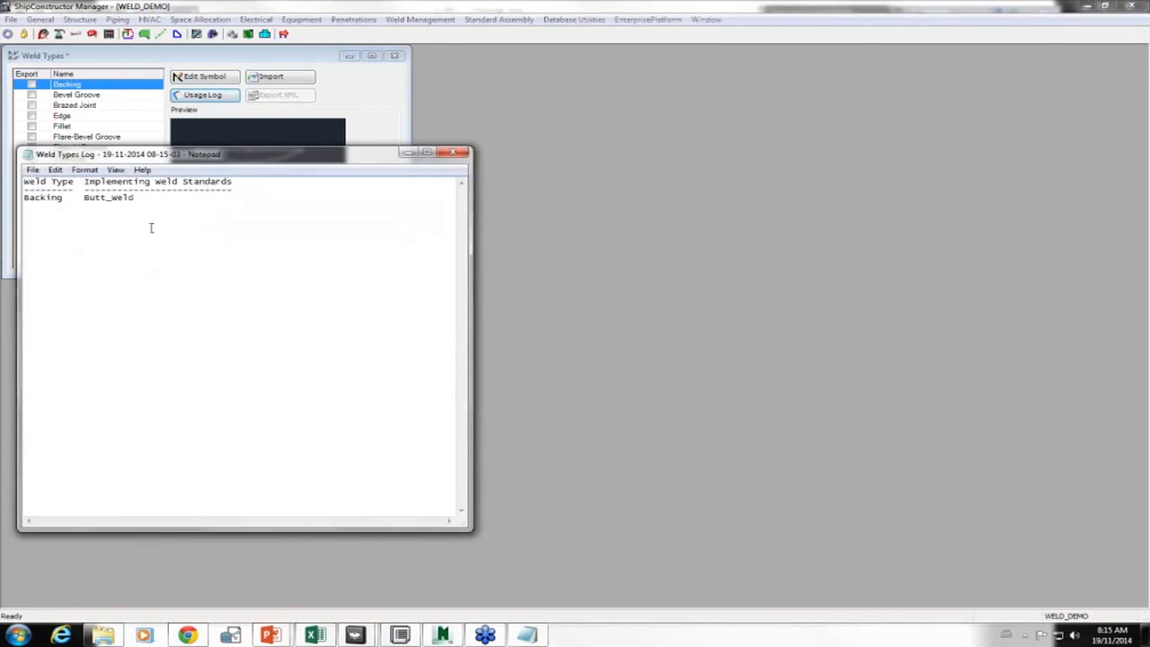
left_click(460, 152)
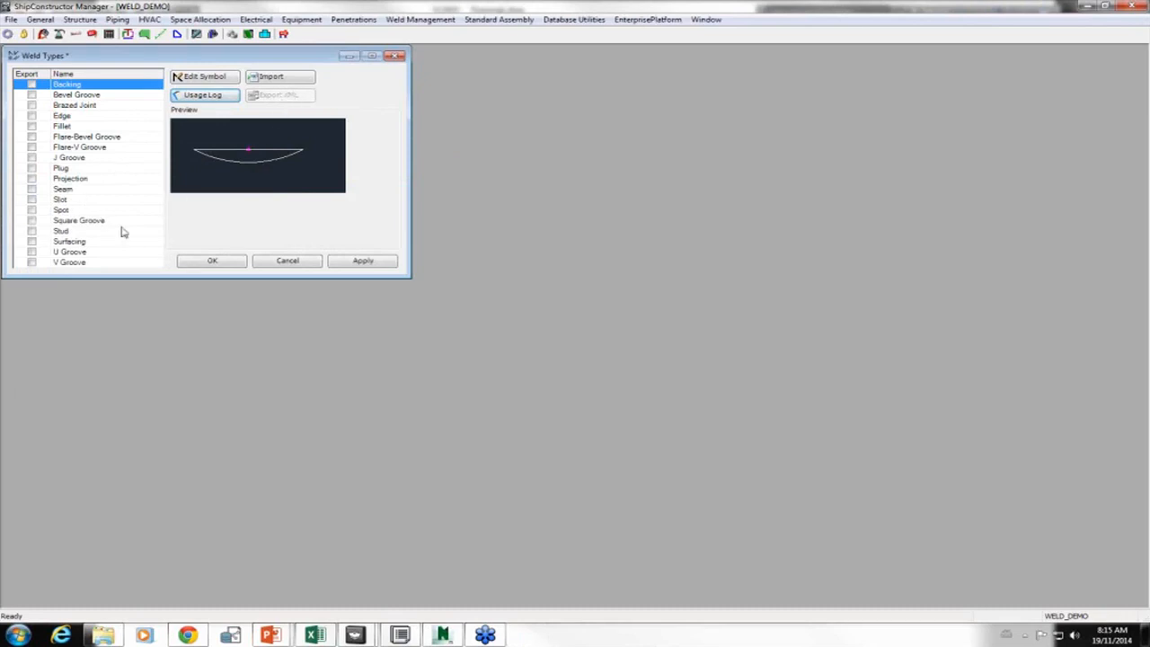
left_click(267, 262)
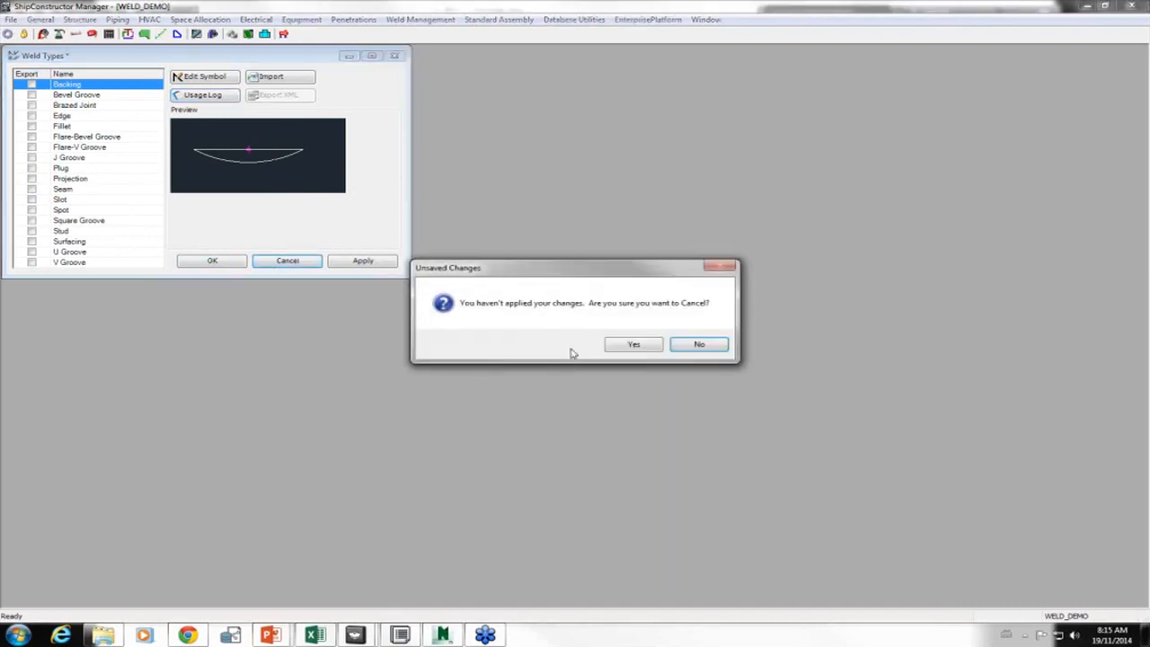
left_click(617, 348)
- Open the weld standards and examine the processes and symbol previews of Butt_Weld, C-6.0, C-6.5, DB-45-PJP and DBF-18.5-45-PJP
left_click(421, 19)
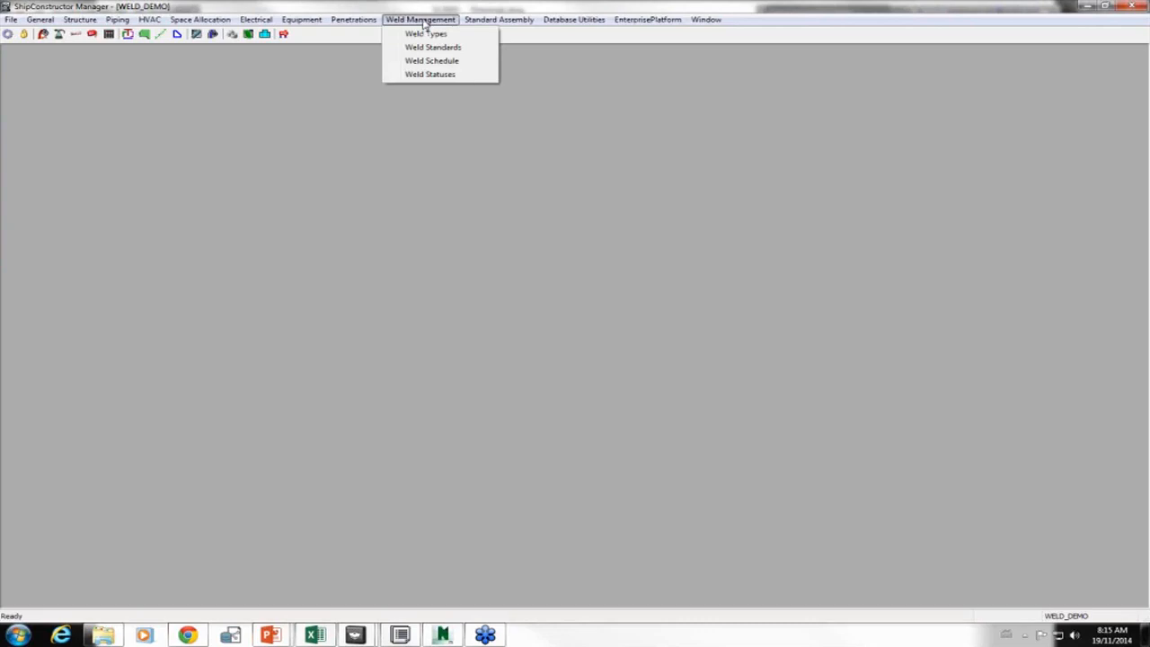
left_click(423, 47)
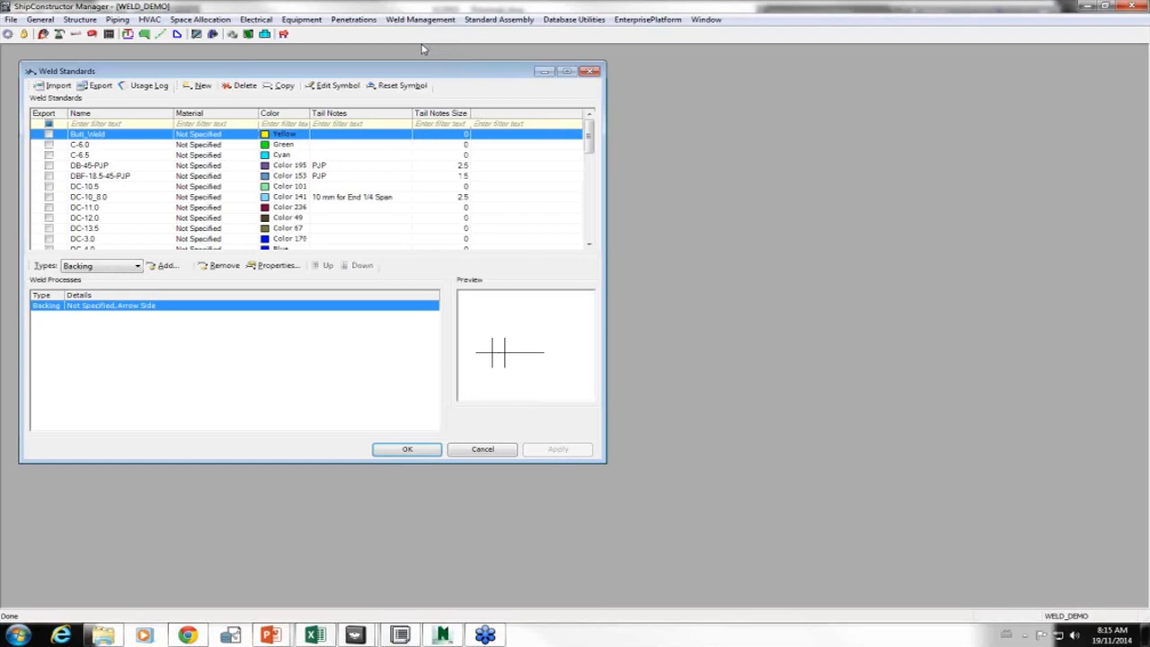
left_click(160, 136)
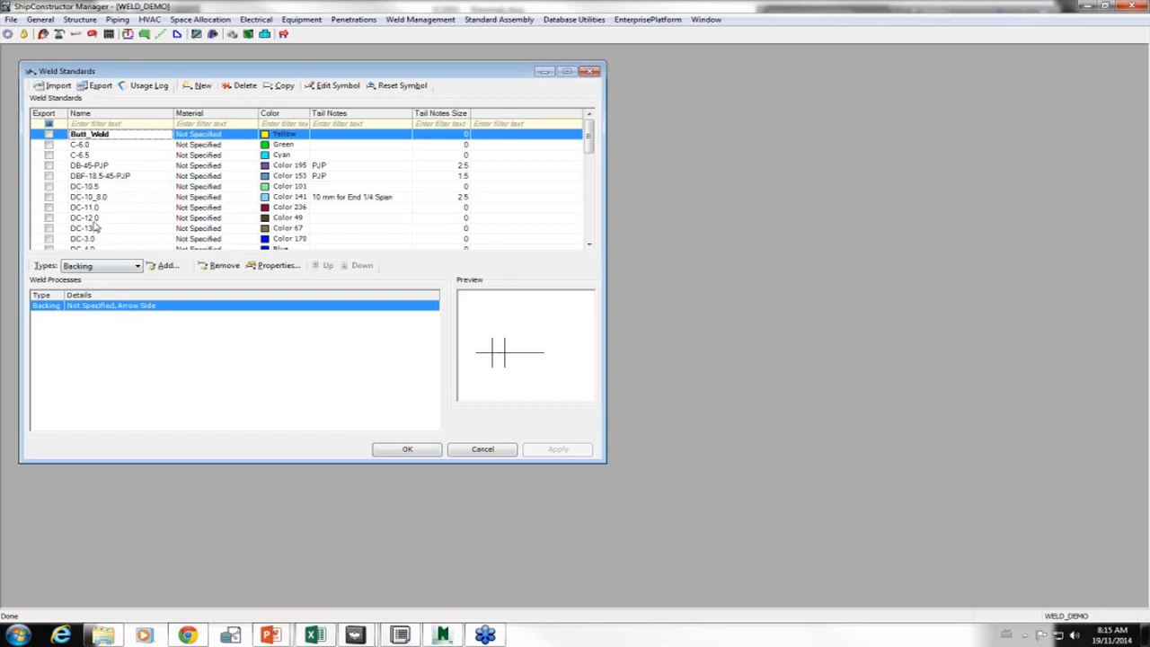
left_click(105, 147)
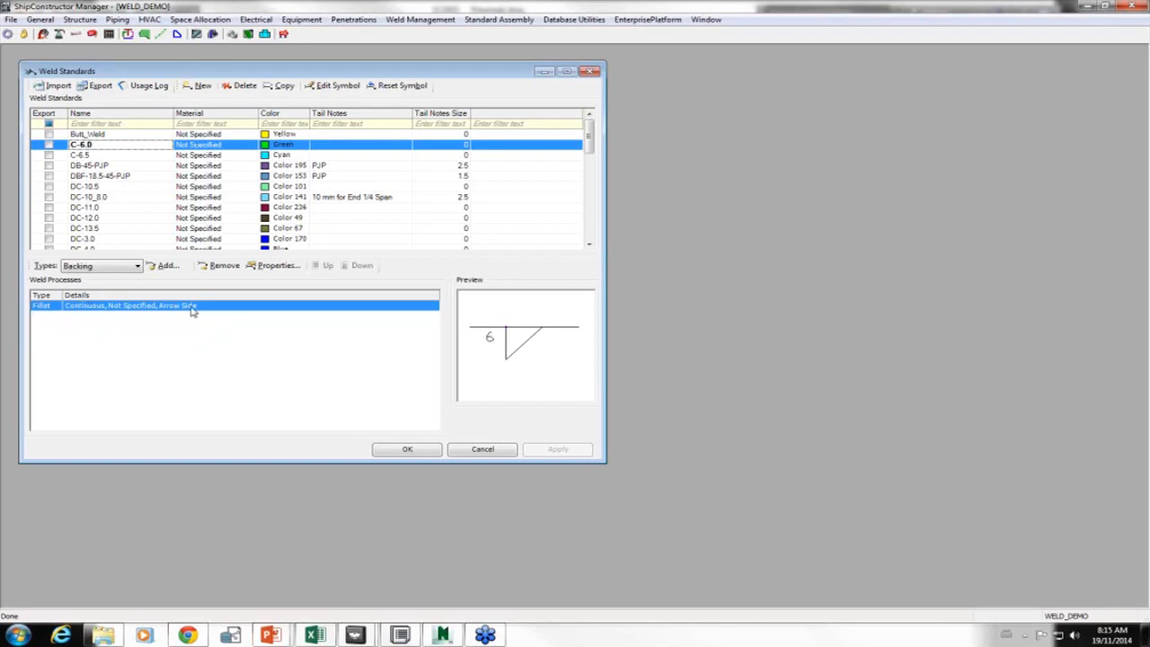
left_click(108, 156)
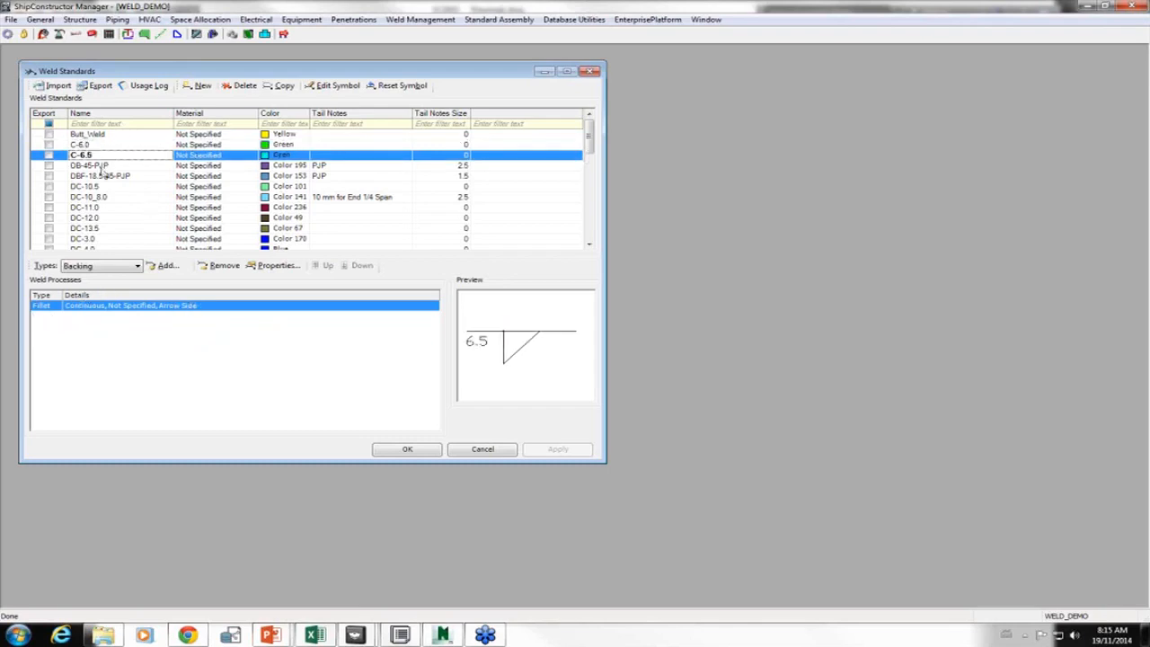
left_click(103, 166)
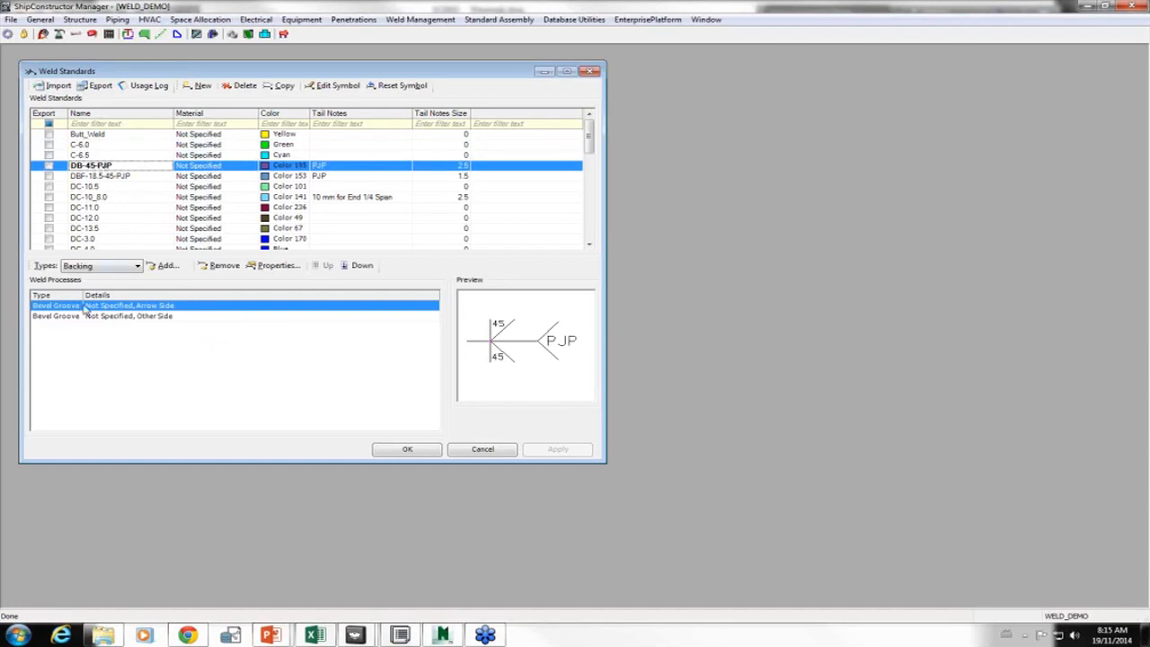
left_click(103, 178)
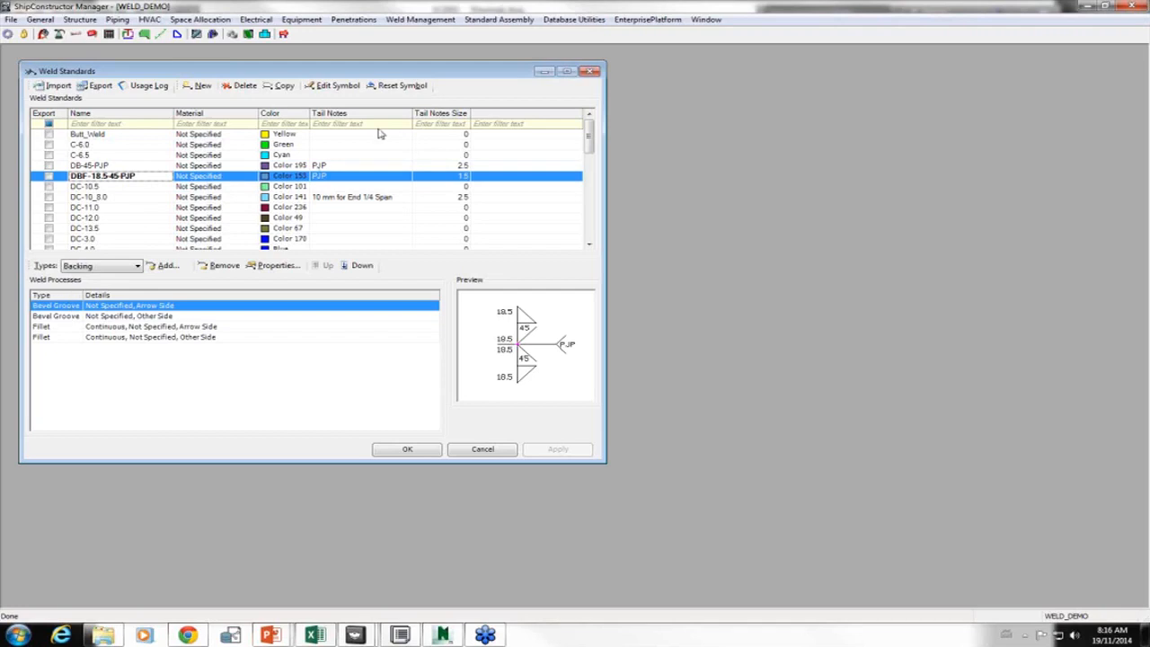
- Inspect the Application and Shape options of the DC-10_8.0 standard's fillet process, and close the weld standards without changes
left_click(322, 199)
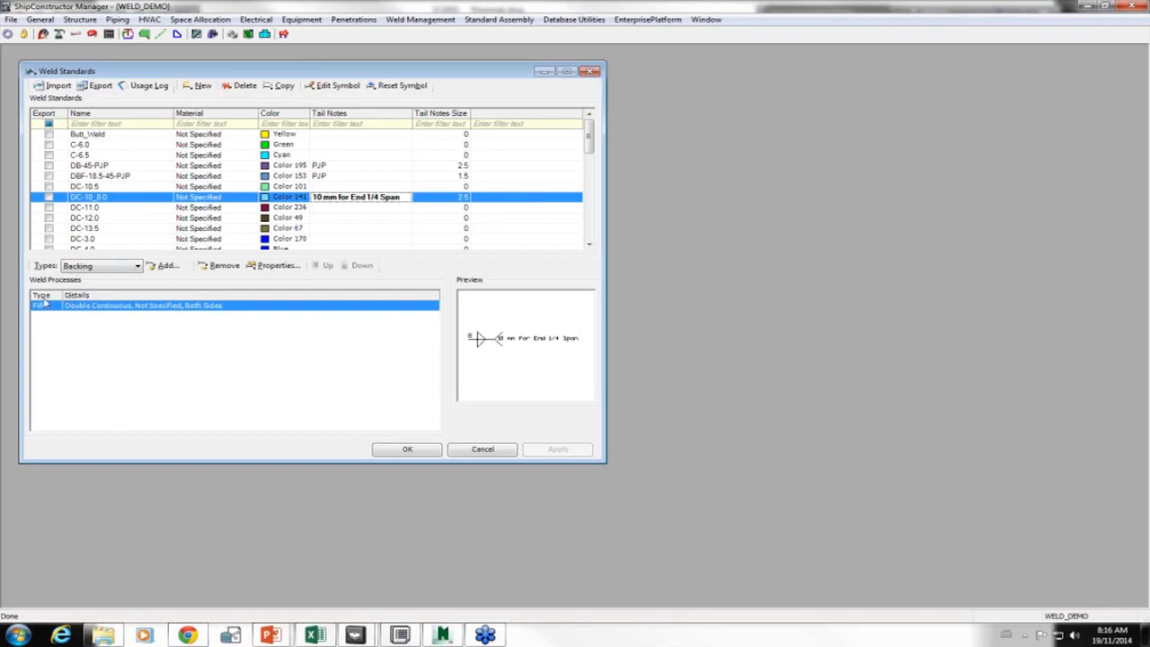
left_click(268, 270)
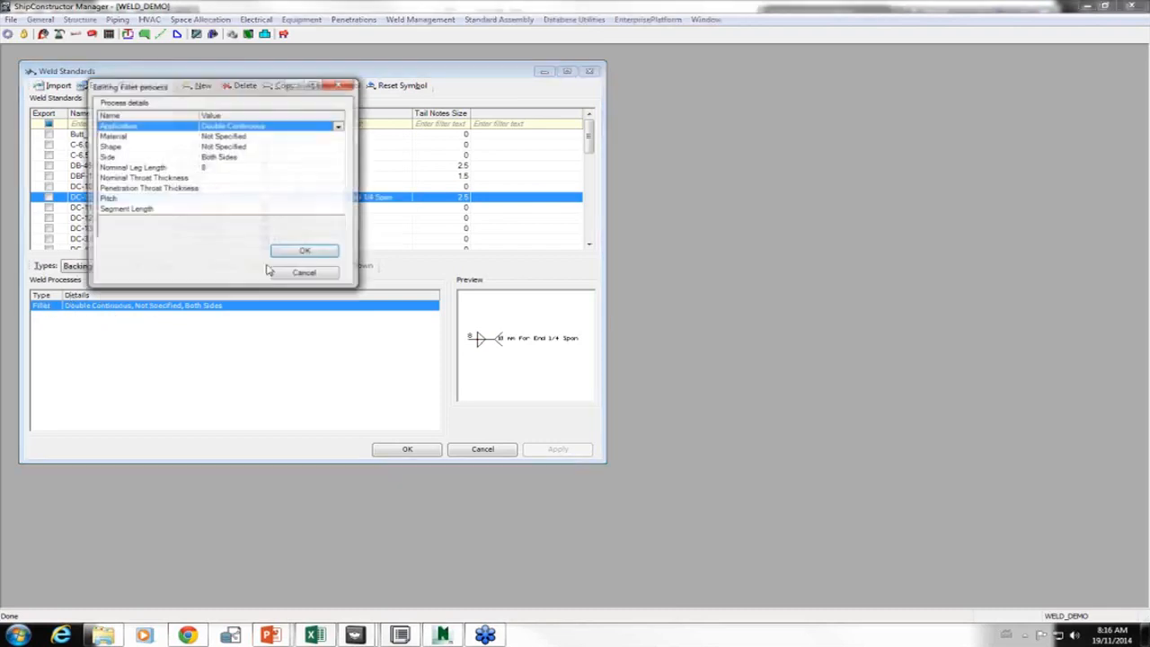
left_click(339, 127)
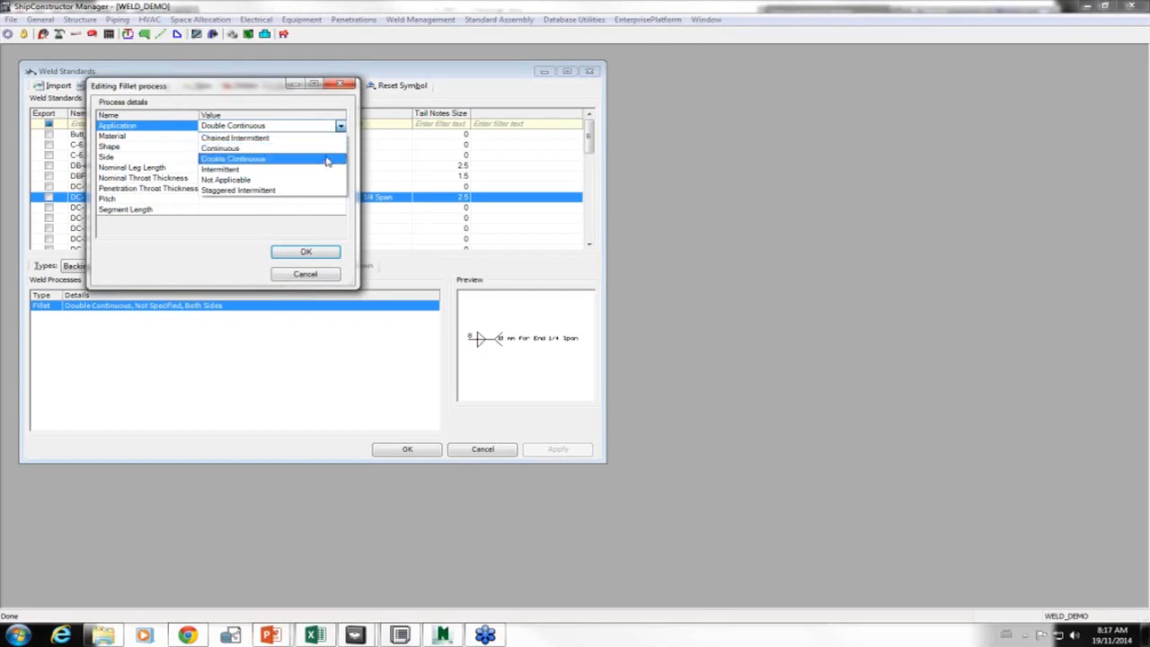
left_click(339, 125)
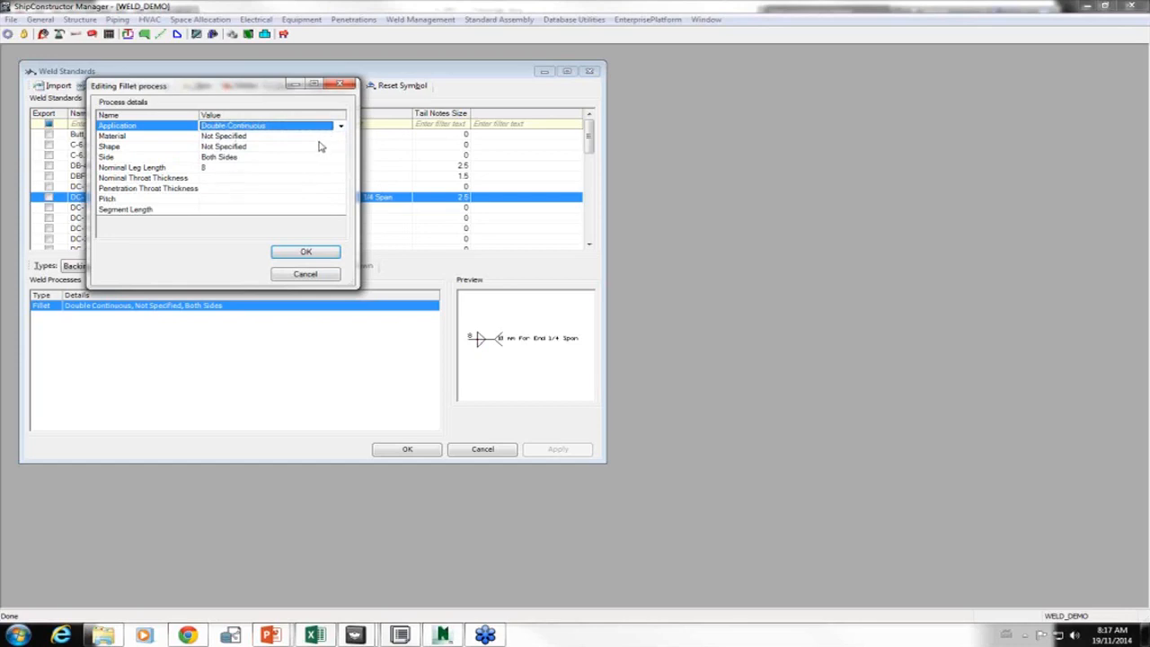
left_click(323, 147)
left_click(340, 147)
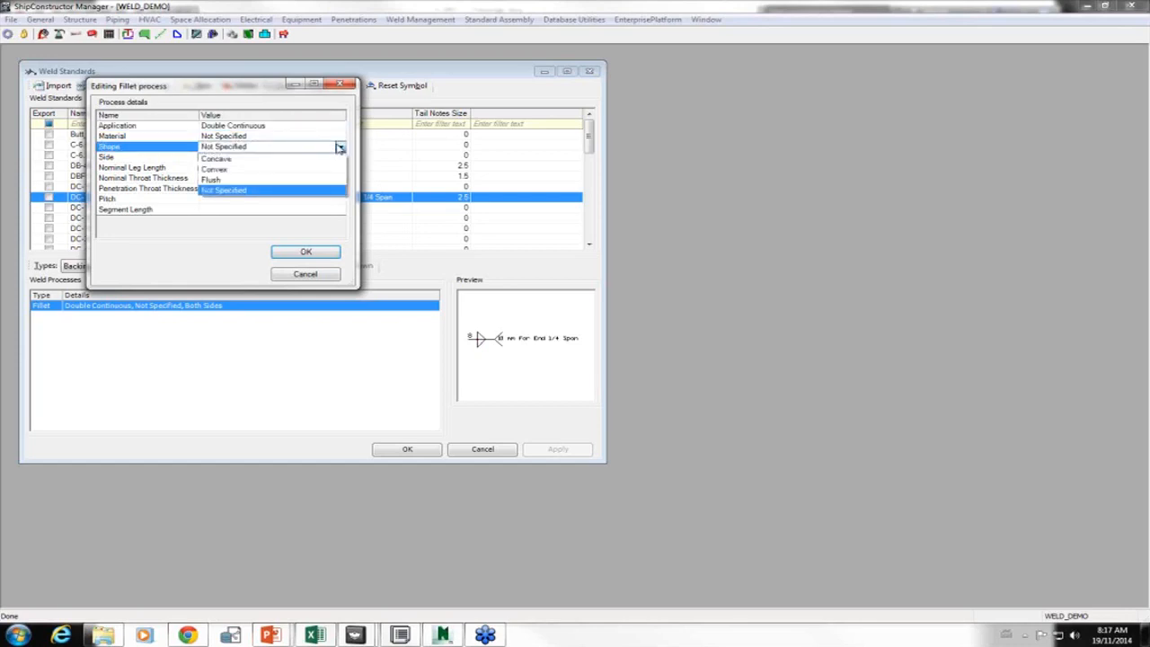
left_click(340, 148)
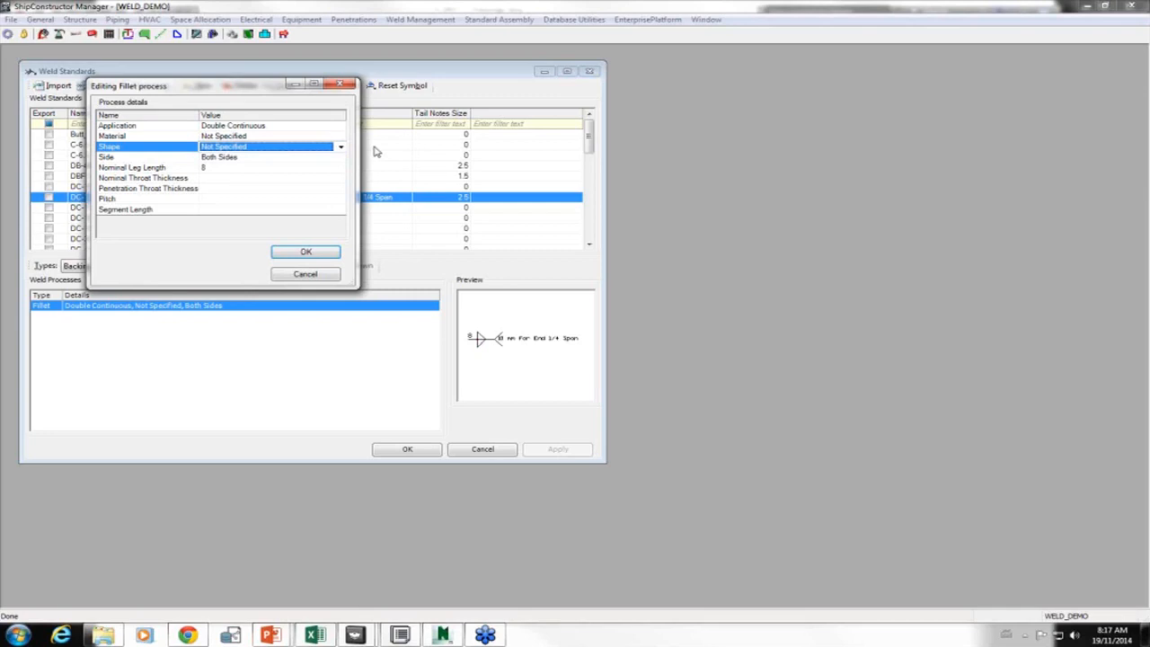
left_click(318, 278)
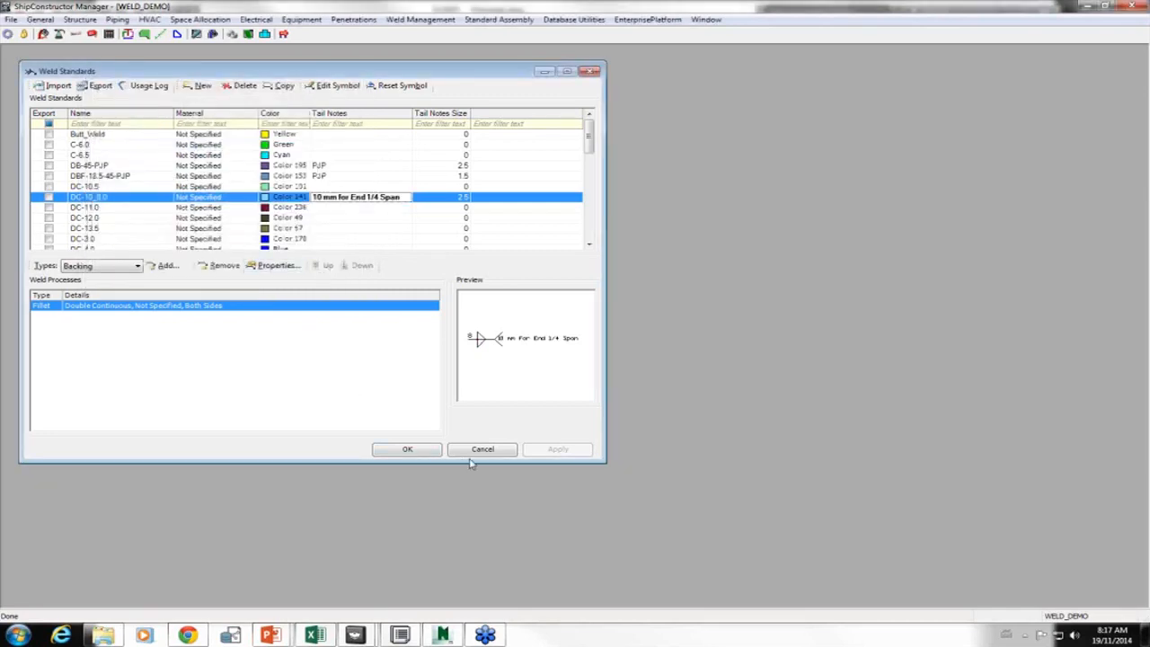
left_click(476, 454)
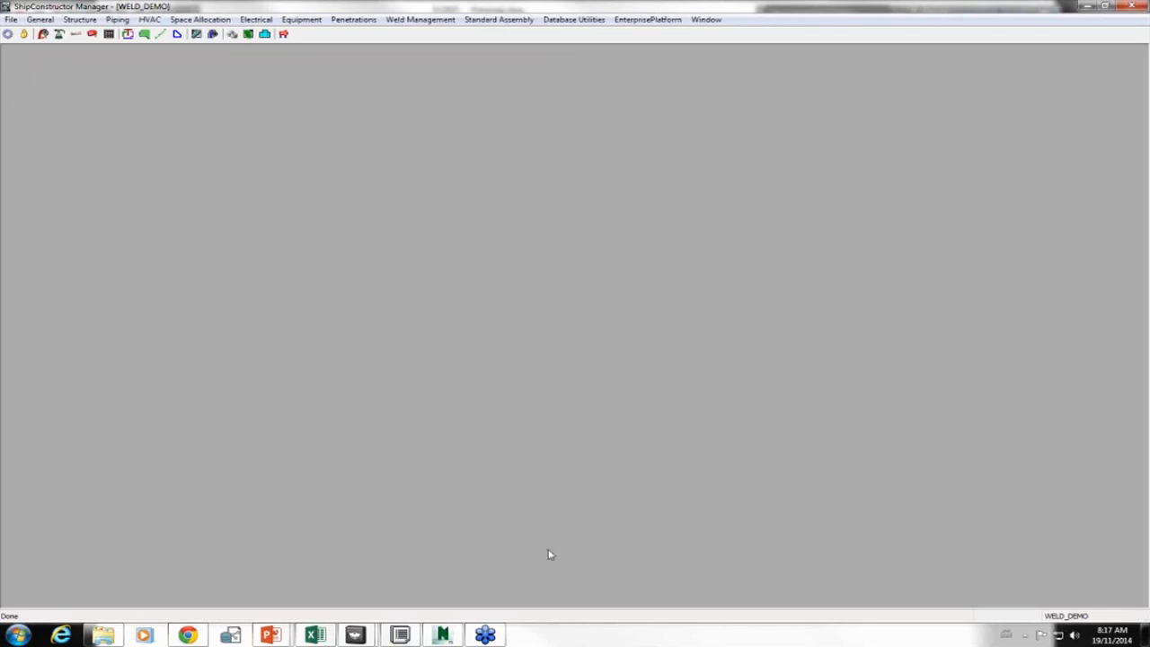
- Open the weld schedules and enlarge their window to examine the weld standards assigned by location, member and thickness
left_click(434, 22)
left_click(431, 60)
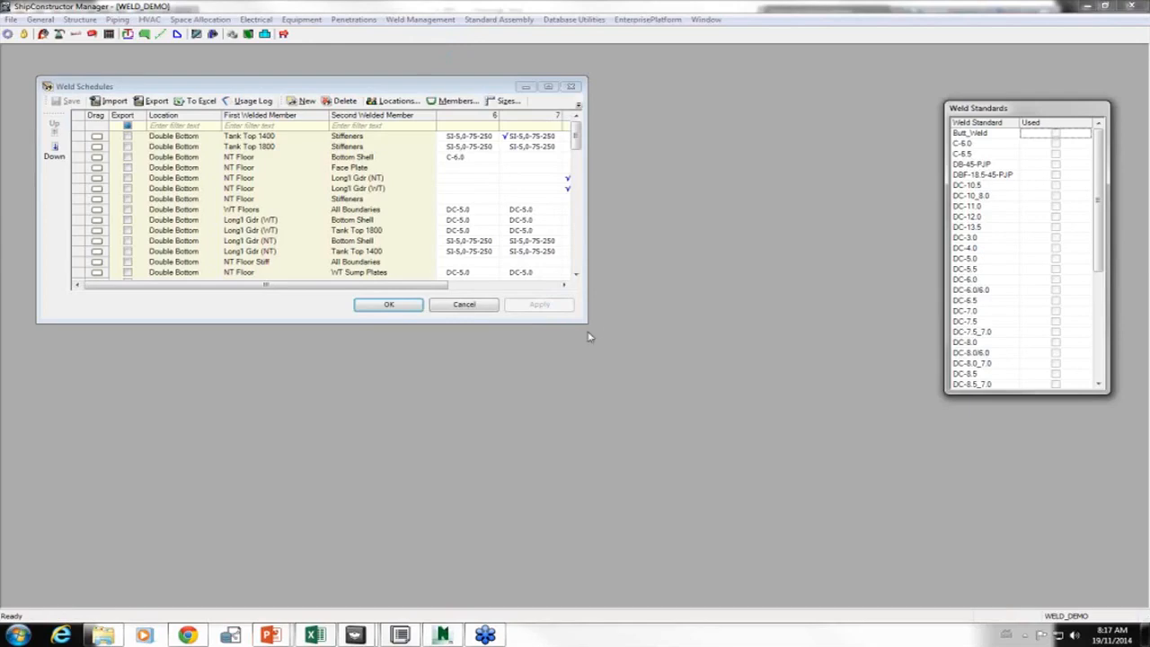
left_click_drag(585, 319, 935, 602)
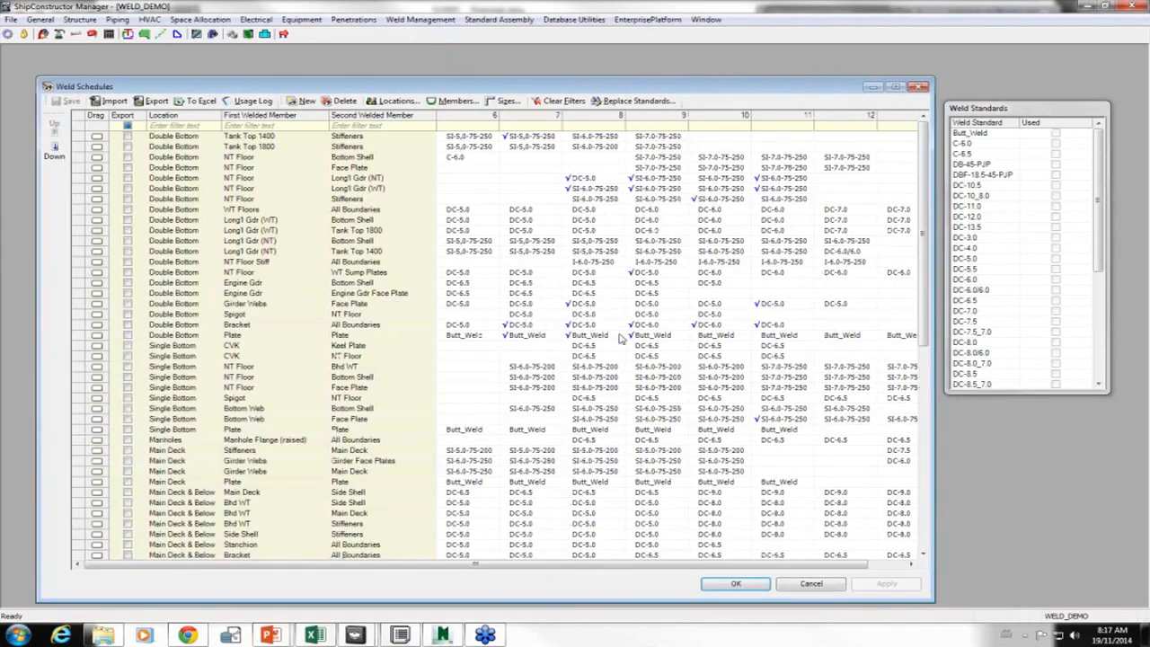
mouse_move(572, 79)
left_mouse_down()
mouse_move(573, 51)
mouse_move(573, 62)
left_mouse_up()
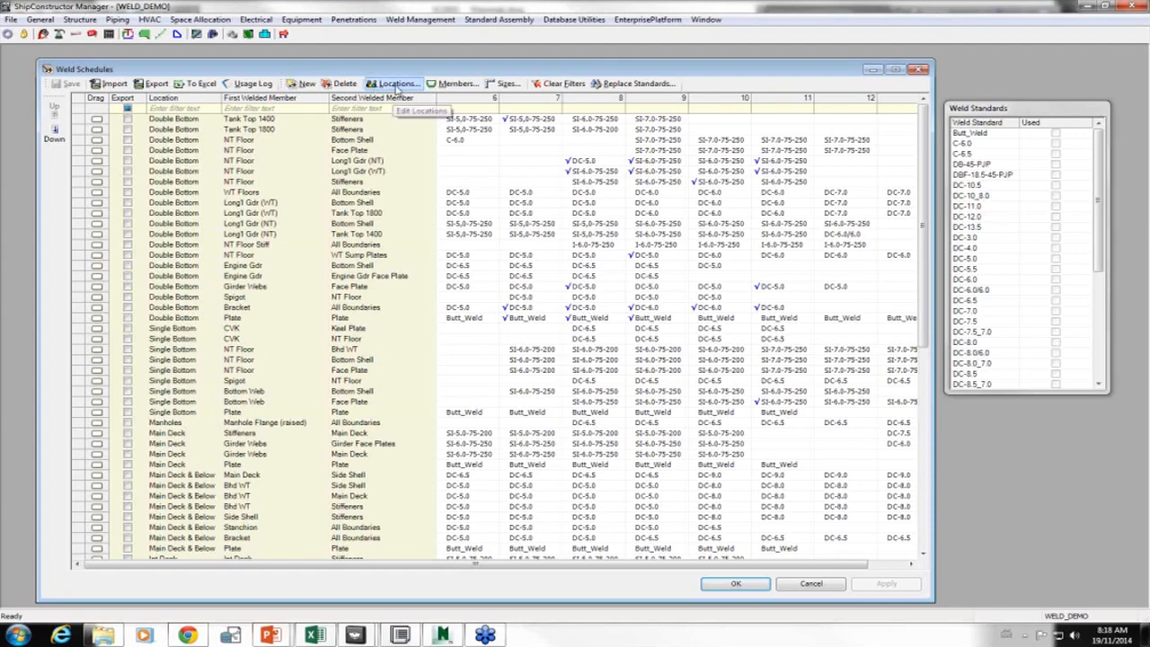
- Review the weld schedule's locations, members and minimum thicknesses without editing them, and close the schedule
left_click(404, 86)
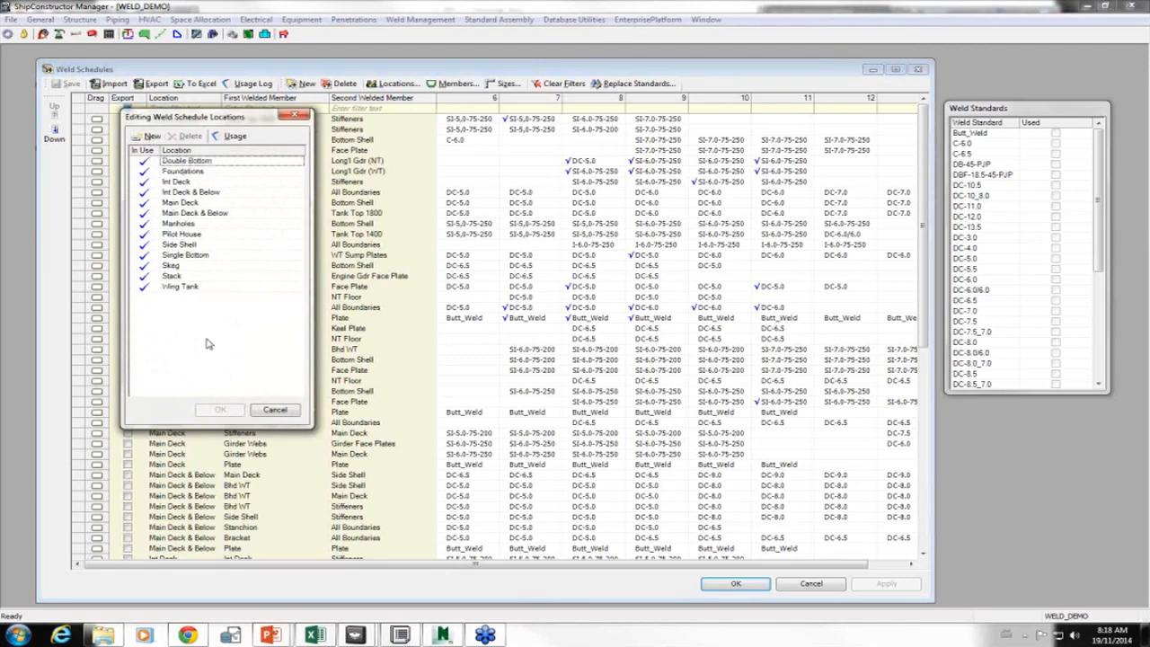
left_click(270, 412)
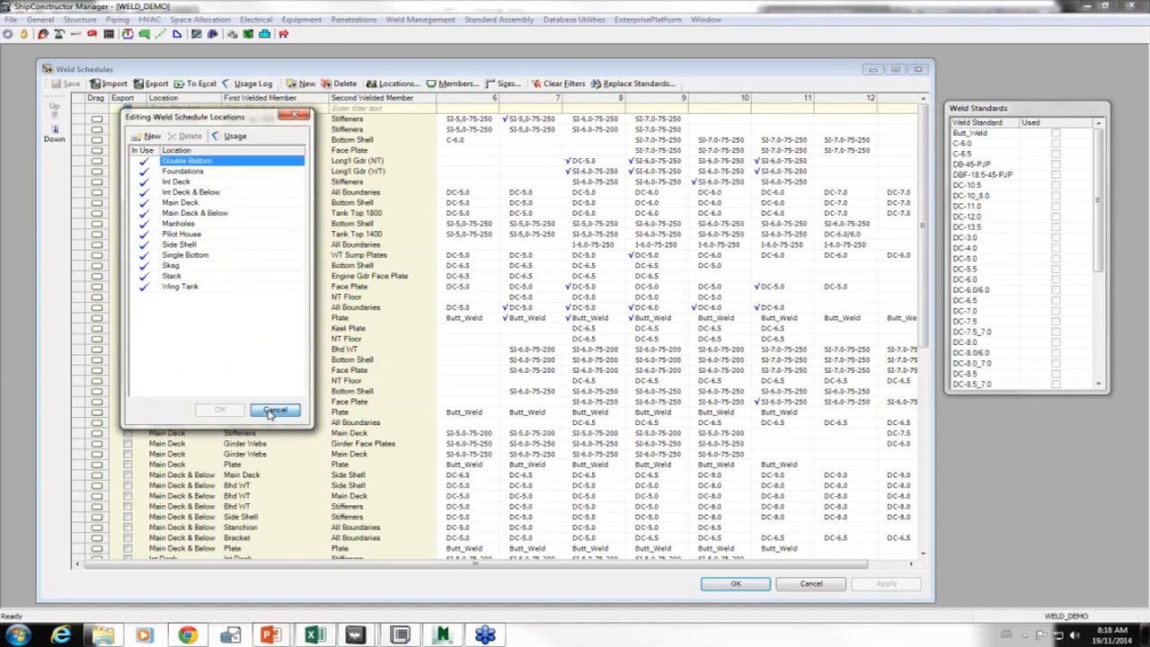
left_click(456, 84)
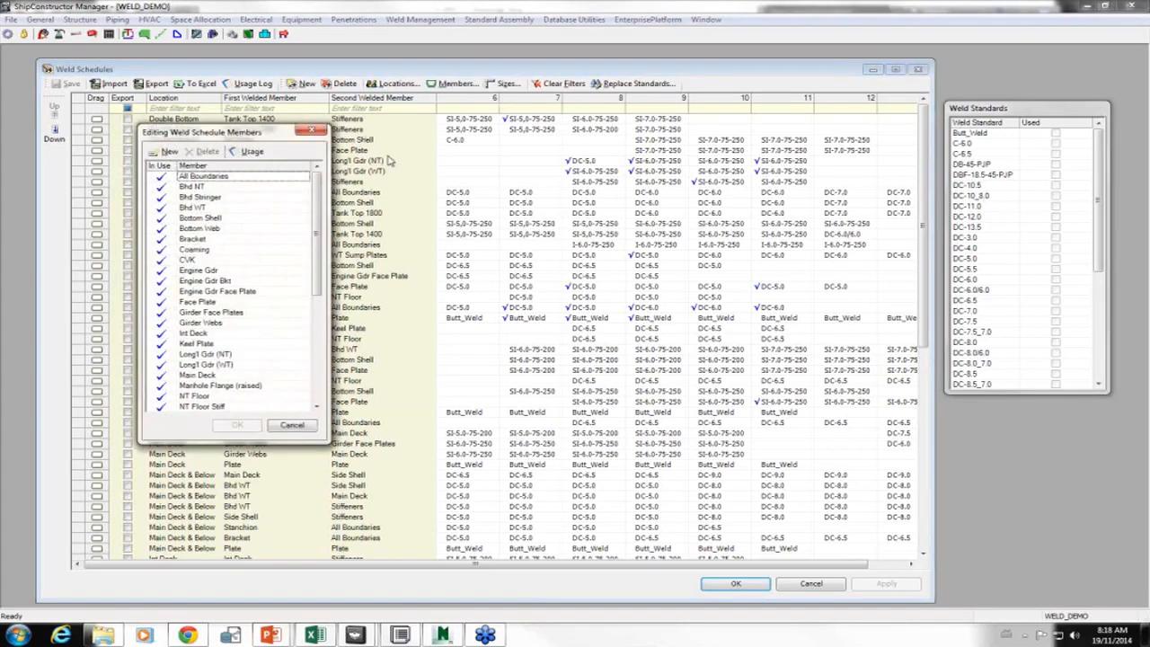
left_click(292, 425)
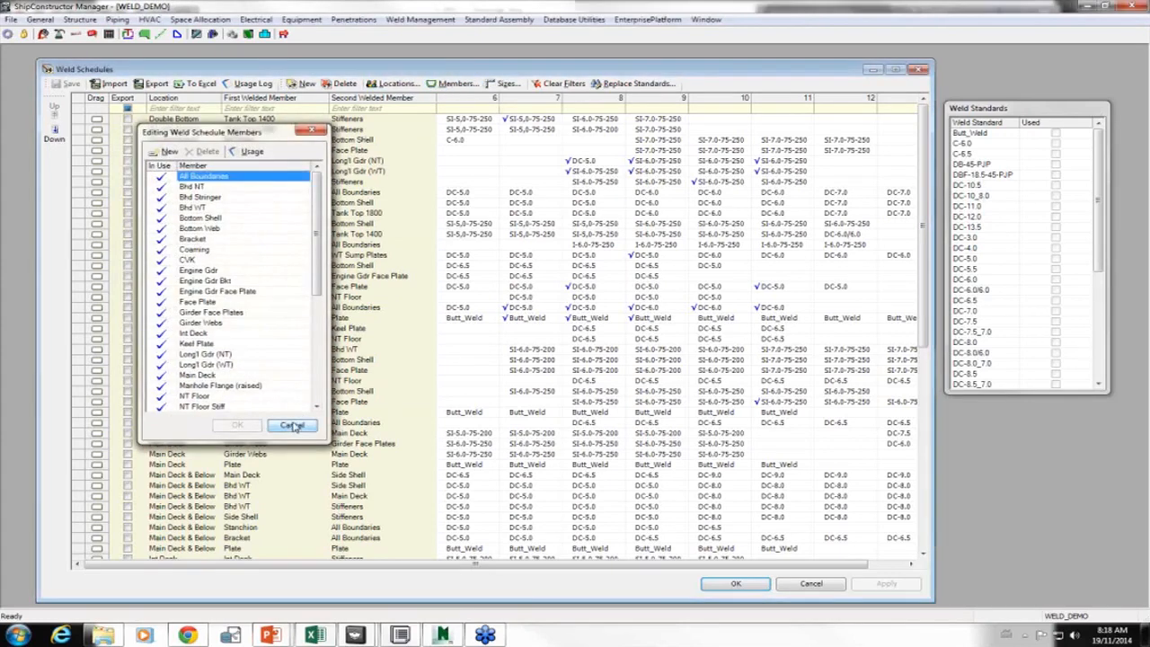
left_click(505, 84)
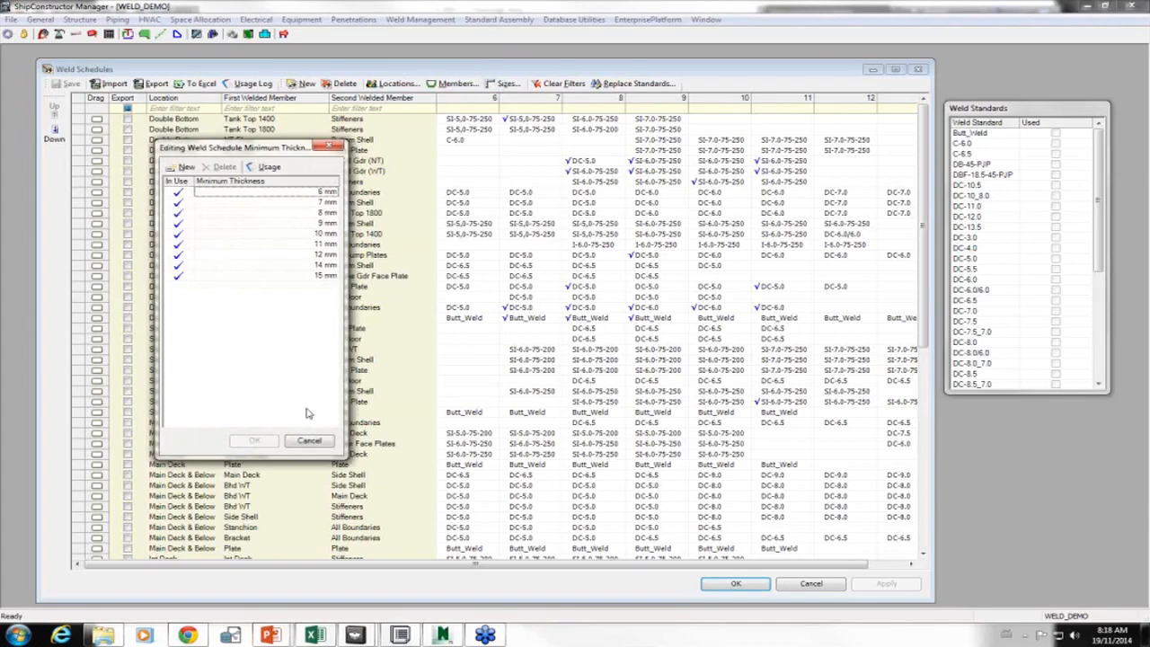
left_click(308, 441)
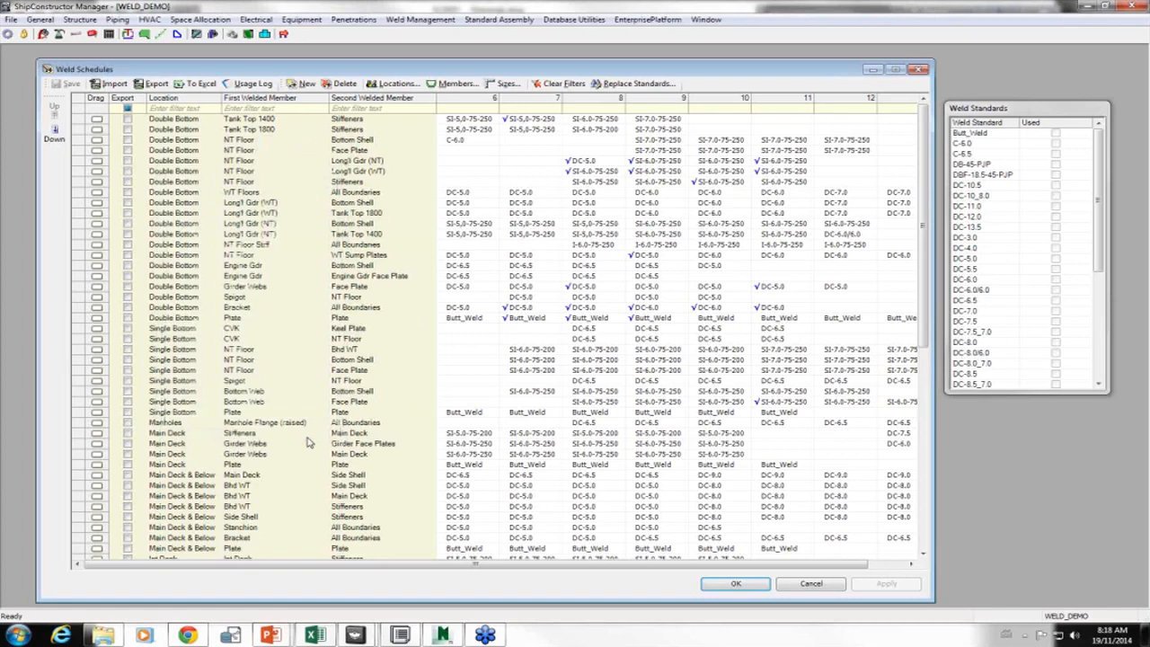
left_click(746, 589)
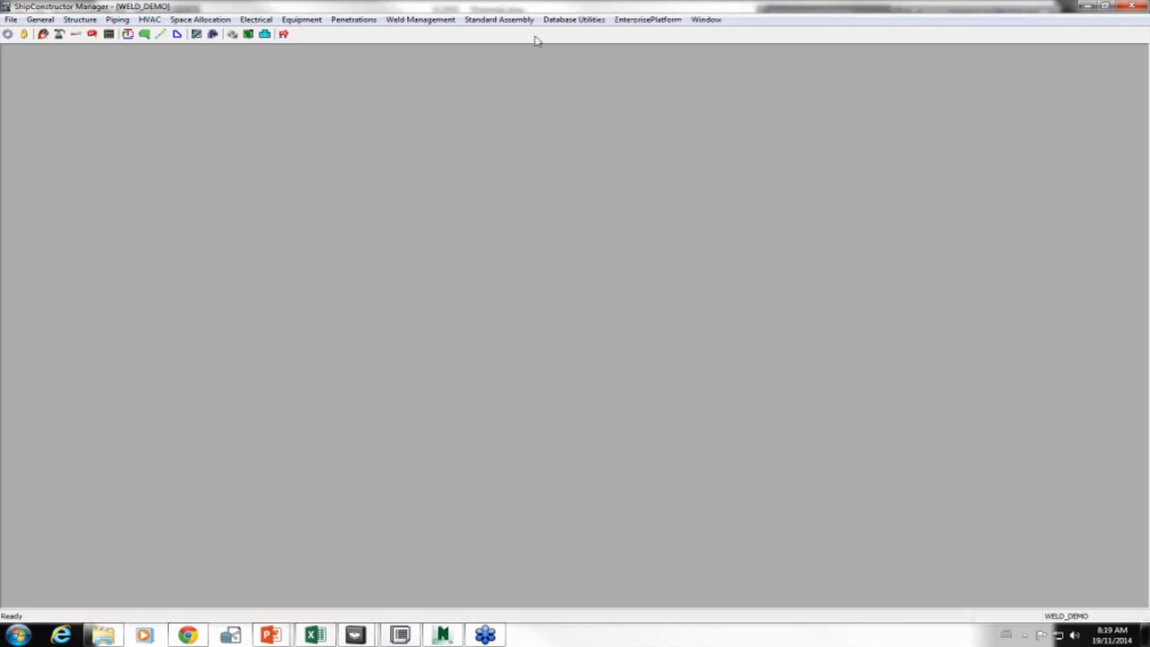
- Open the weld statuses to review their names, colors, descriptions and default setting
left_click(414, 20)
left_click(431, 75)
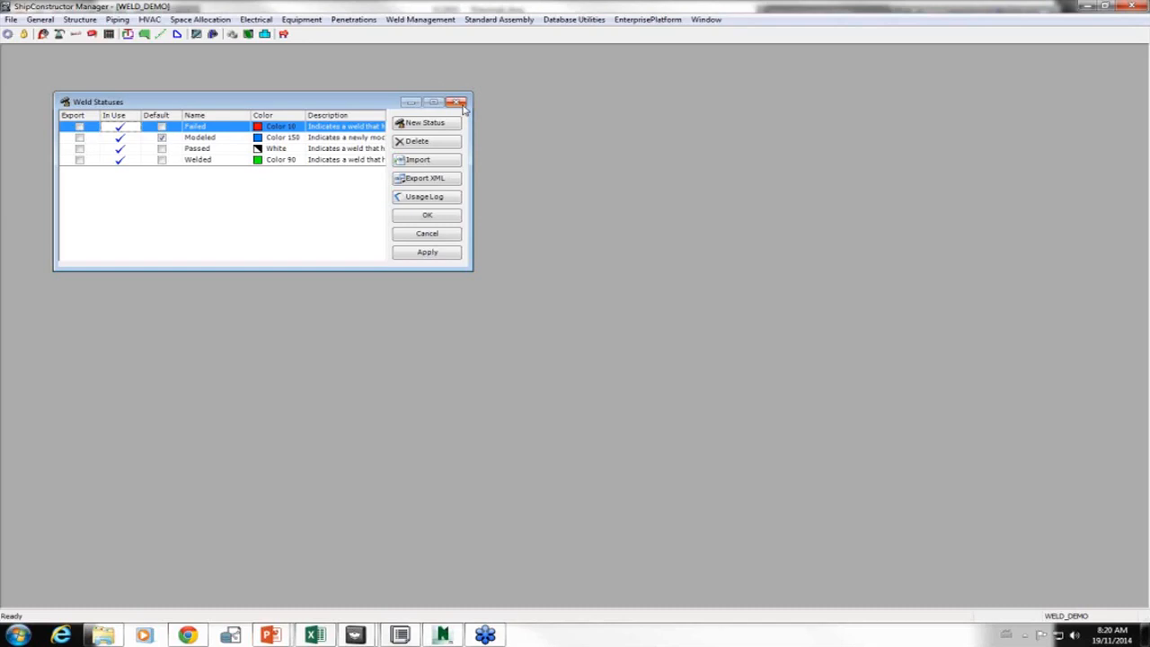
- Close the weld statuses without changes, switch to the PowerPoint slide show and advance to the Weld Data Flow slide
left_click(419, 251)
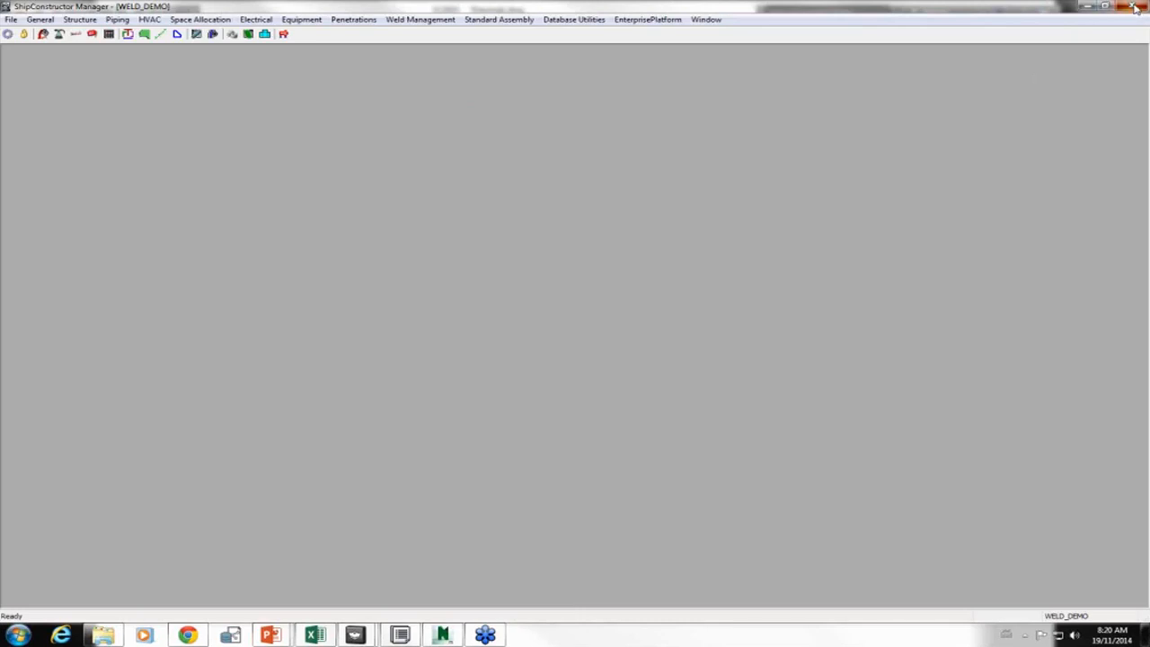
key("alt+Tab")
key("alt+Tab")
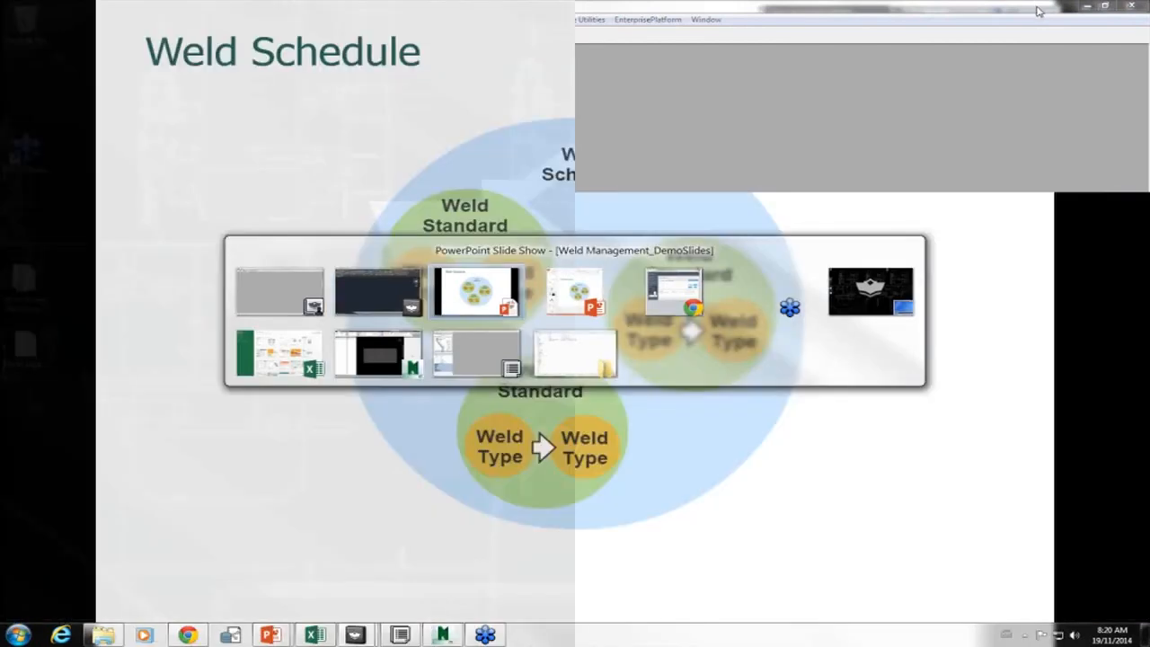
key("Right")
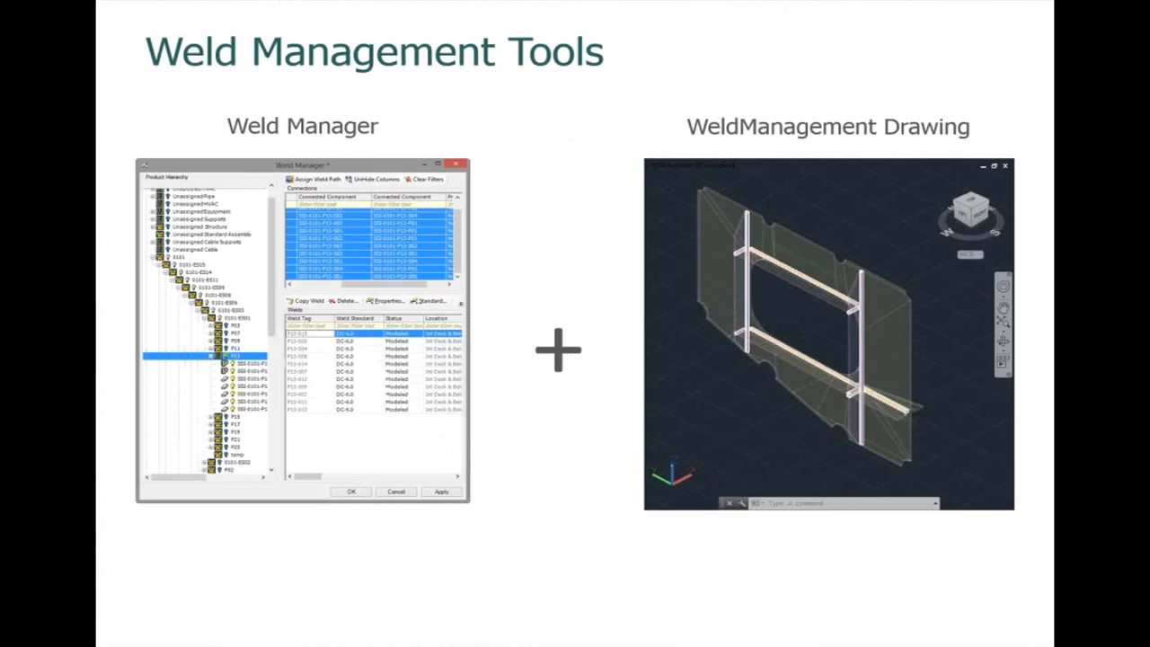
key("Right")
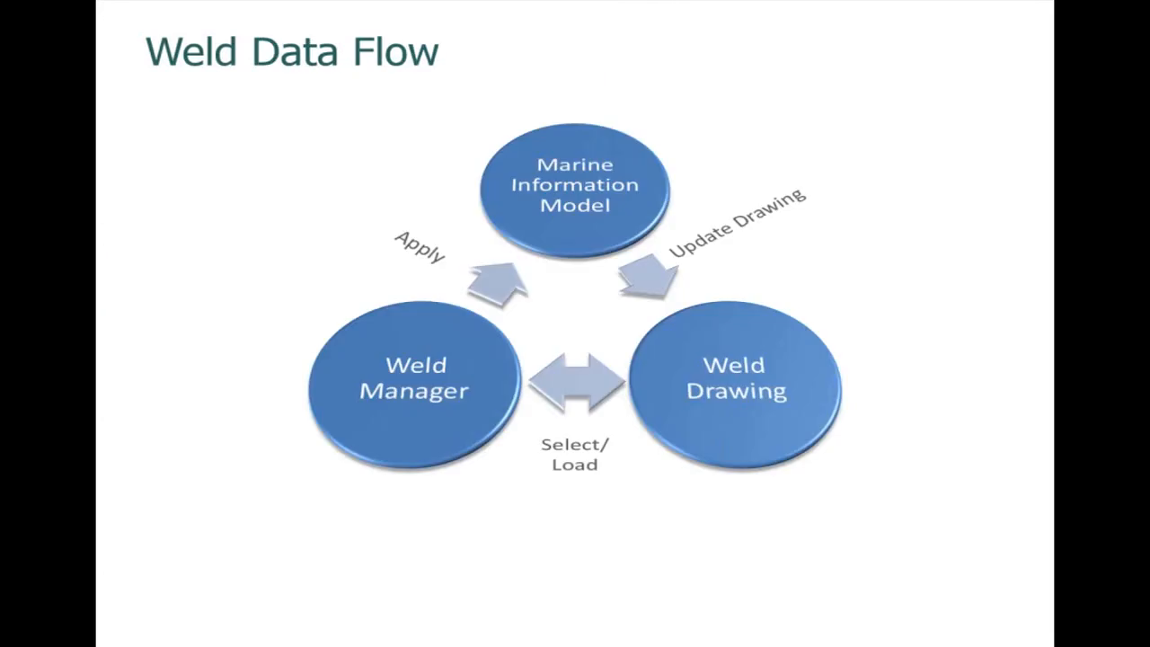
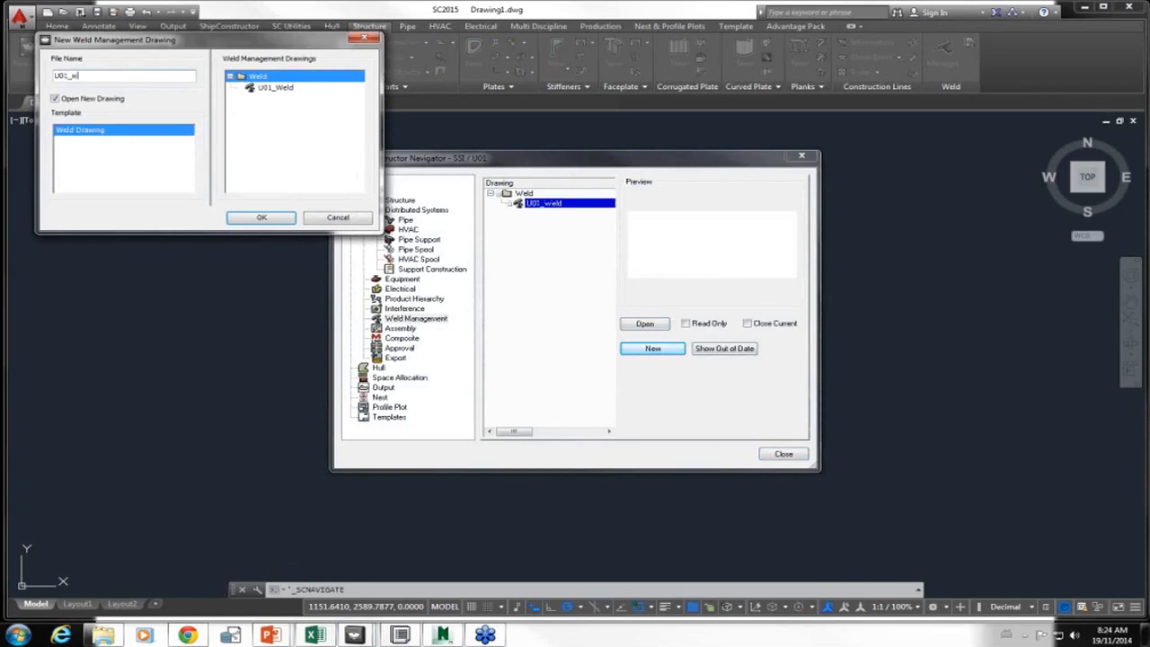
- Name the new weld management drawing U01_Weld-001 and create it from the Weld Drawing template, opening it
type("Weld-001")
key("Return")
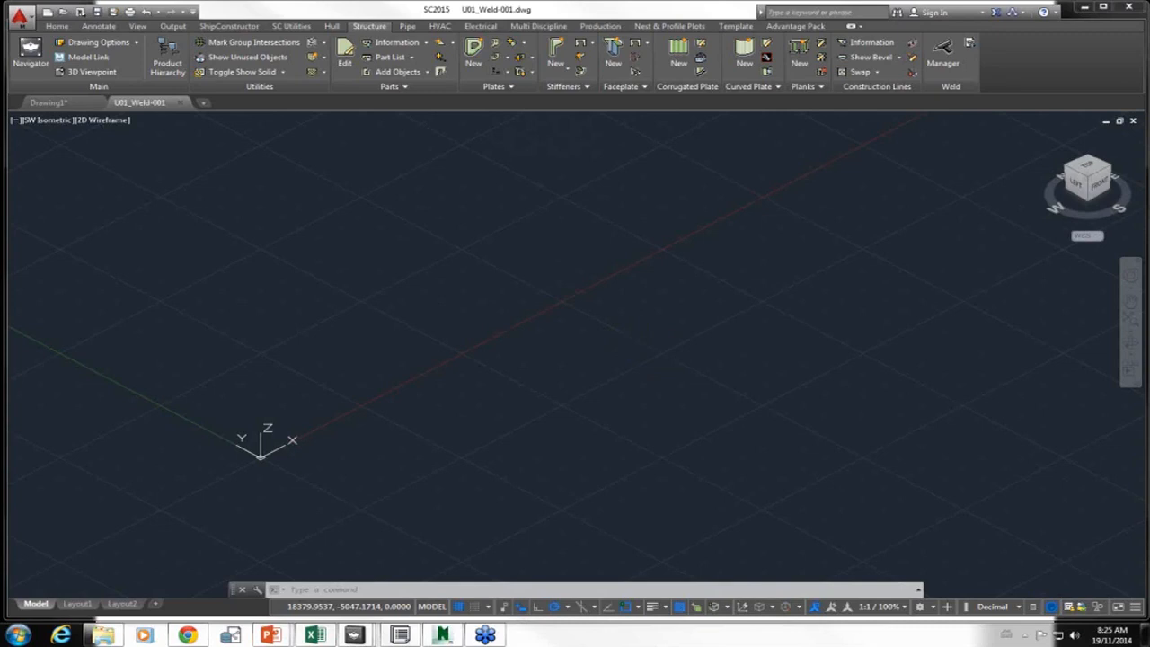
- Review the layers of the new weld drawing in the layer properties and close them without changes
type("la")
key("Return")
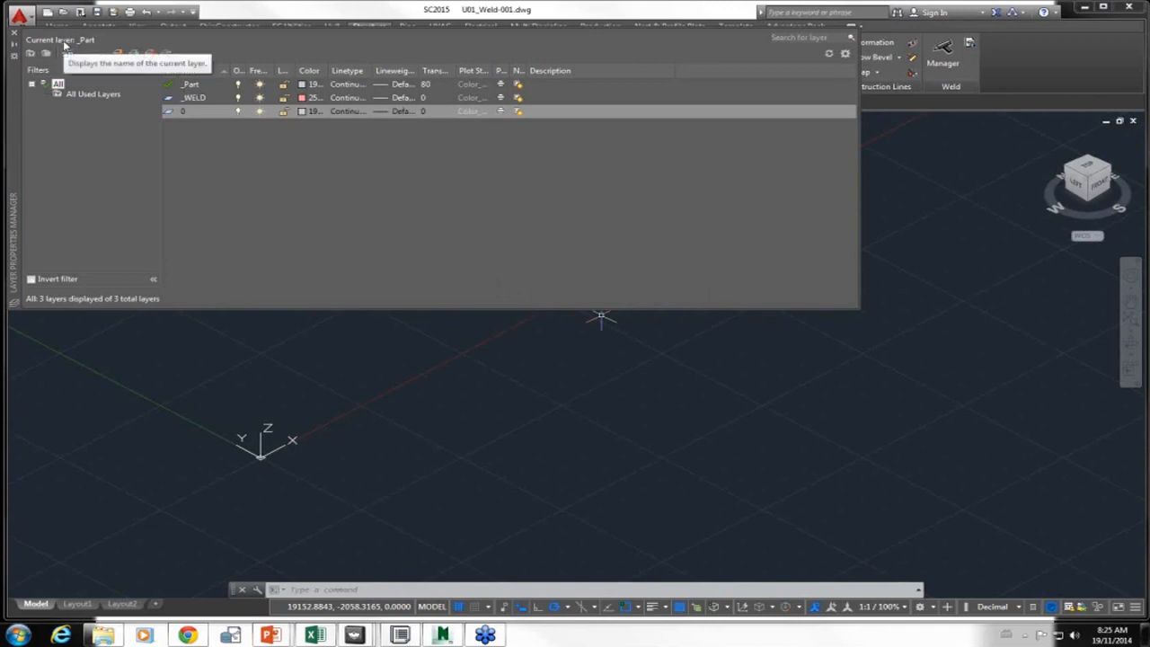
left_click(14, 33)
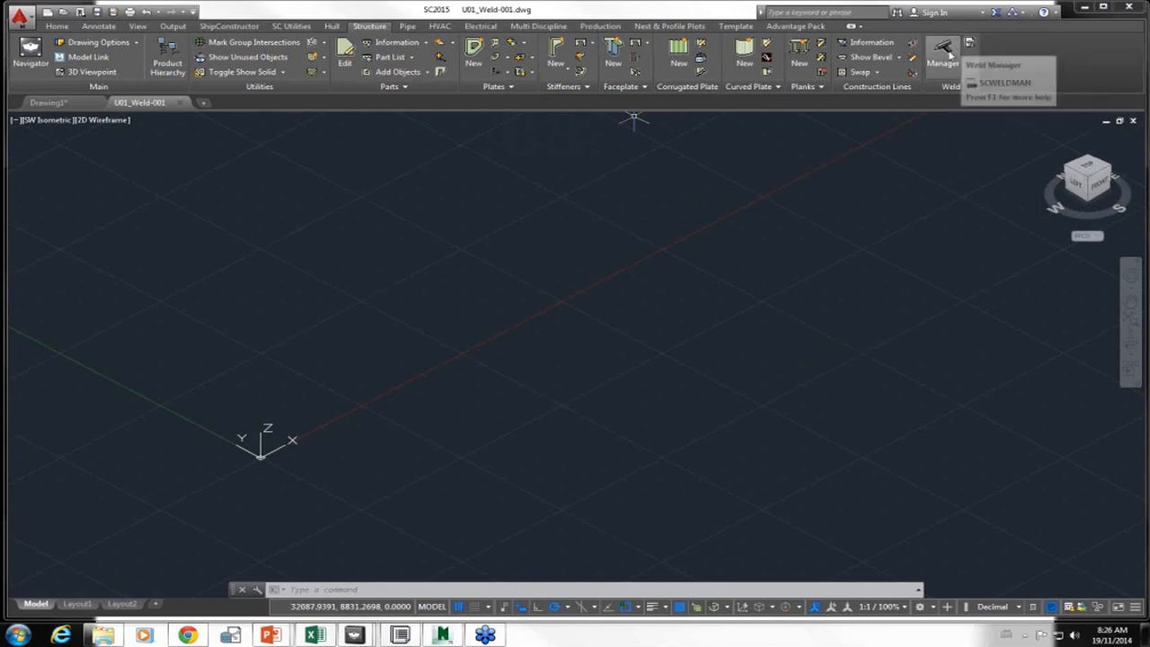
- Open the Weld Manager, move its window aside and enlarge the area for the weld list
left_click(950, 56)
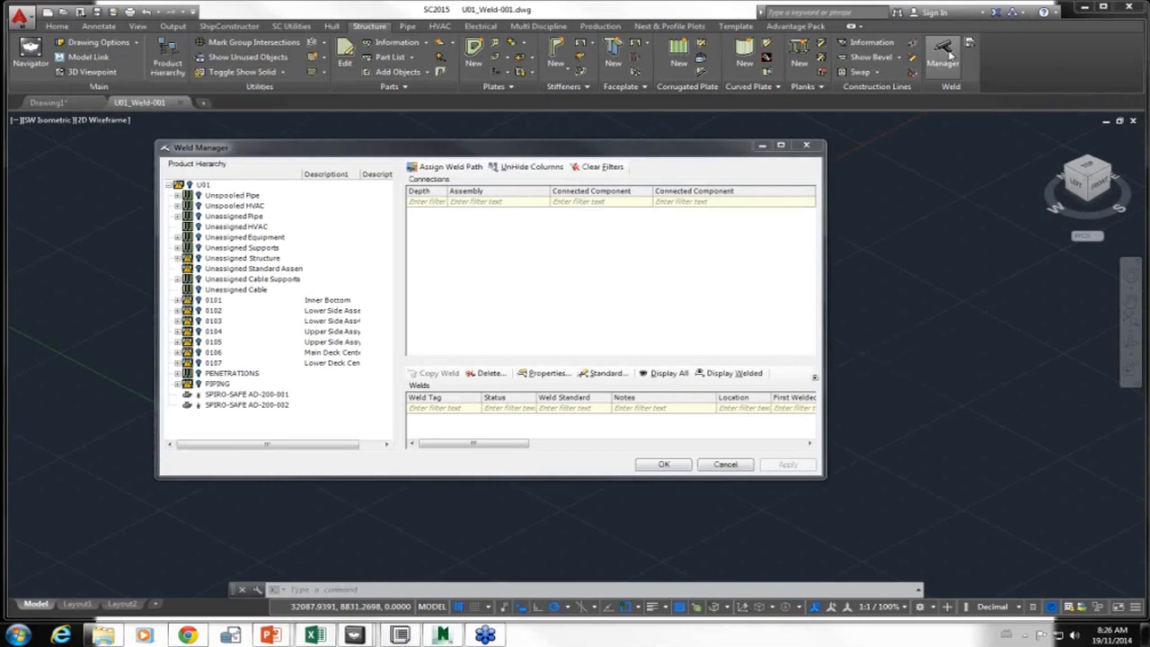
left_click_drag(542, 148, 444, 148)
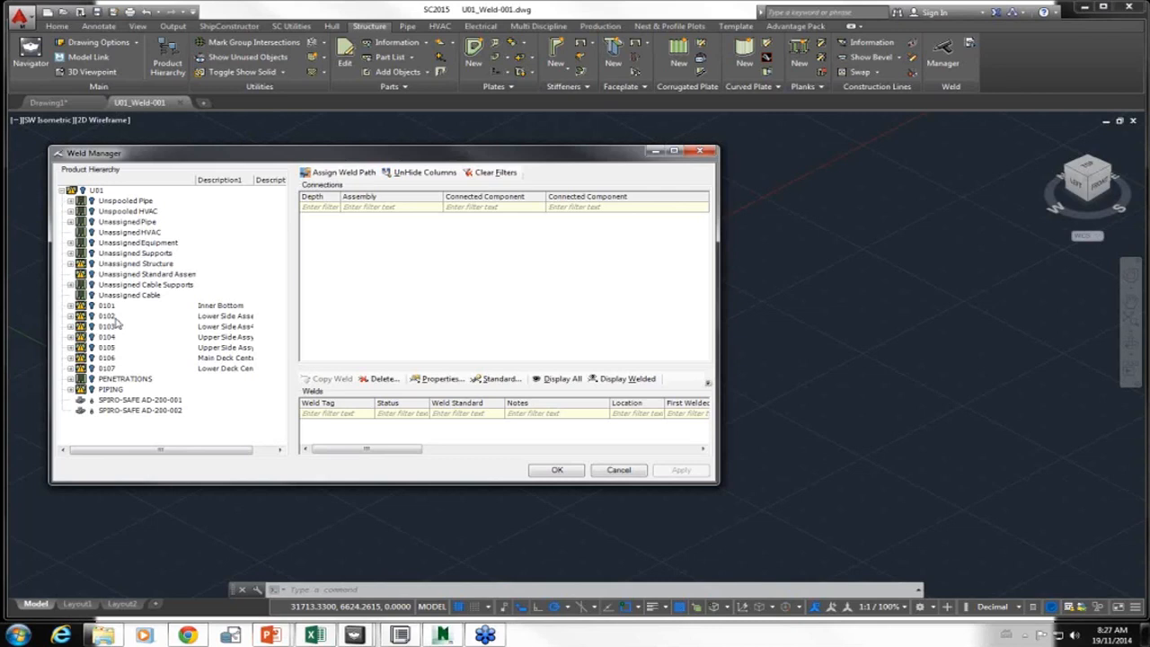
left_click_drag(399, 367, 399, 316)
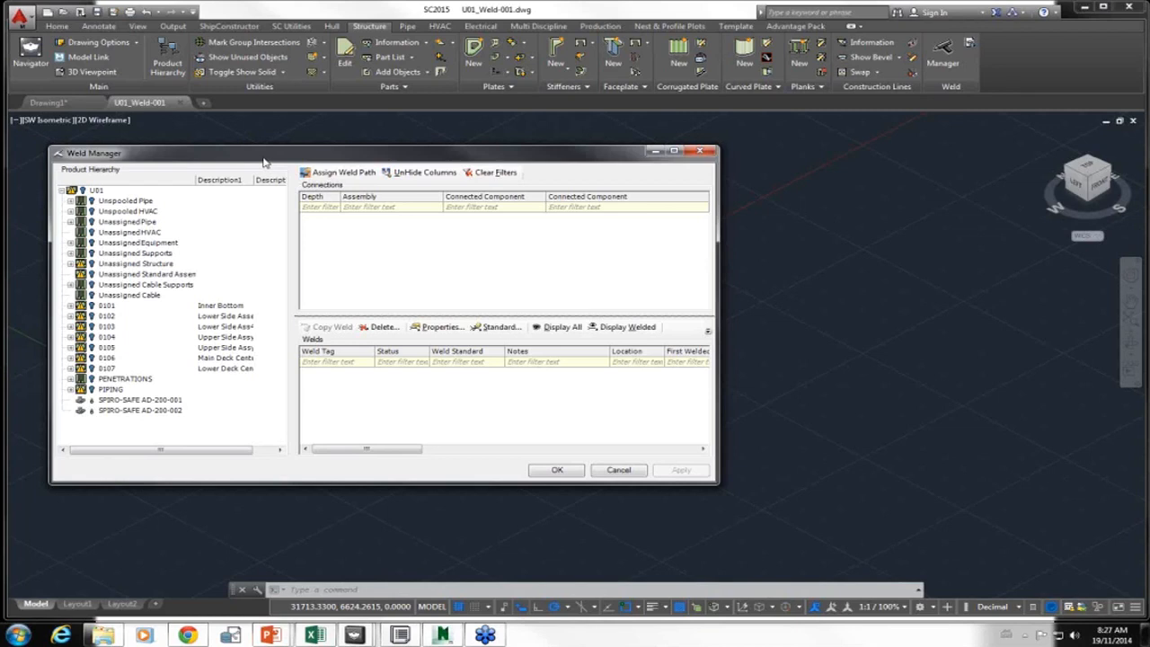
- Find p13 in the product hierarchy and select the P13 assembly, Floor Fr.68 (P)
right_click(85, 300)
left_click(96, 318)
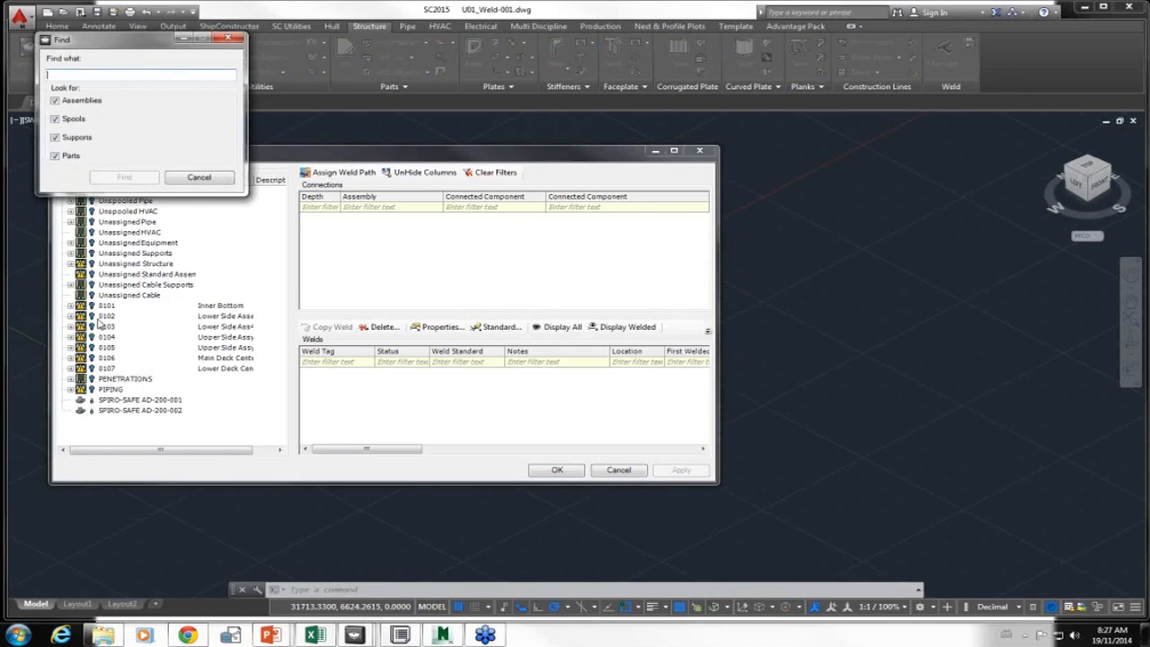
type("s15")
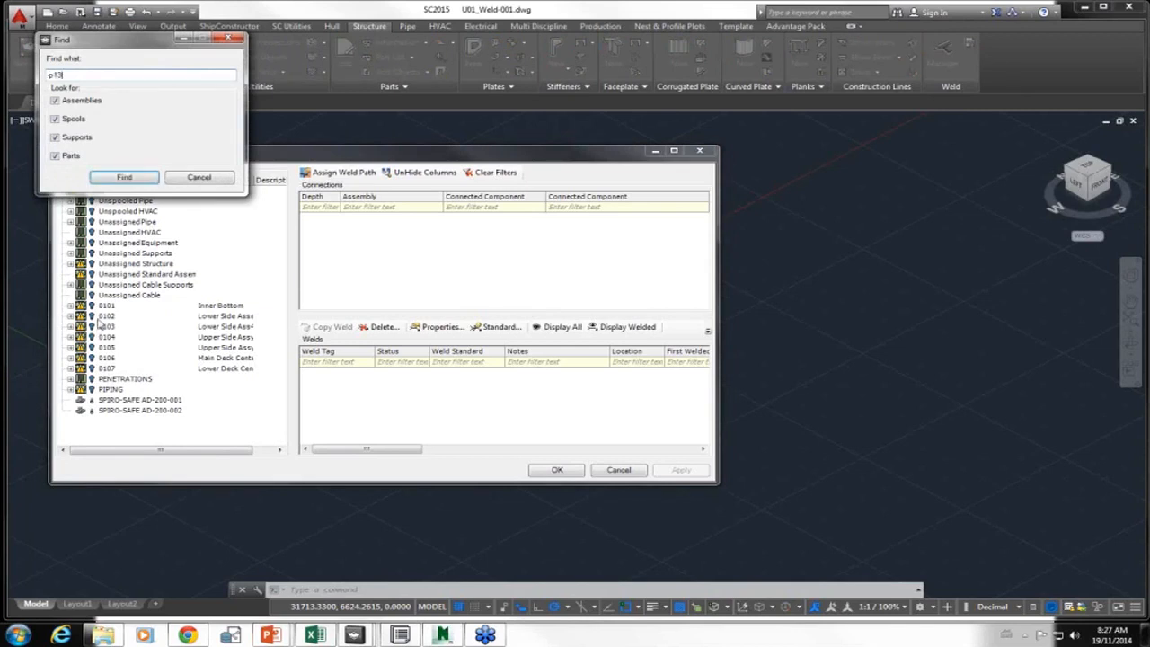
key("Return")
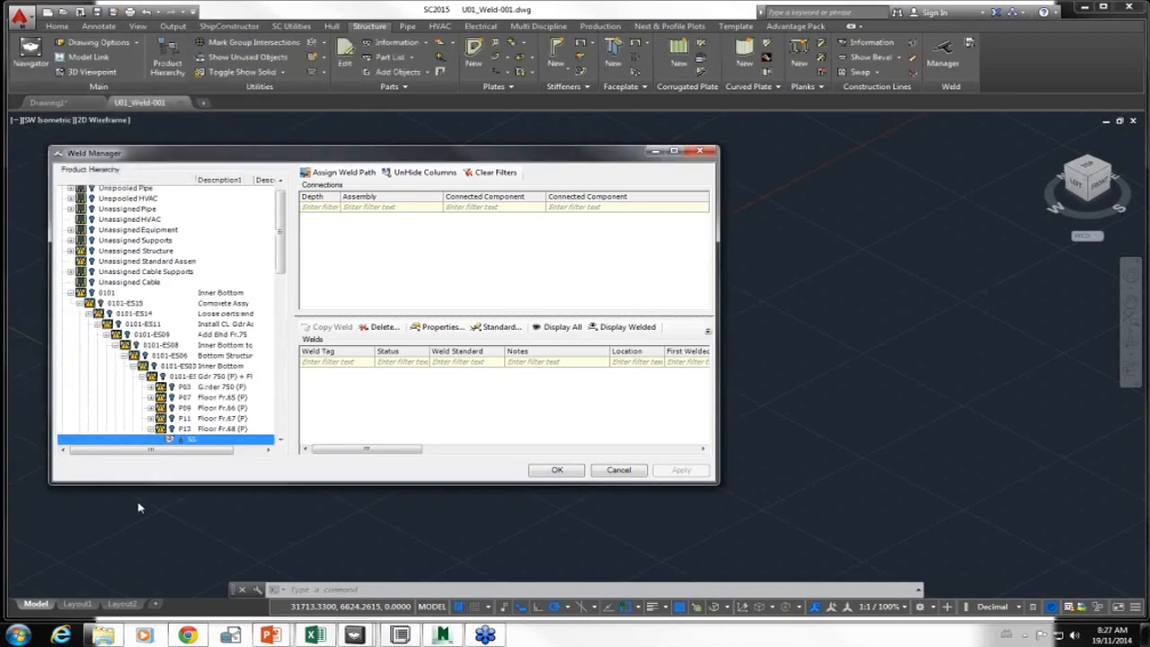
left_click(164, 430)
left_click_drag(280, 256, 278, 299)
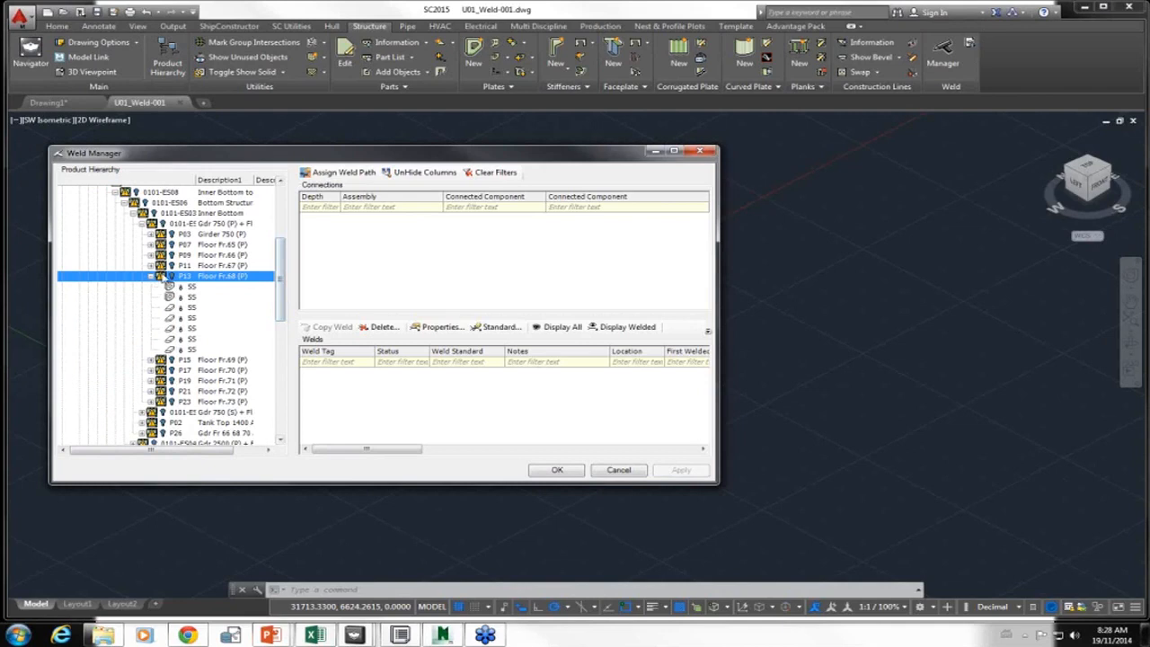
- Load the parts of assembly P13 into the drawing, saving changes, and bring the model into view beside the Weld Manager
right_click(162, 279)
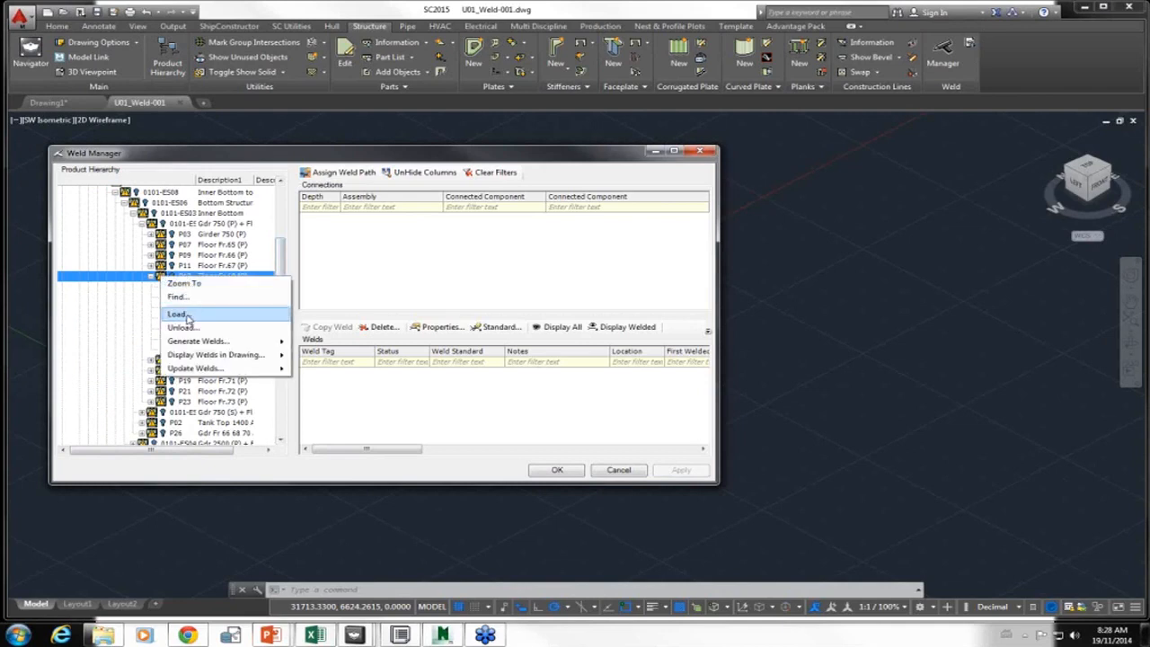
left_click(180, 315)
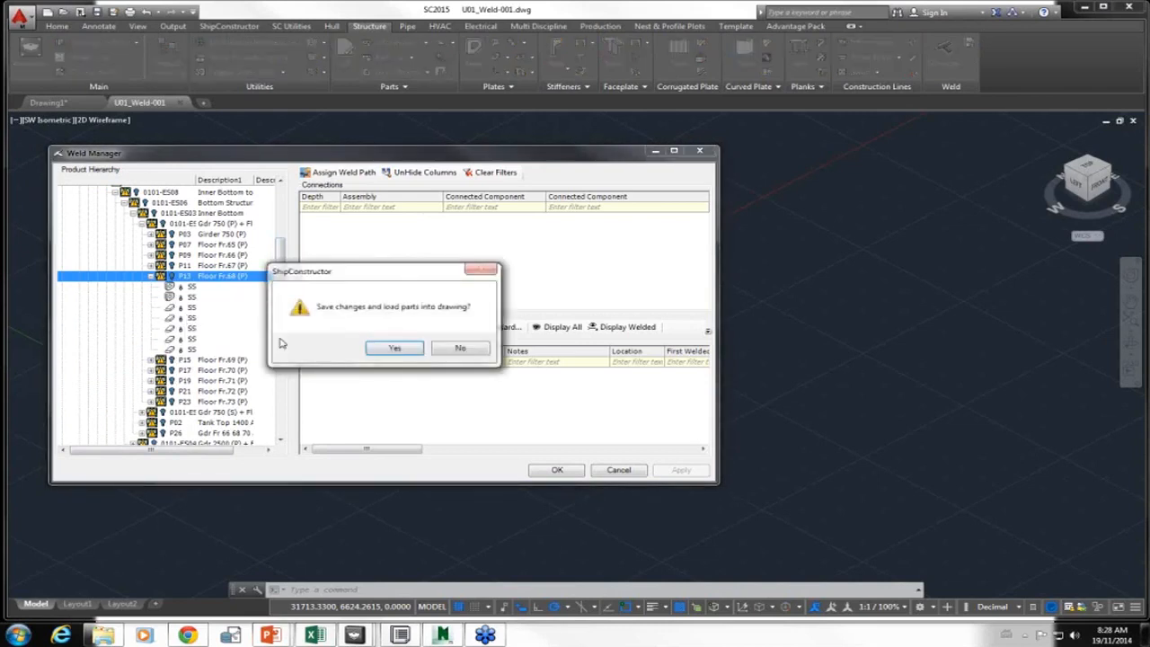
left_click(399, 349)
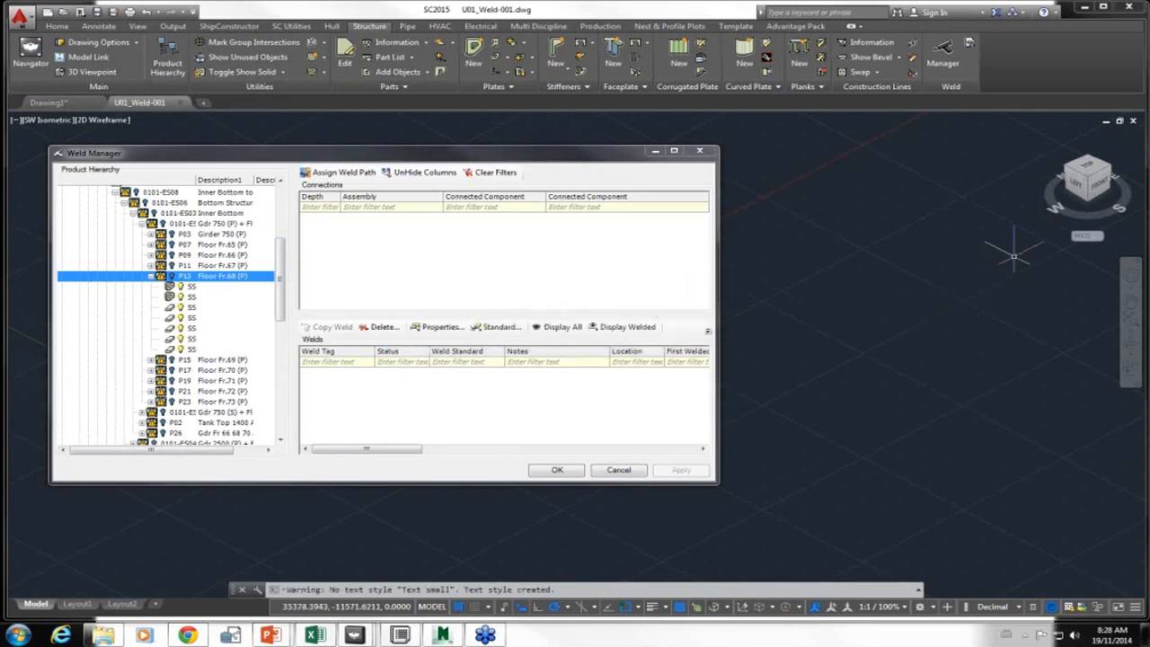
left_click(1085, 185)
middle_click_drag(784, 432, 1127, 399)
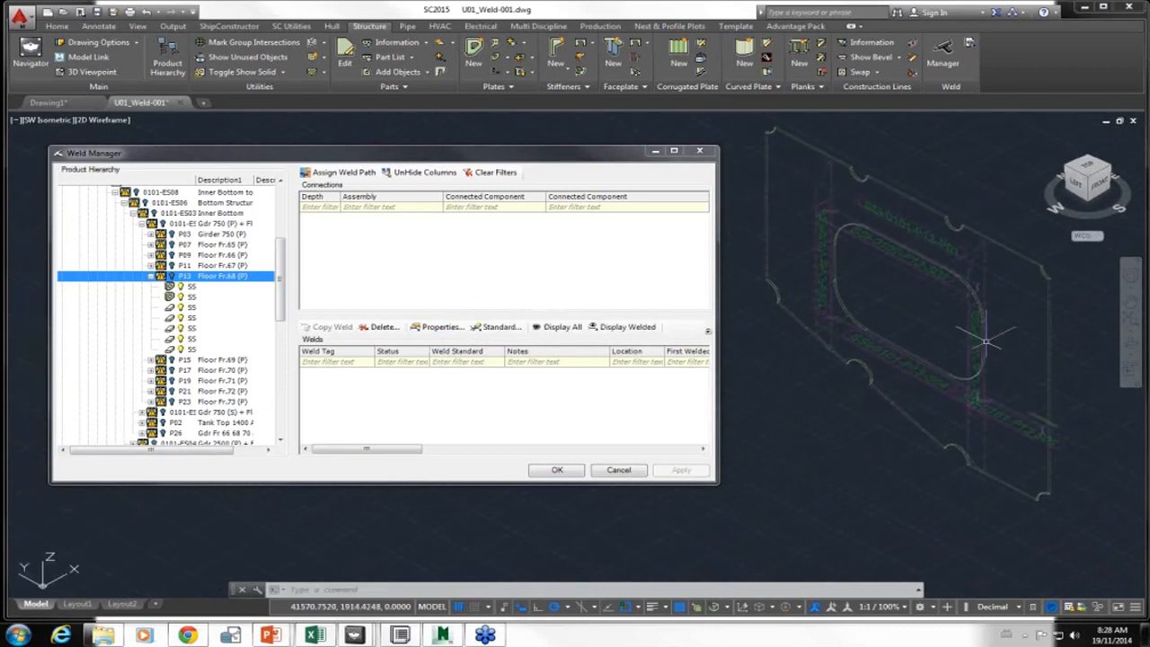
- Change the drawing's visual style to Conceptual and set the current view as the home view
type("vs")
key("Return")
type("con")
key("Return")
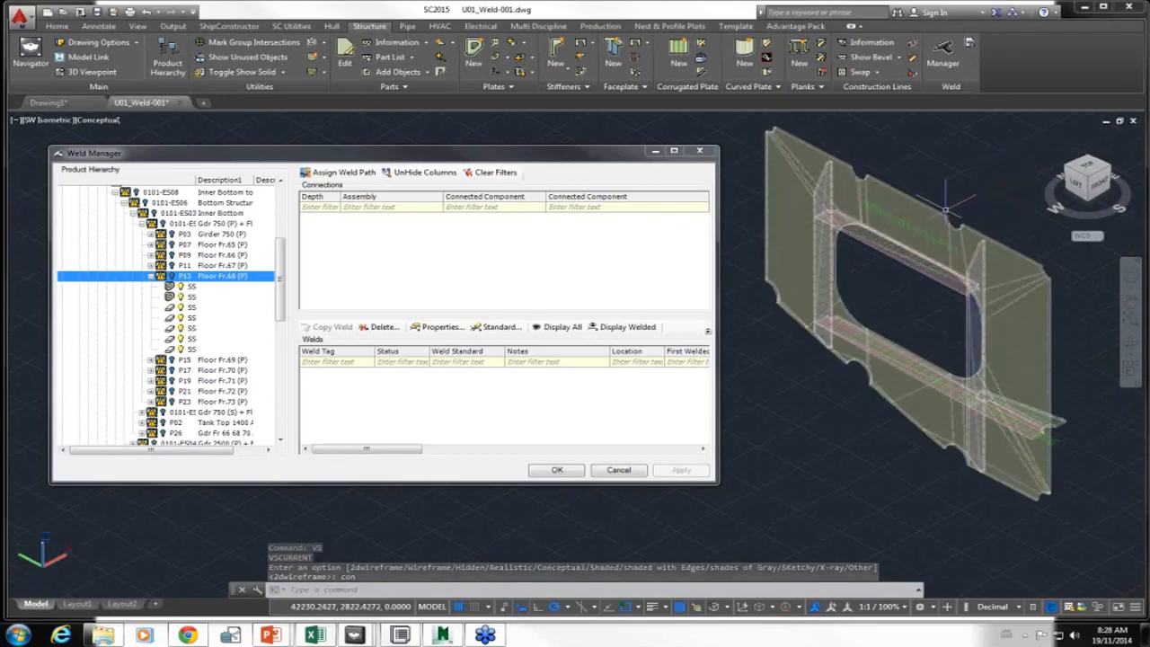
right_click(1045, 139)
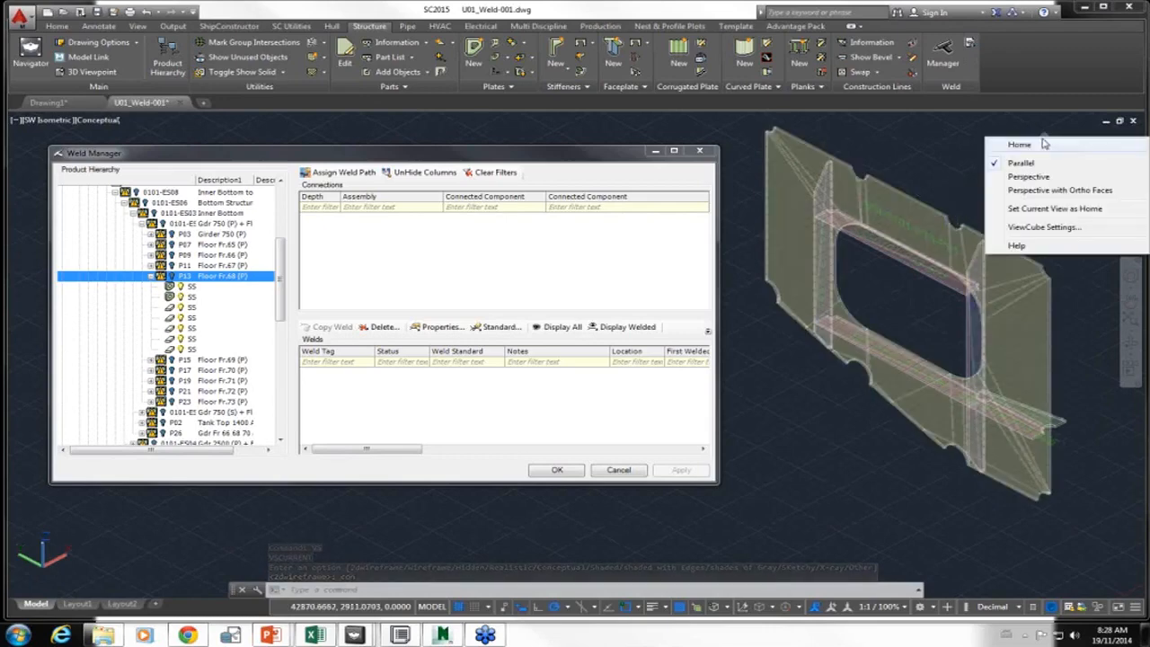
left_click(1039, 210)
middle_click_drag(858, 432, 860, 461)
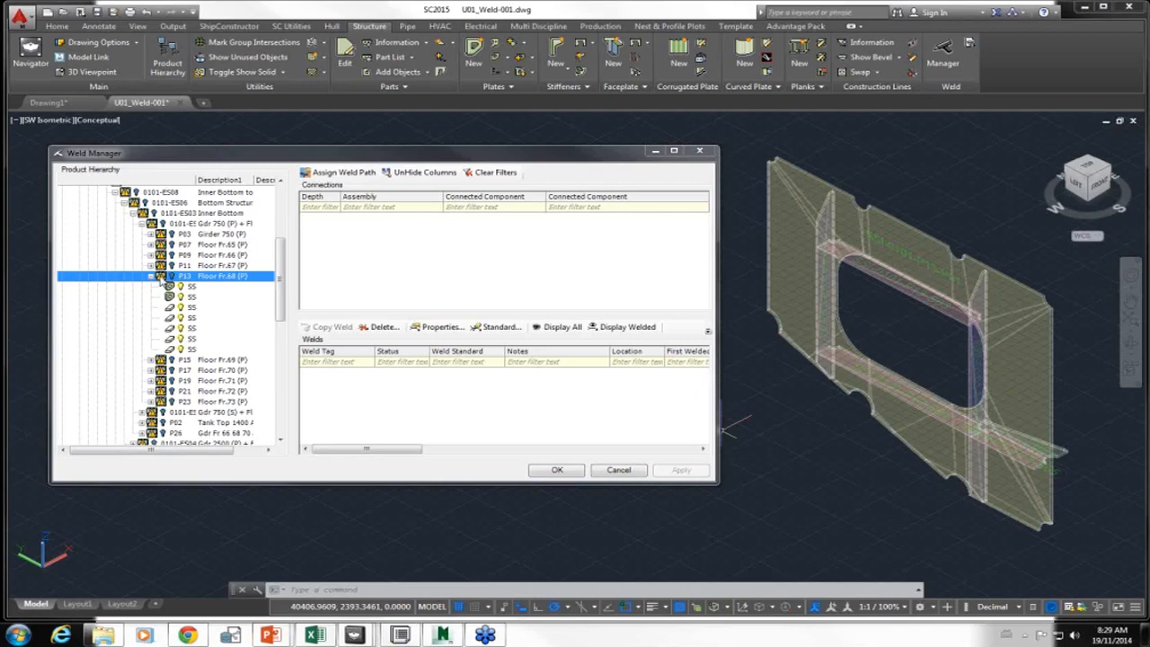
- Generate welds for the selected assembly P13 only, agreeing to save changes first
right_click(160, 278)
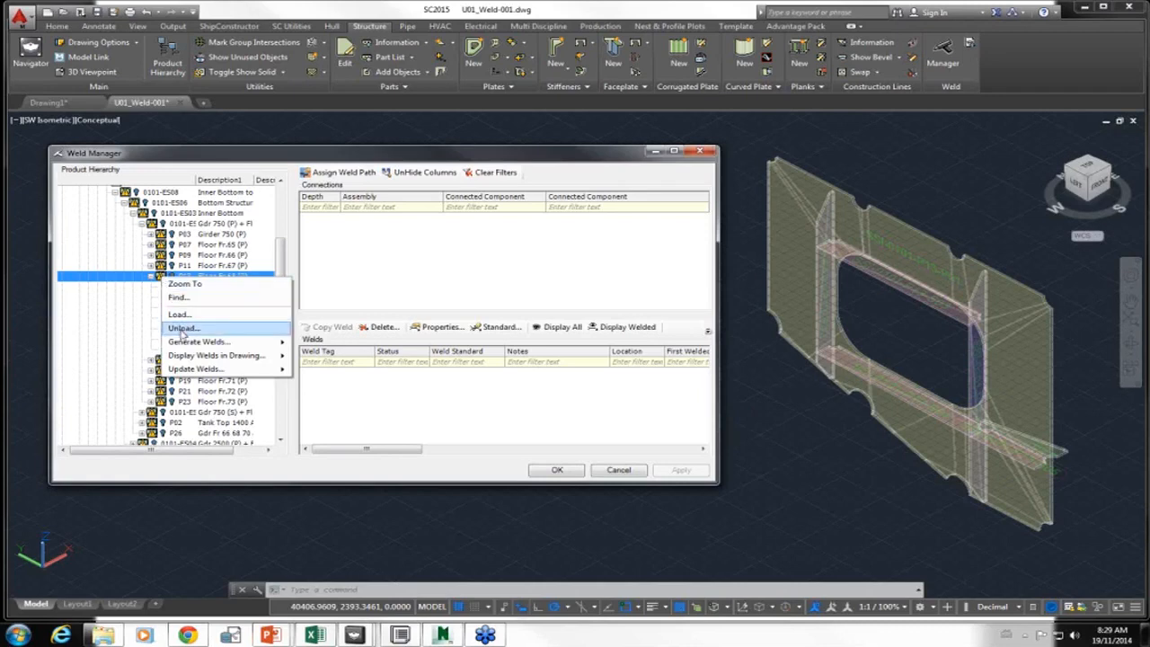
mouse_move(186, 345)
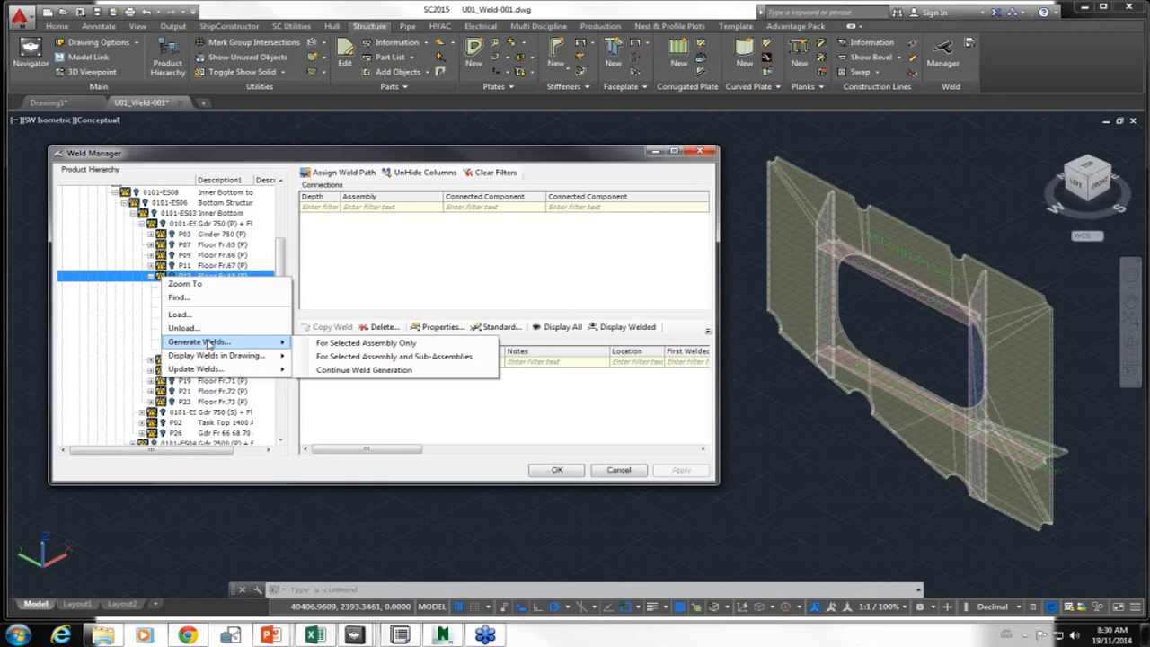
left_click(329, 348)
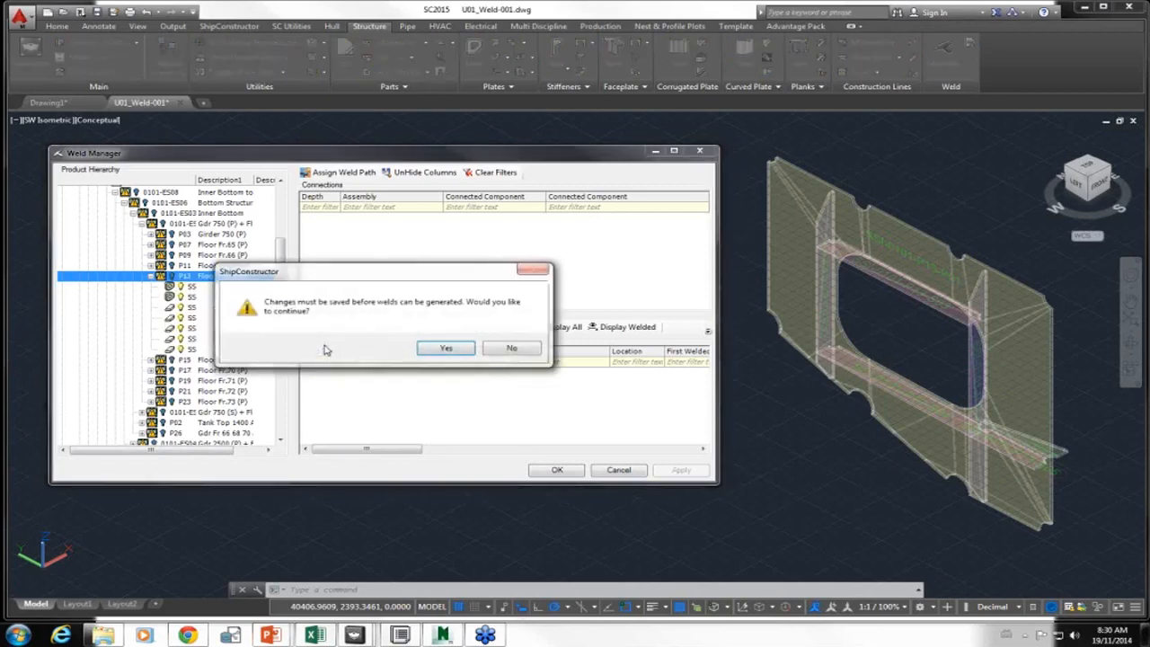
left_click(444, 347)
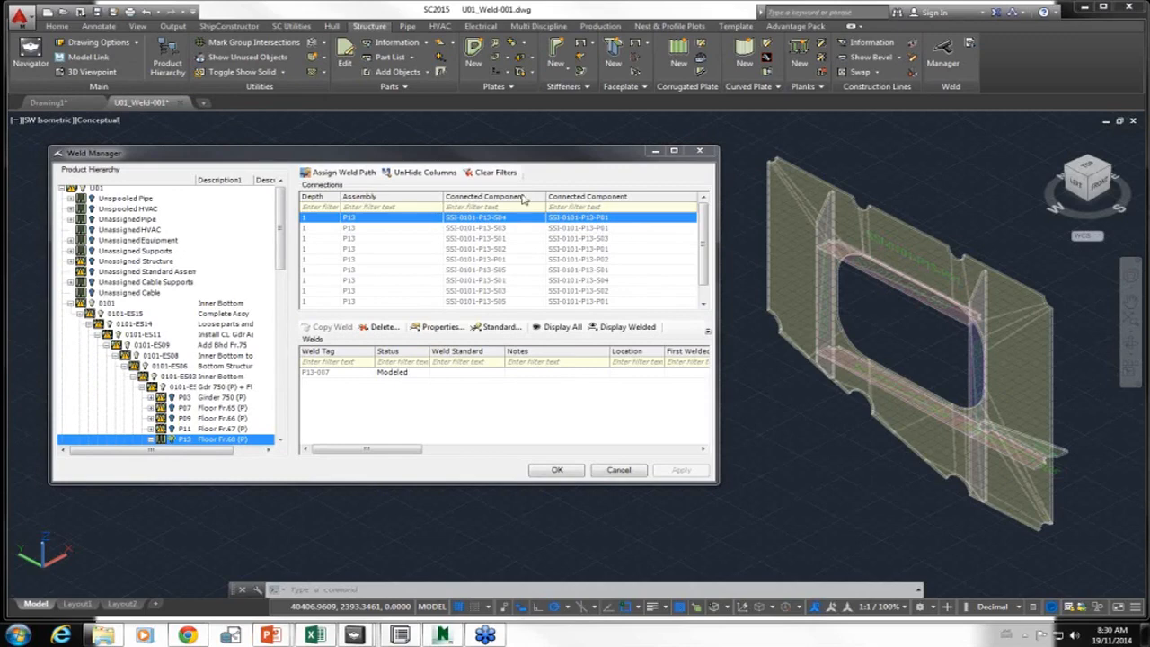
- Enlarge the Weld Manager, check the welds of individual connections, and select all P13 connections to list their welds together
left_click_drag(467, 483, 456, 561)
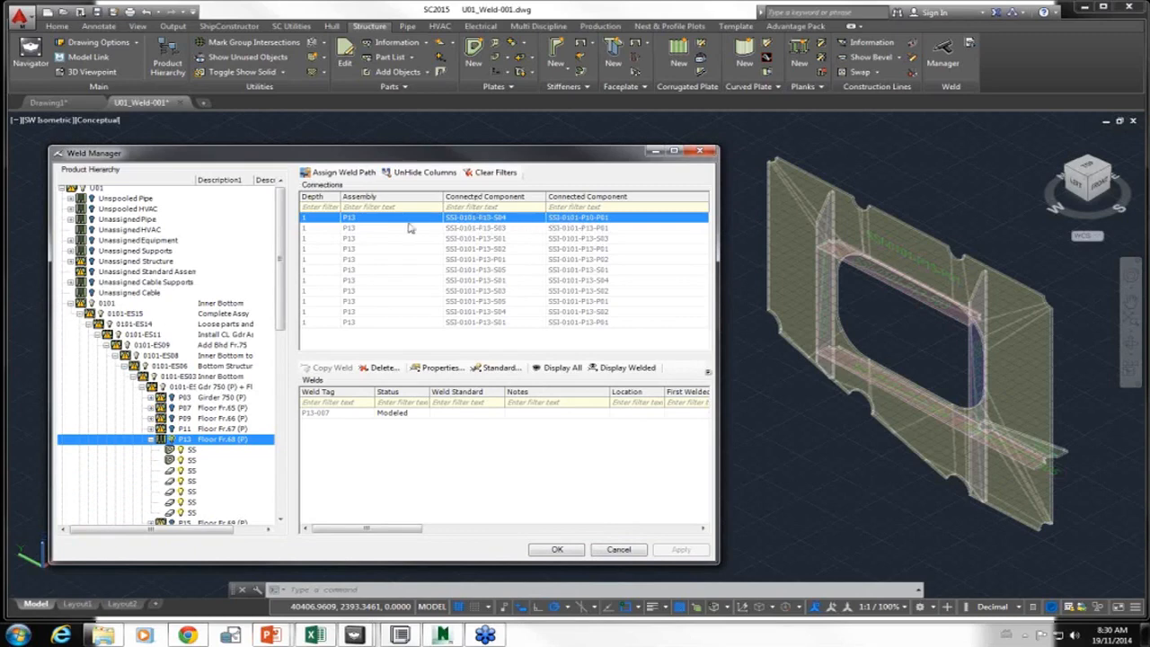
left_click(360, 219)
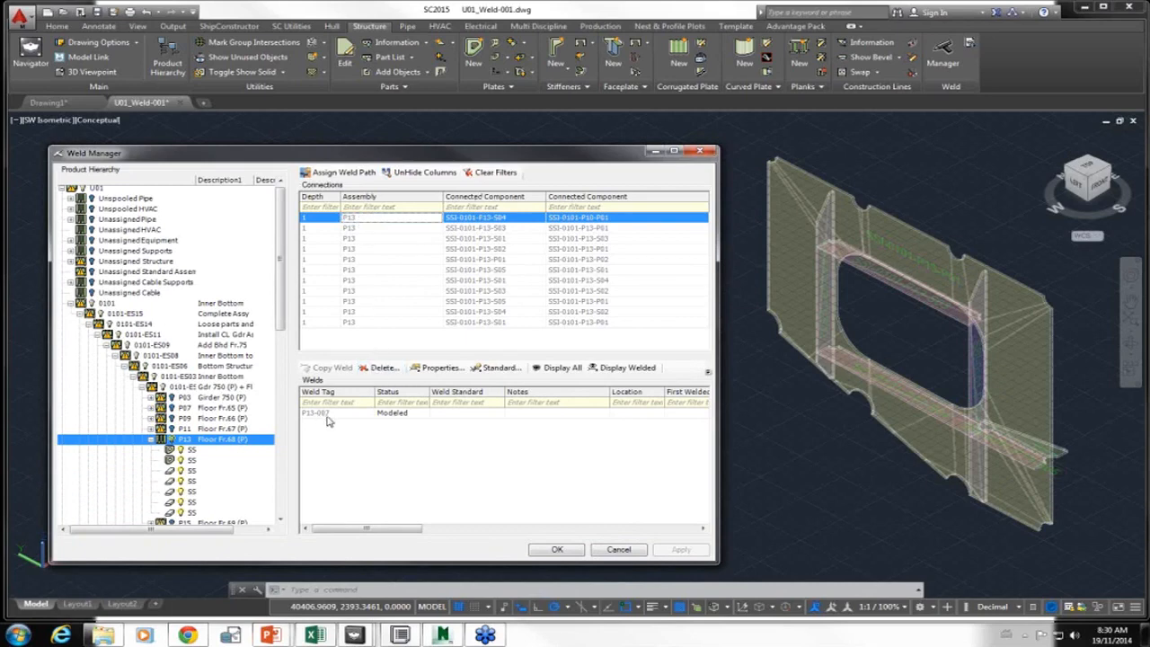
left_click(465, 229)
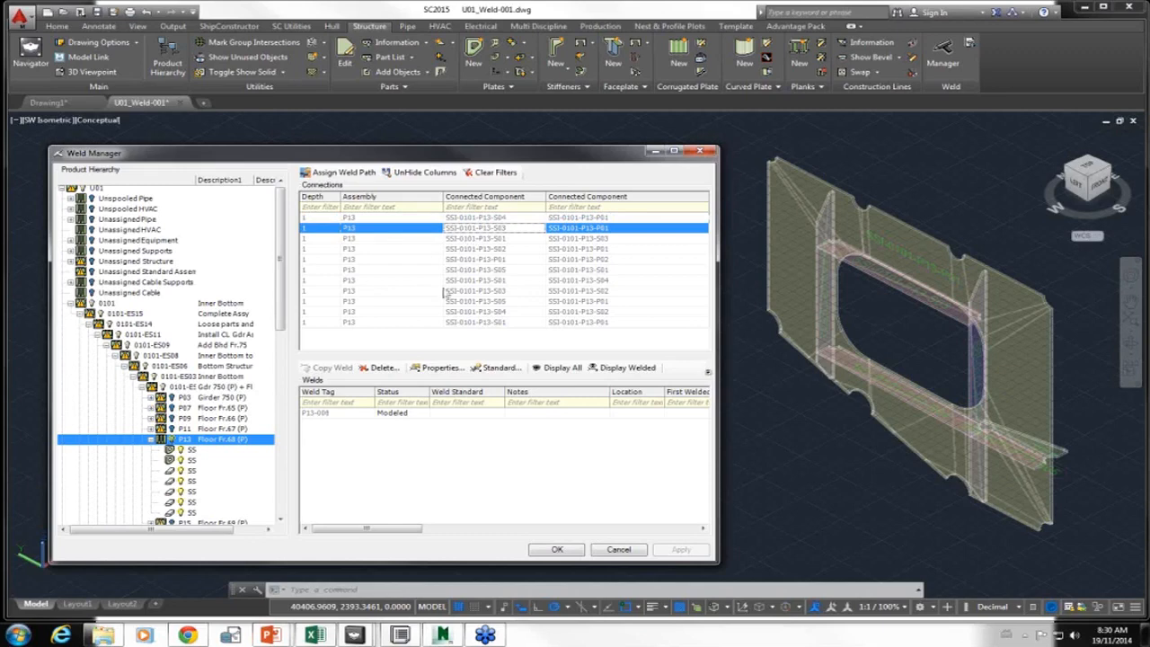
left_click(385, 219)
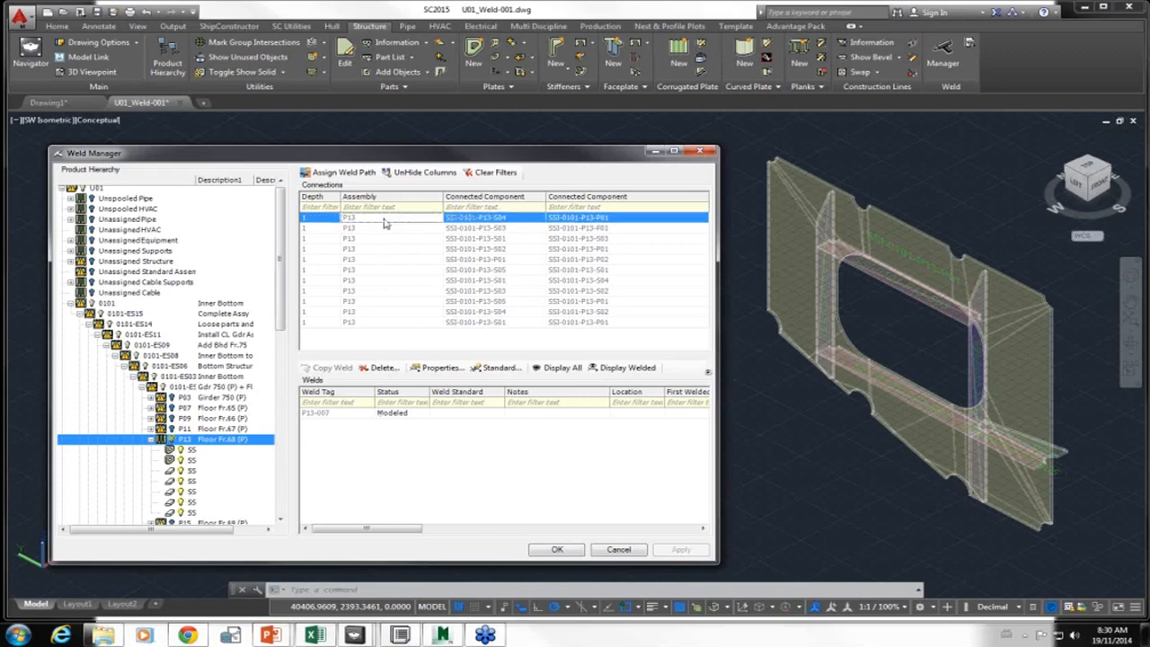
key("ctrl+a")
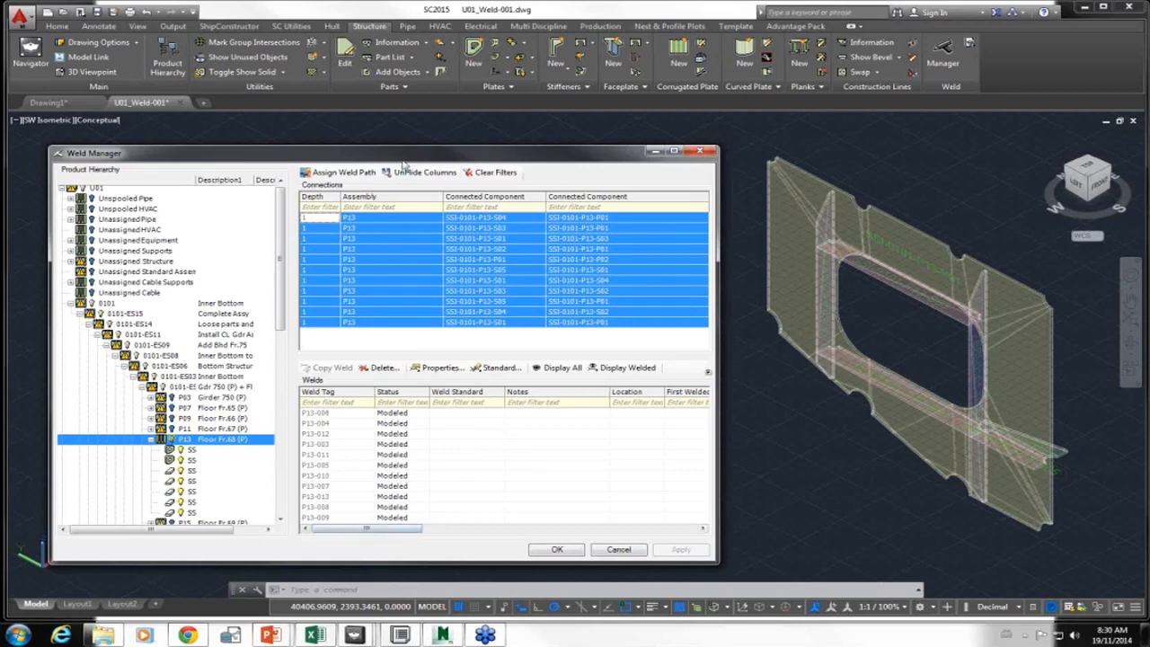
- Enlarge the Weld Manager upward and examine the weld list's columns from weld tag and status through thickness and position
left_click_drag(404, 146, 406, 80)
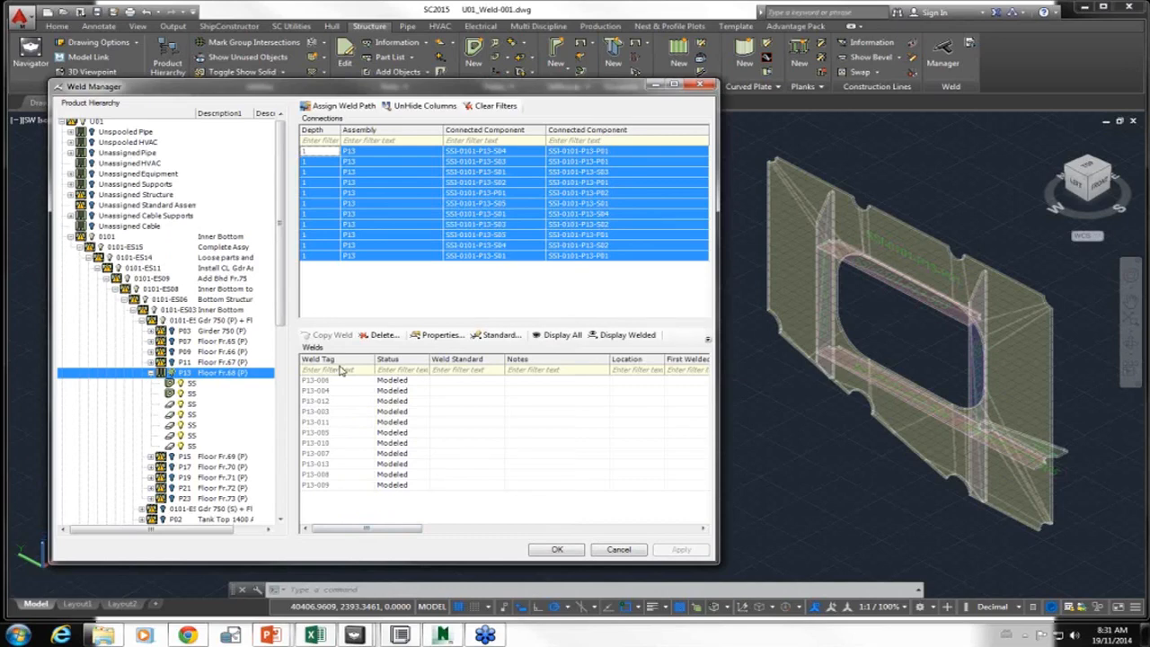
left_click_drag(393, 532, 416, 534)
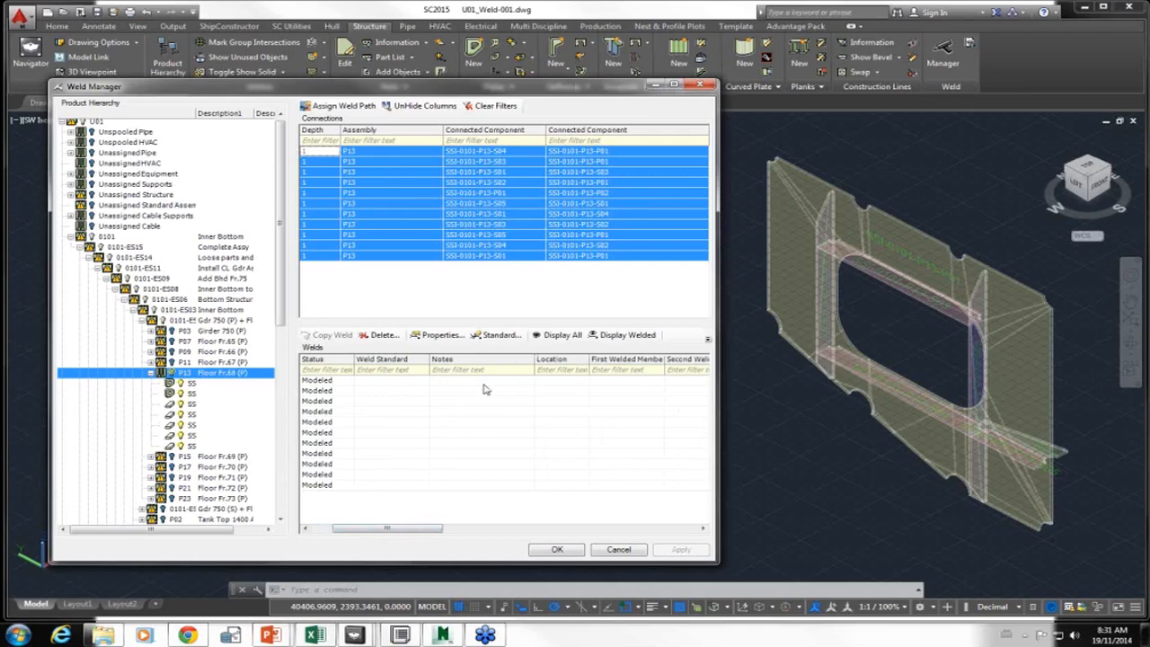
left_click_drag(416, 532, 449, 529)
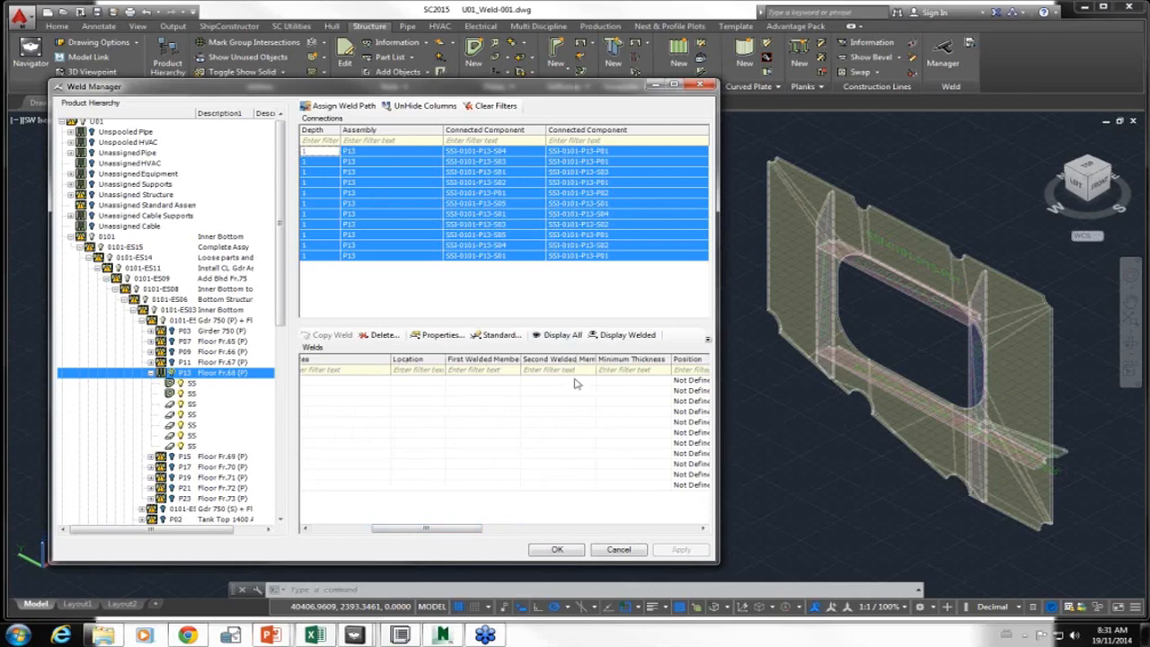
left_click_drag(455, 535, 411, 528)
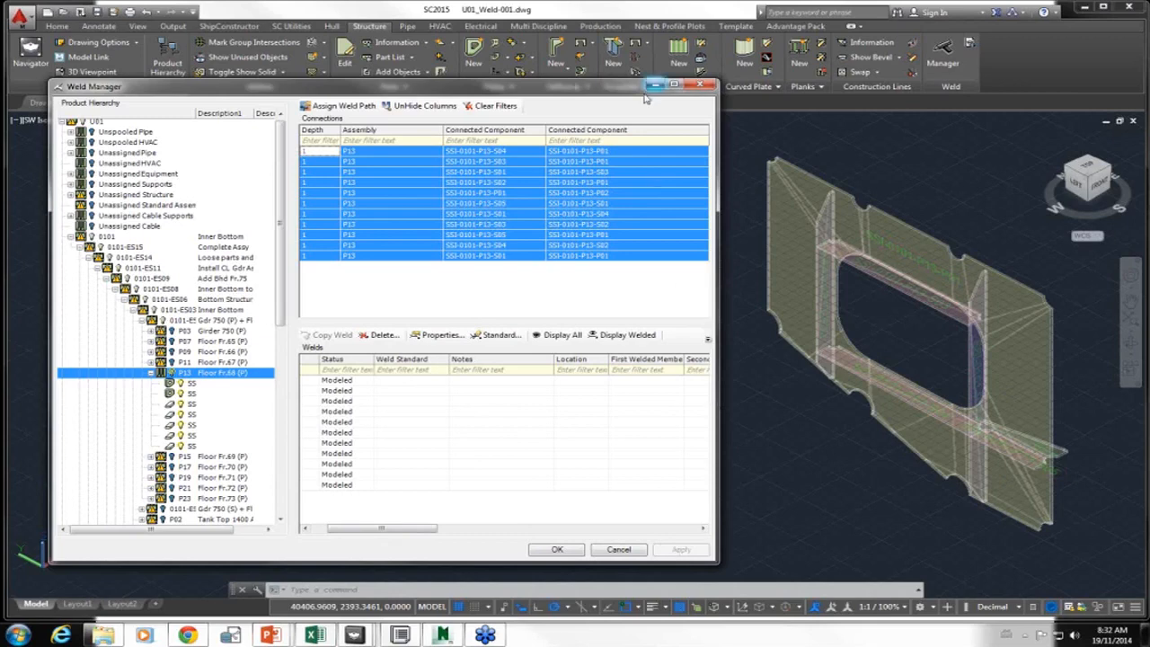
- Update the weld drawing with the new P13 weld parts and inspect the modelled welds around the floor's opening
left_click(970, 45)
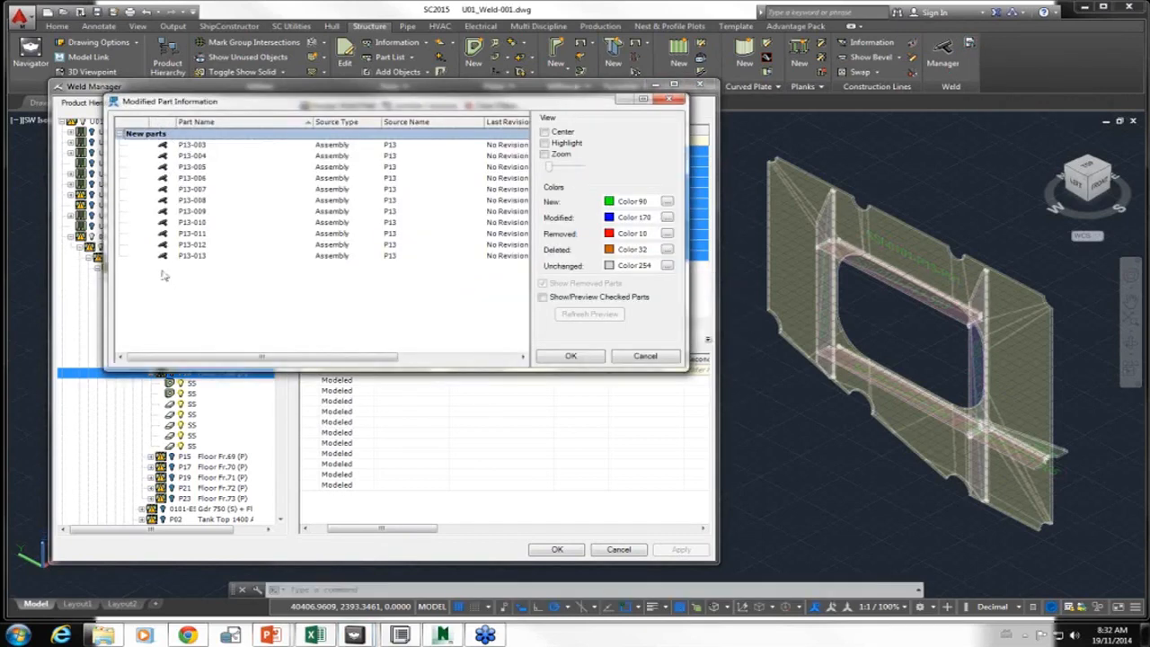
left_click(571, 356)
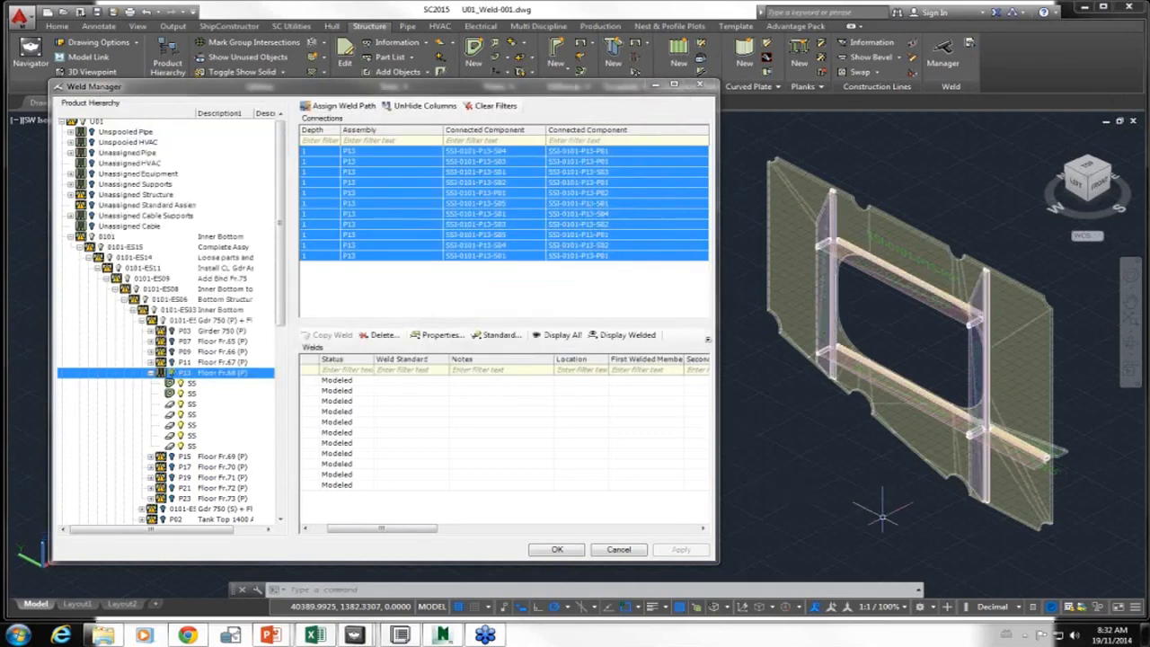
scroll(818, 196, "up", 2)
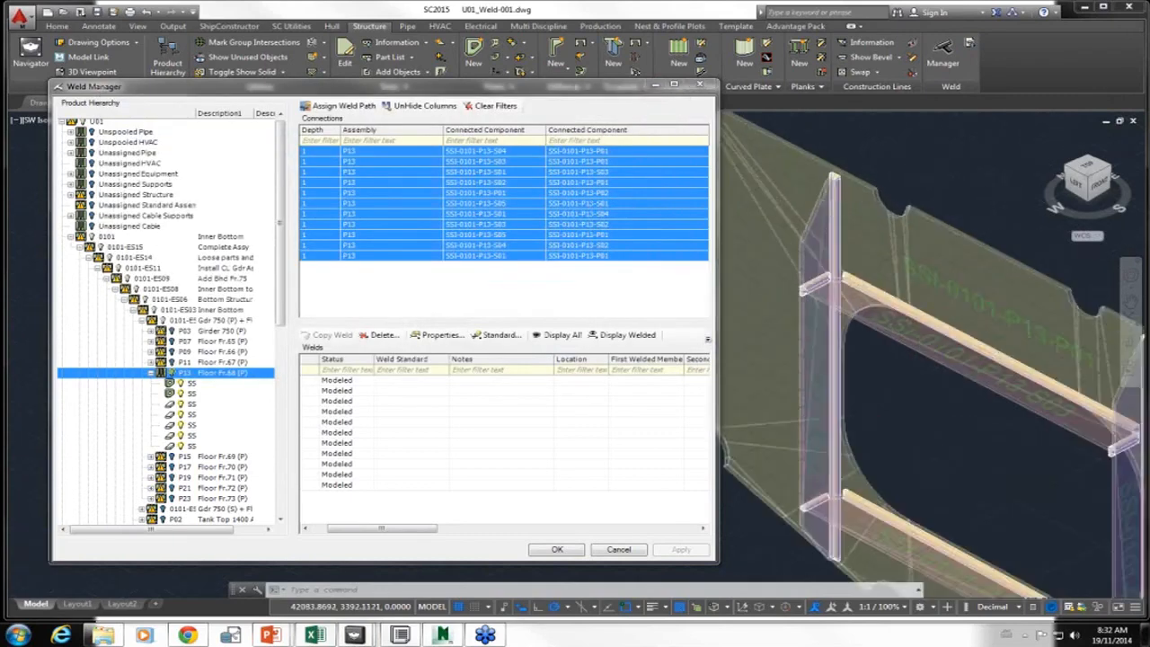
scroll(834, 180, "up", 1)
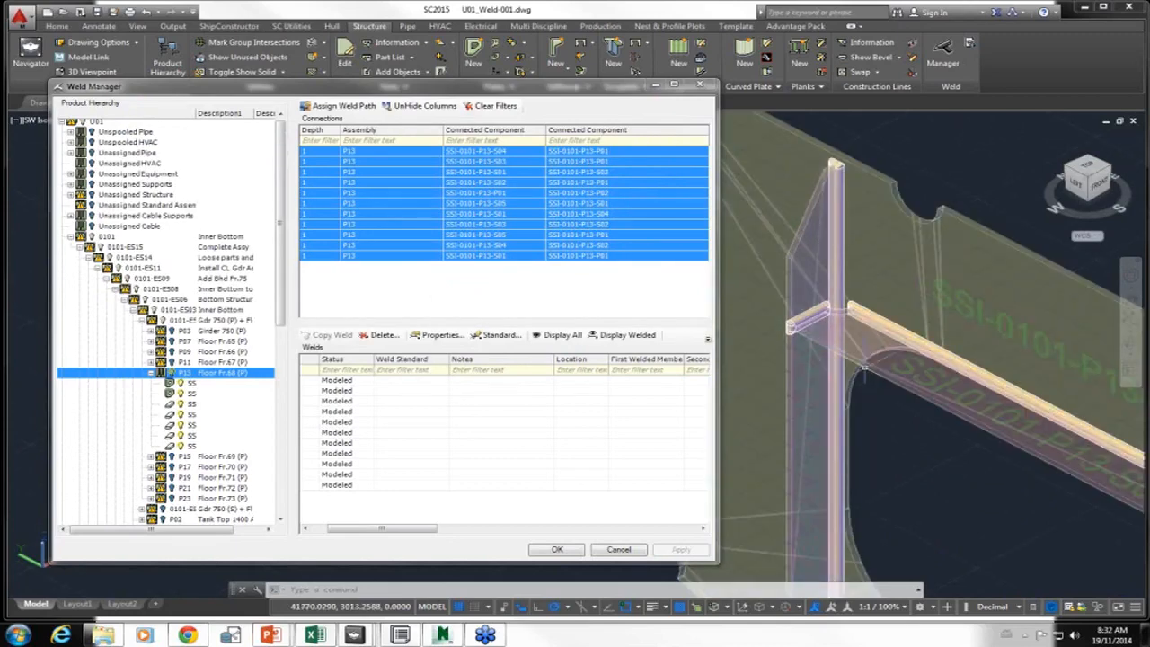
scroll(880, 324, "down", 3)
middle_click_drag(881, 319, 844, 311, "shift")
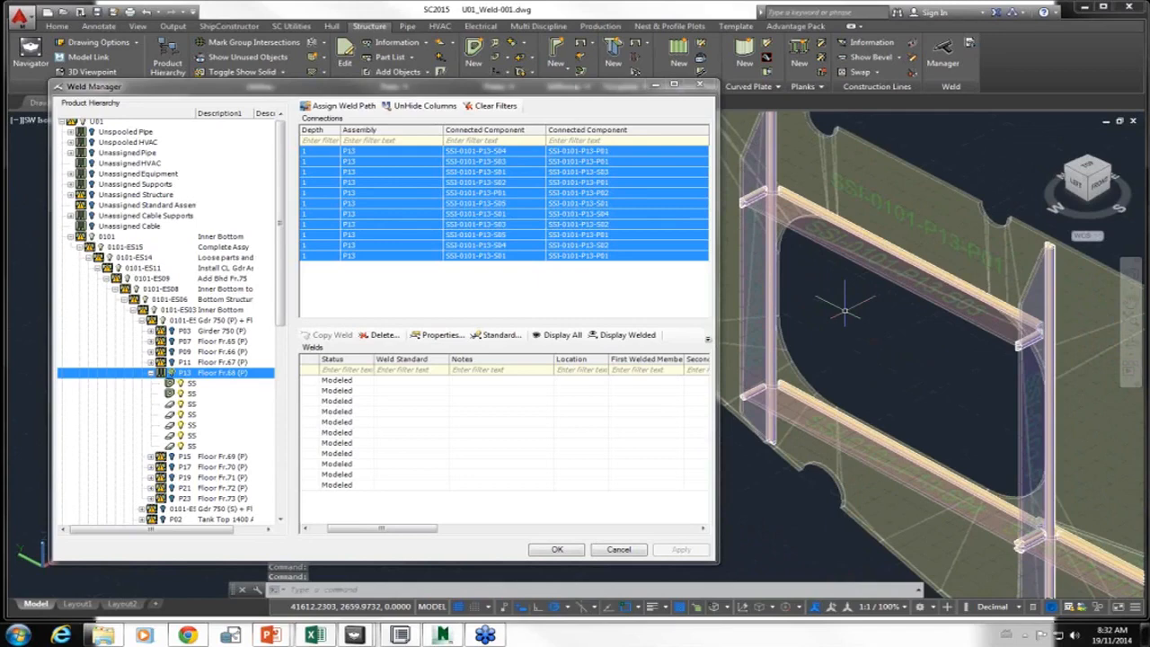
- Sort the P13 weld list by length and check the part name, stock name and material columns
left_click_drag(406, 528, 521, 528)
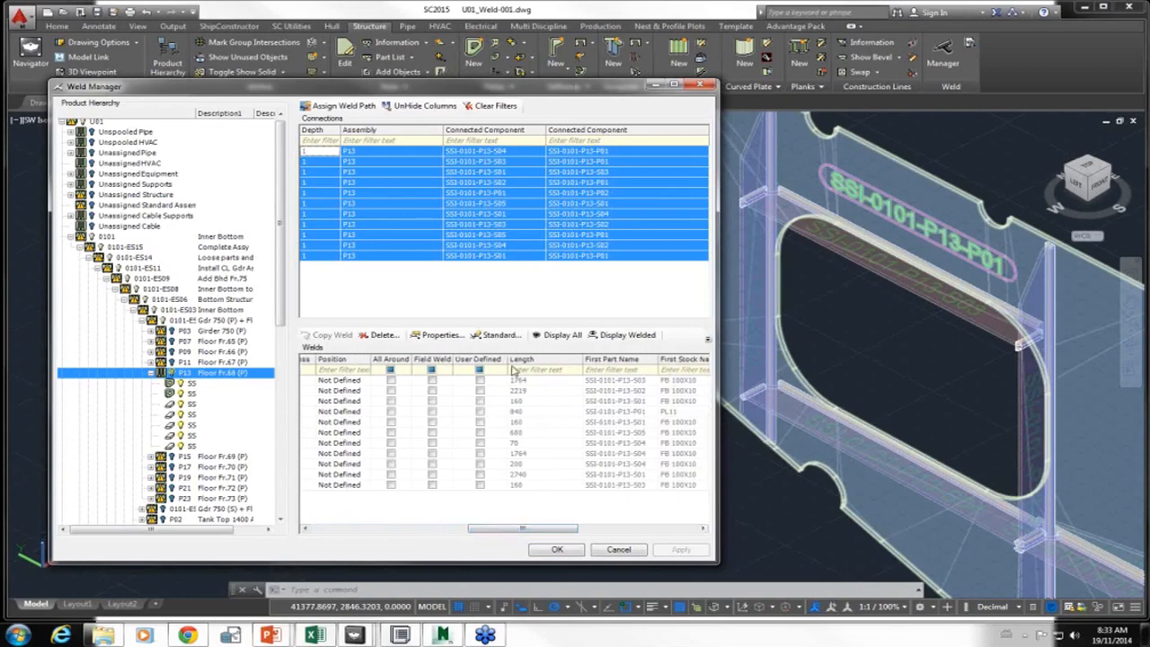
left_click(560, 361)
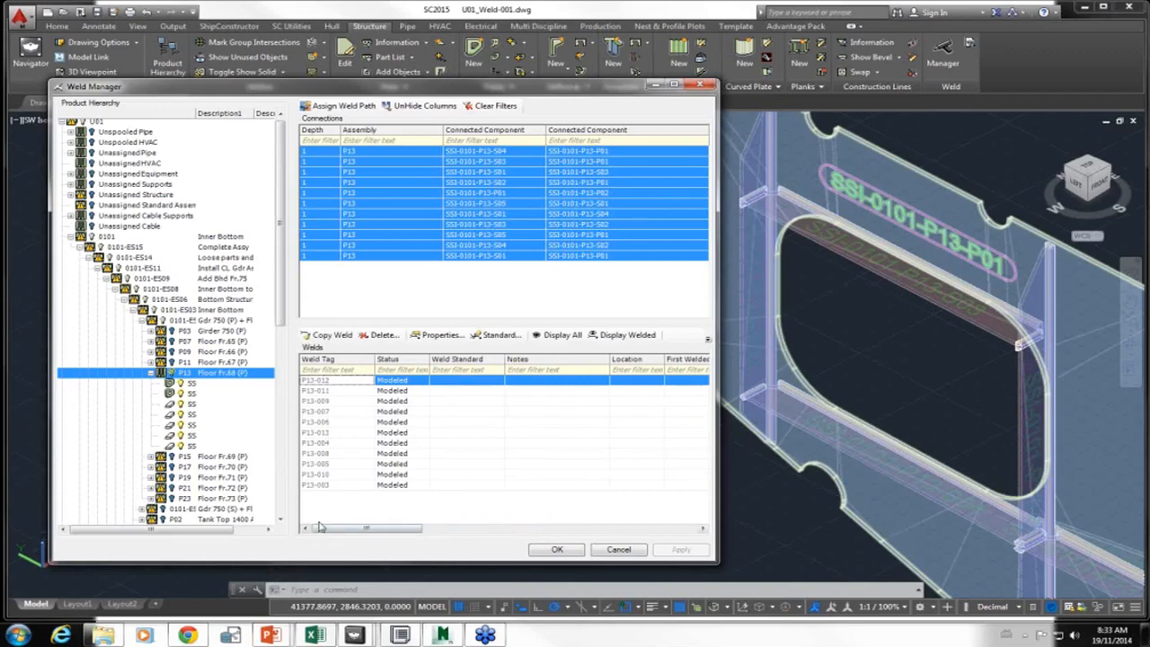
left_click_drag(358, 529, 544, 537)
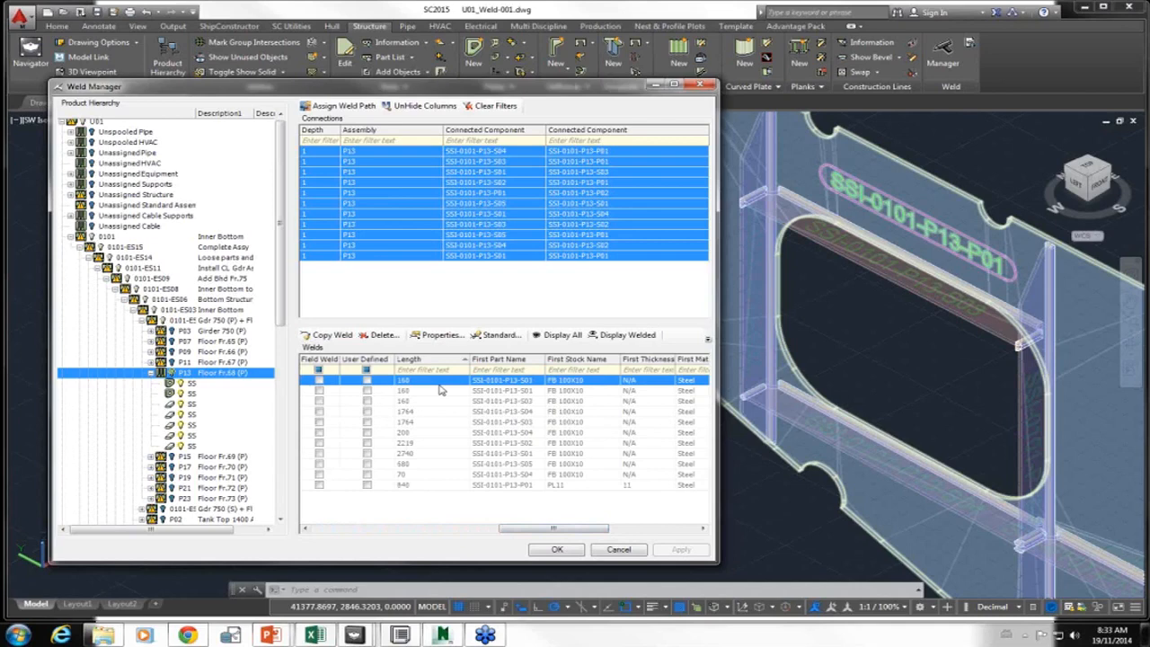
- Narrow the Weld Manager to uncover more of the model and return the weld list to the weld tag column
left_click_drag(716, 339, 924, 337)
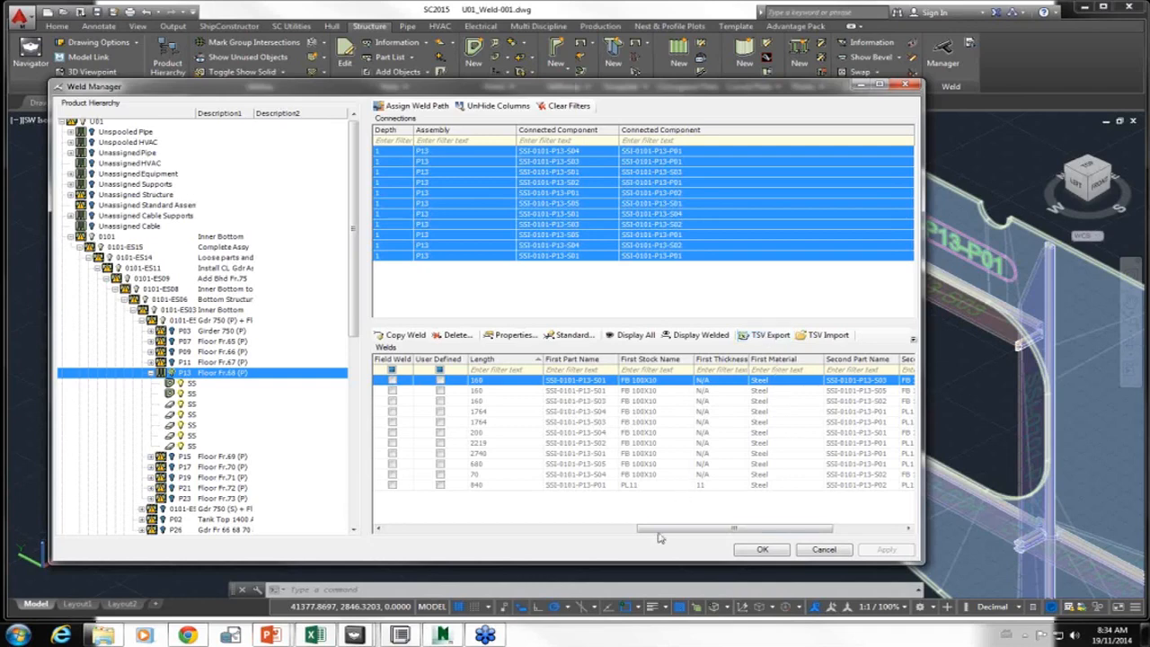
left_click_drag(924, 415, 629, 385)
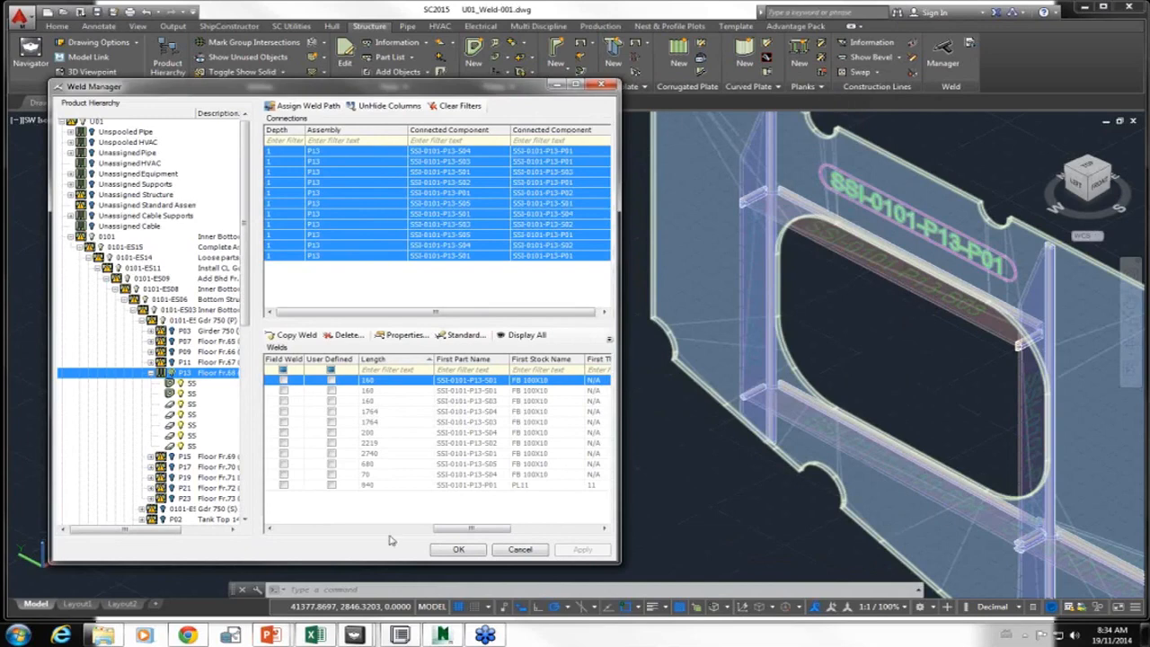
left_click_drag(458, 530, 289, 532)
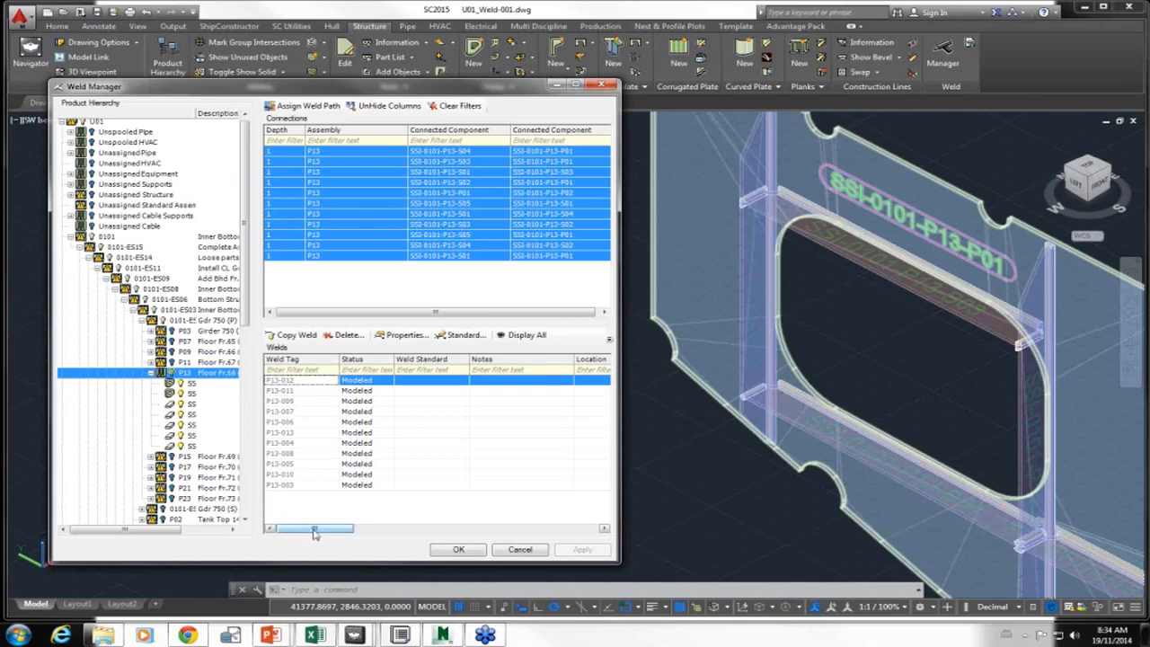
- Assign the 11 mm Int Deck & Below standard I-5.0-65-225 (Bhd WT to Stiffeners) to all P13 welds, filtering locations by "int", and review the entries
left_click(364, 485, "shift")
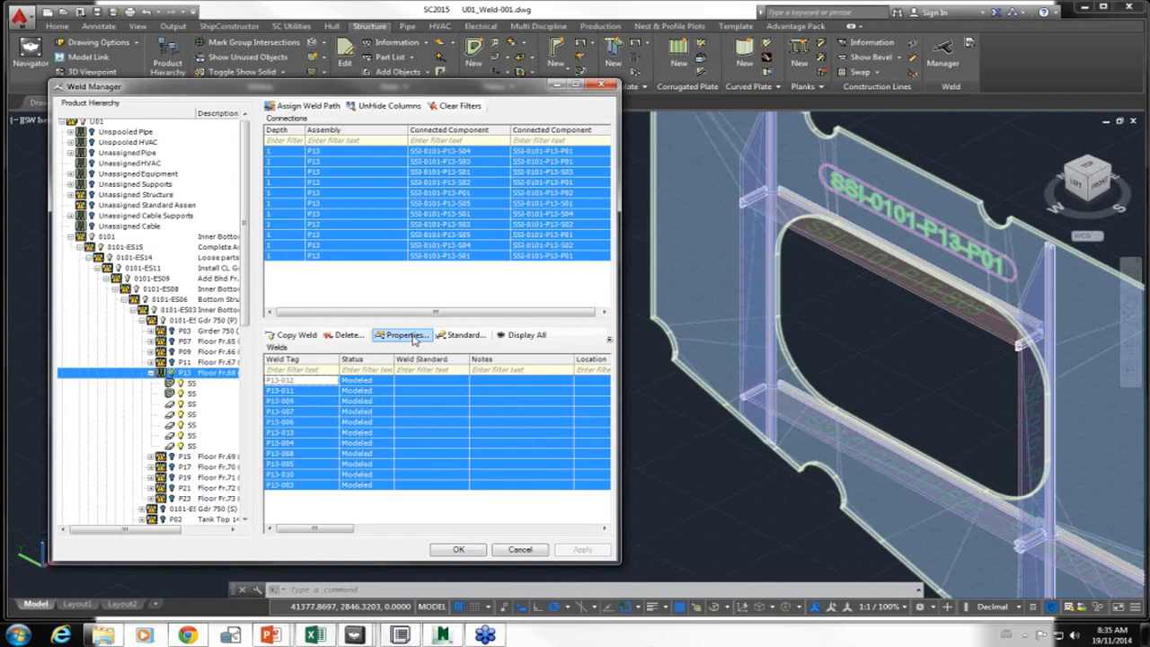
left_click(460, 335)
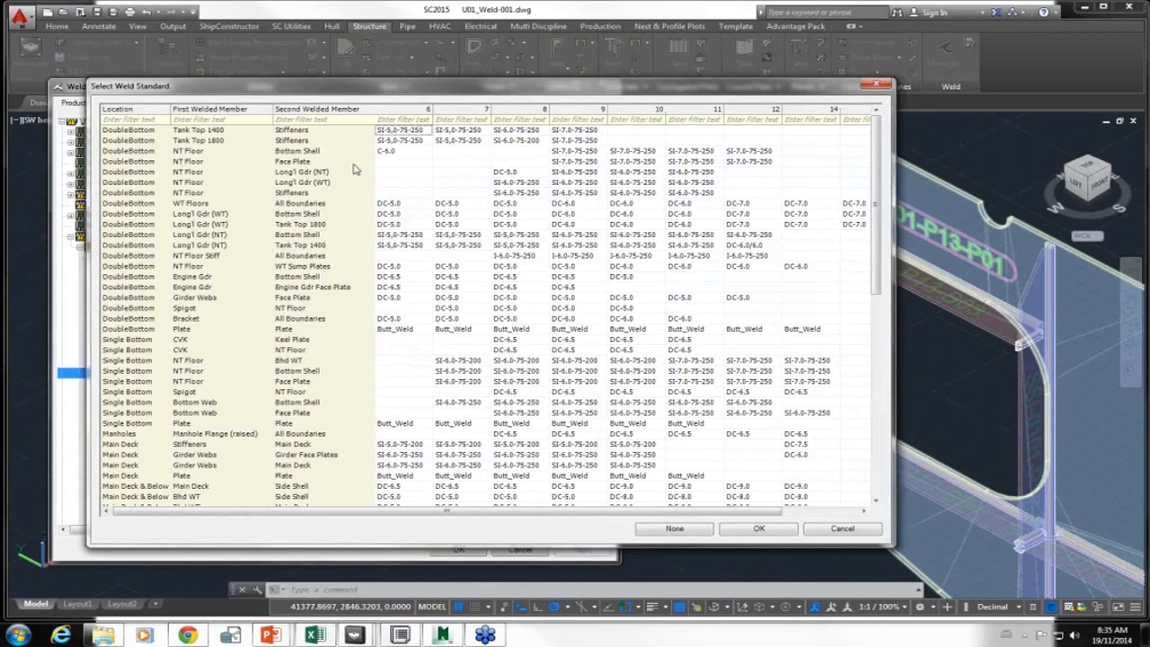
left_click(153, 118)
type("int")
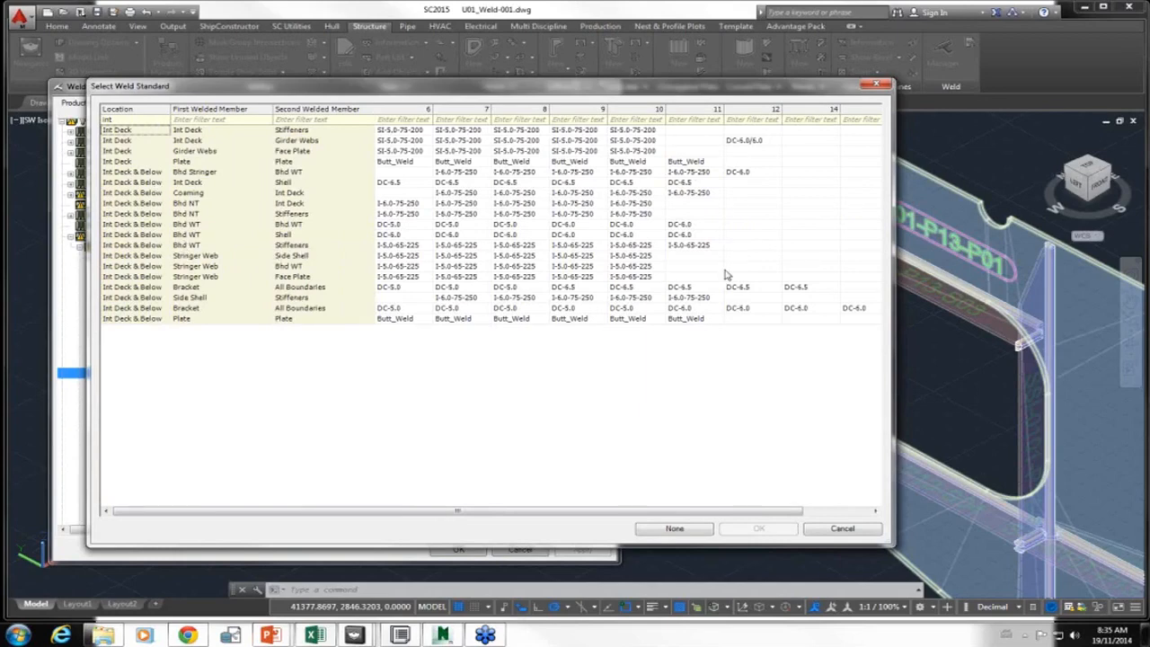
left_click(410, 247)
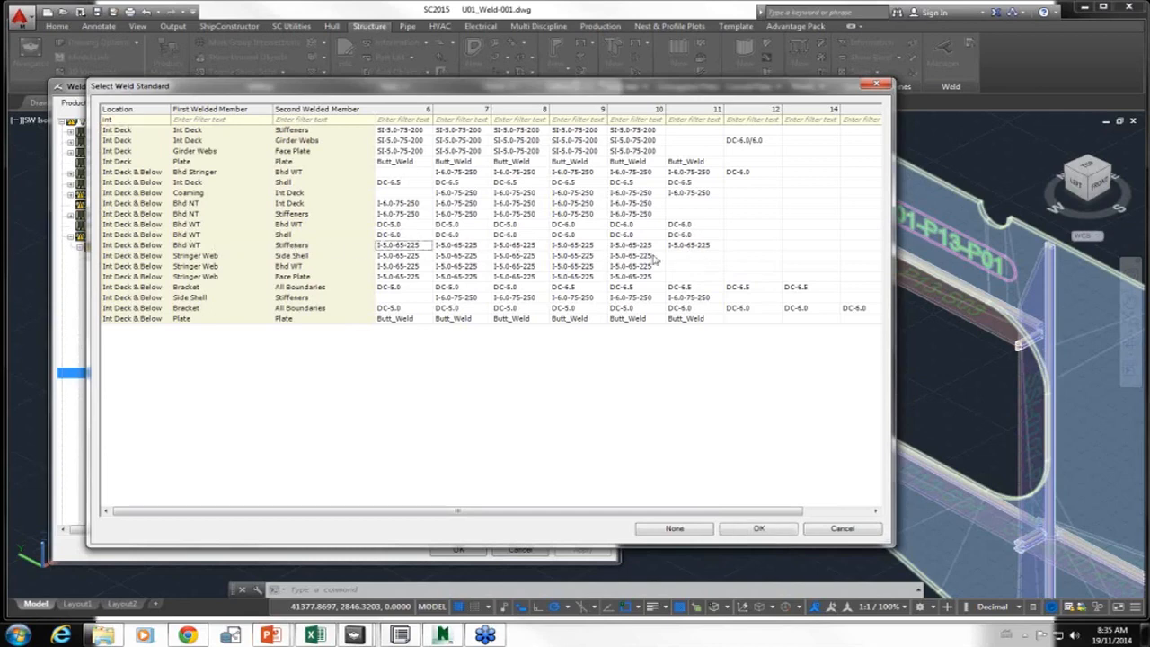
left_click(683, 246)
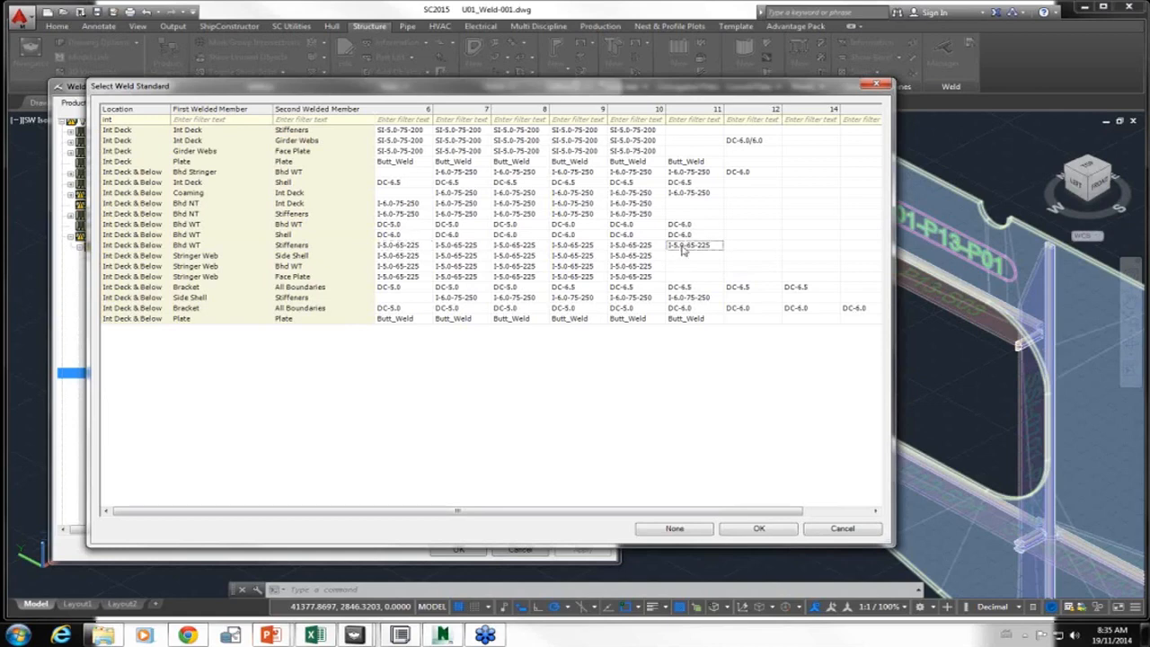
left_click(746, 531)
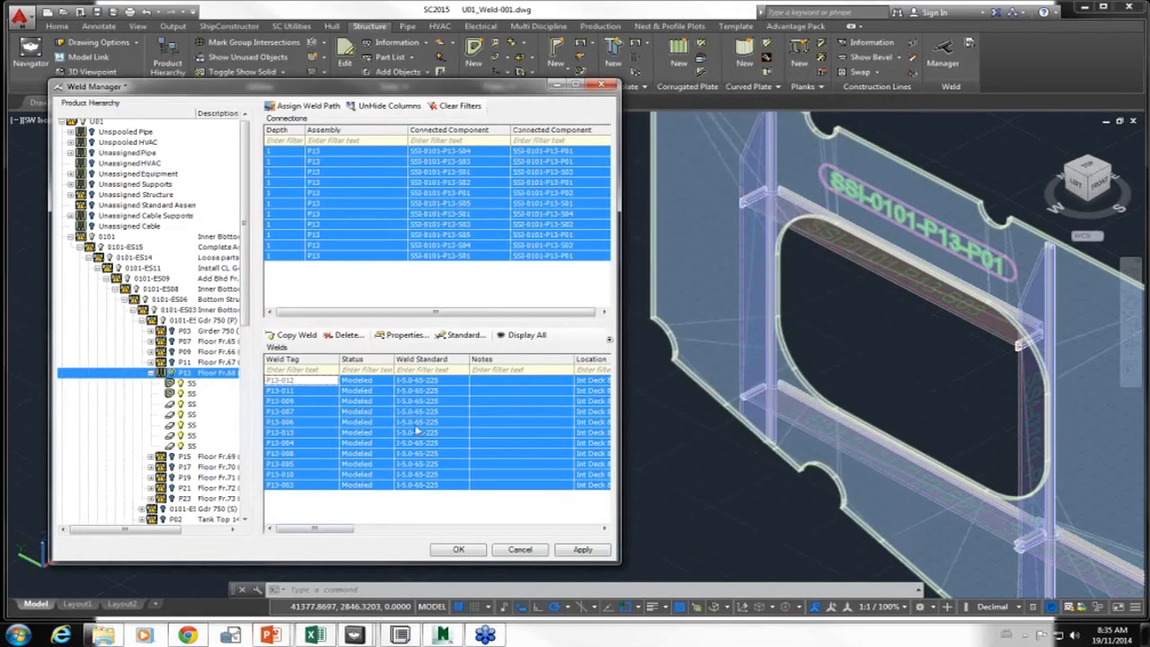
left_click(452, 385)
left_click_drag(341, 530, 382, 531)
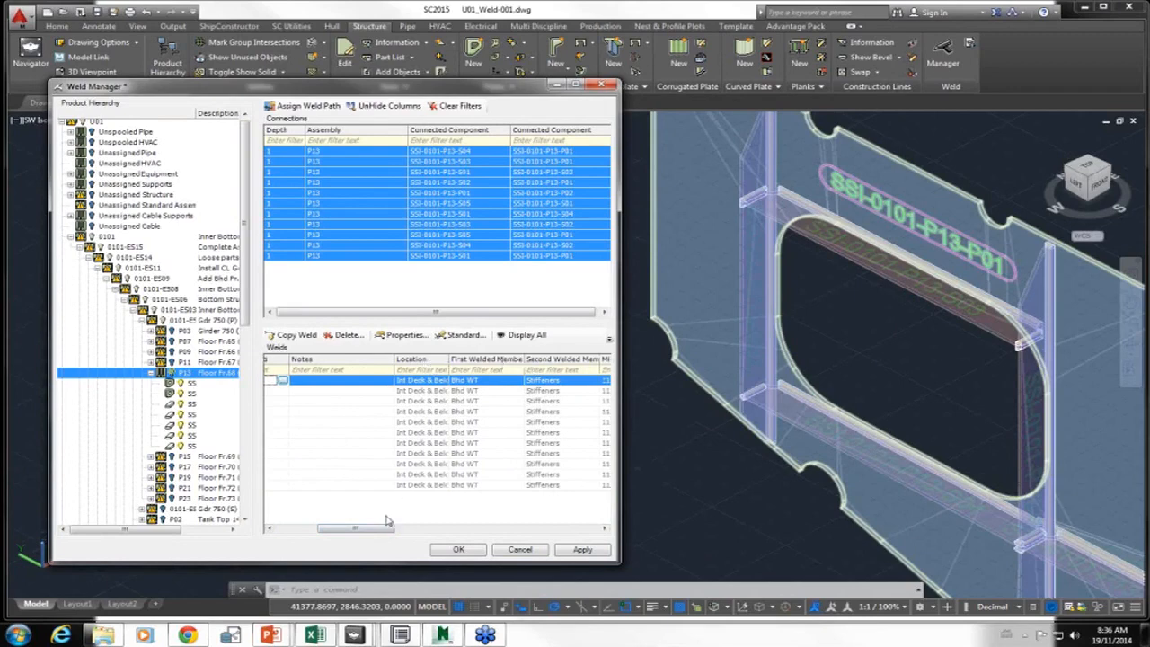
left_click_drag(384, 531, 302, 530)
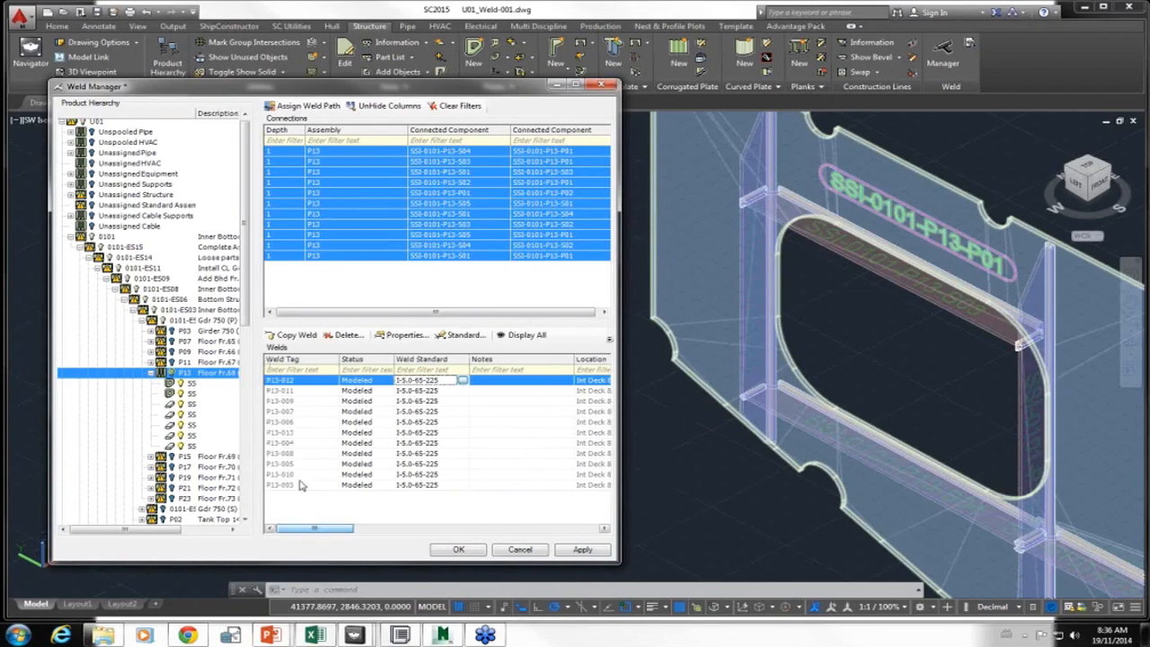
- Set weld P13-008's standard to DC-6.0 from the 11 mm thickness of Int Deck & Below, Bhd WT to Shell
left_click(439, 453)
left_click(462, 454)
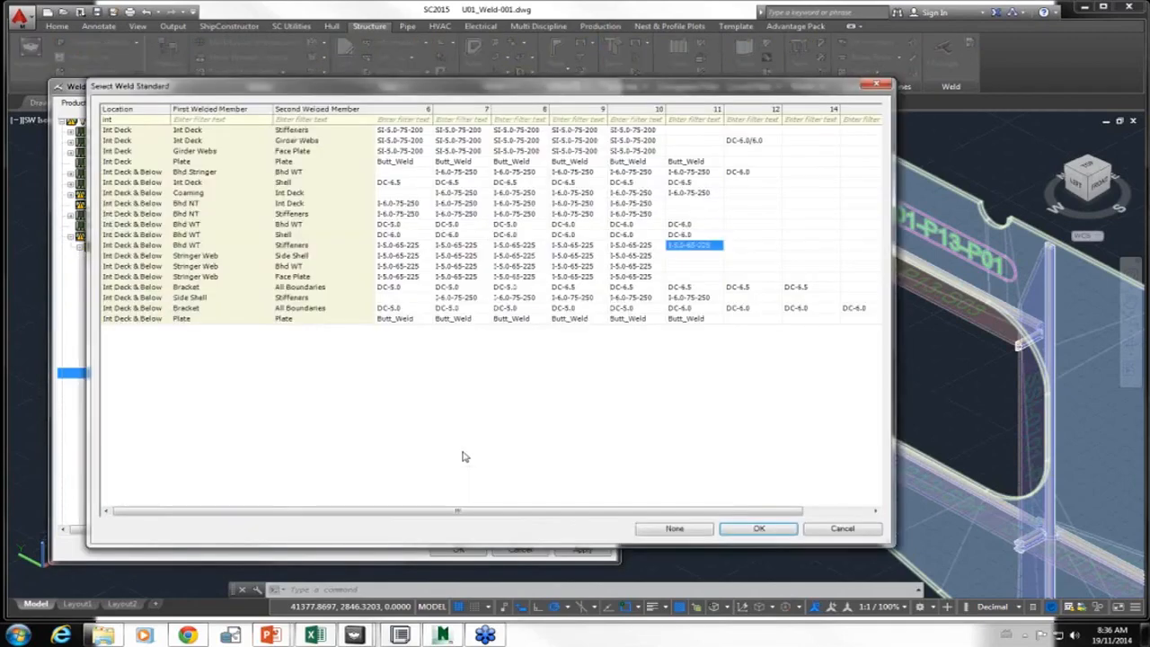
left_click(686, 235)
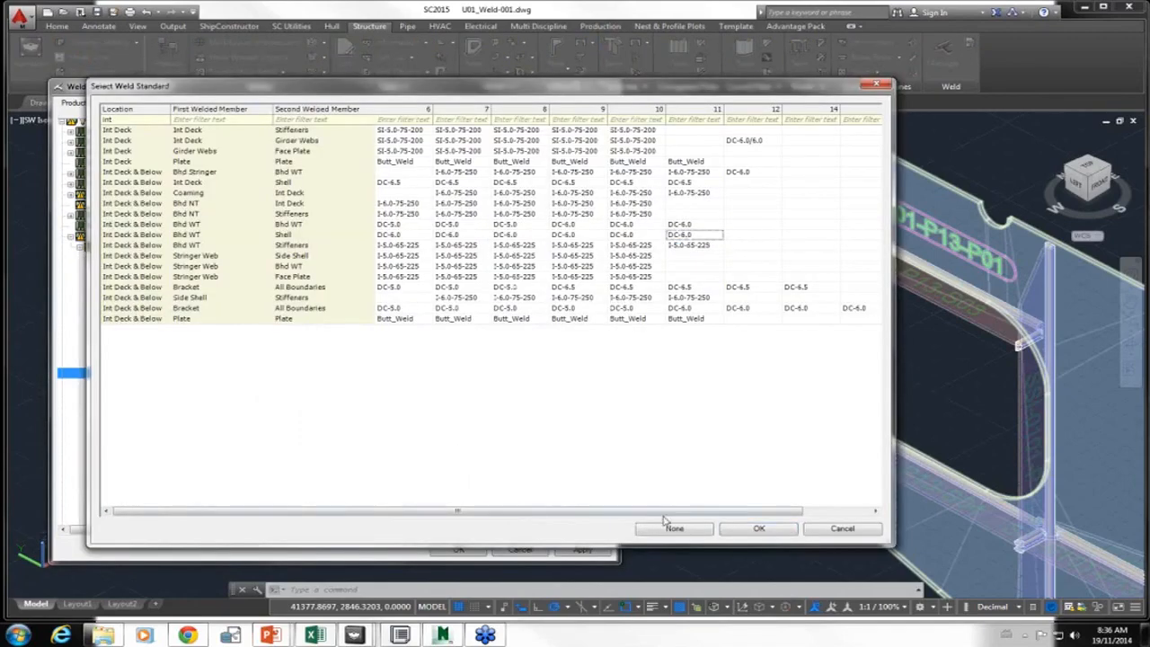
left_click(760, 532)
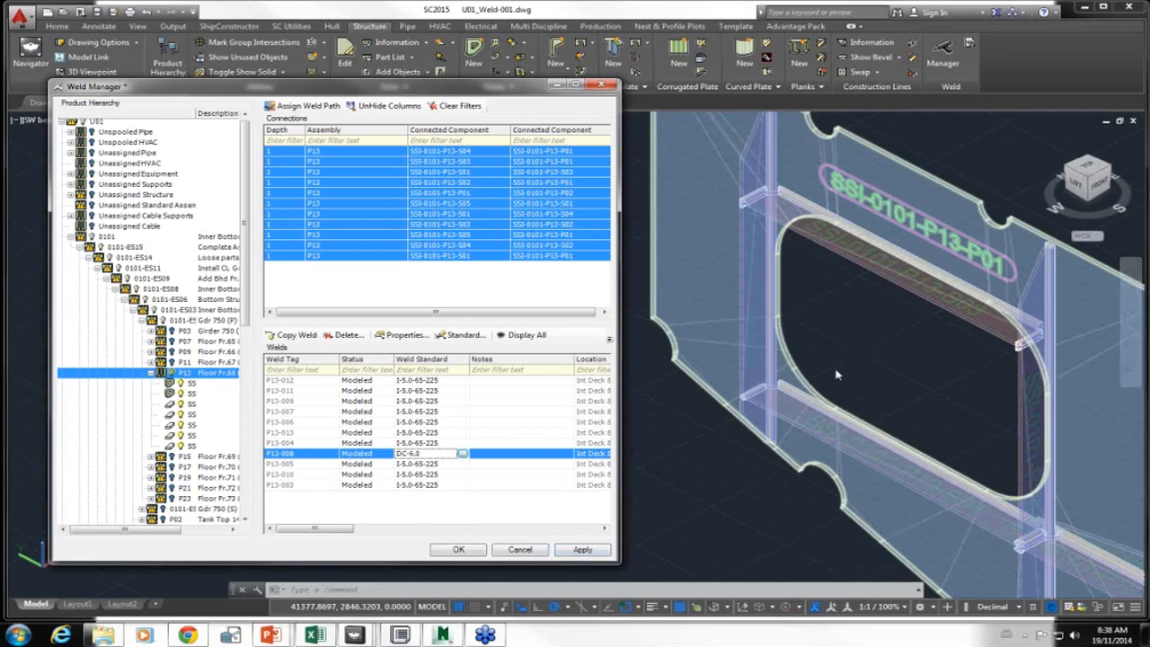
- Check the weld standard data in the properties of the vertical weld P13-008 in the model before applying changes
left_click(1051, 320)
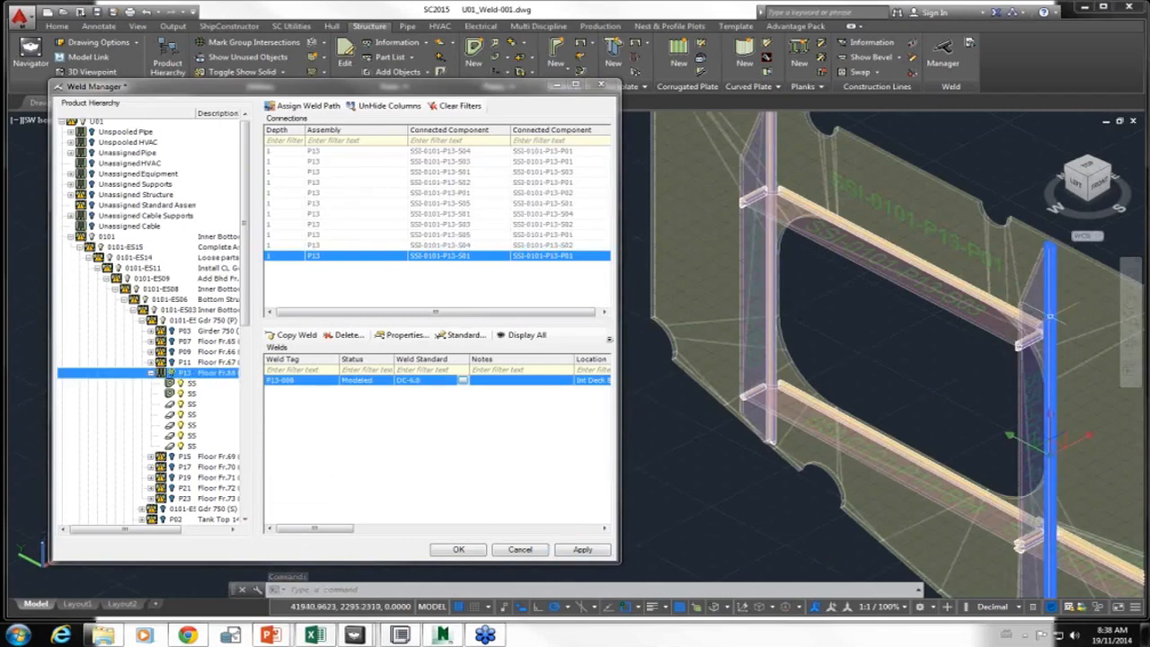
right_click(1046, 308)
left_click(1041, 601)
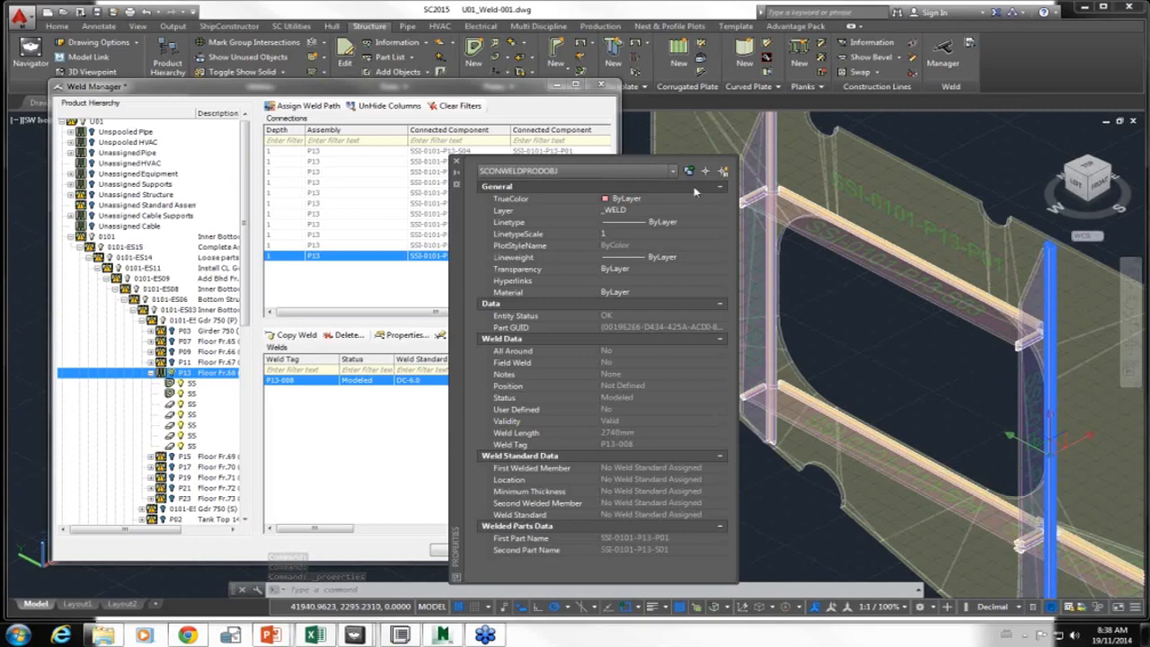
left_click(457, 161)
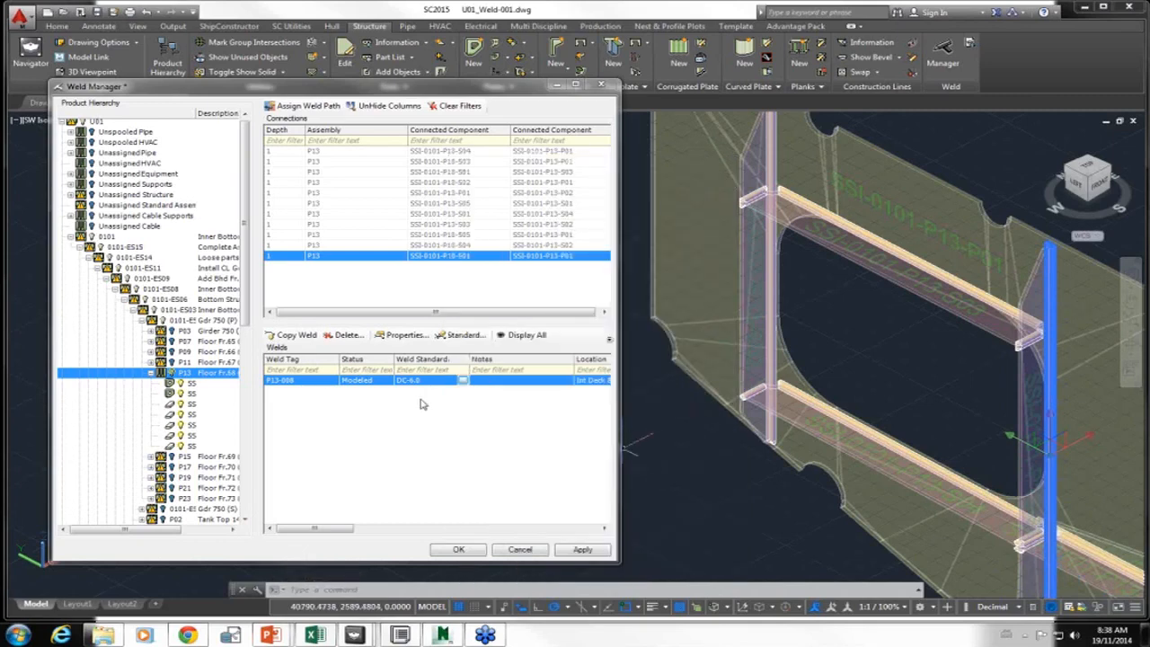
- Apply the weld standard assignments and update the drawing with the modified P13 weld parts
left_click(578, 552)
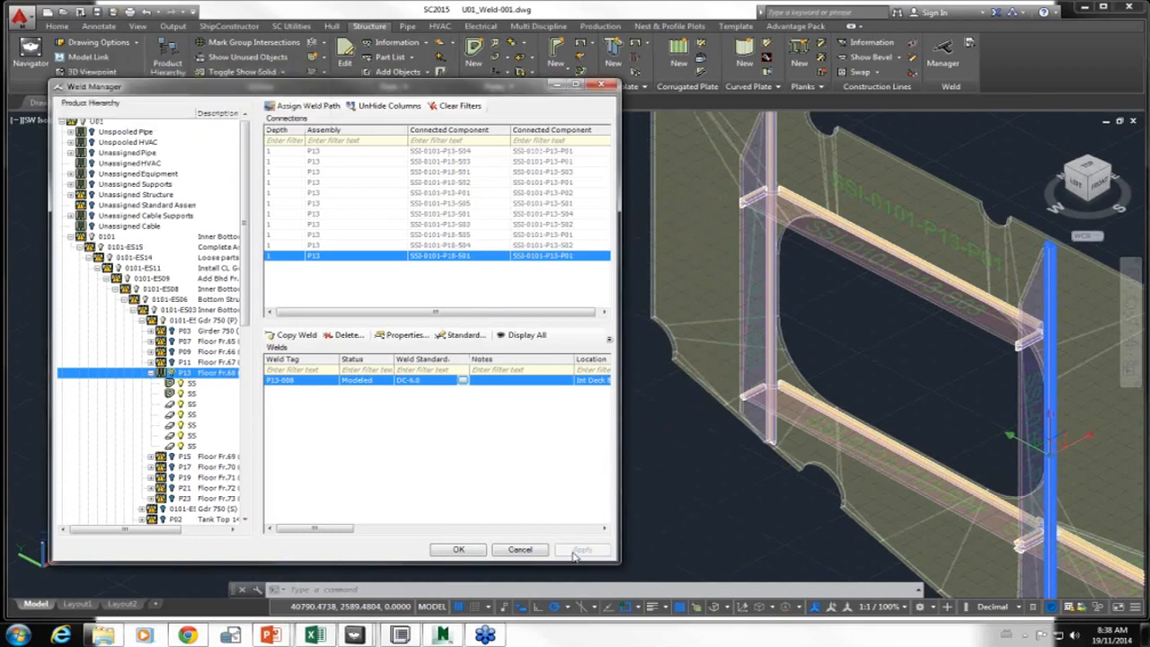
left_click(971, 44)
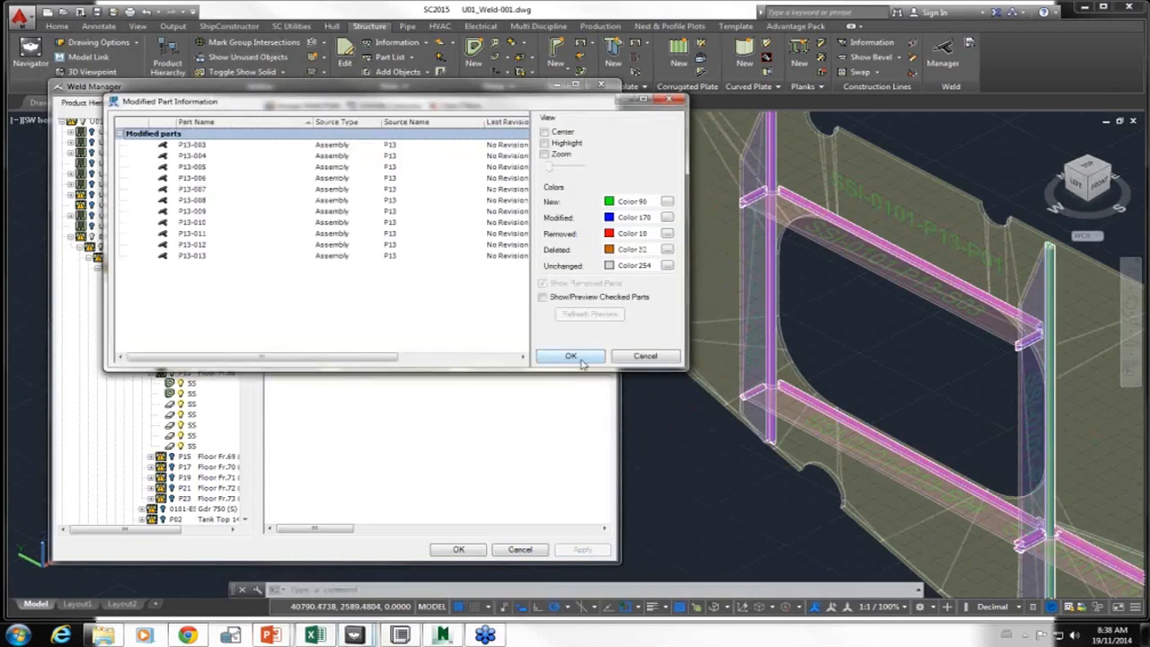
left_click(586, 357)
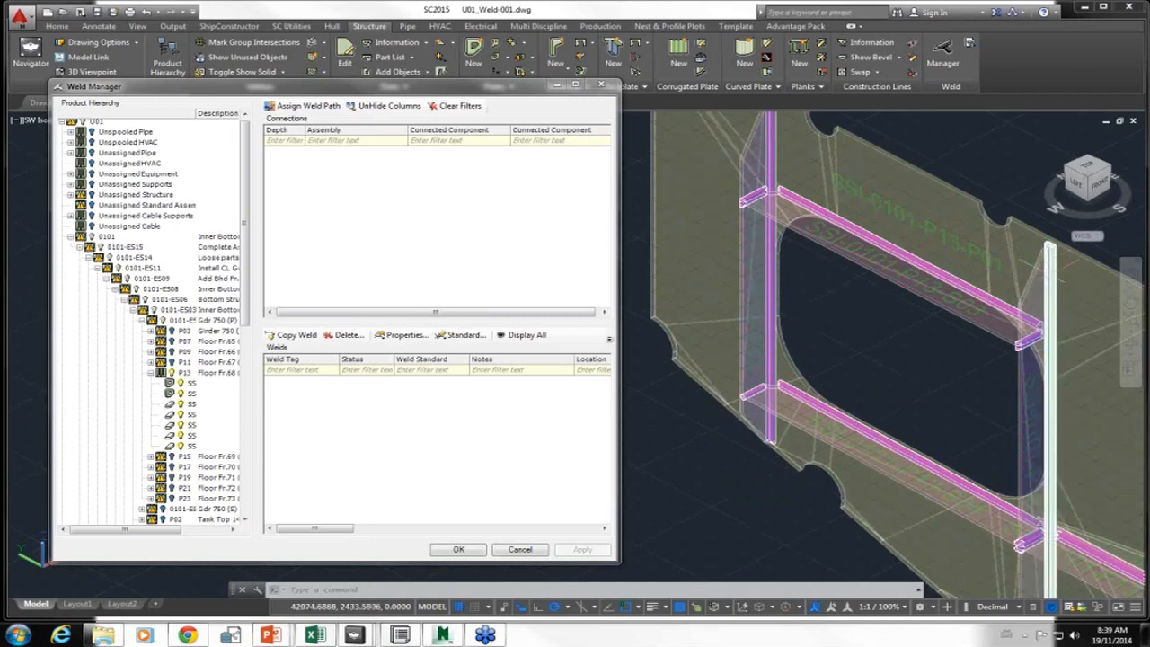
- Recheck the properties of weld P13-008 in the updated model, reviewing its welded members, location, minimum thickness and weld standard
mouse_move(1050, 270)
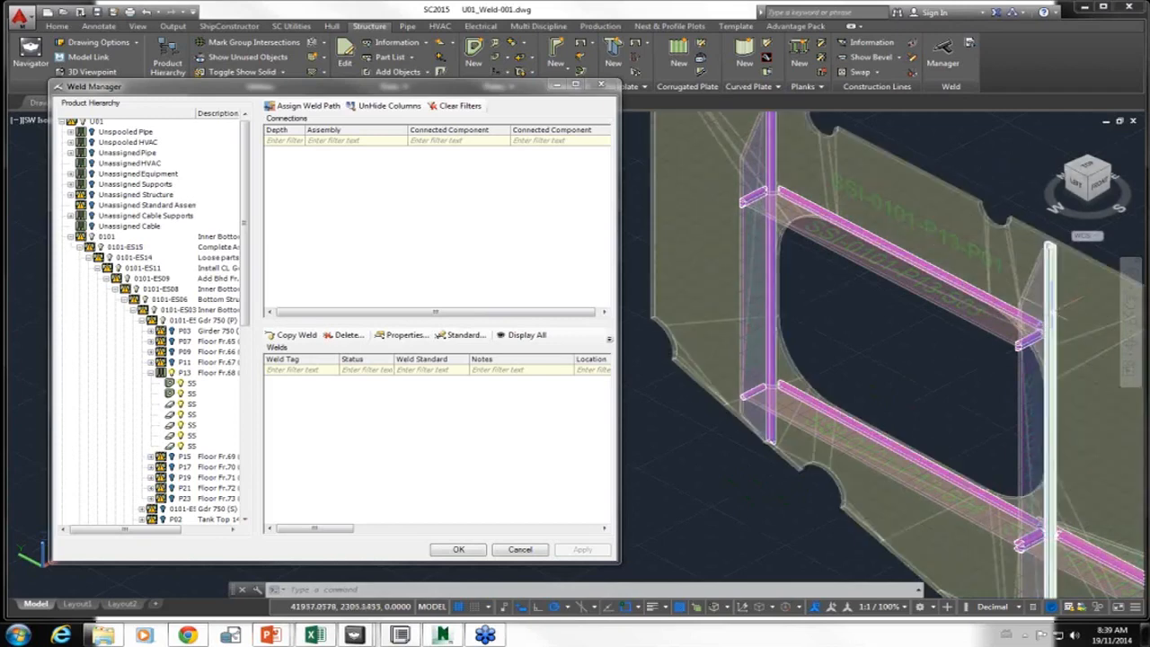
left_click(1050, 313)
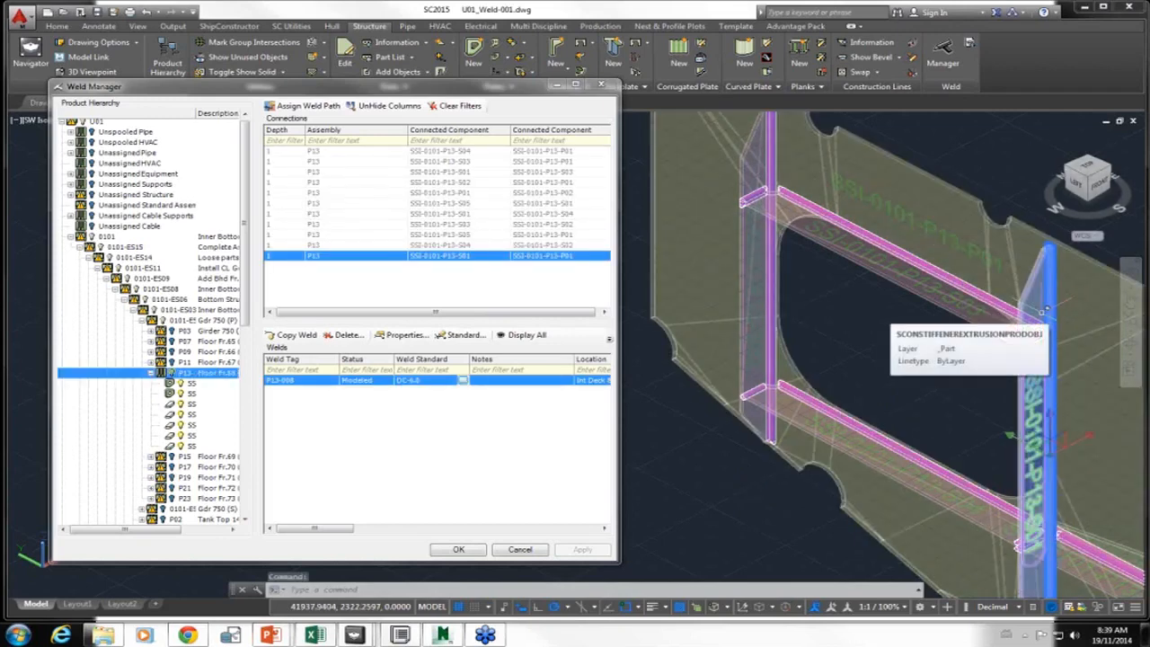
right_click(1063, 297)
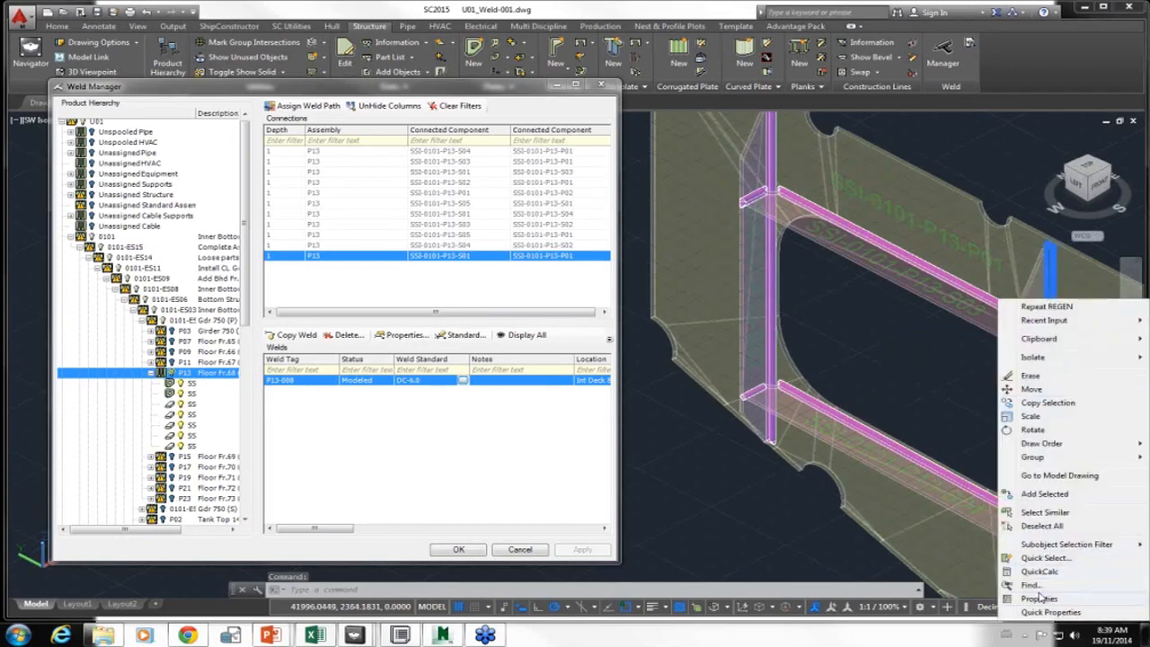
left_click(1041, 598)
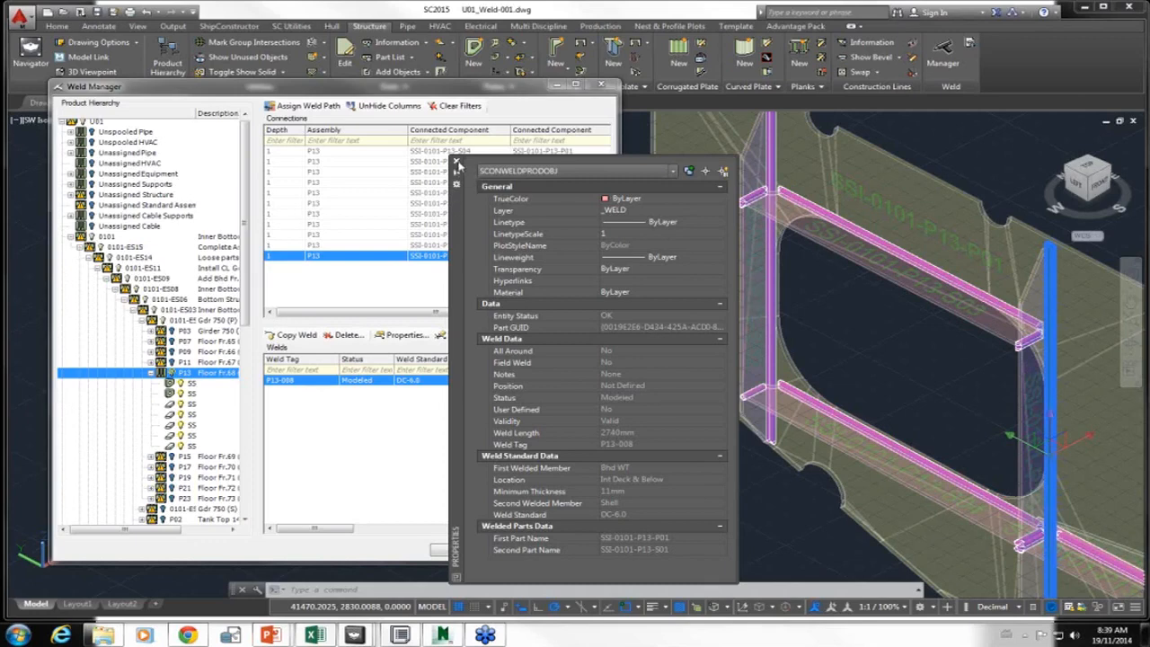
left_click(456, 162)
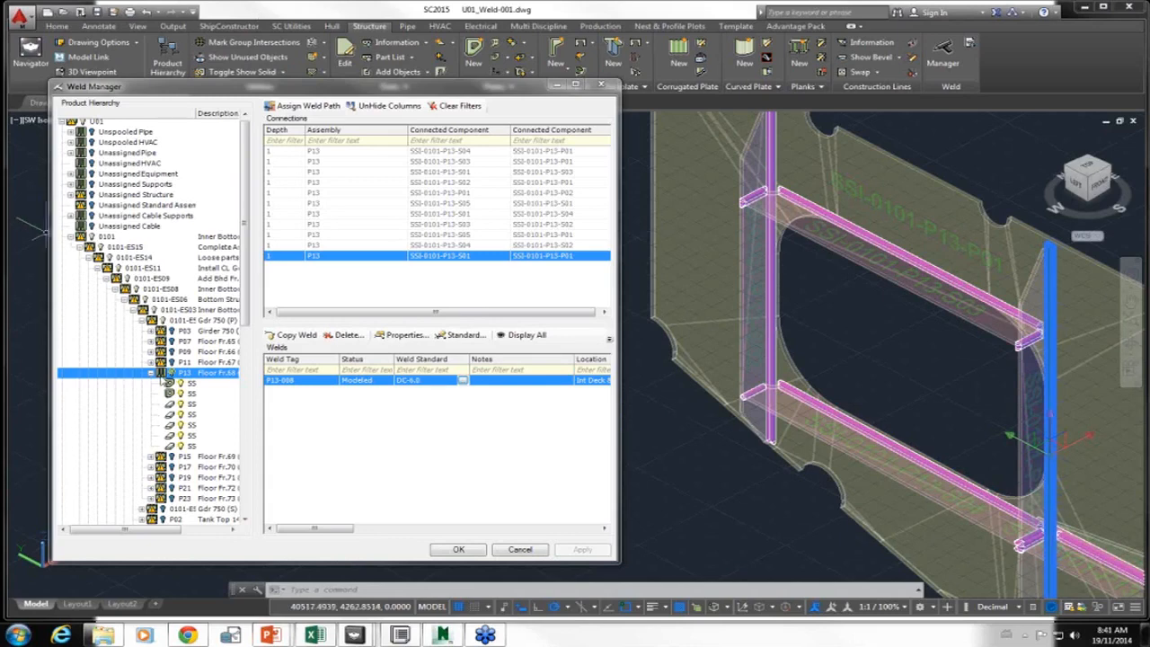
- Widen the product hierarchy pane and select assembly P13 to list its connections
left_click_drag(257, 346, 304, 351)
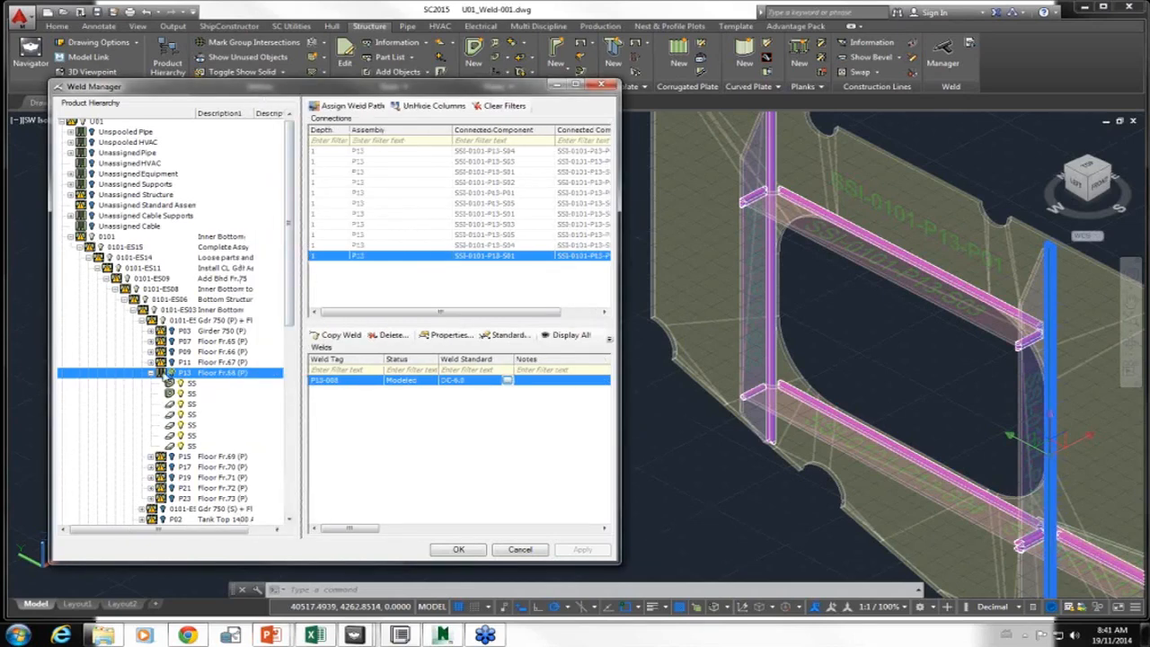
left_click(164, 374)
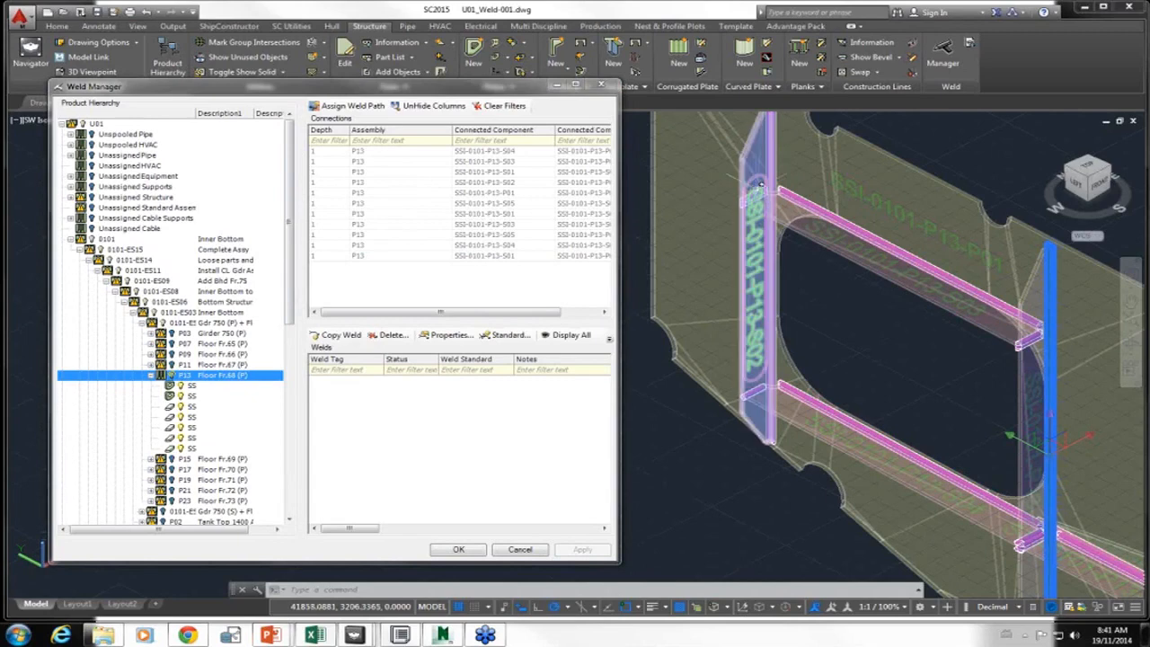
- Examine P13's modelled welds along the vertical stiffener SSI-0101-P13-S02 and at its junctions with the upper and lower horizontal members
scroll(713, 406, "down", 3)
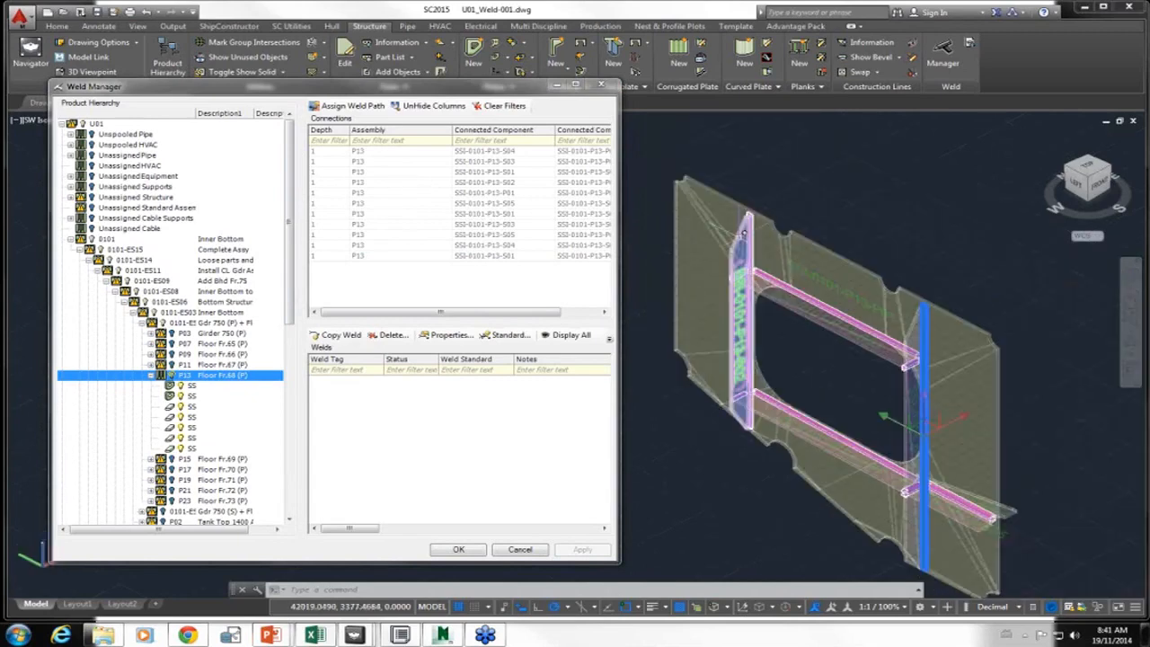
scroll(733, 262, "up", 3)
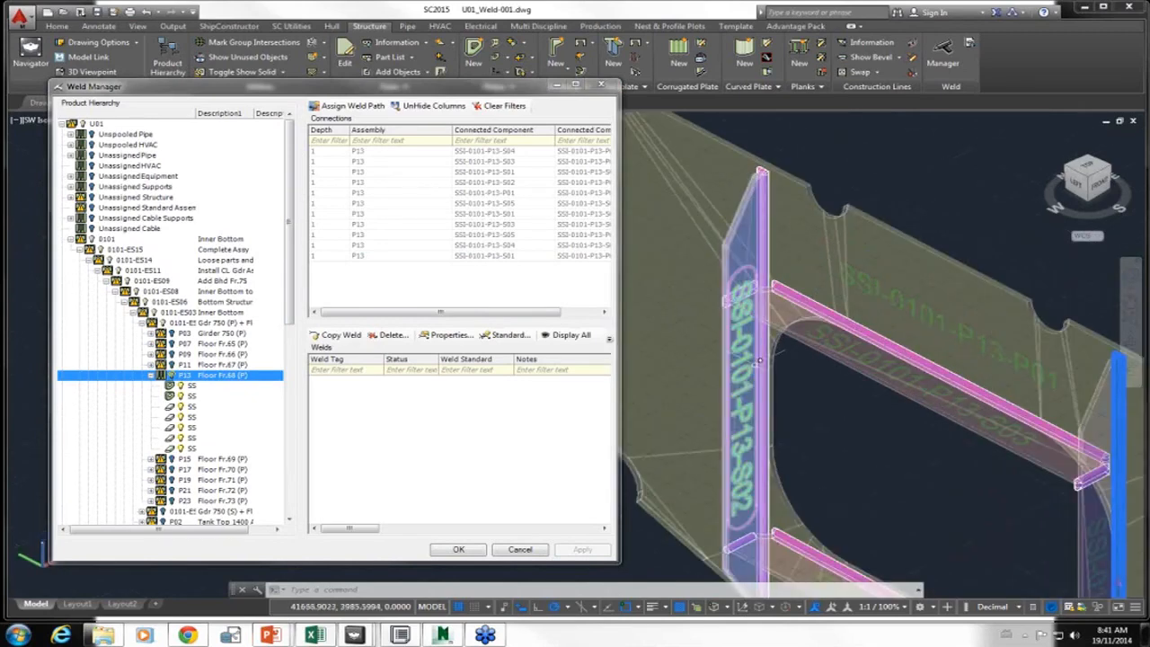
scroll(750, 296, "up", 1)
middle_click_drag(765, 385, 766, 322)
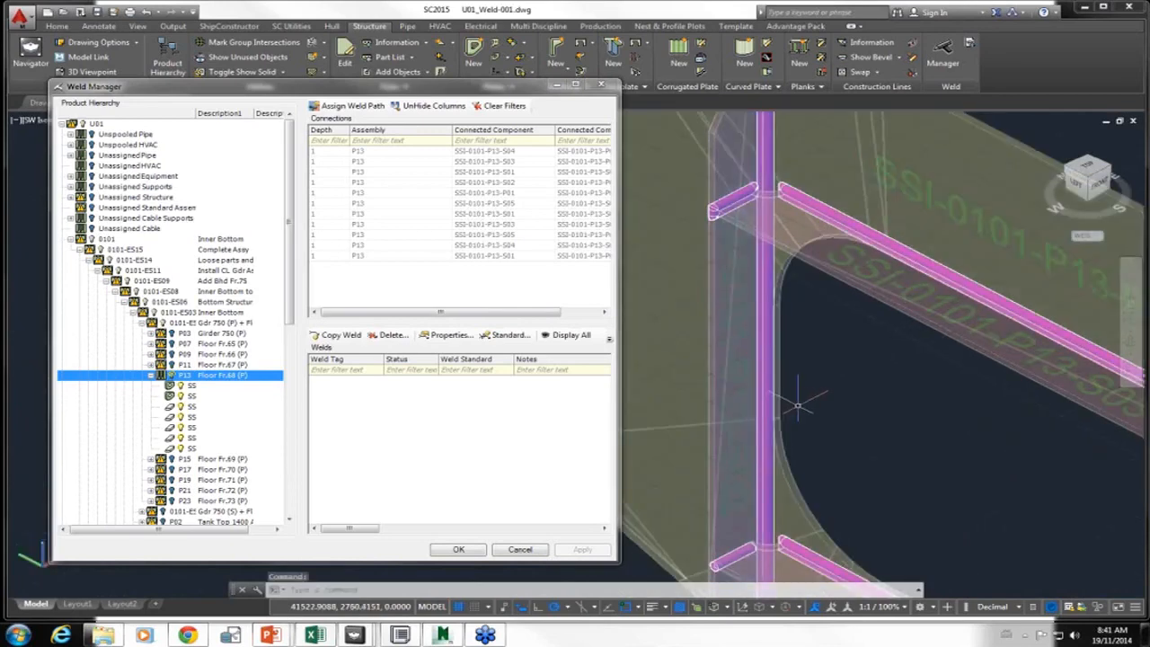
scroll(822, 373, "down", 2)
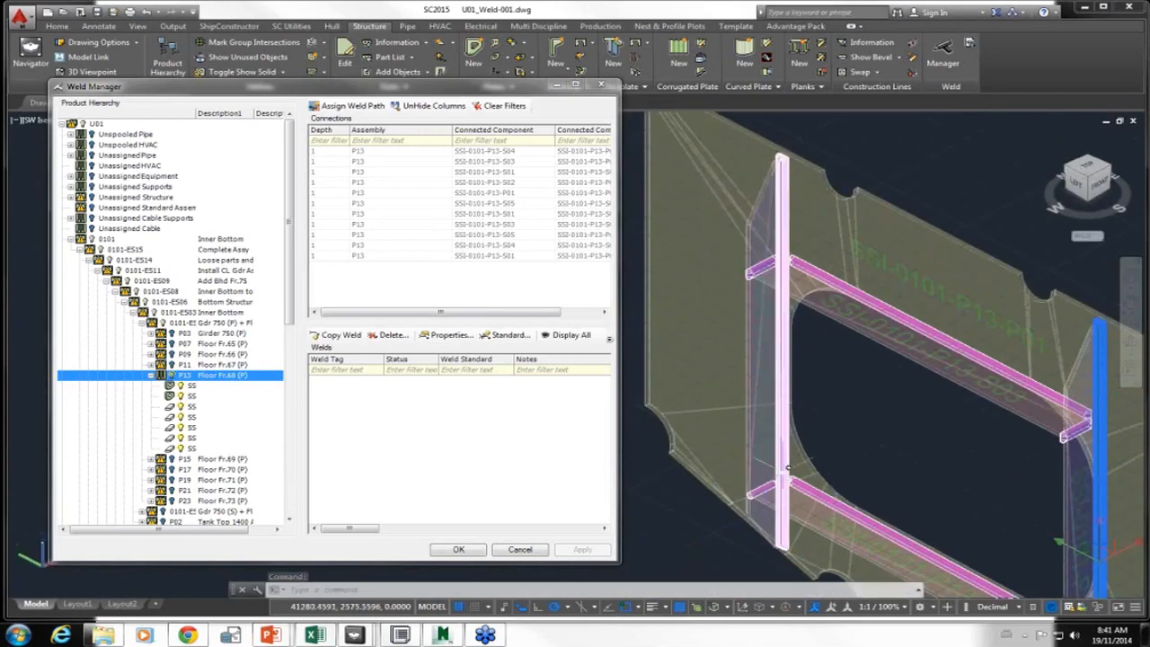
scroll(762, 519, "down", 3)
middle_click_drag(762, 521, 769, 421)
scroll(771, 423, "up", 5)
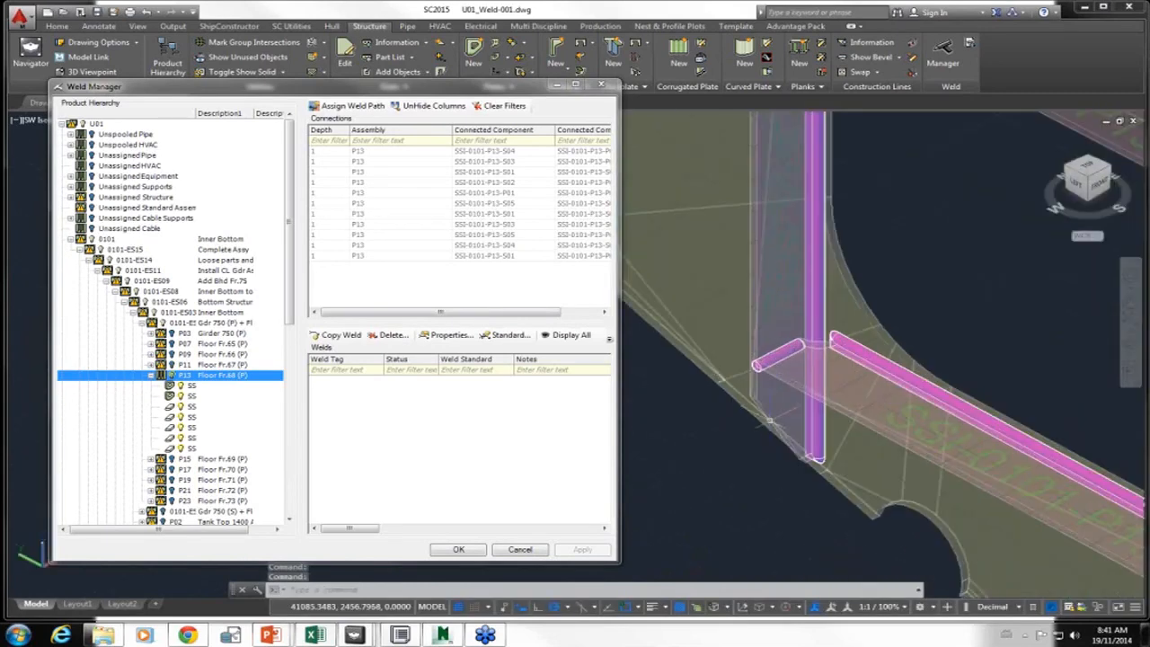
scroll(772, 345, "up", 2)
scroll(771, 345, "up", 2)
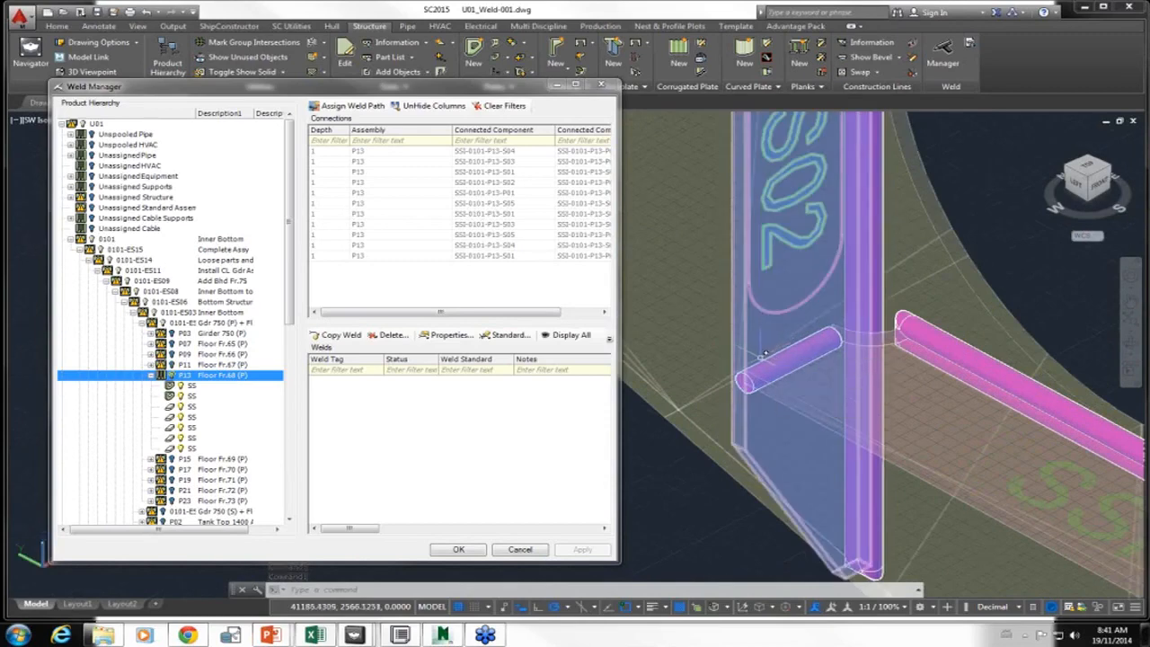
scroll(769, 349, "down", 1)
middle_click_drag(764, 354, 720, 543)
middle_click_drag(743, 236, 737, 398)
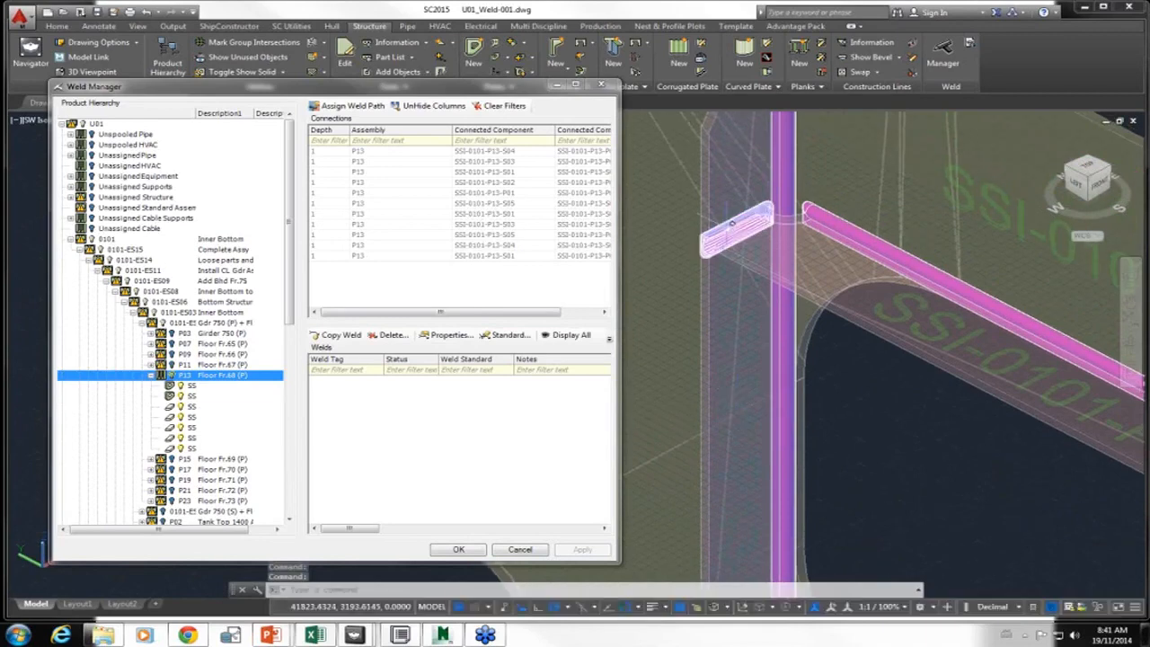
middle_click_drag(731, 226, 724, 258)
left_click(724, 258)
scroll(725, 258, "up", 1)
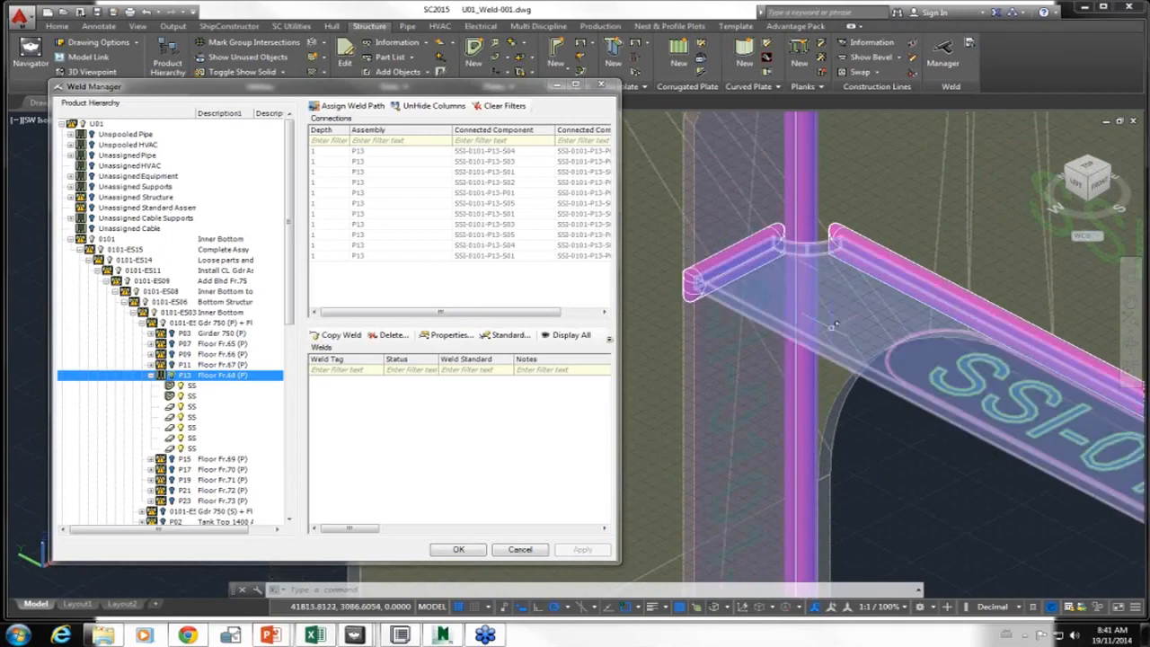
scroll(834, 327, "down", 3)
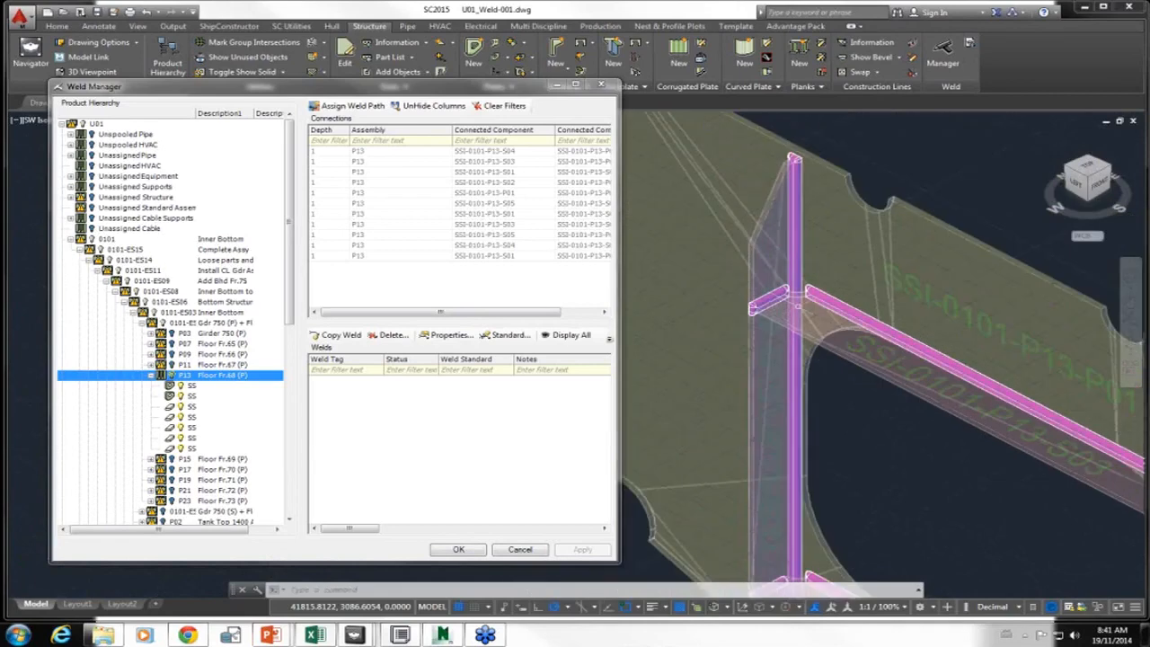
middle_click_drag(676, 331, 687, 229)
scroll(643, 214, "down", 2)
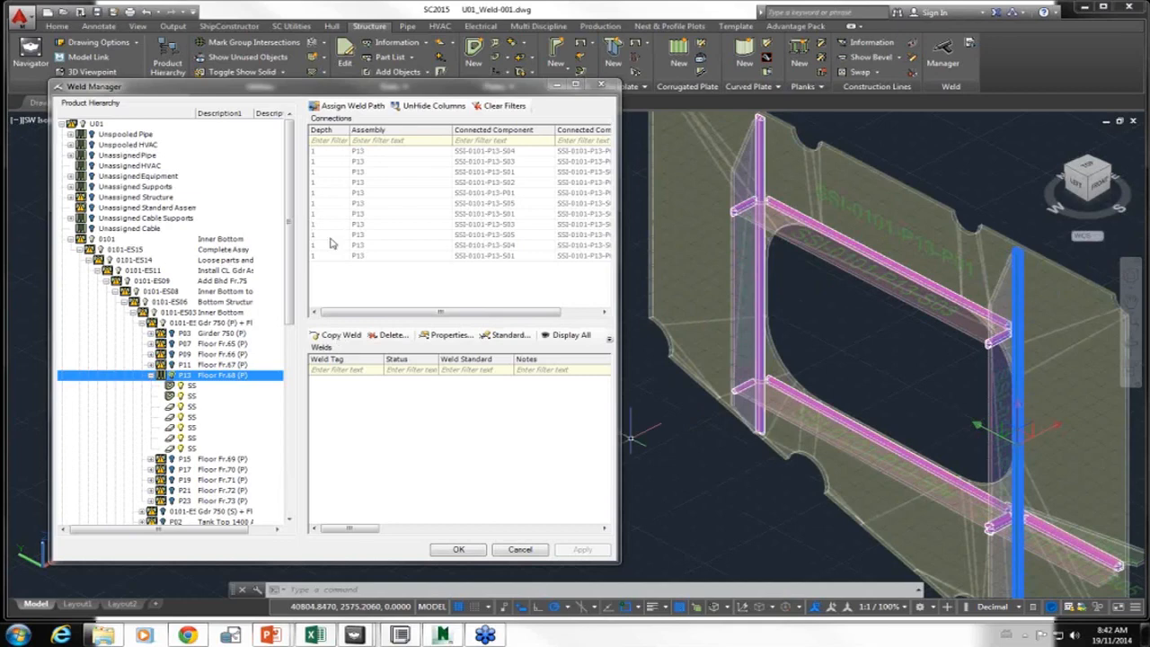
- Set the status of all welds across every P13 connection to Passed through their shared weld properties
left_click(354, 152)
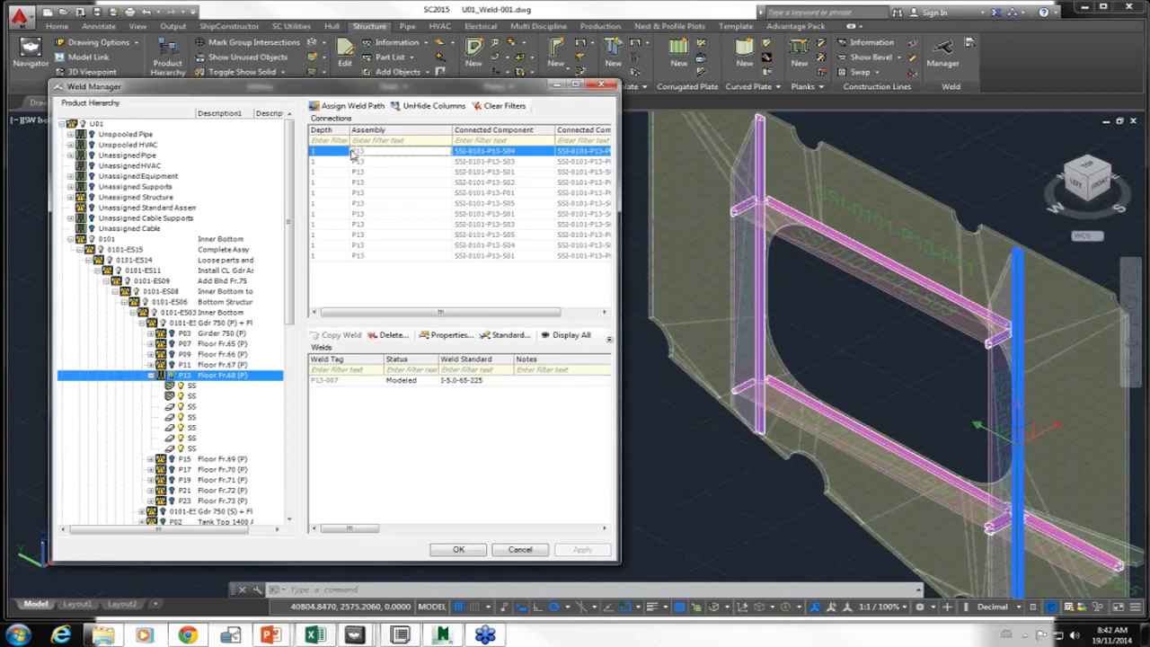
key("ctrl+a")
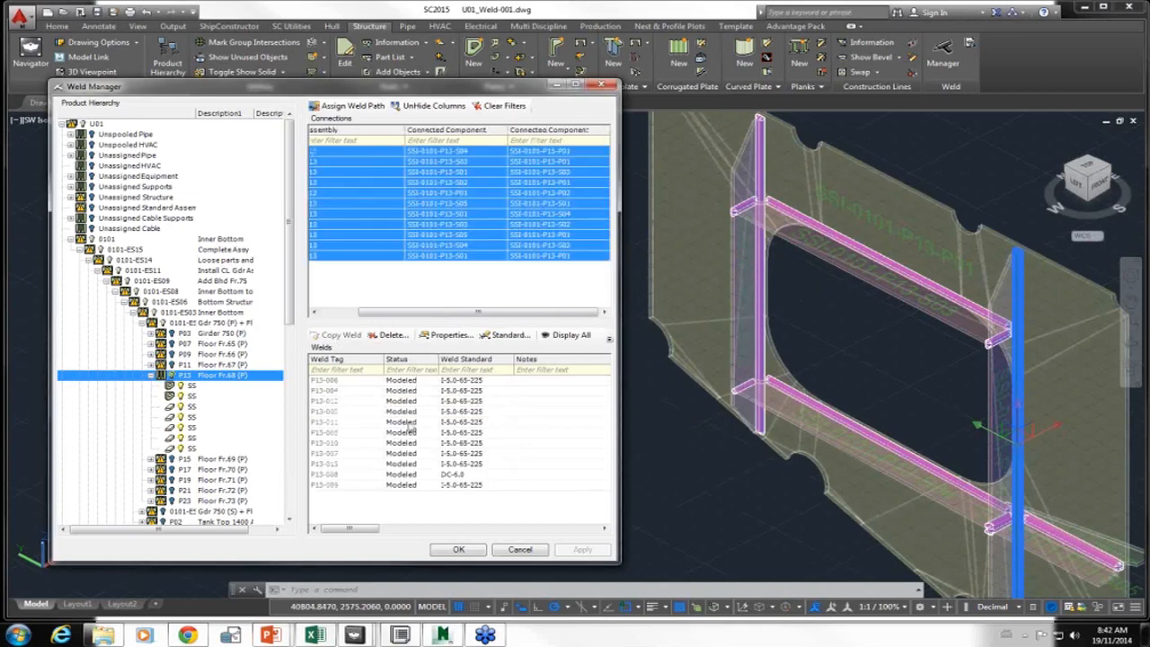
left_click(403, 382)
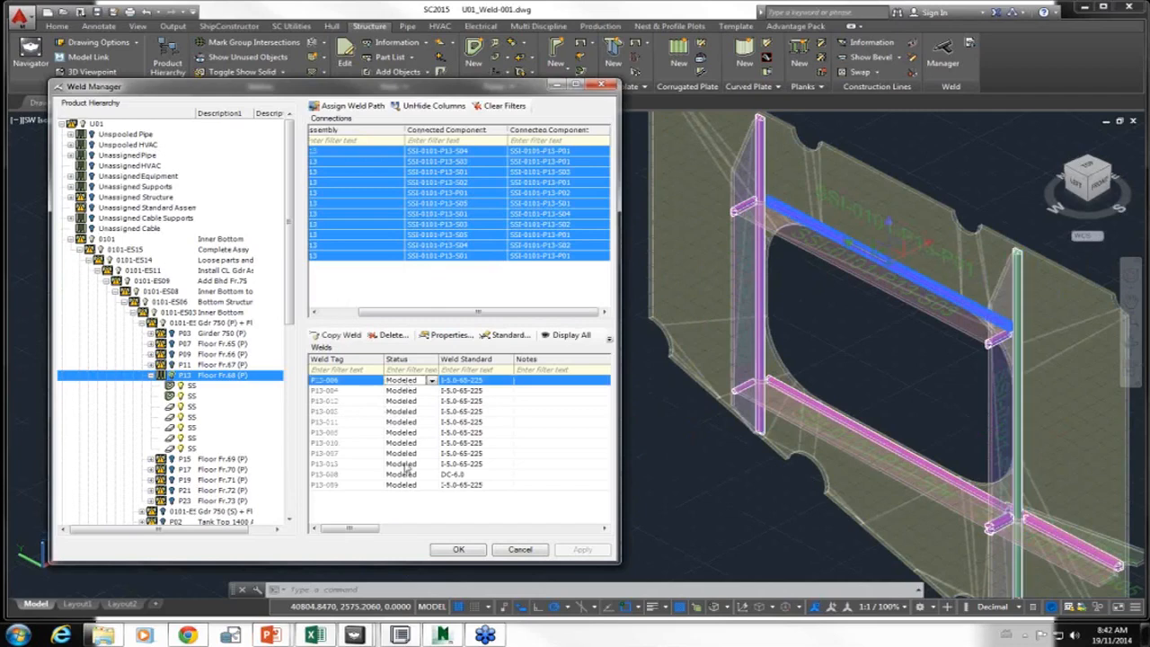
left_click(402, 485, "shift")
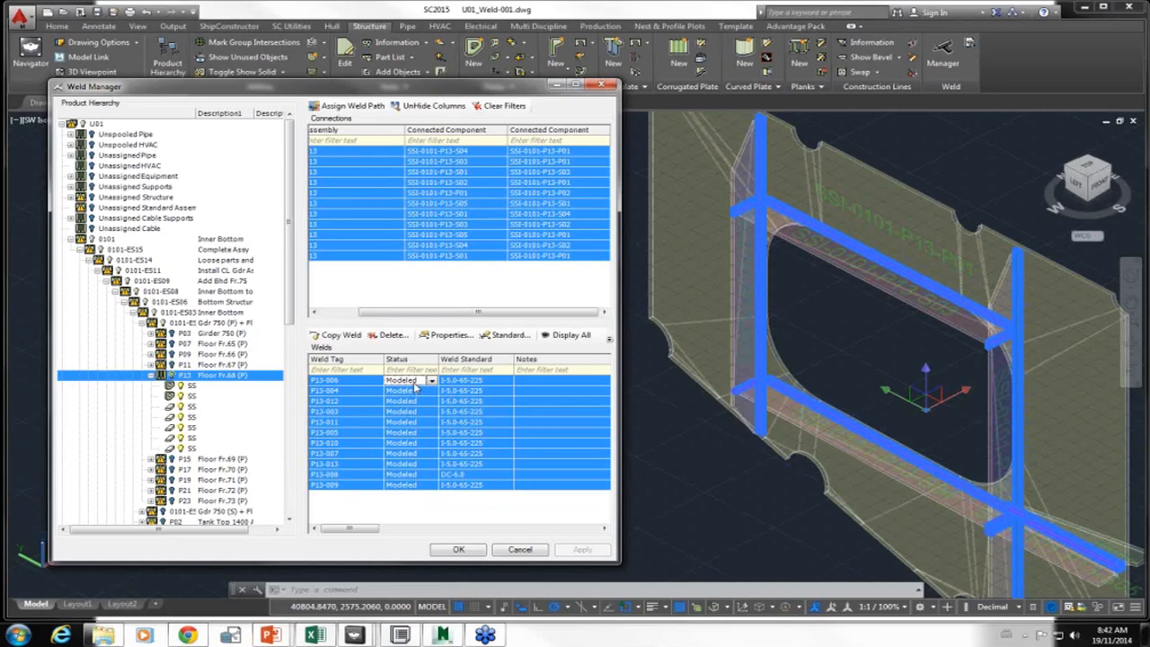
left_click(446, 337)
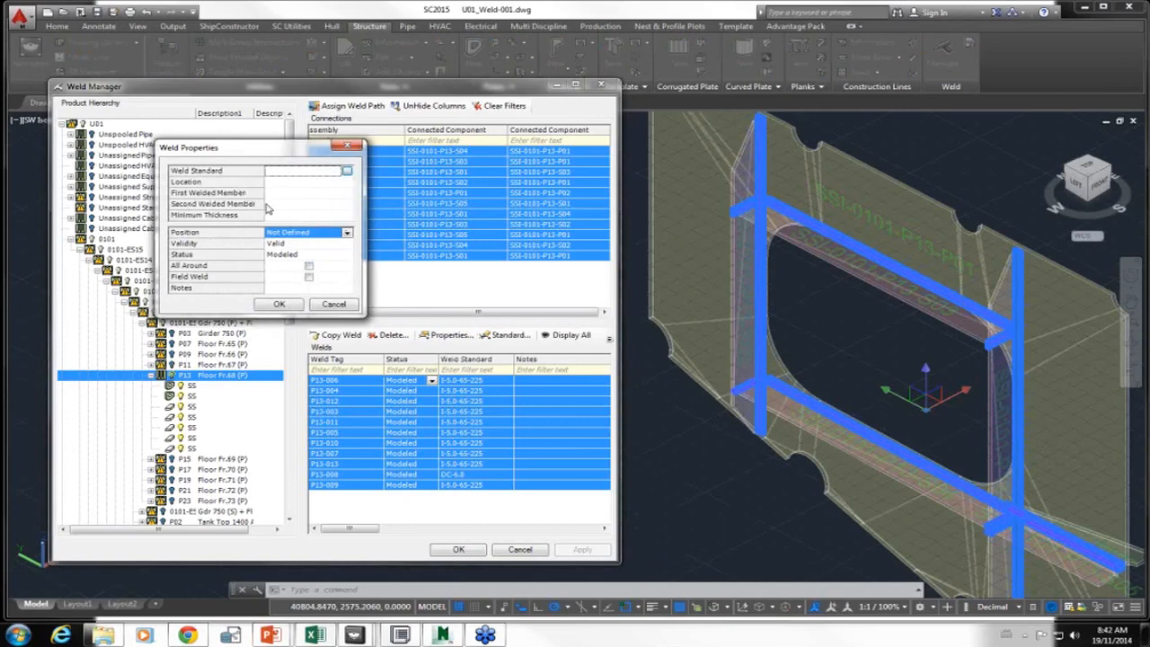
left_click(295, 258)
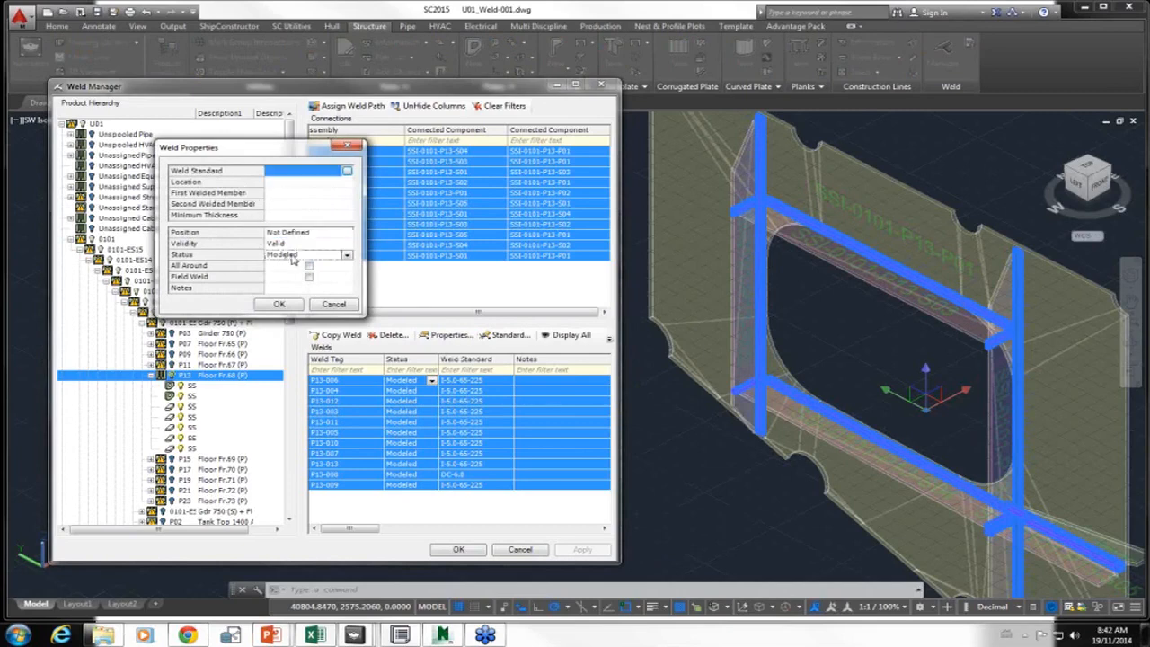
left_click(347, 255)
left_click(333, 293)
left_click(279, 306)
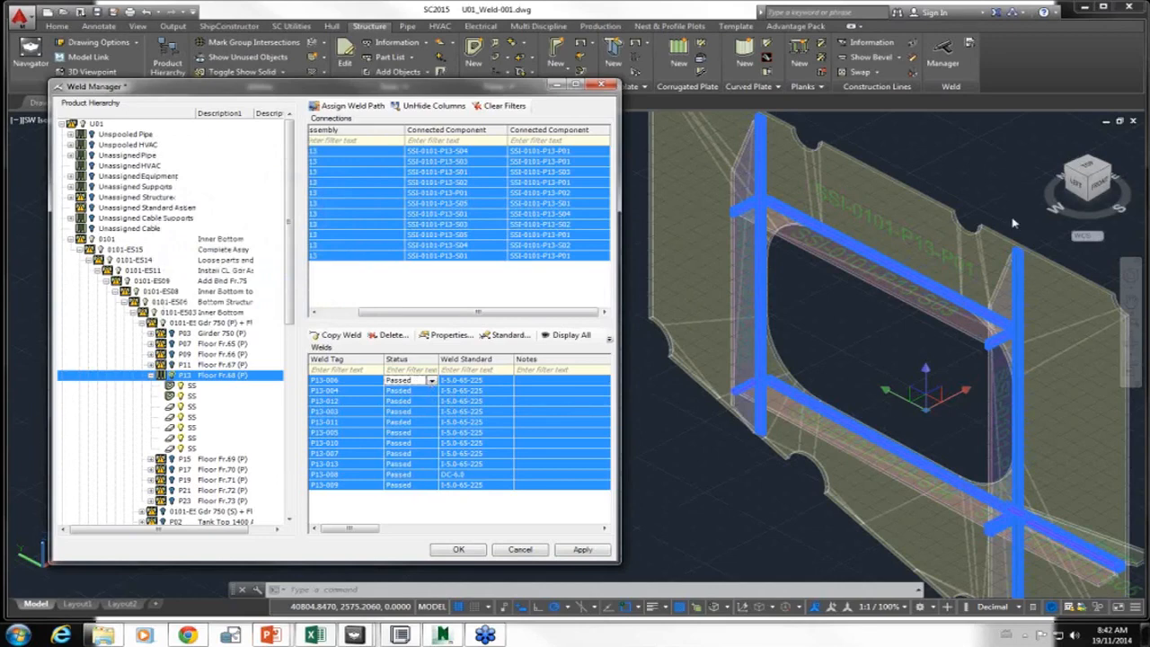
- Set the status of vertical weld P13-008 to Failed and accept the Weld Manager changes
key("Escape")
left_click(1019, 269)
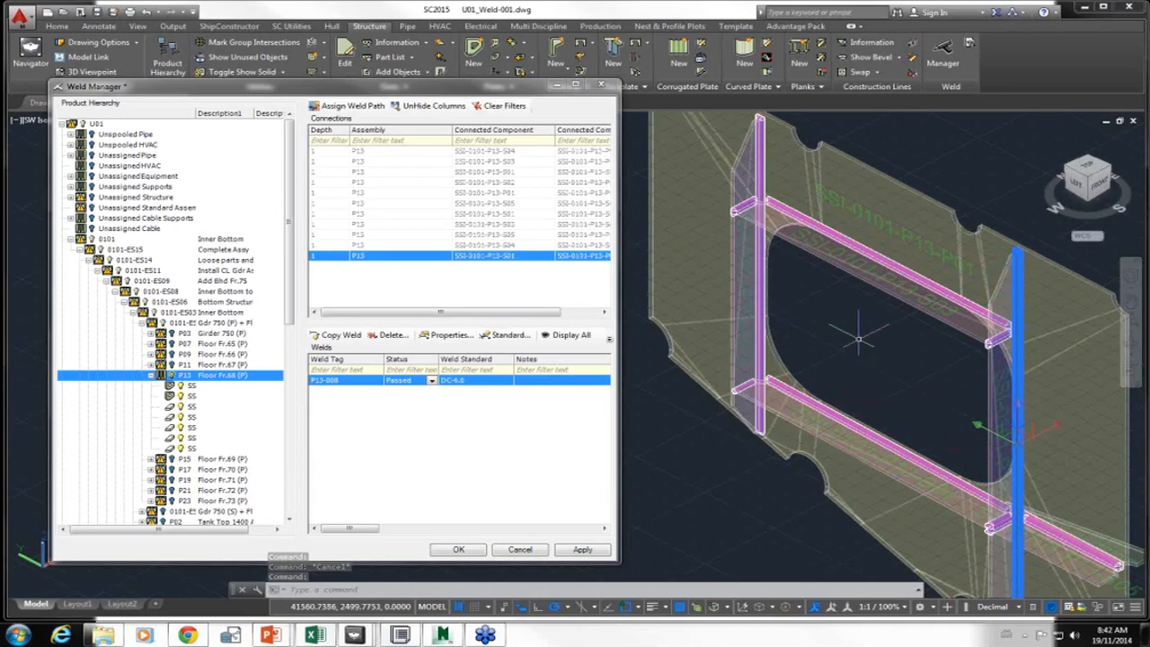
left_click(399, 382)
left_click(432, 381)
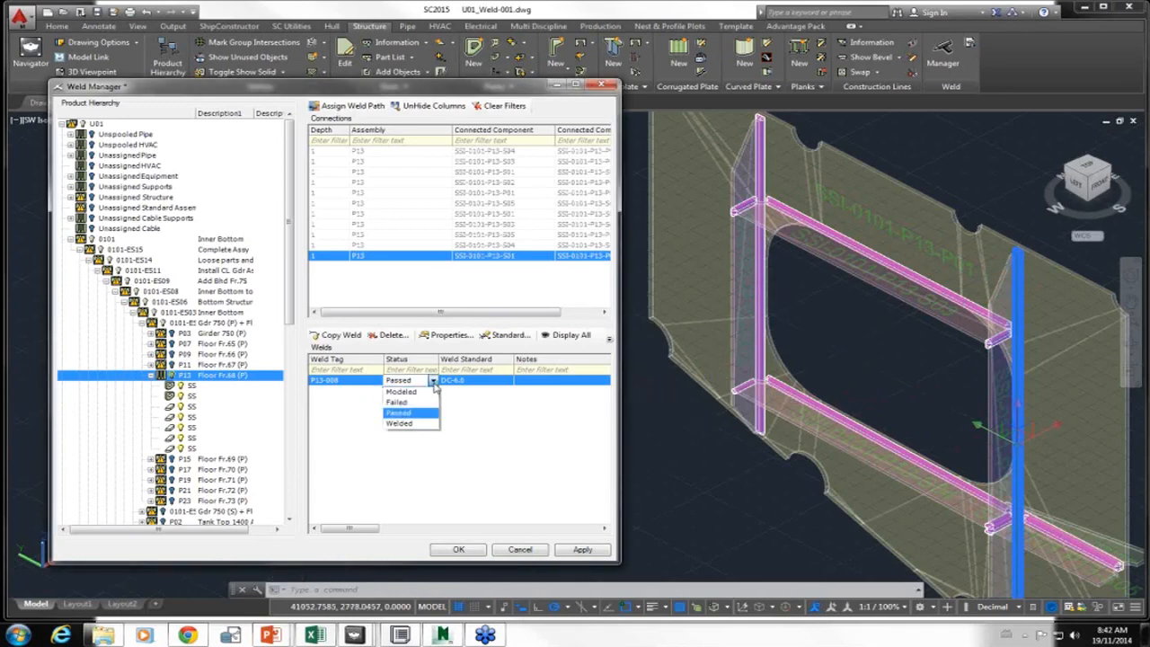
left_click(421, 402)
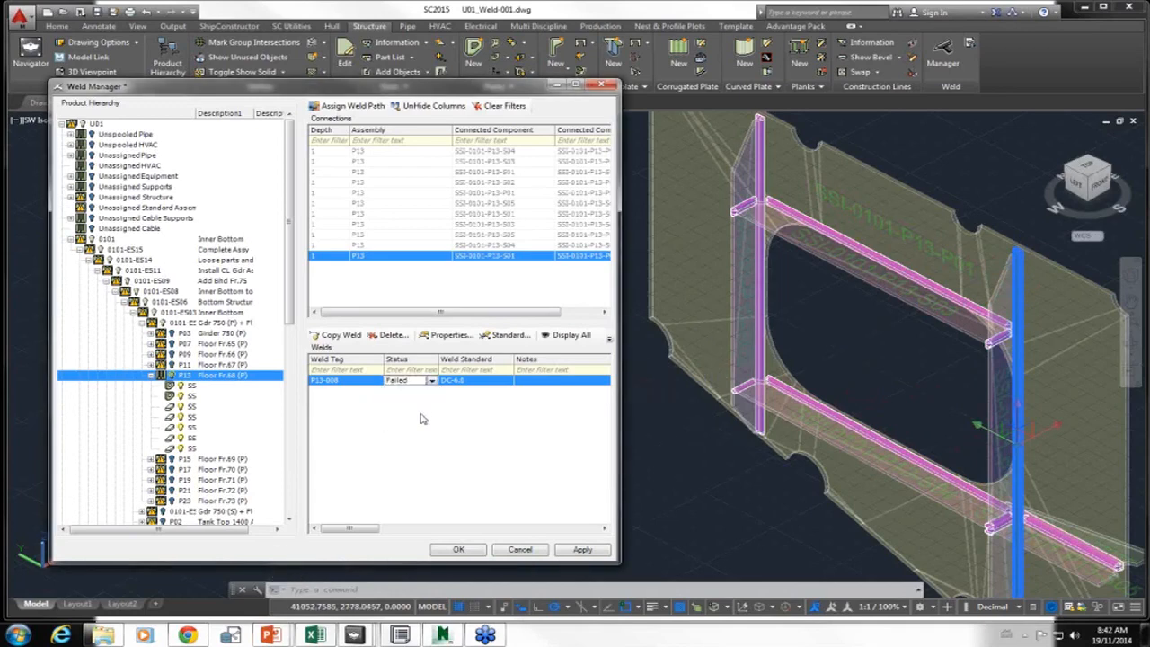
left_click(459, 549)
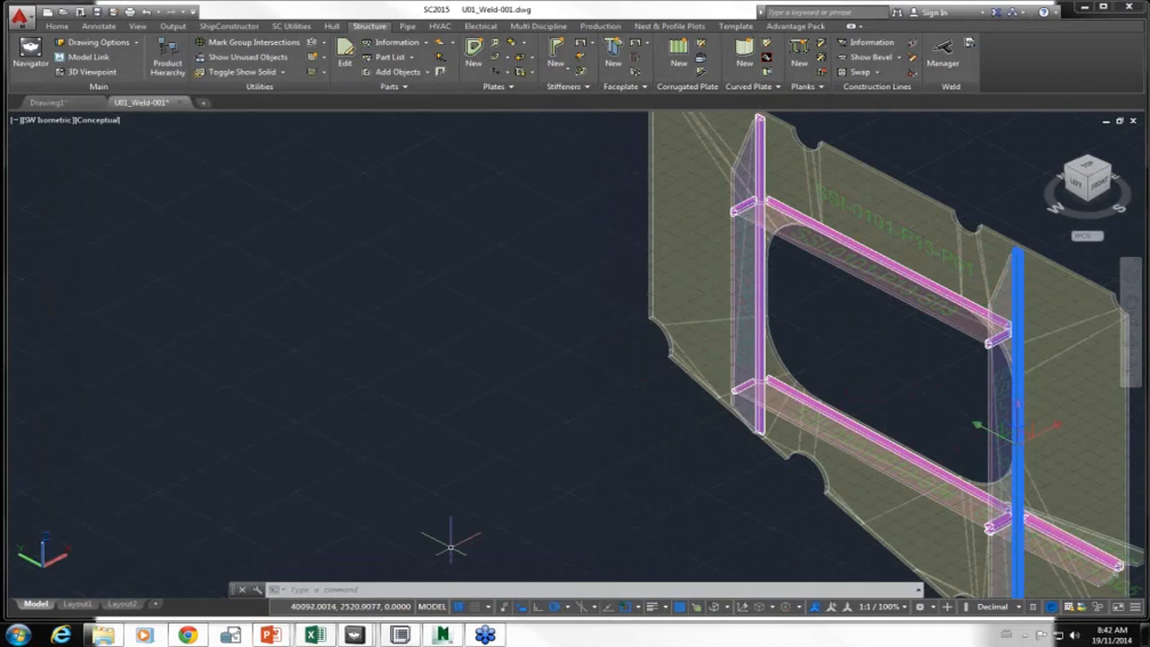
- Reopen the Weld Manager, locate assembly P13 from its plate in the model and list the welds of all its connections
left_click(944, 56)
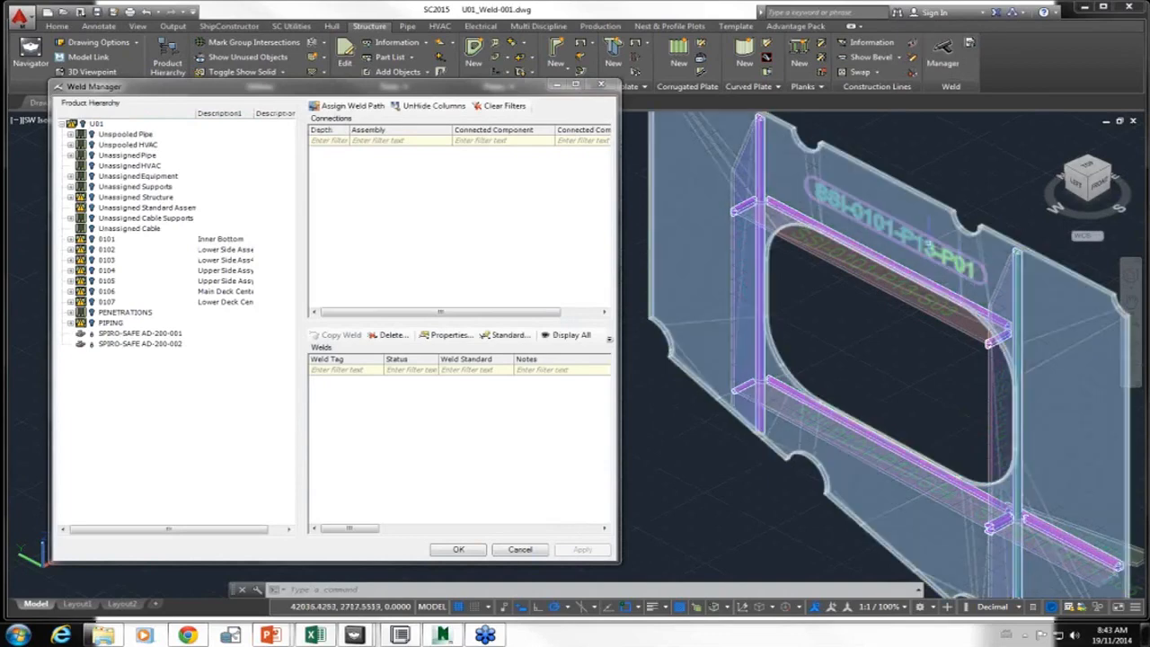
left_click(922, 228)
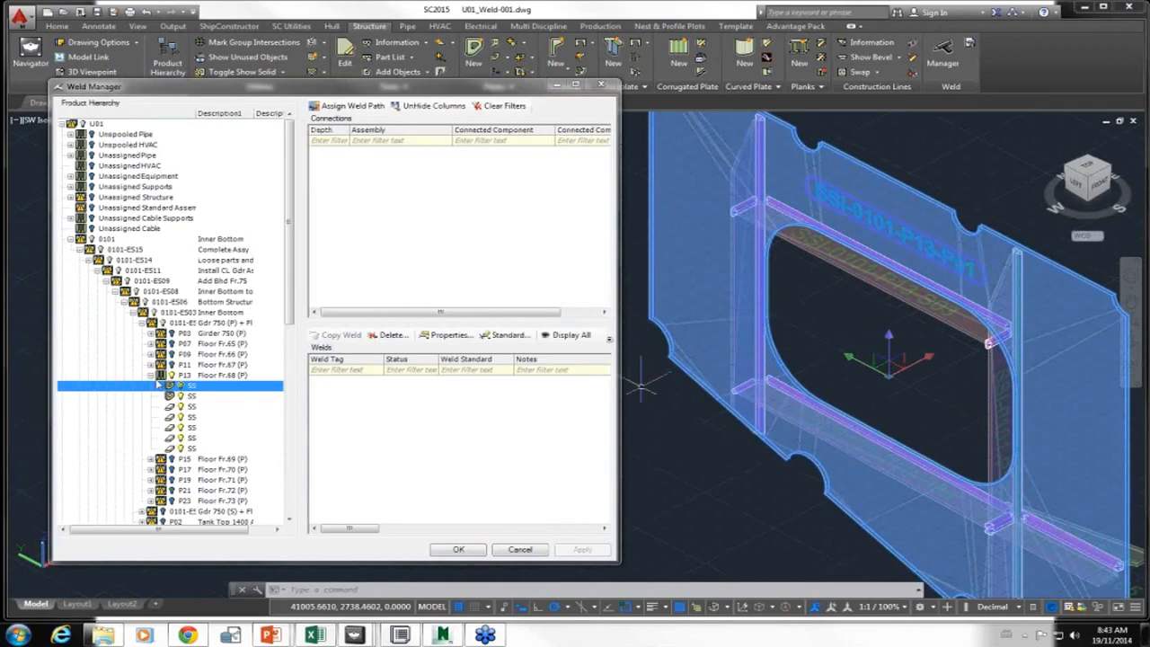
left_click(167, 376)
left_click(360, 153)
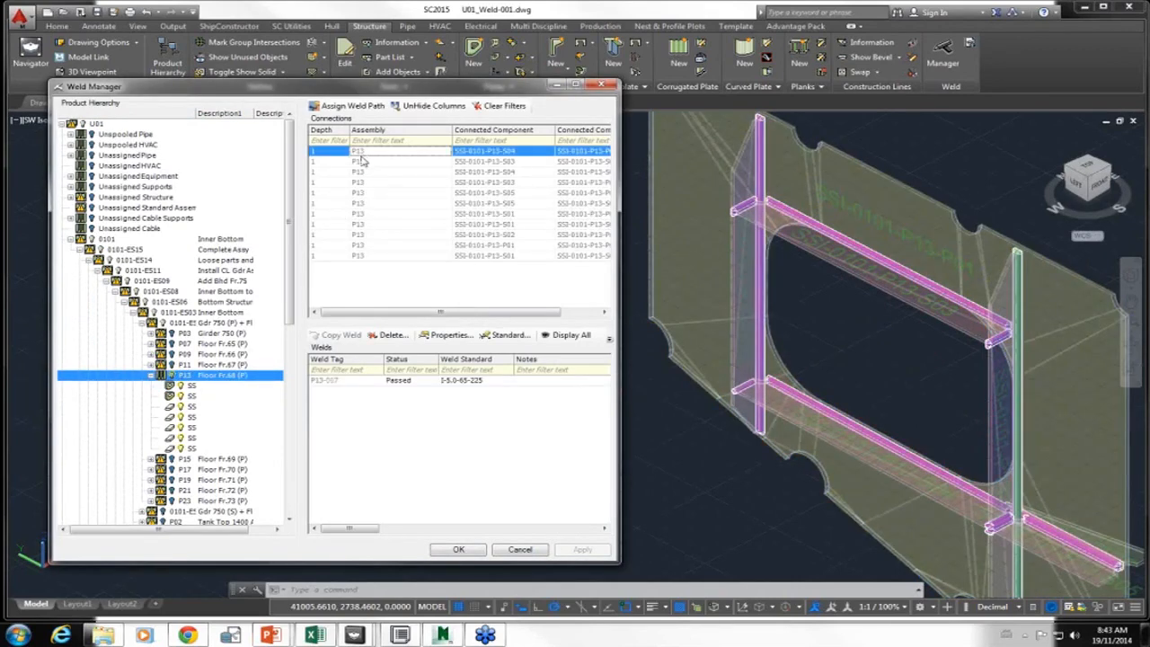
key("ctrl+a")
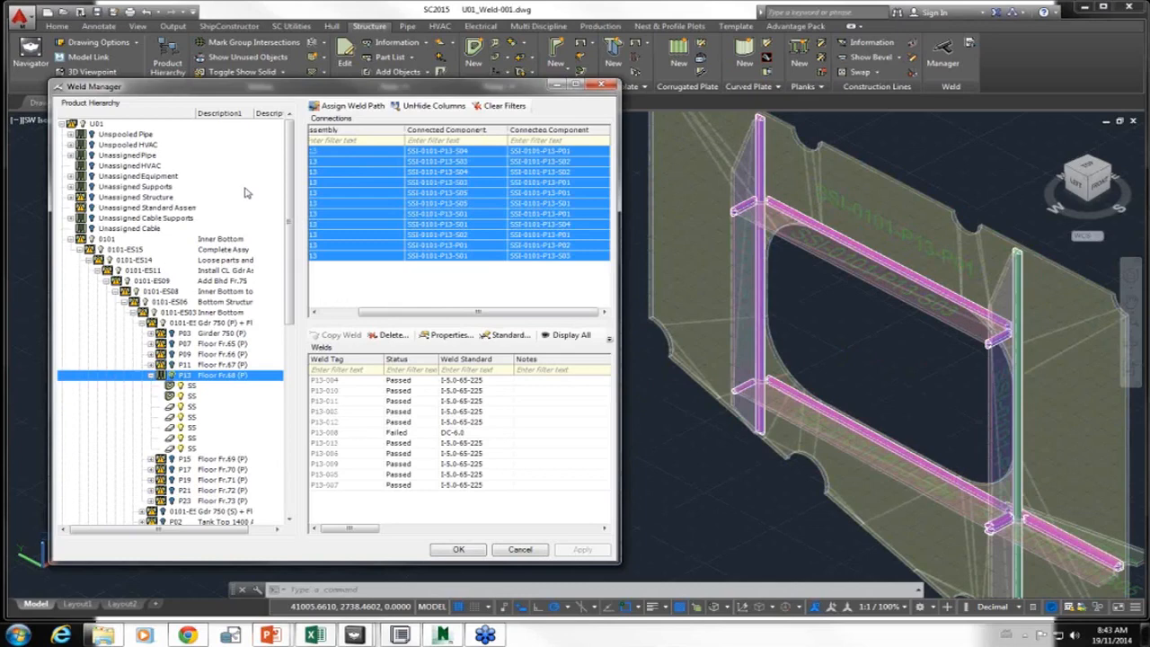
- Assign weld standard I-5.0-65-225 to P13-008 from the Int Deck & Below, Bhd WT to Stiffeners row at thickness 11, and apply it
left_click(469, 435)
left_click(507, 433)
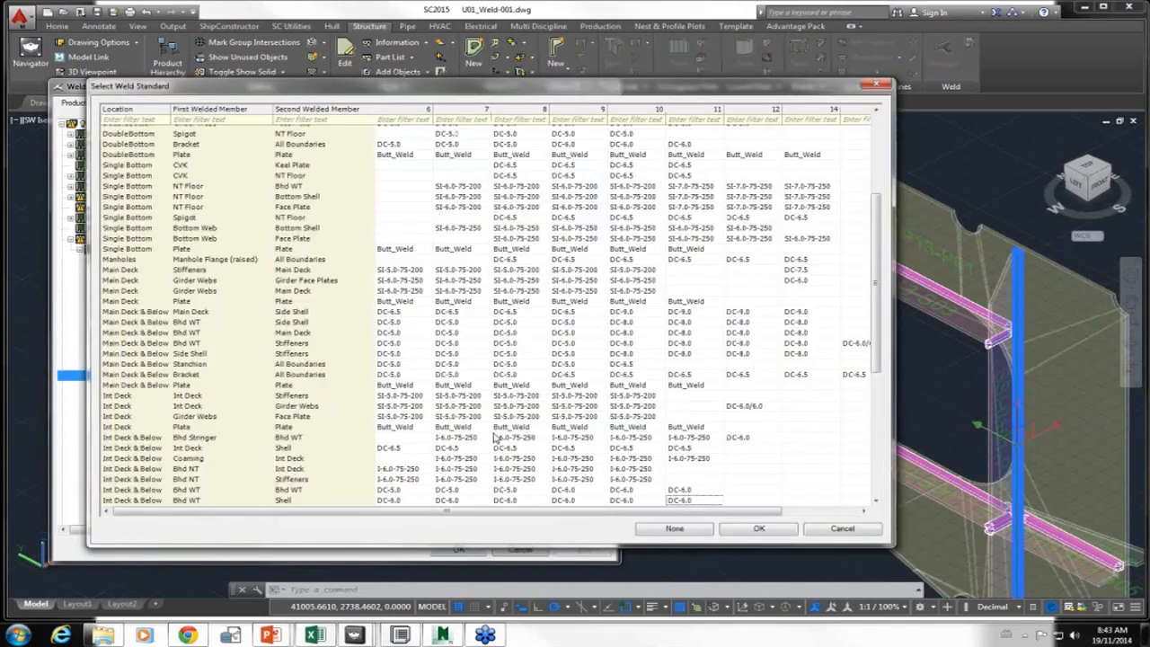
left_click(147, 120)
type("Int")
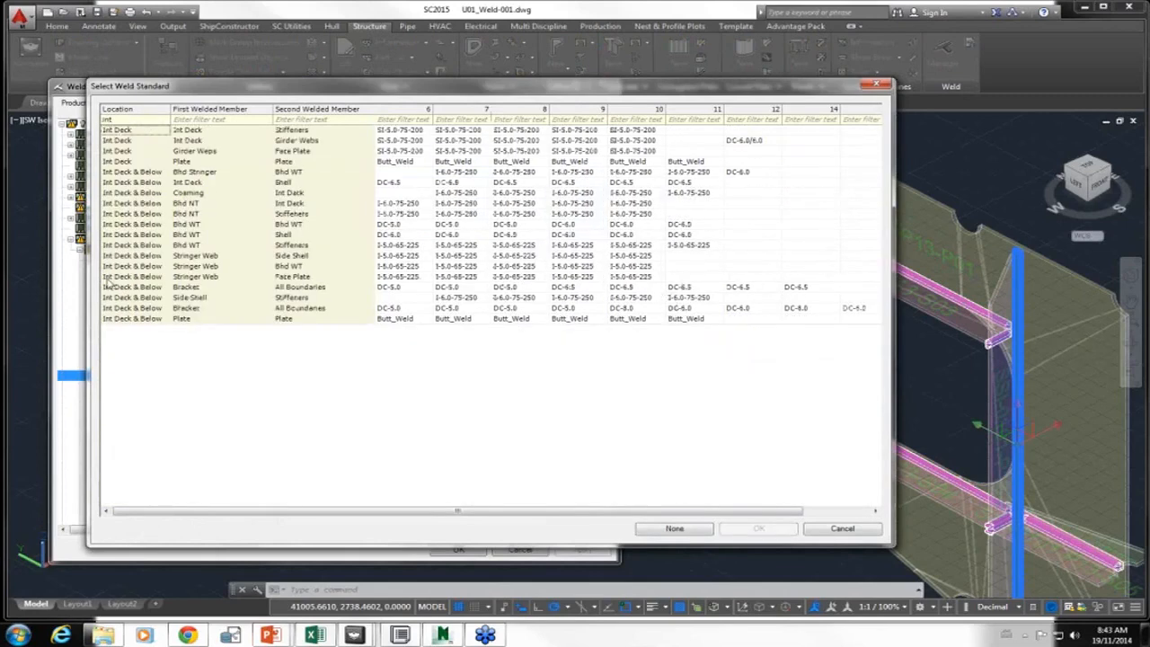
left_click(687, 245)
left_click(742, 530)
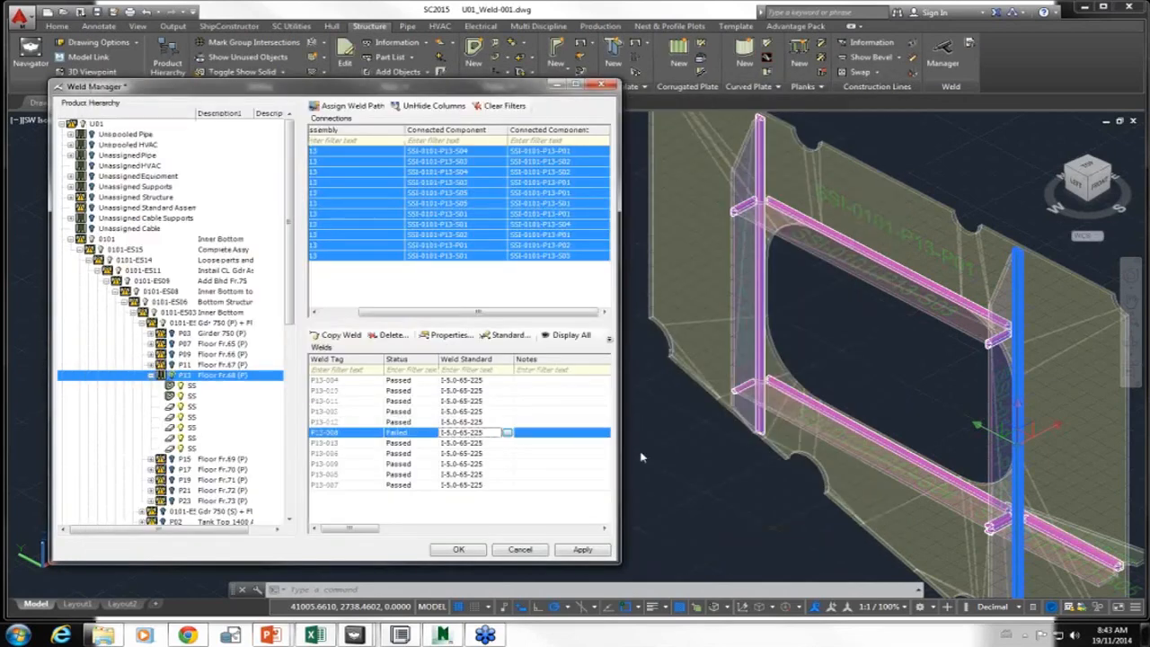
left_click(583, 549)
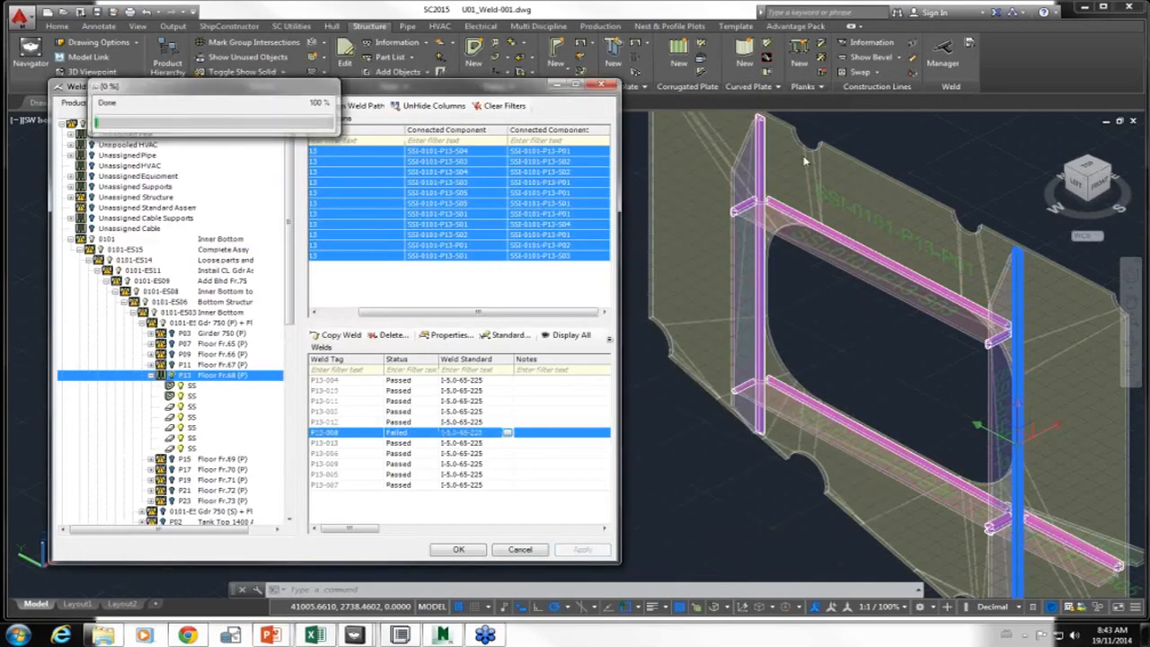
- Set the status of weld P13-008 to Passed, apply the change and update the drawing with the modified P13 weld parts
left_click(429, 433)
left_click(418, 465)
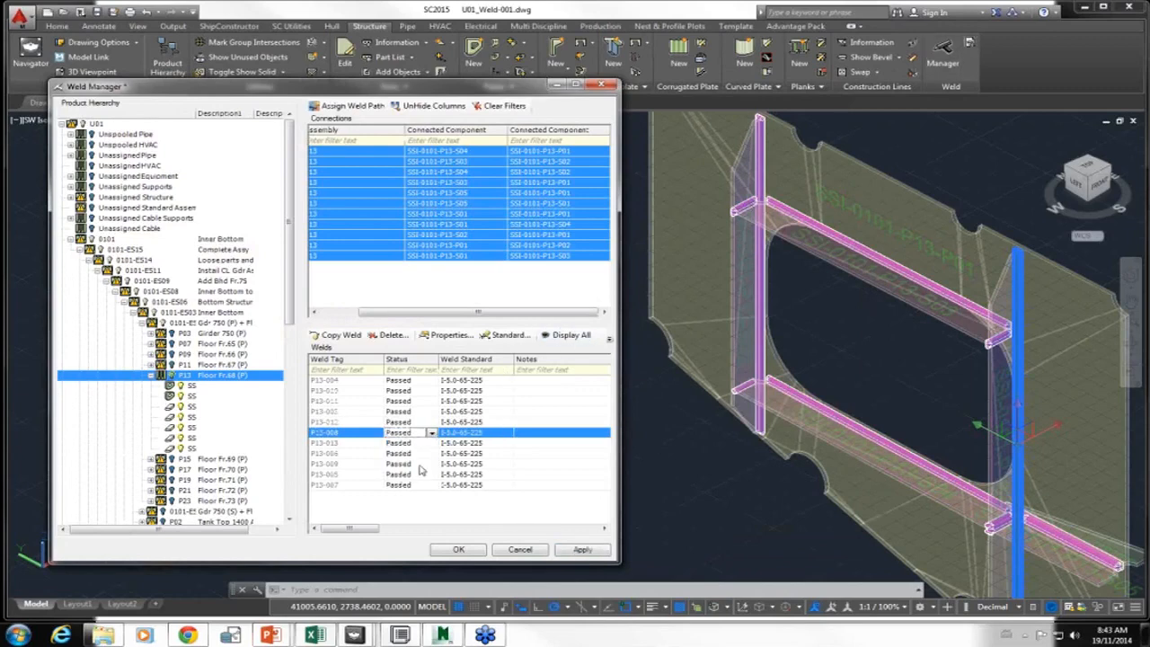
left_click(582, 549)
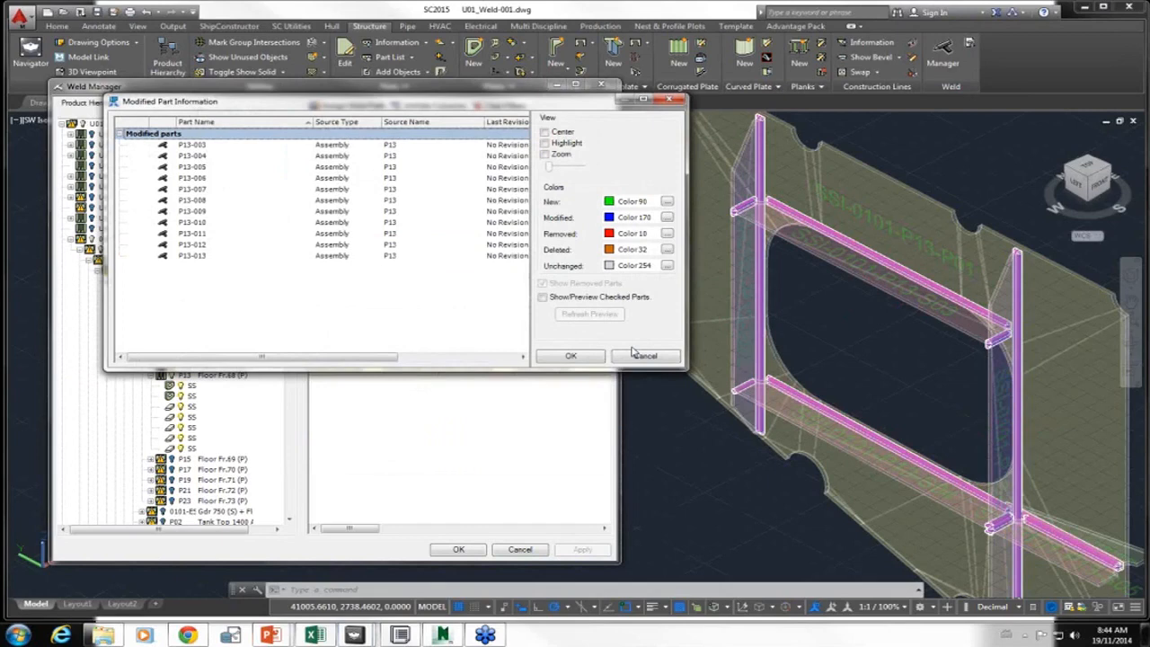
left_click(562, 359)
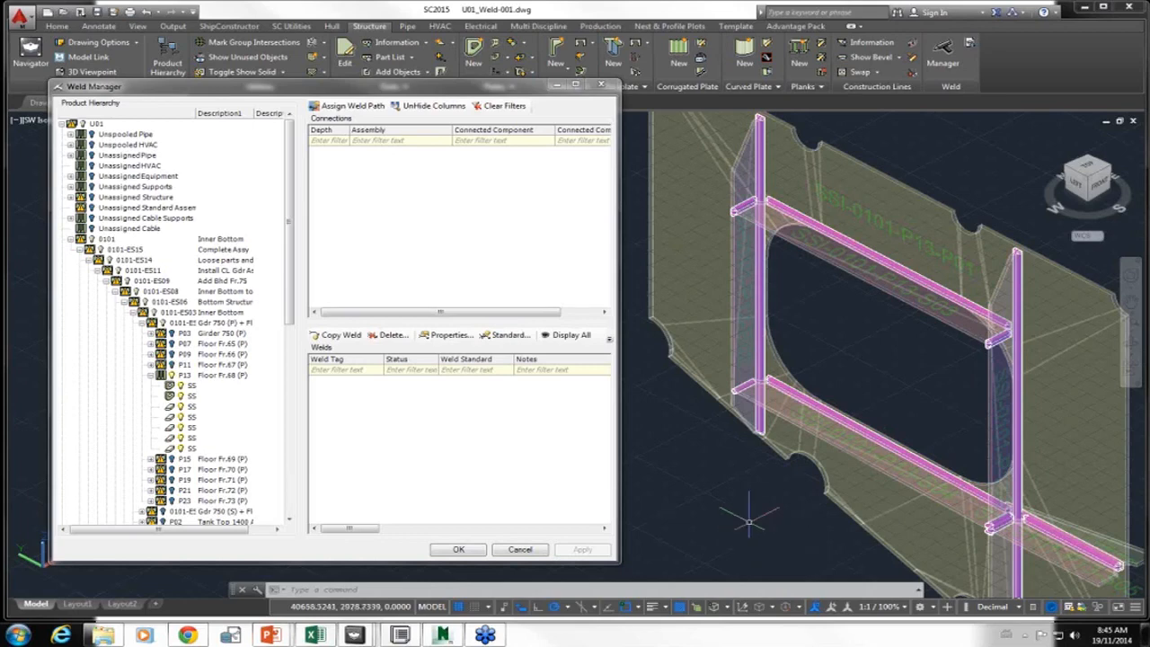
- List the welds of all P13 connections again to check their statuses and weld standards
left_click(162, 375)
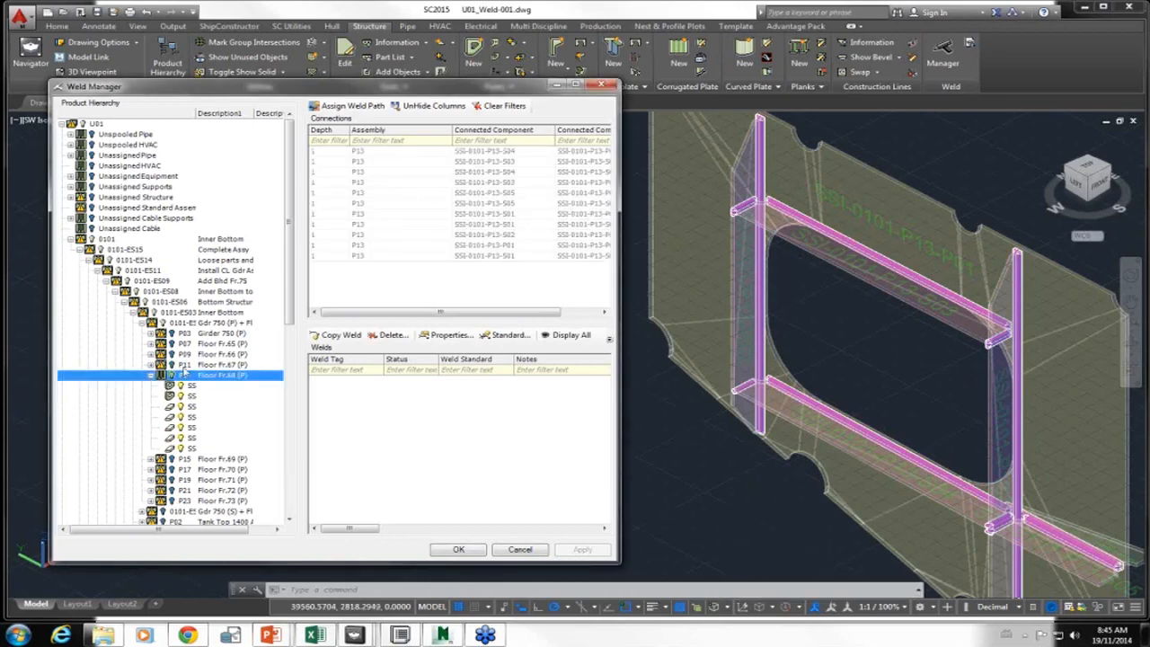
left_click(381, 152)
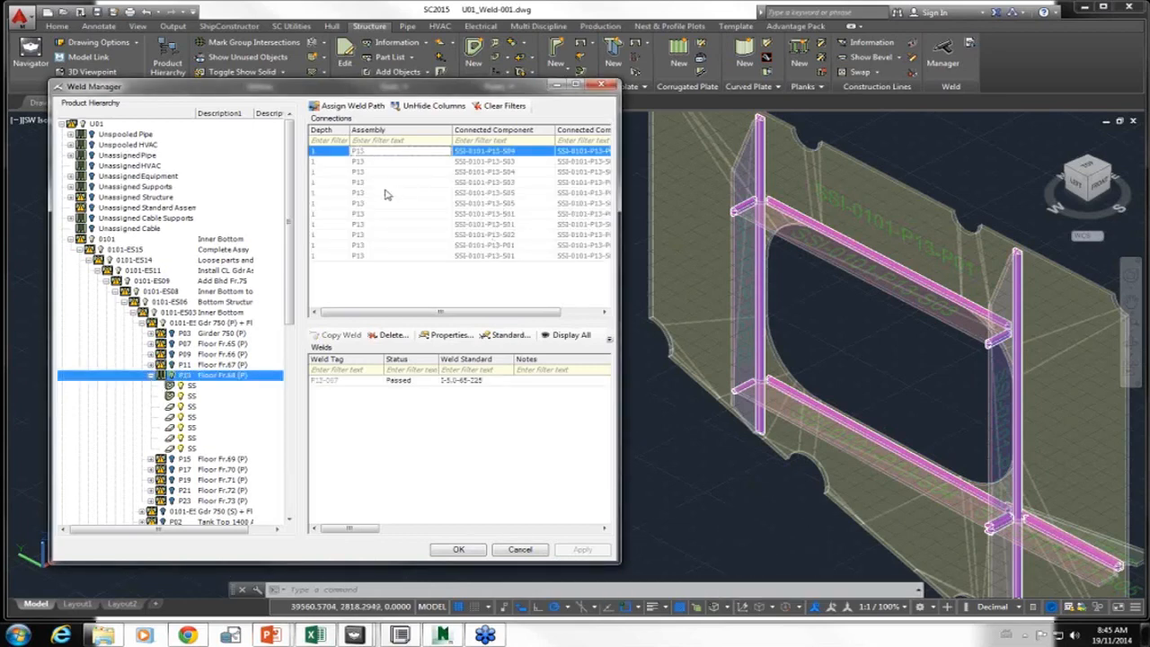
key("ctrl+a")
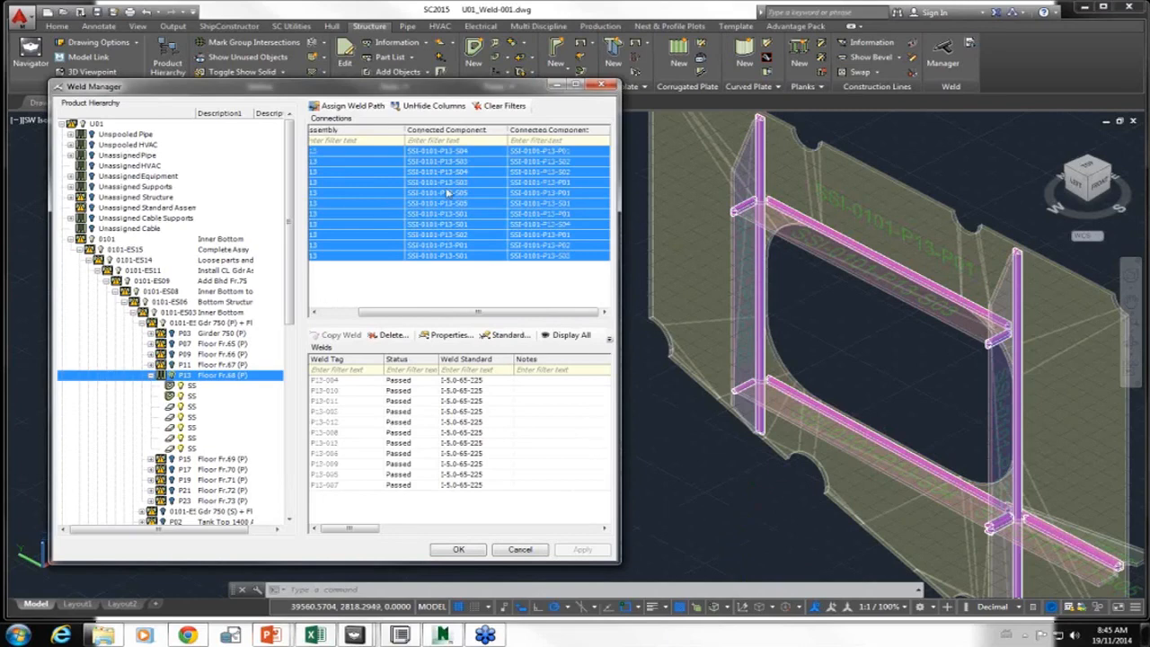
- Widen the Weld Manager, select all listed P13 welds and export them as tab-delimited text file P13Weld.txt on the Desktop
left_click_drag(619, 291, 682, 291)
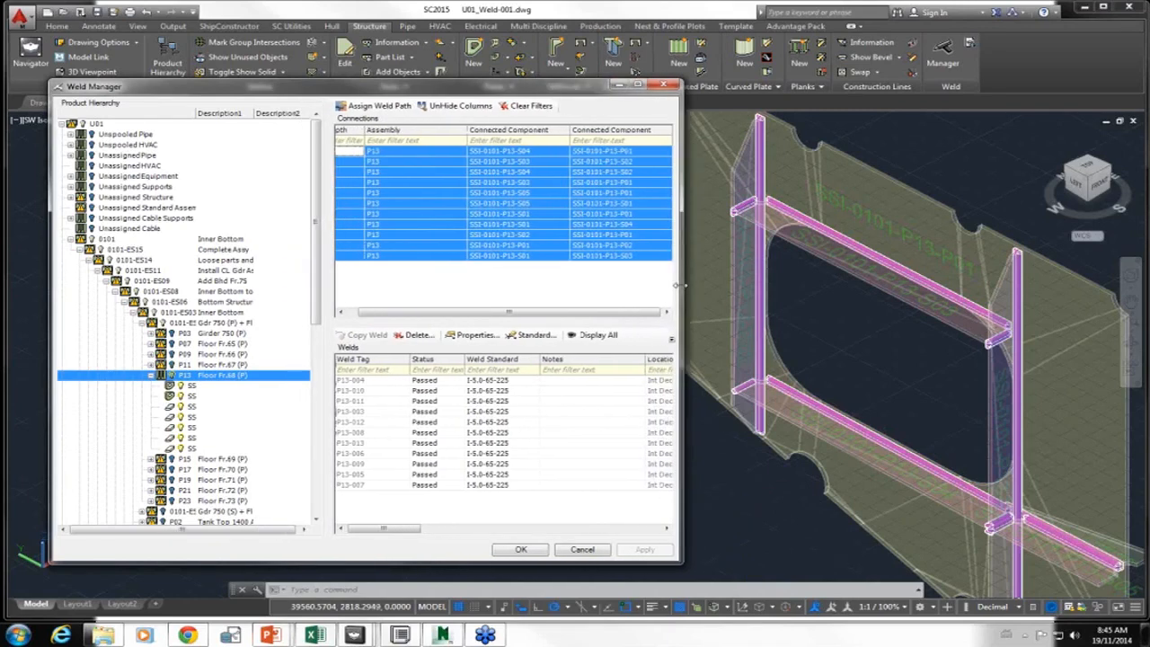
left_click(381, 380)
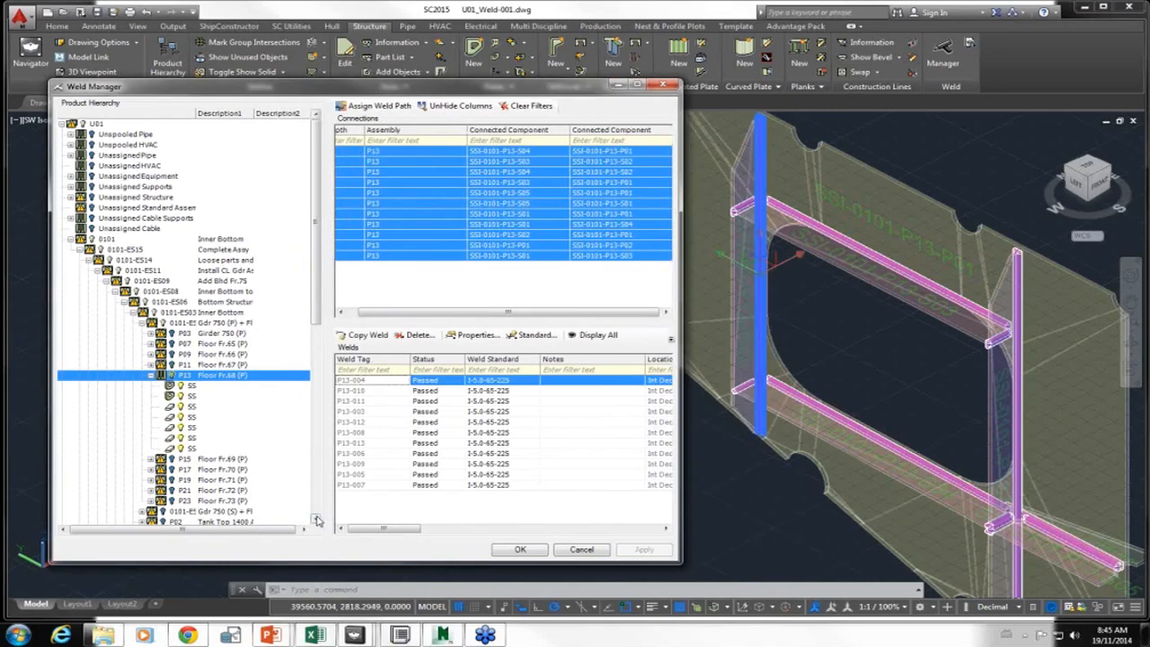
left_click(346, 485, "shift")
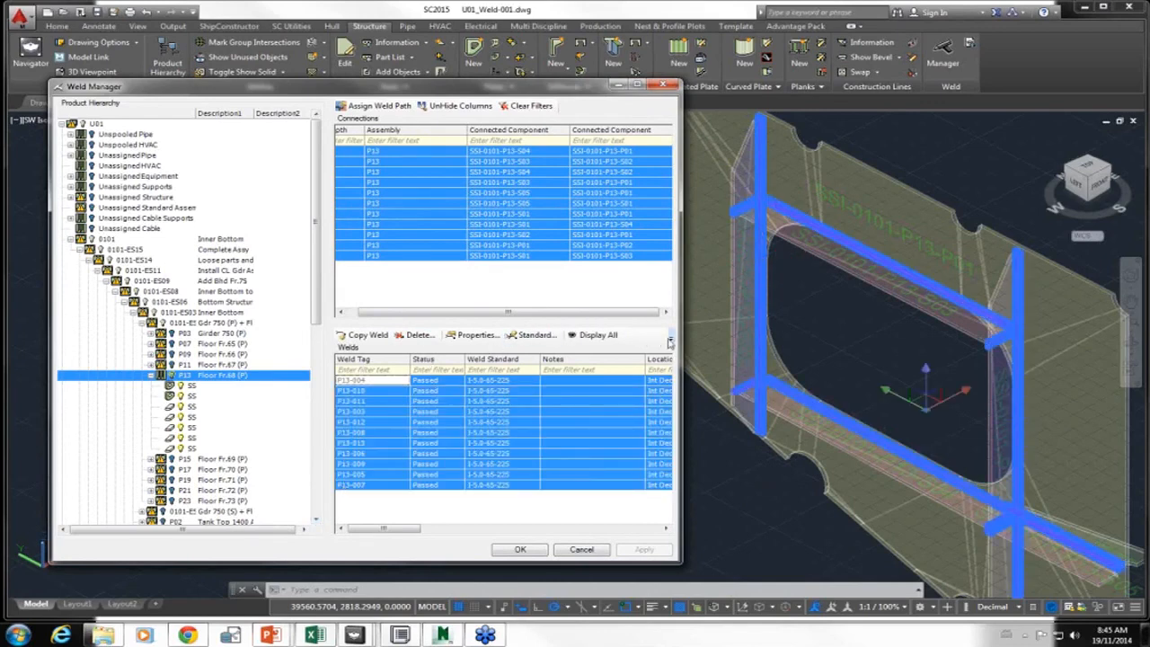
left_click(670, 341)
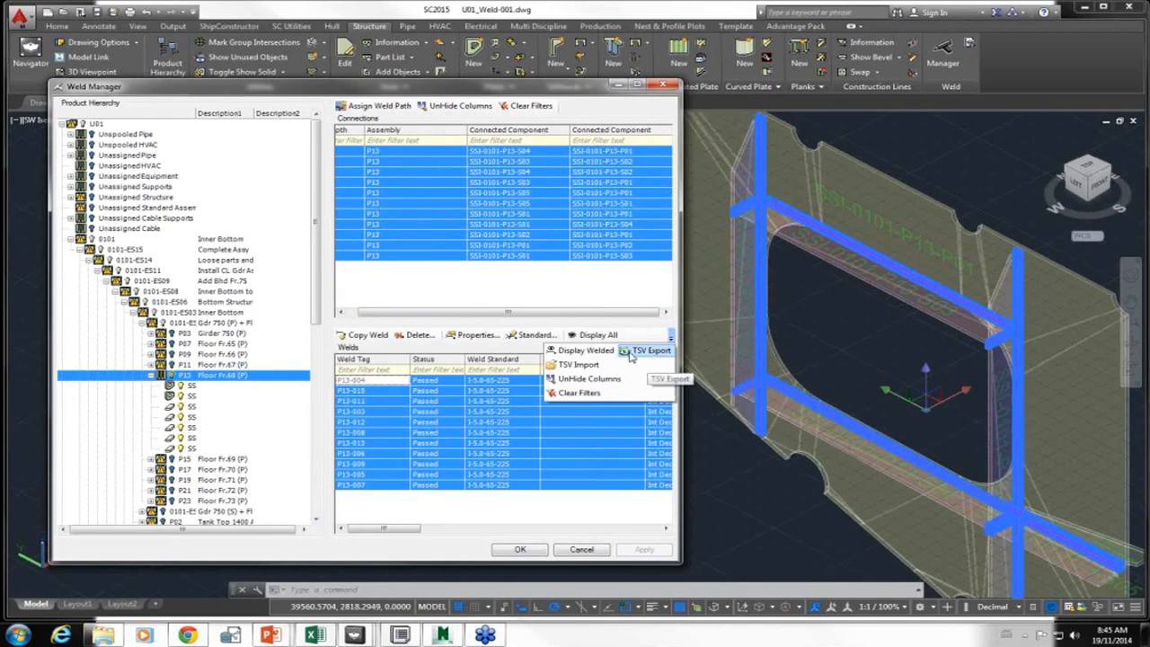
left_click(640, 355)
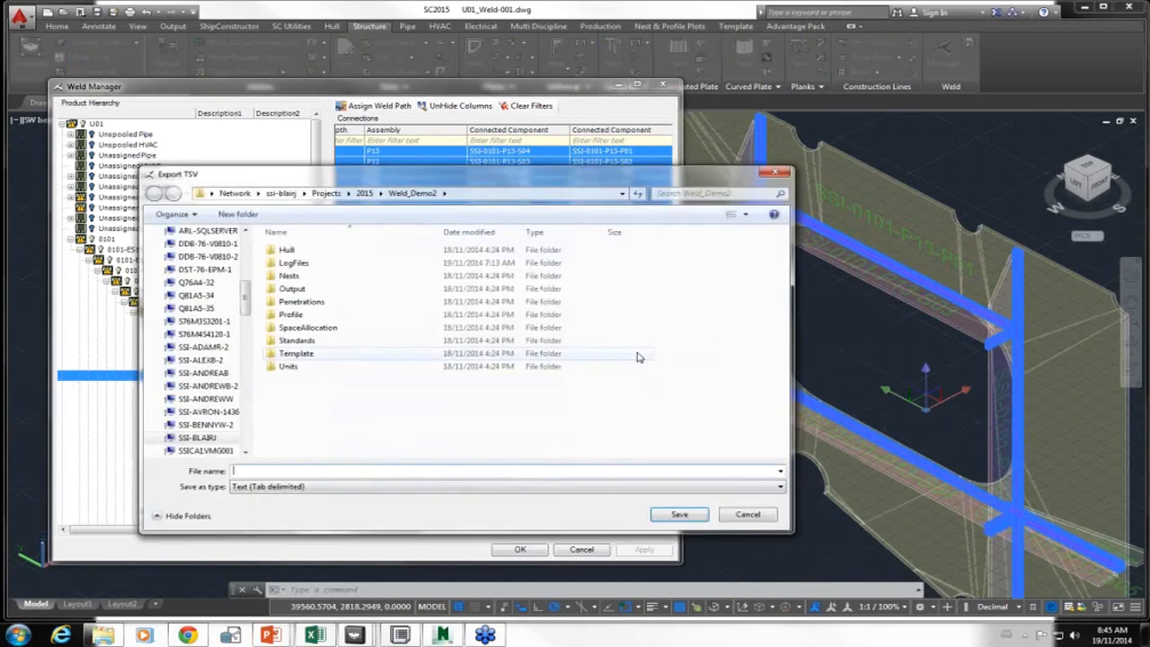
scroll(193, 247, "up", 10)
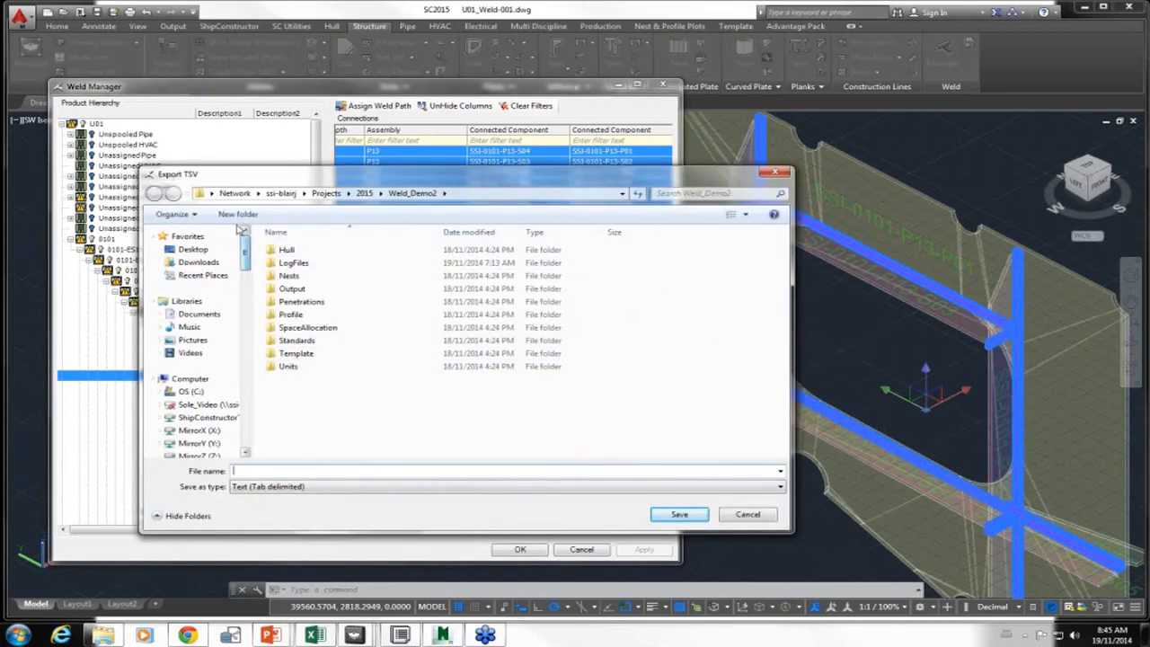
left_click(189, 251)
left_click(285, 471)
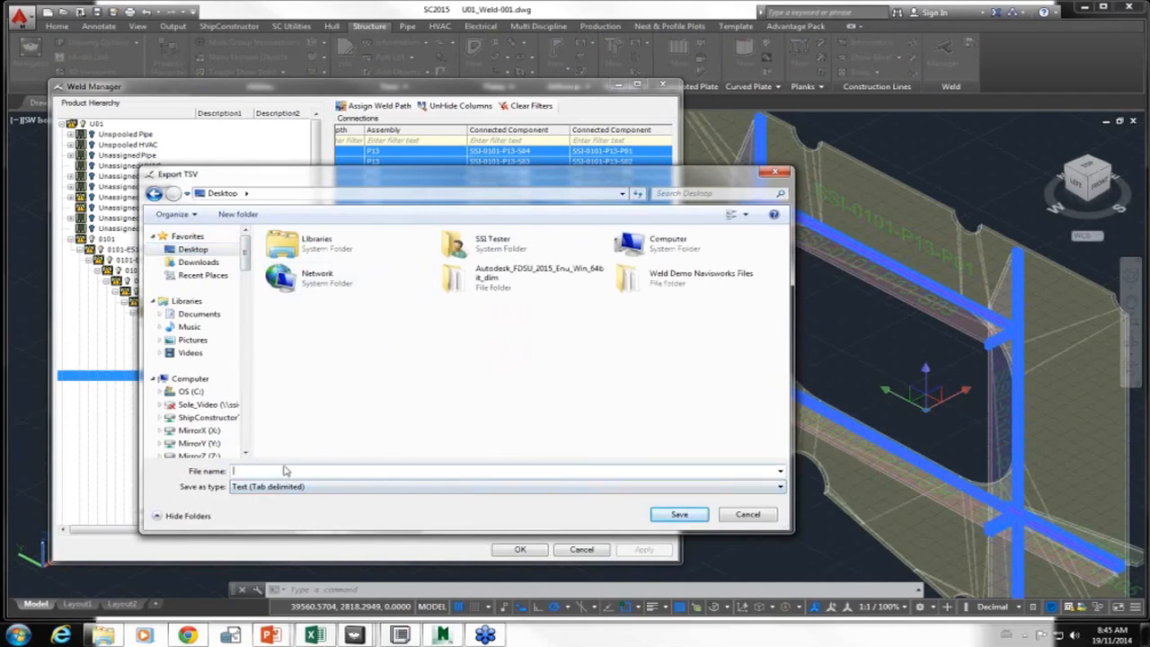
type("P13Weld.txt")
key("Return")
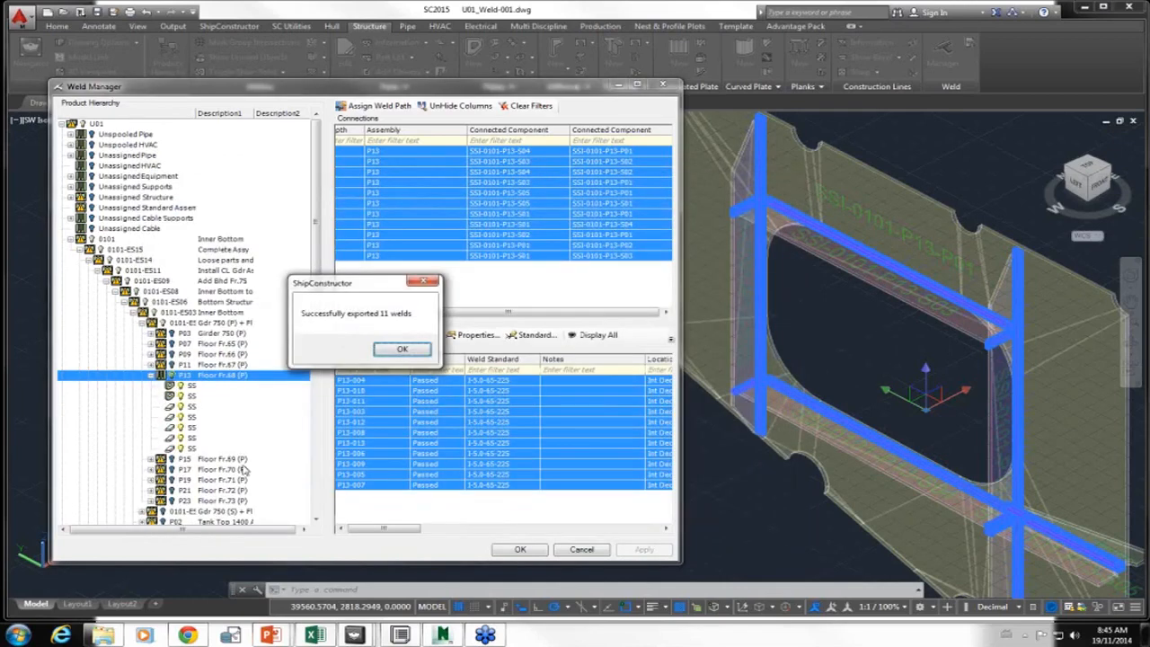
left_click(404, 350)
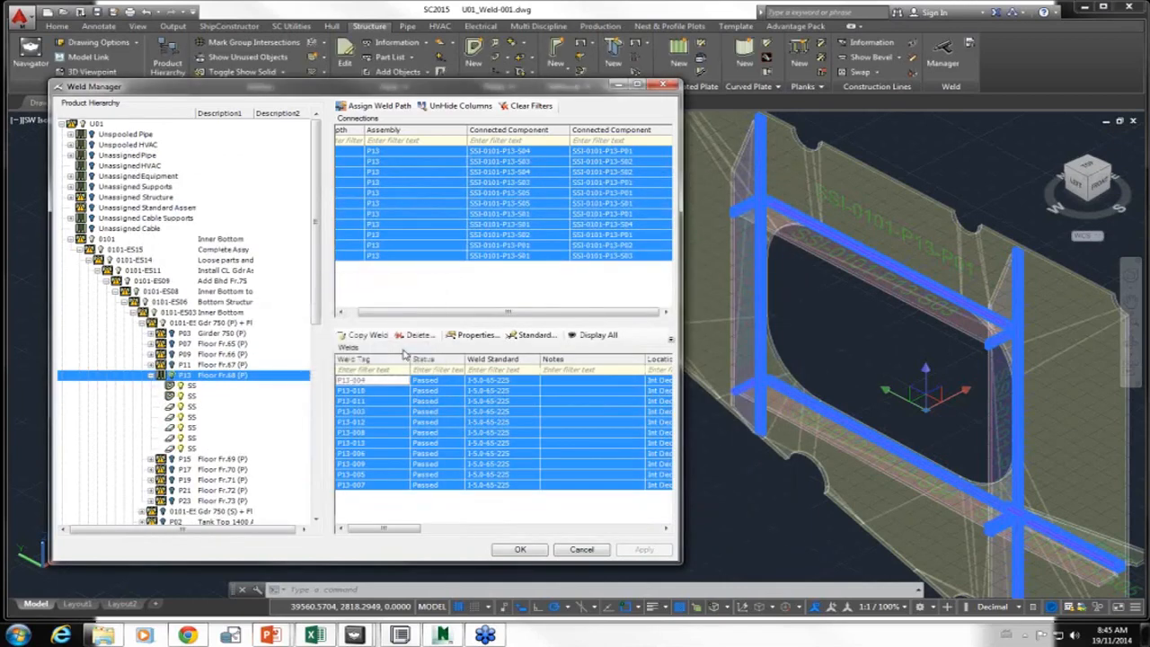
- Switch to Excel and try to open P13Weld.txt from the recent files
key("alt+Tab")
key("Tab")
key("Tab")
key("Tab")
key("Tab")
key("Tab")
key("Tab")
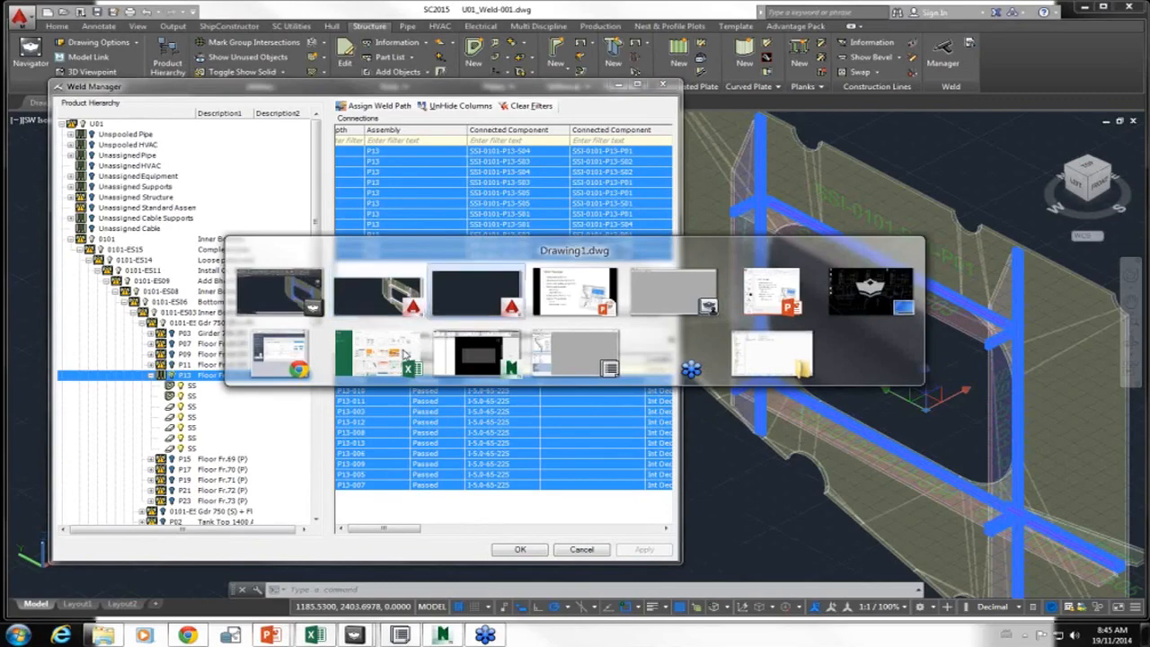
key("alt+Tab")
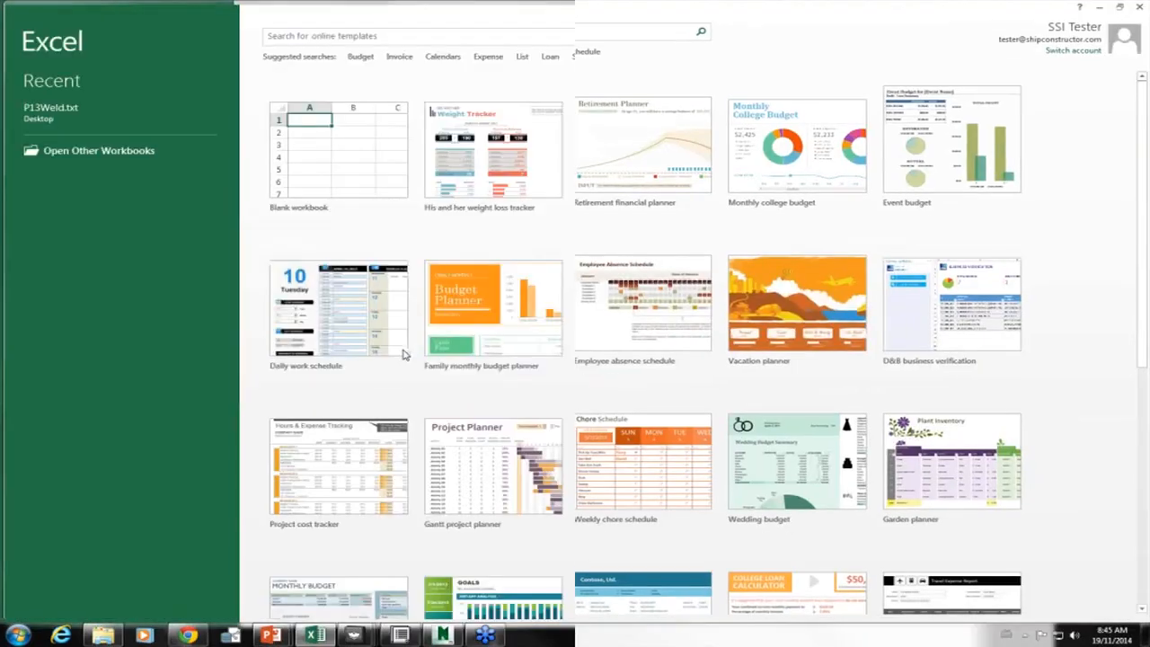
left_click(45, 104)
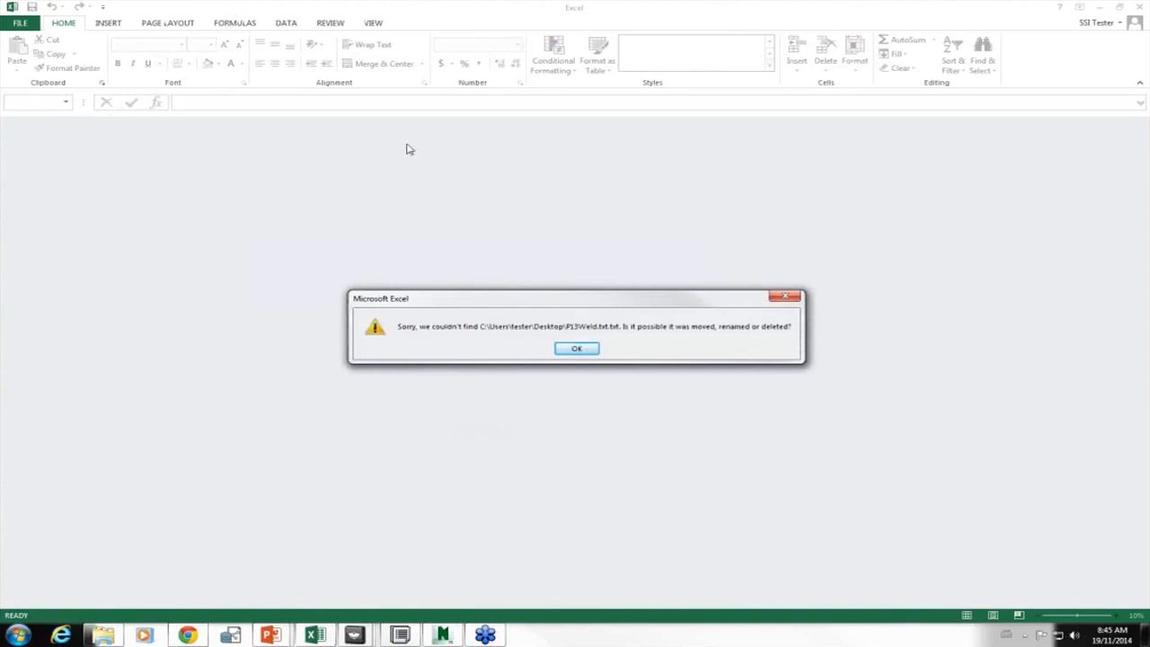
left_click(583, 350)
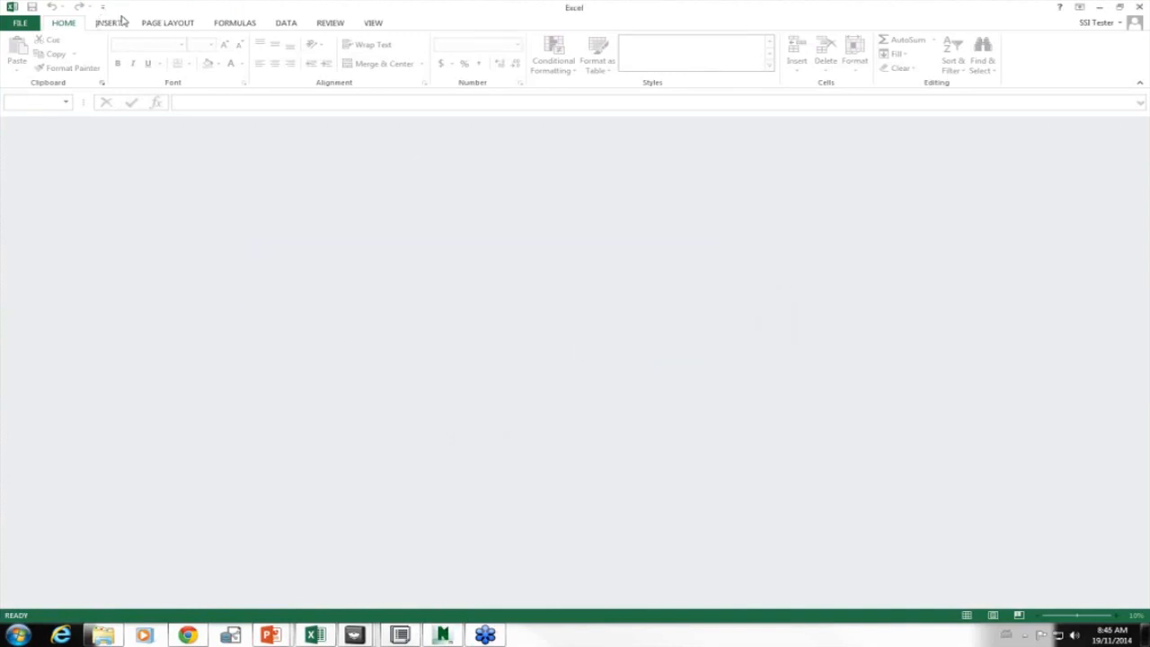
- Look for the exported weld file in the Desktop folder through Excel's Open dialog, and cancel the dialog
key("ctrl+o")
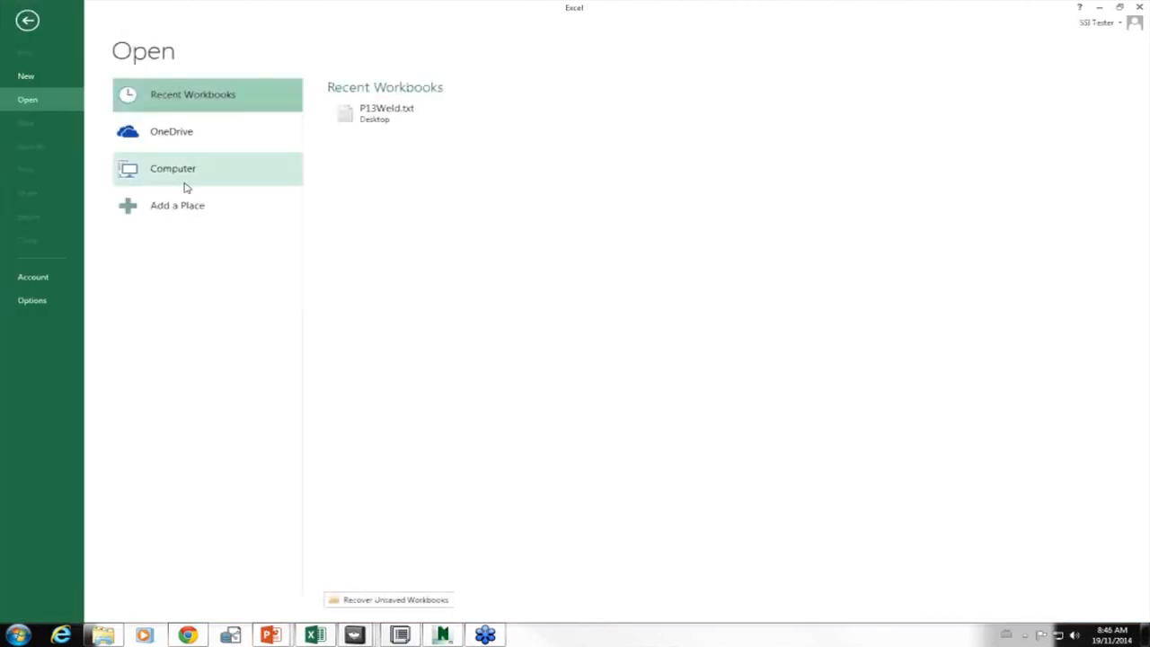
left_click(184, 182)
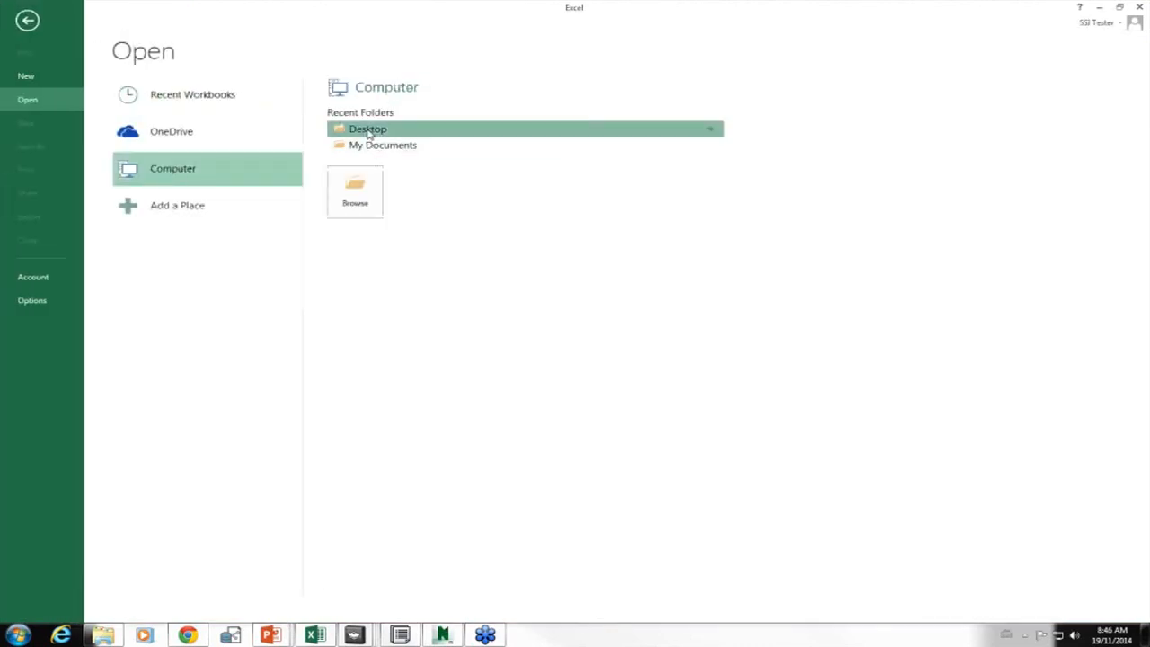
left_click(367, 130)
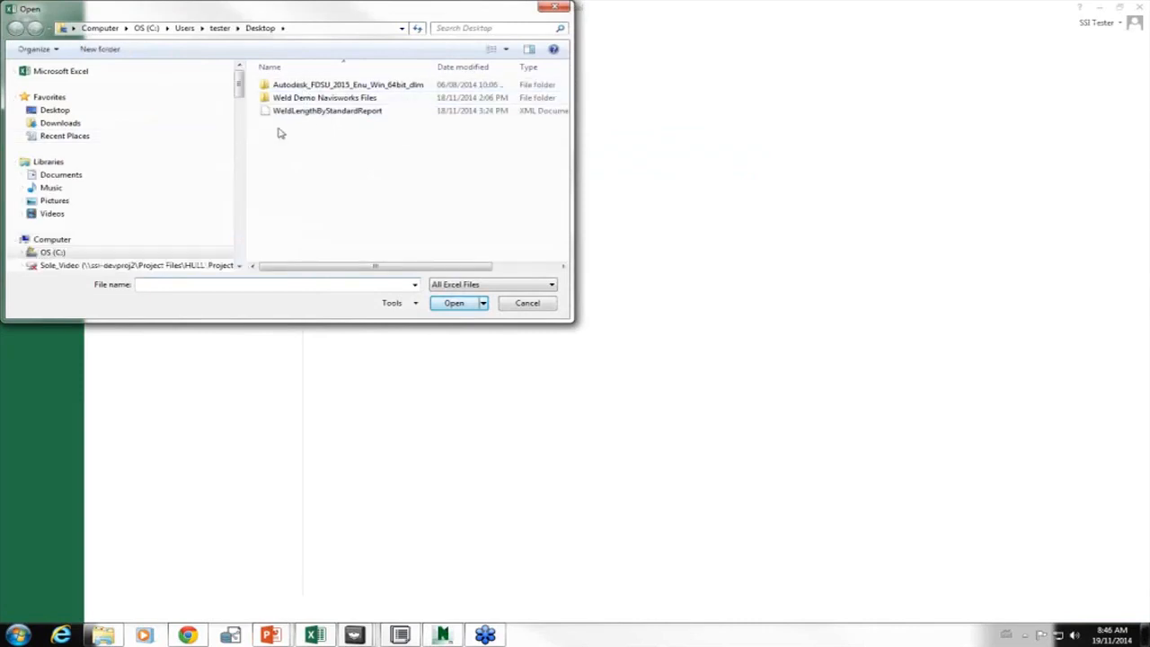
left_click(54, 110)
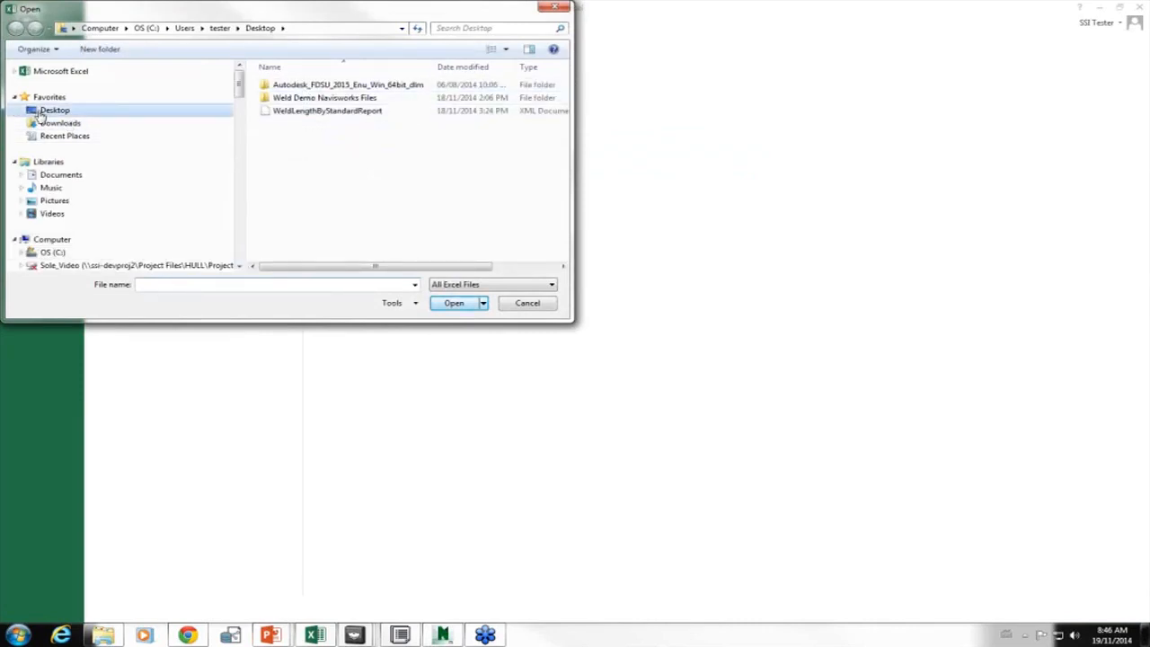
scroll(563, 144, "down", 1)
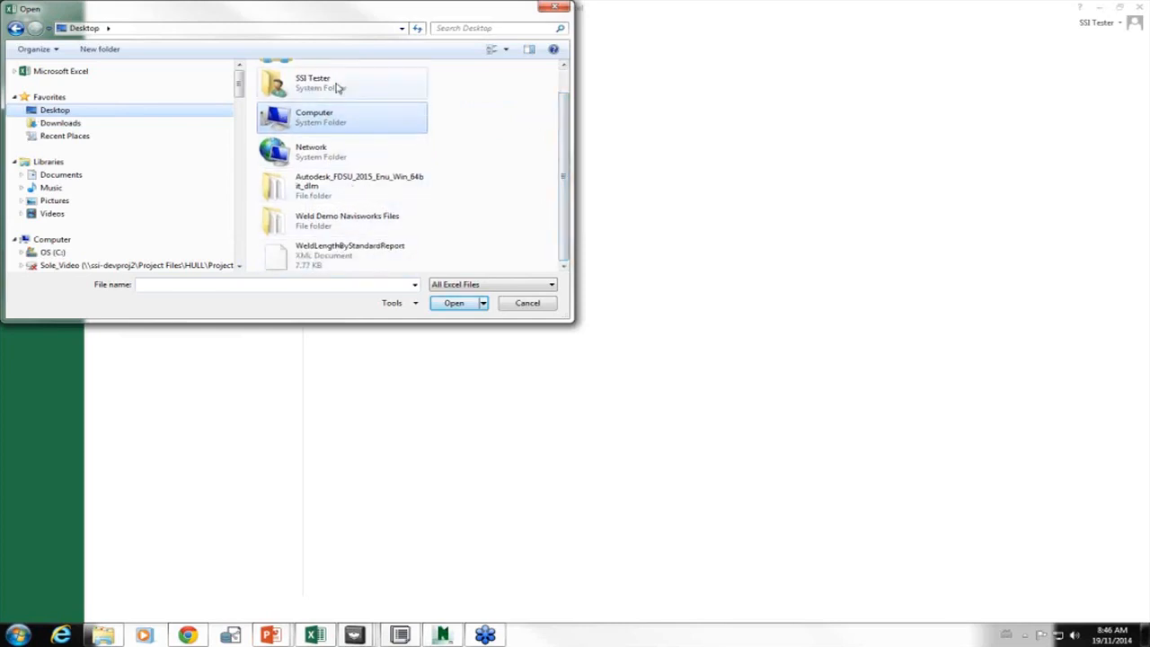
scroll(563, 135, "up", 1)
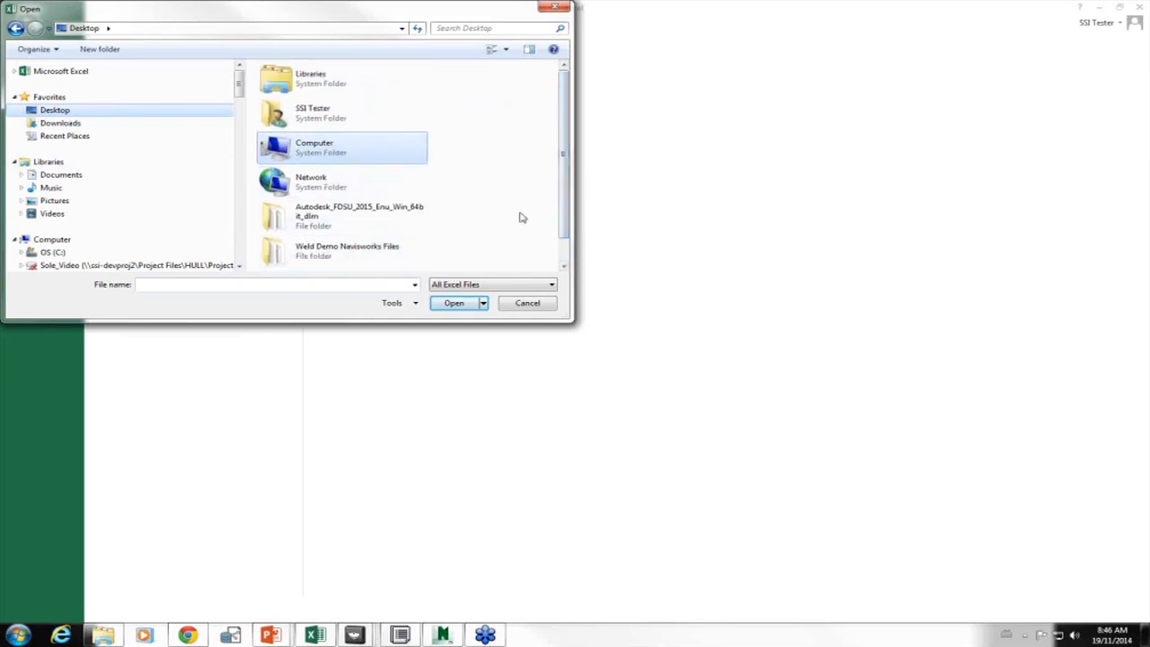
scroll(562, 235, "down", 1)
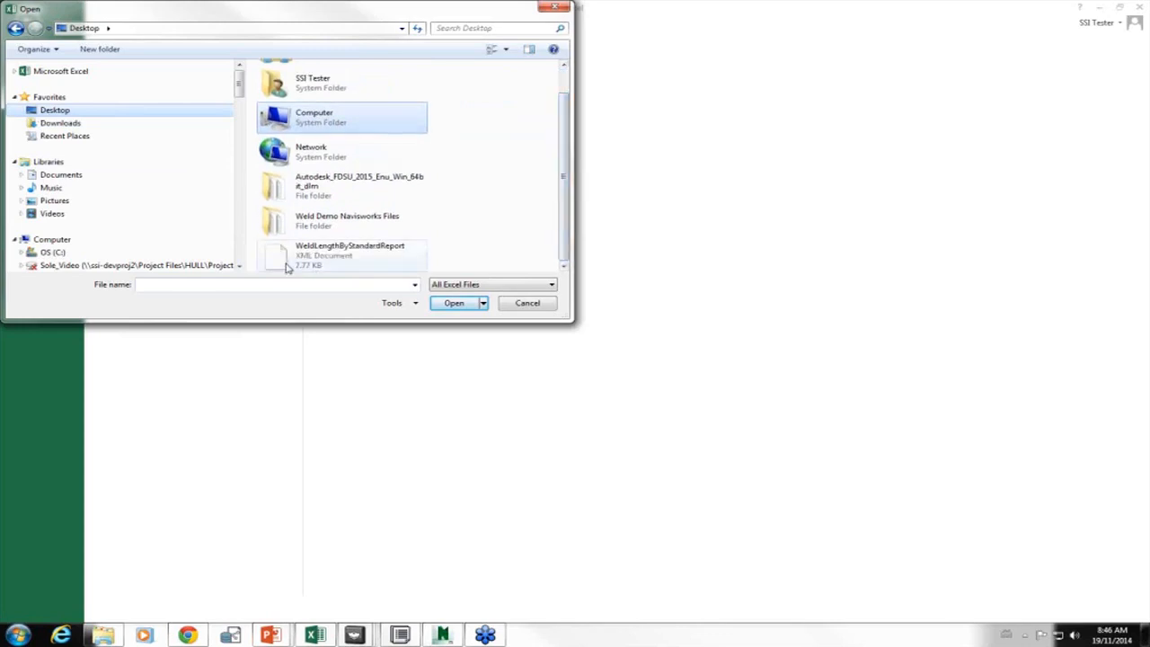
left_click(526, 304)
- Return to the Weld Manager and export the selected welds again to the Desktop, replacing the existing P13Weld file
key("alt+Tab")
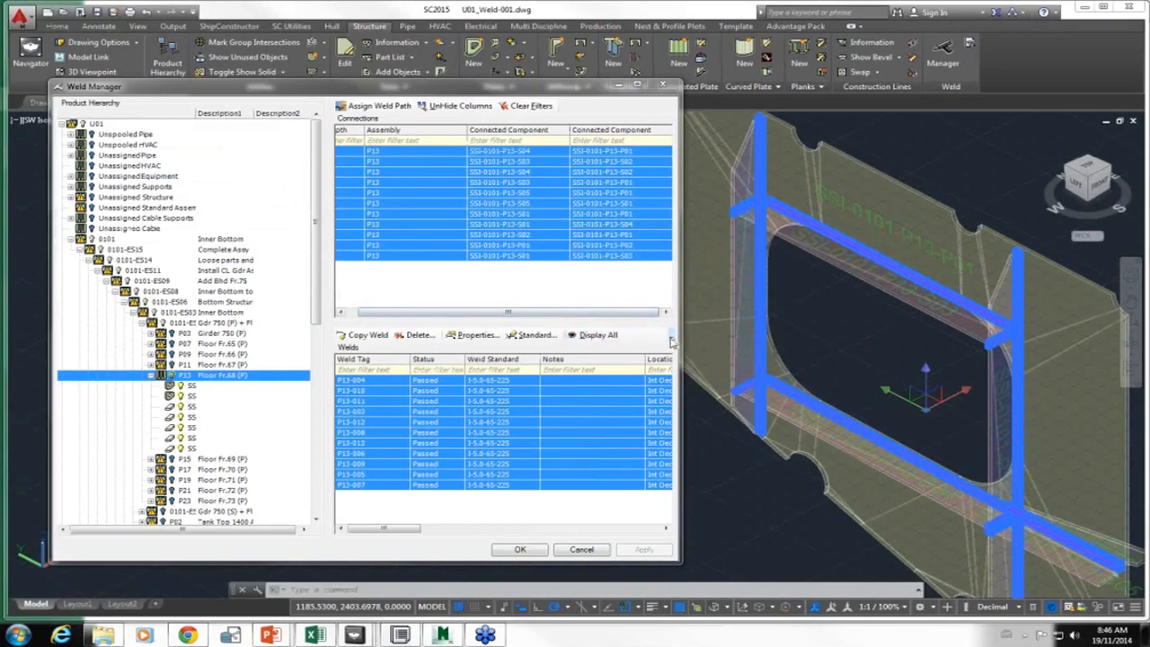
left_click(673, 340)
left_click(629, 362)
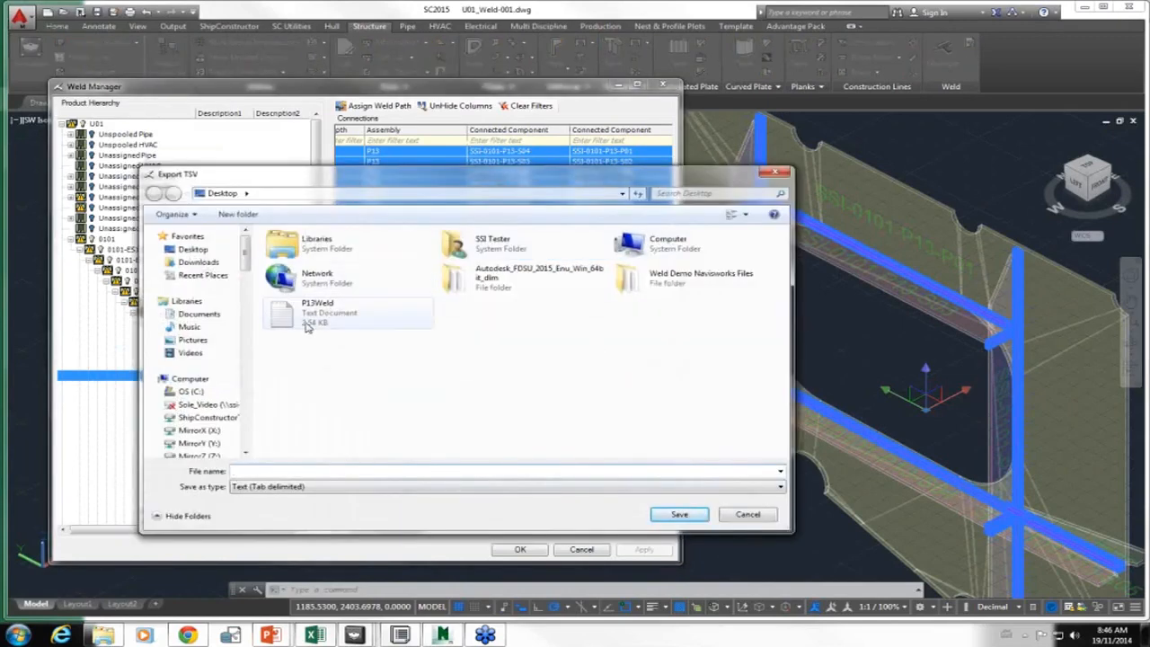
left_click(306, 327)
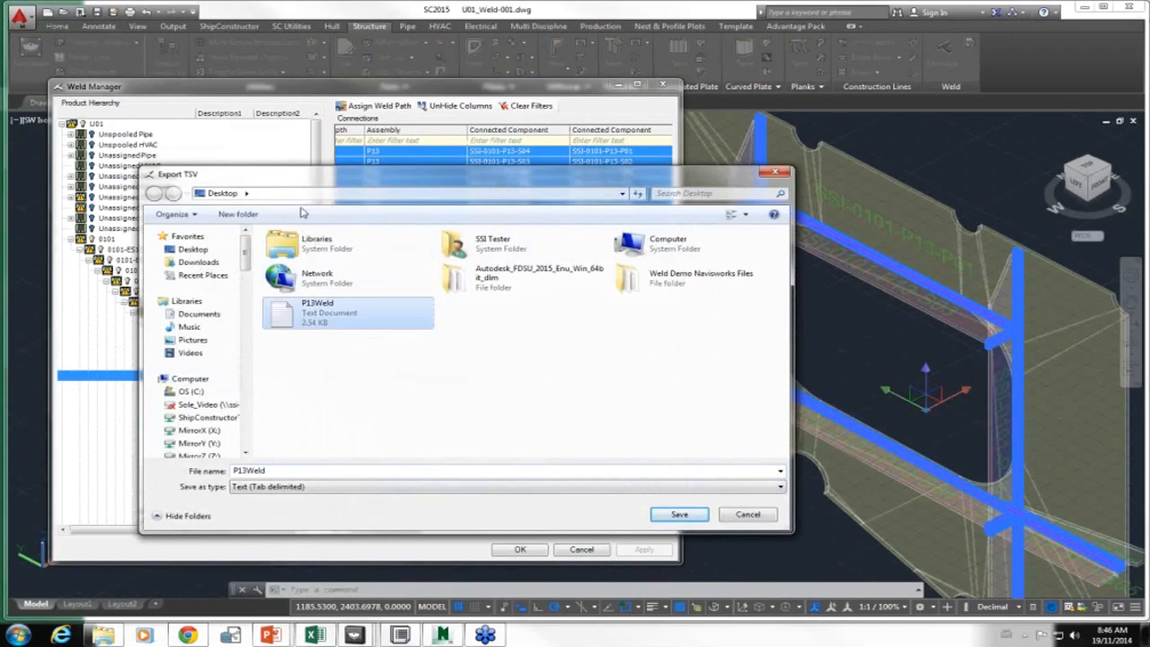
left_click(194, 250)
left_click(290, 322)
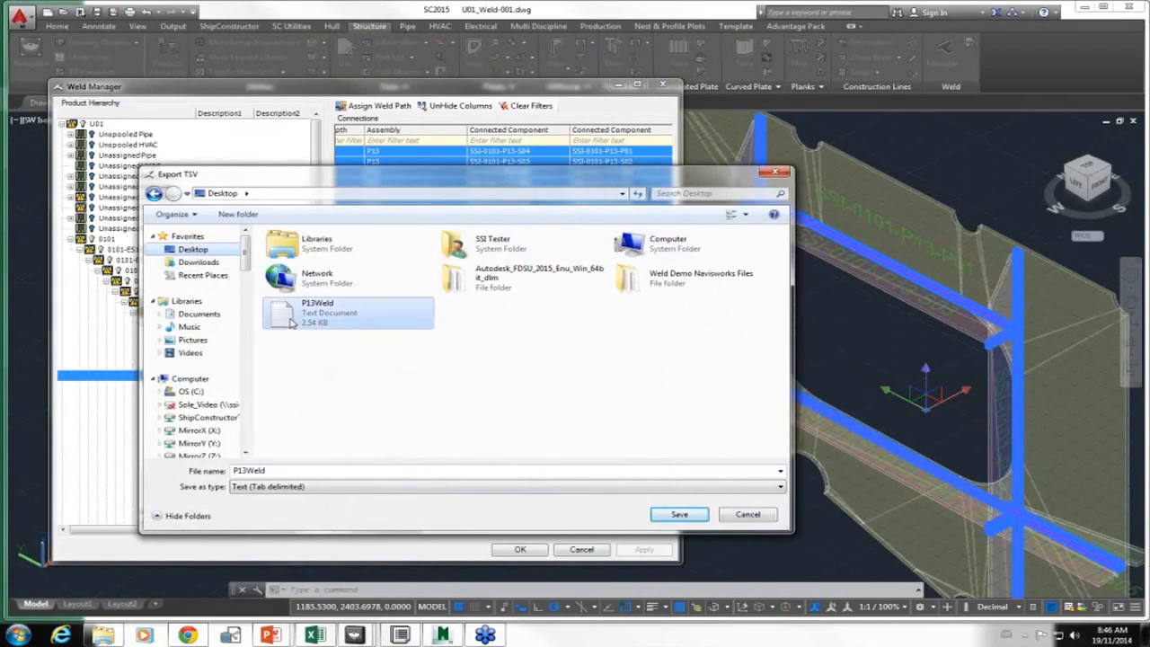
left_click(680, 515)
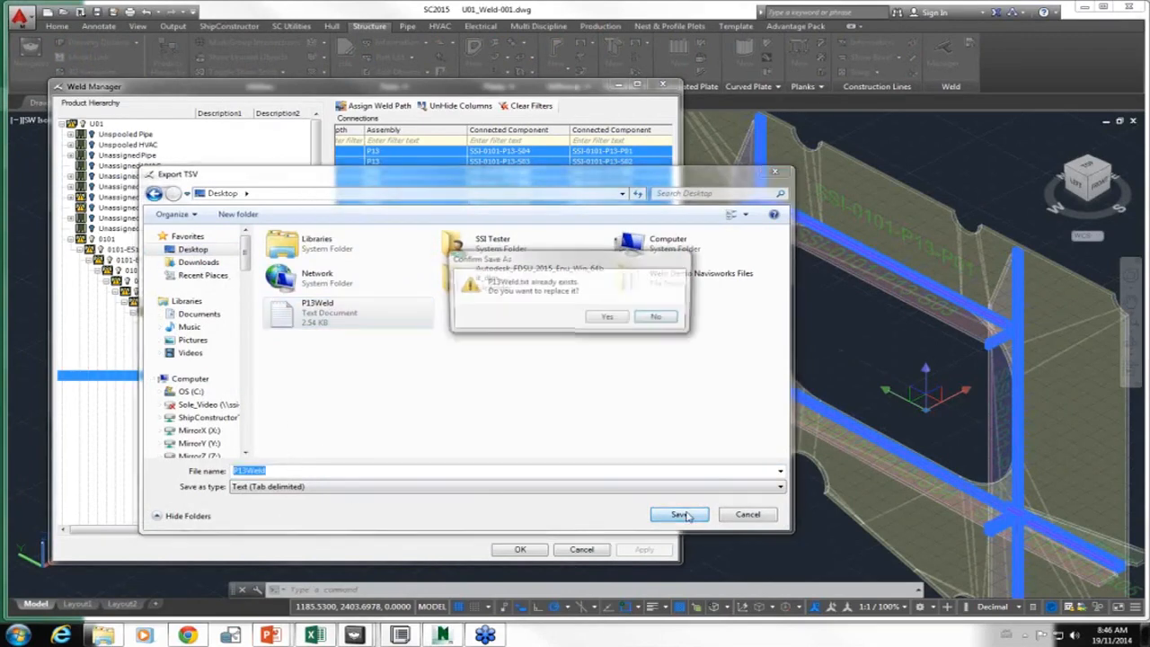
left_click(609, 319)
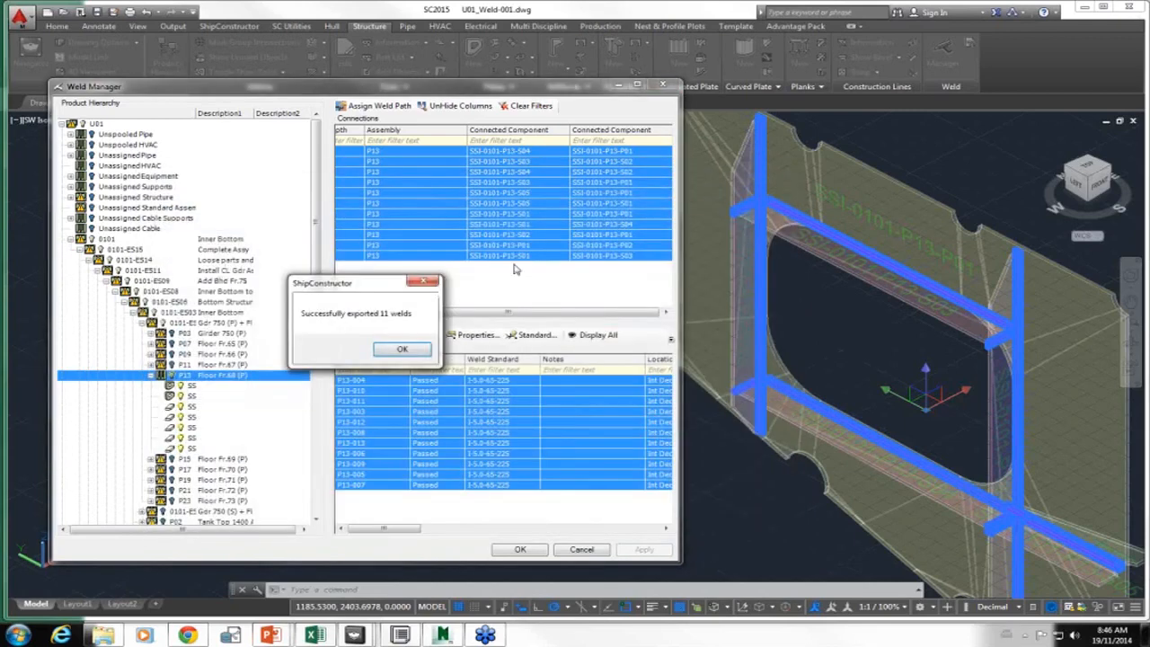
left_click(414, 354)
- Switch to Excel and check the Desktop folder again for the re-exported weld file
key("alt+Tab")
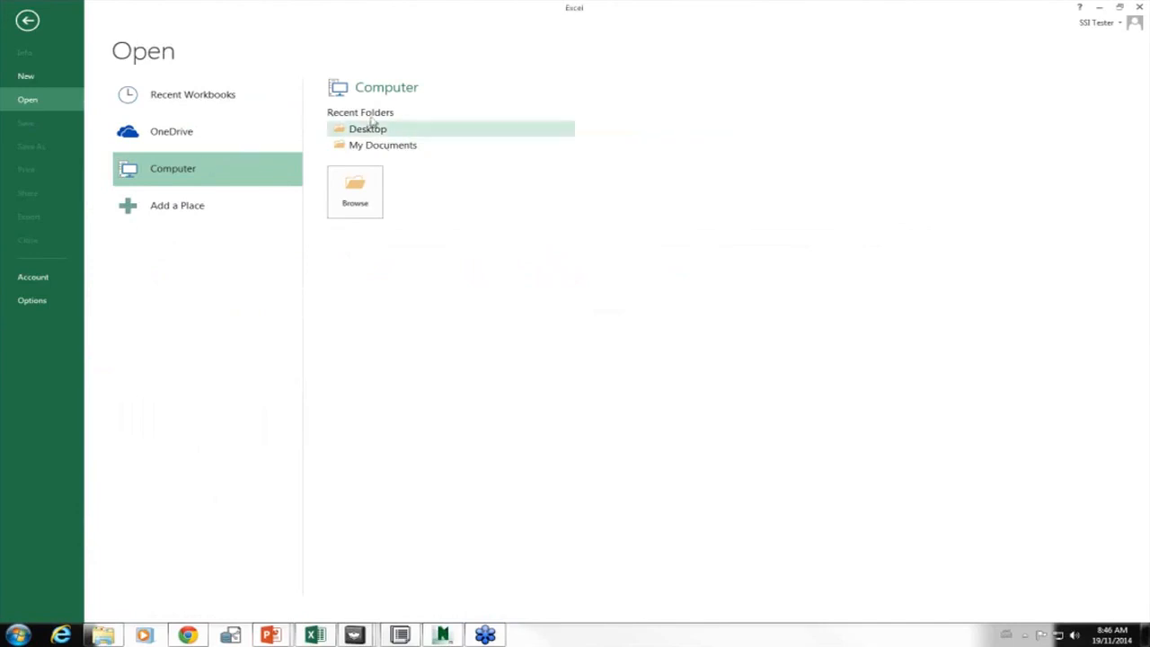
left_click(370, 134)
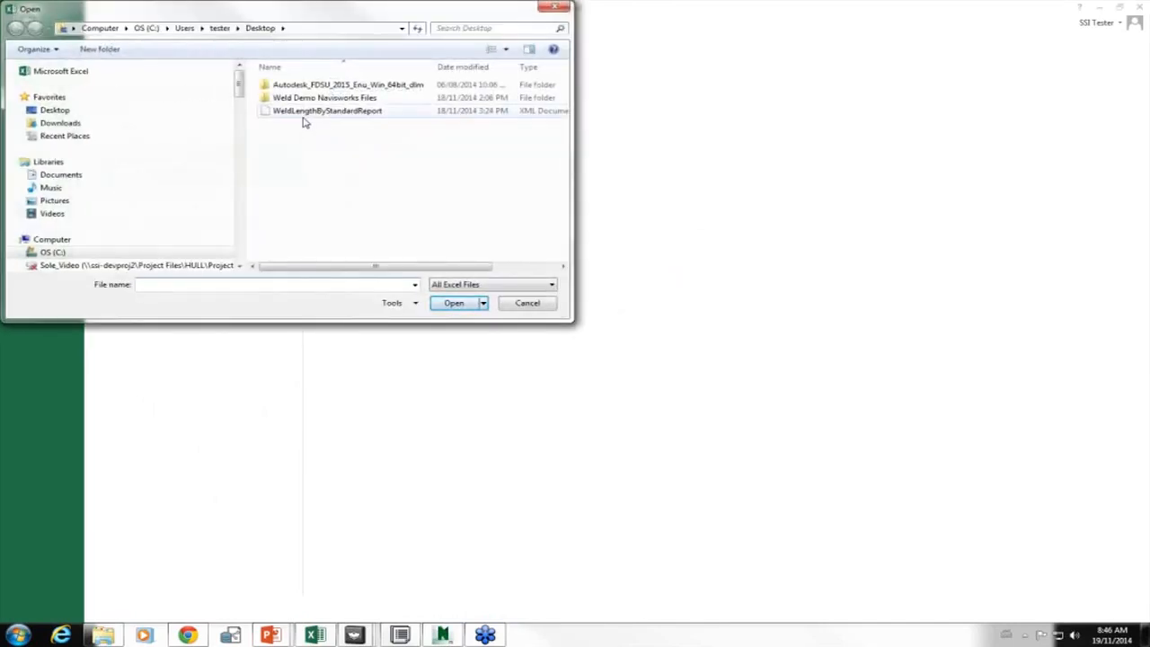
left_click(22, 254)
left_click(28, 250)
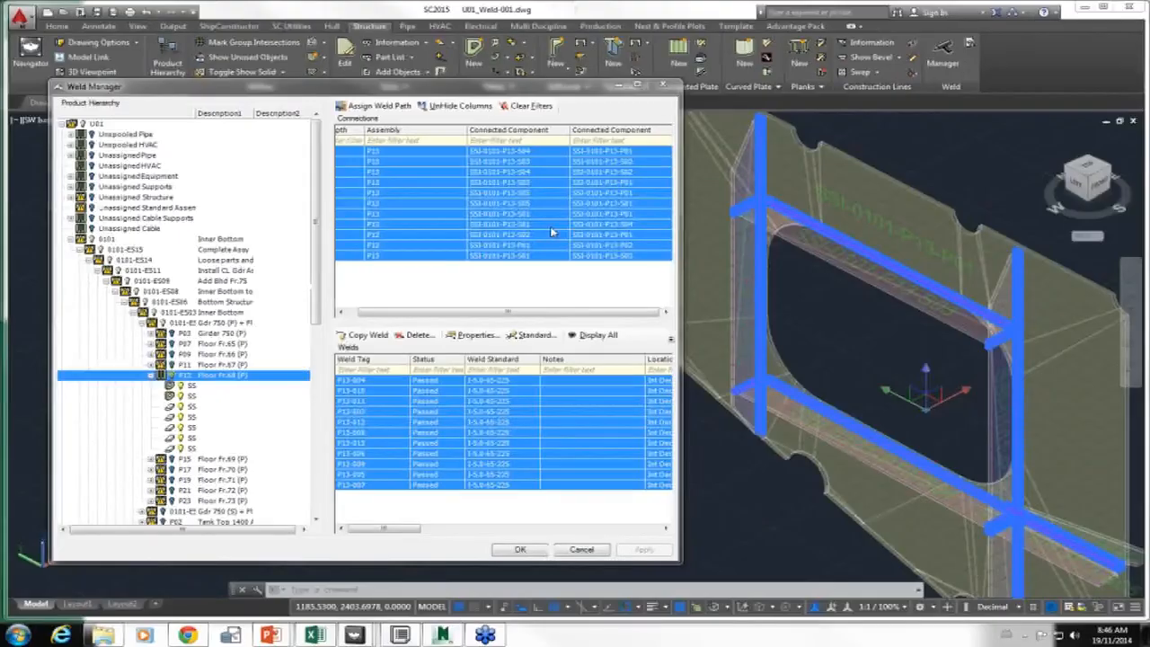
- Try to export the selected welds as P13Weld.txt to the C: drive, and save the file in My Documents instead
left_click(672, 344)
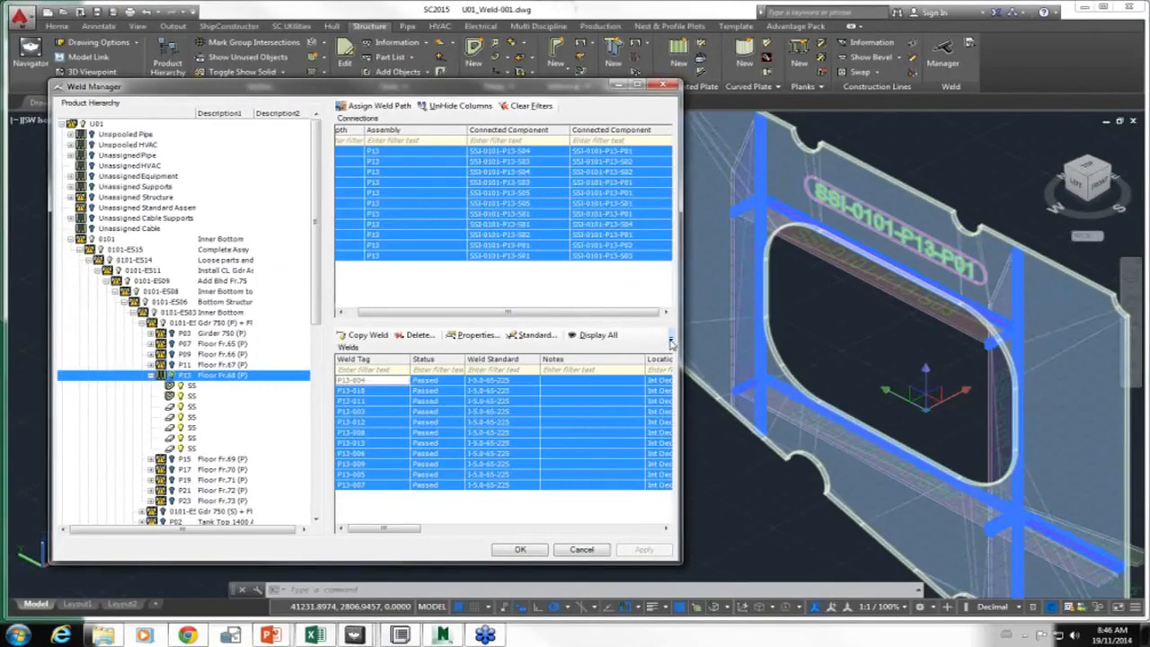
left_click(671, 343)
left_click(663, 354)
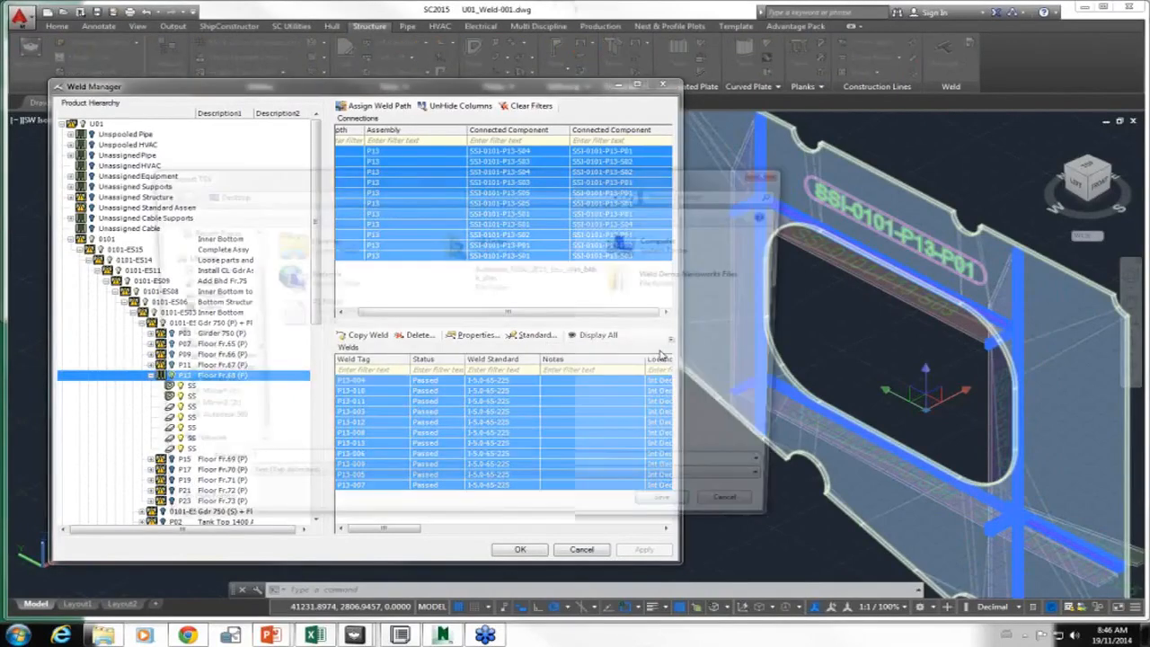
left_click(246, 193)
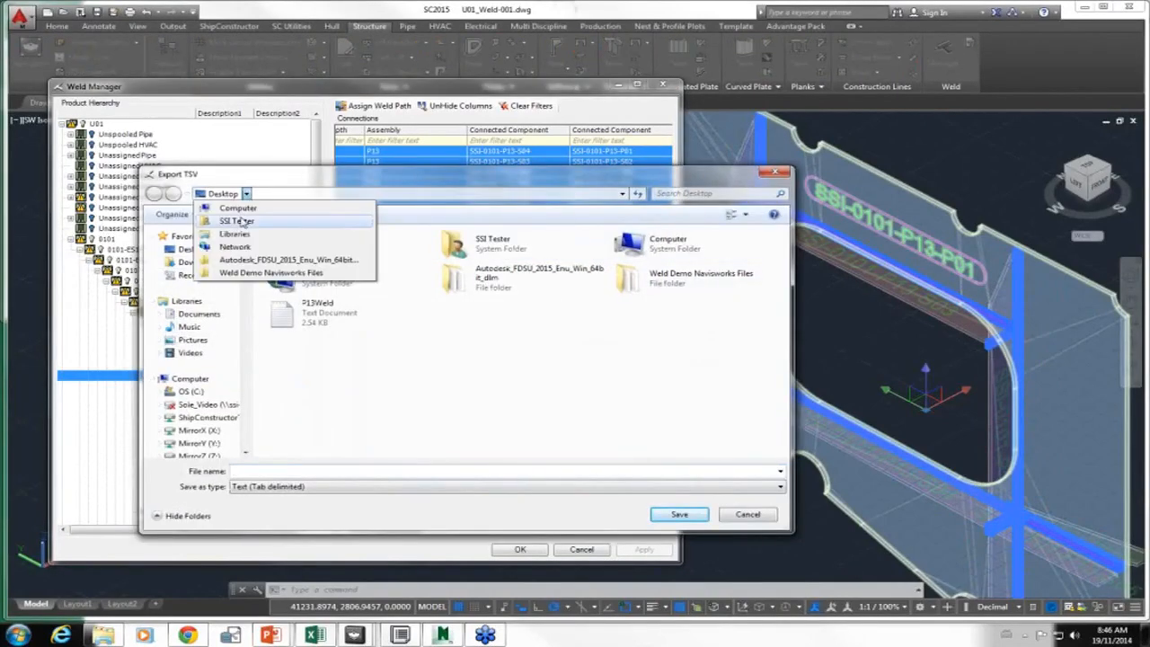
left_click(180, 392)
left_click(279, 470)
type("P13Weld.txt")
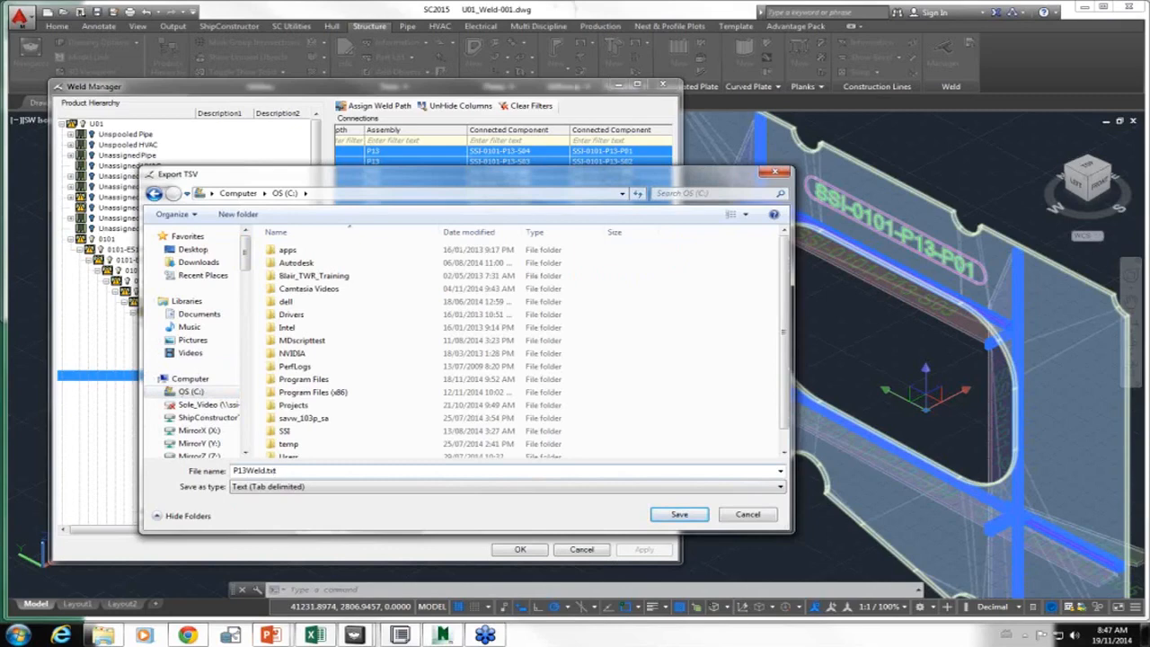
left_click(683, 517)
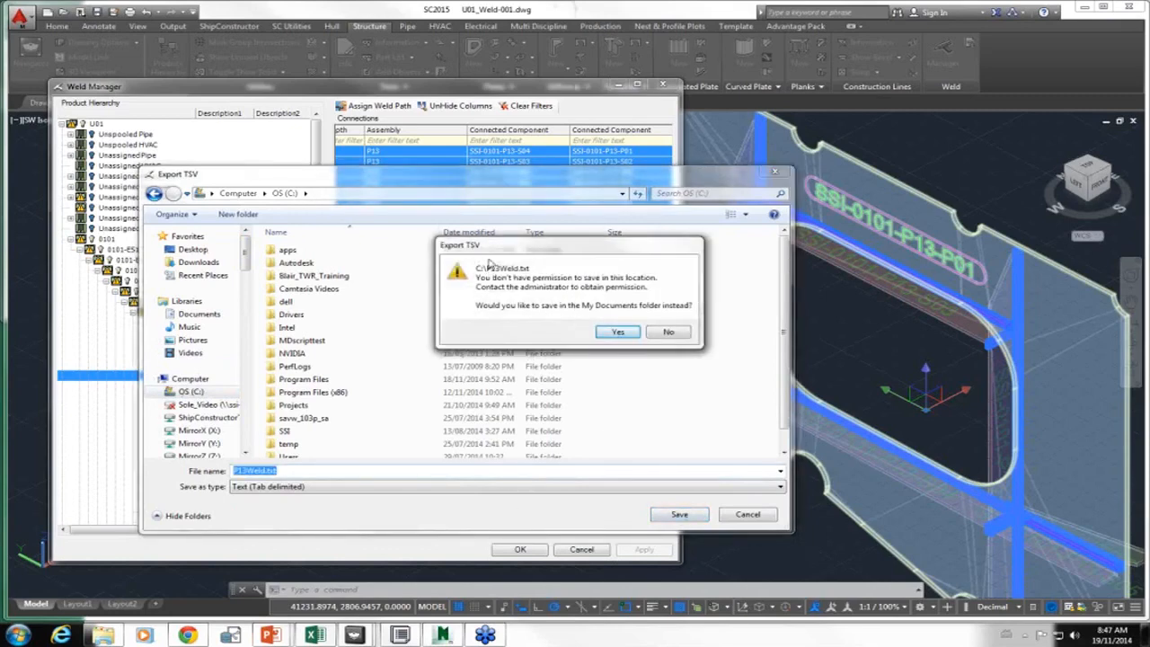
left_click(620, 332)
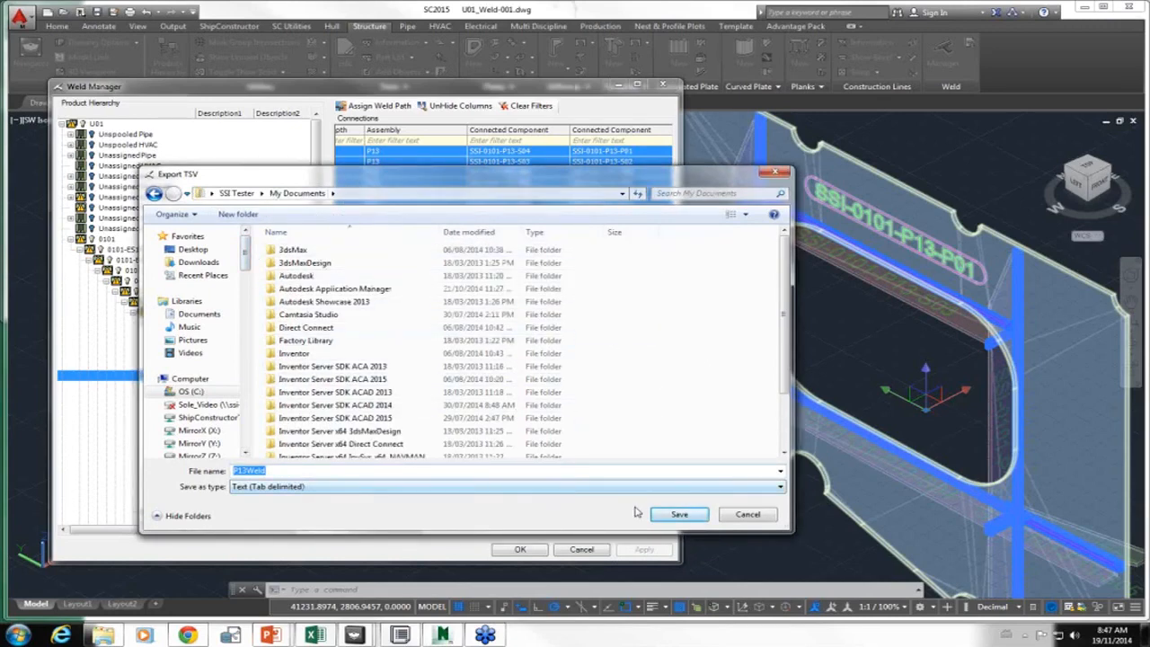
left_click(677, 517)
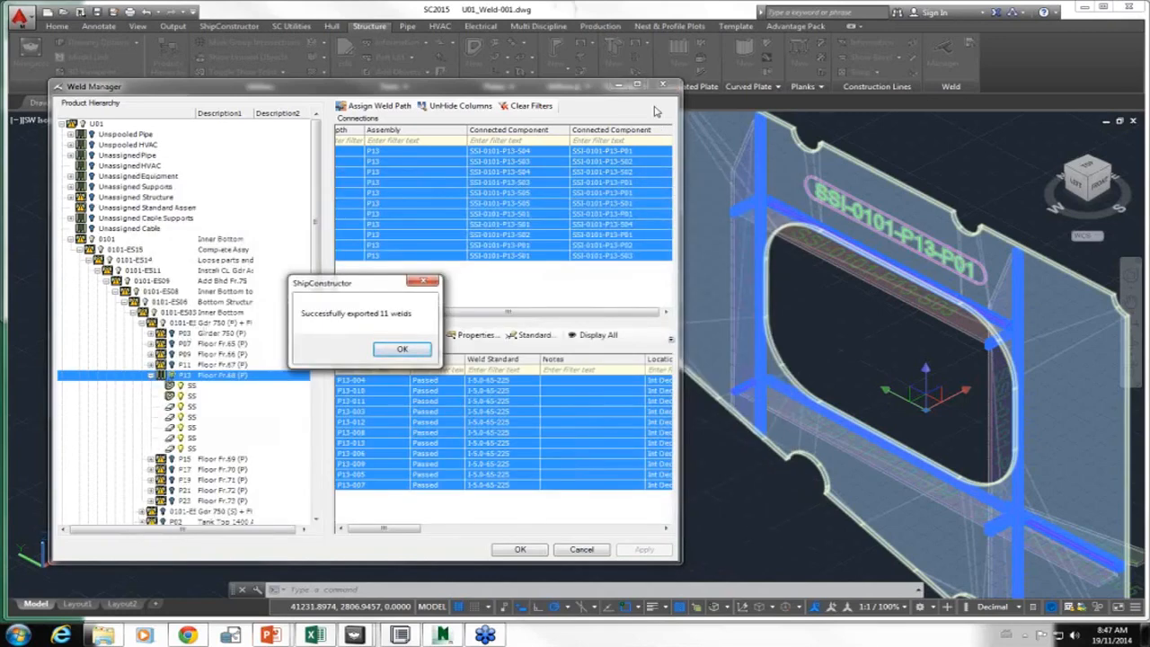
left_click(389, 352)
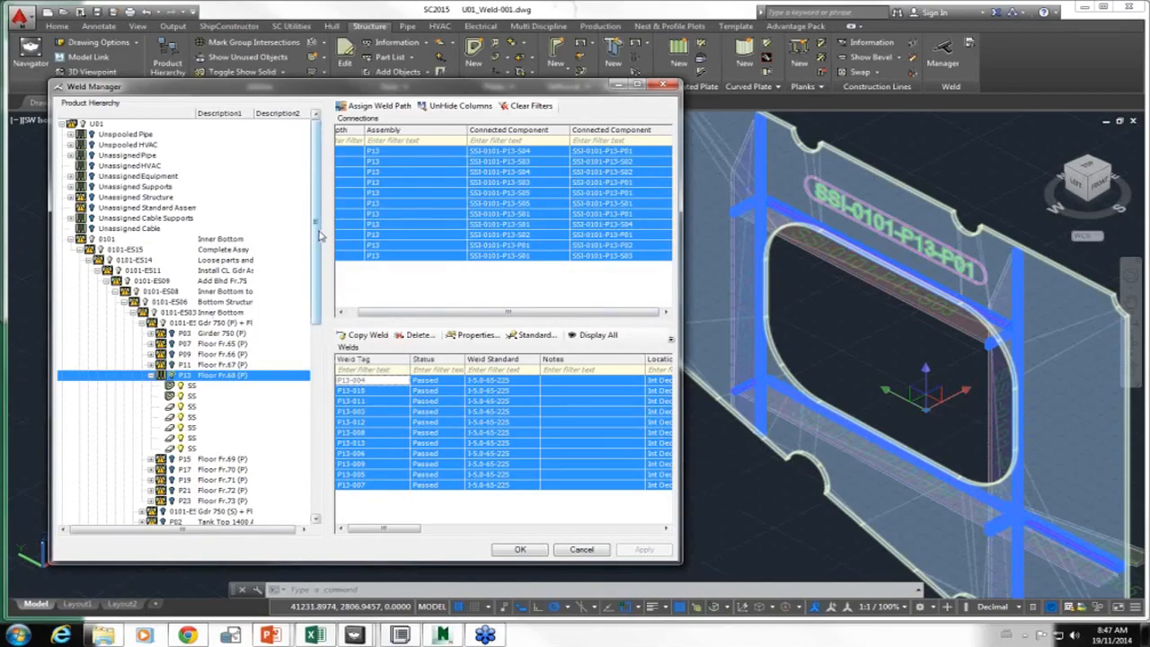
- Switch to Excel and open the P13Weld text file from the Desktop, with all file types listed
key("alt+Tab")
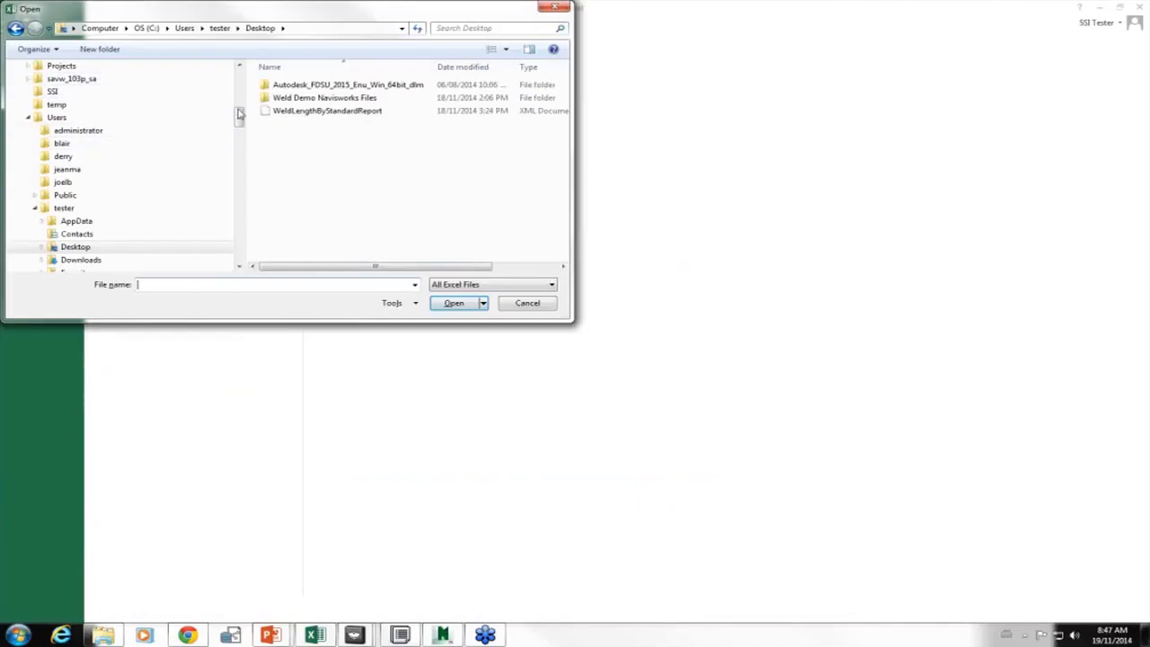
left_click_drag(240, 115, 240, 81)
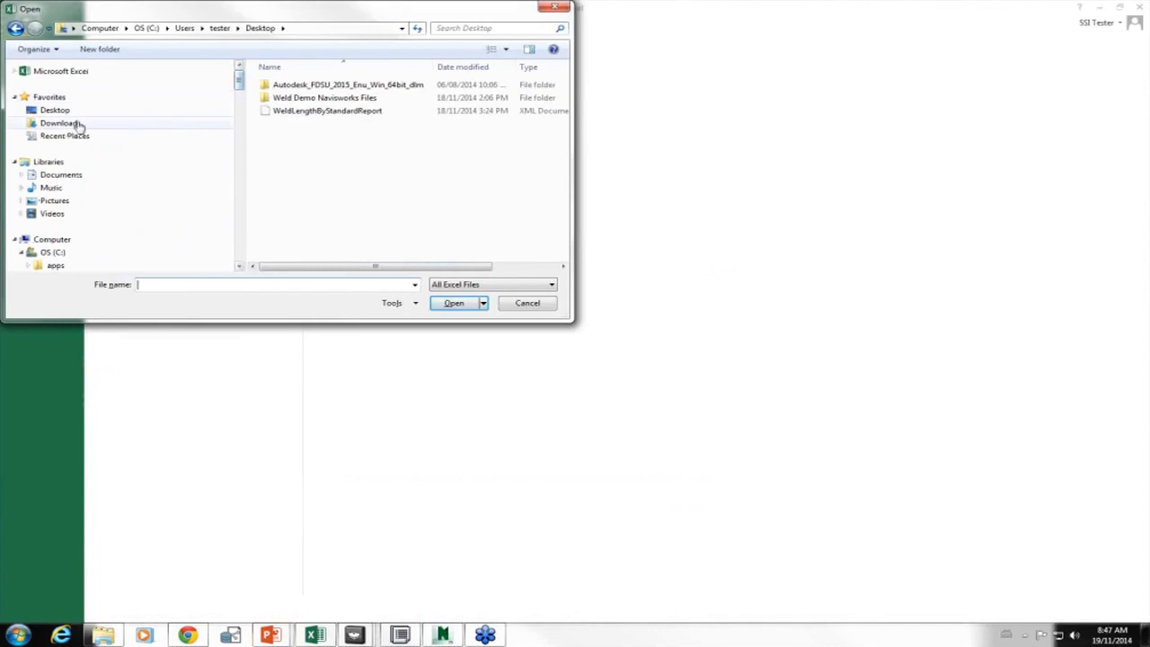
left_click(68, 111)
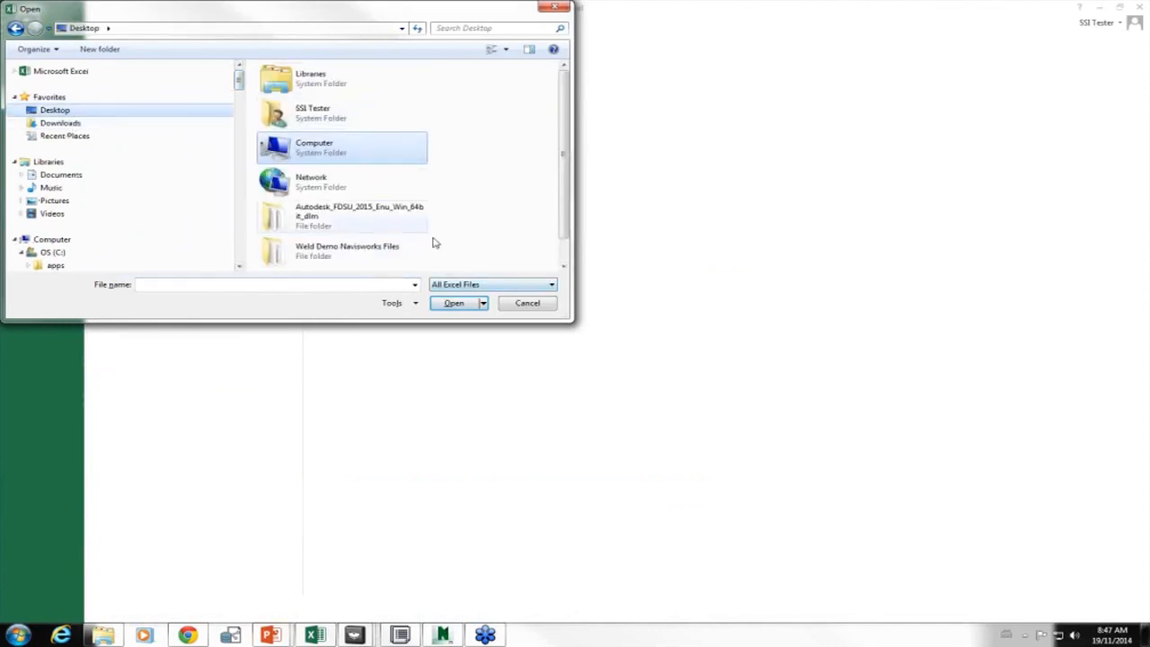
left_click(492, 284)
left_click(467, 294)
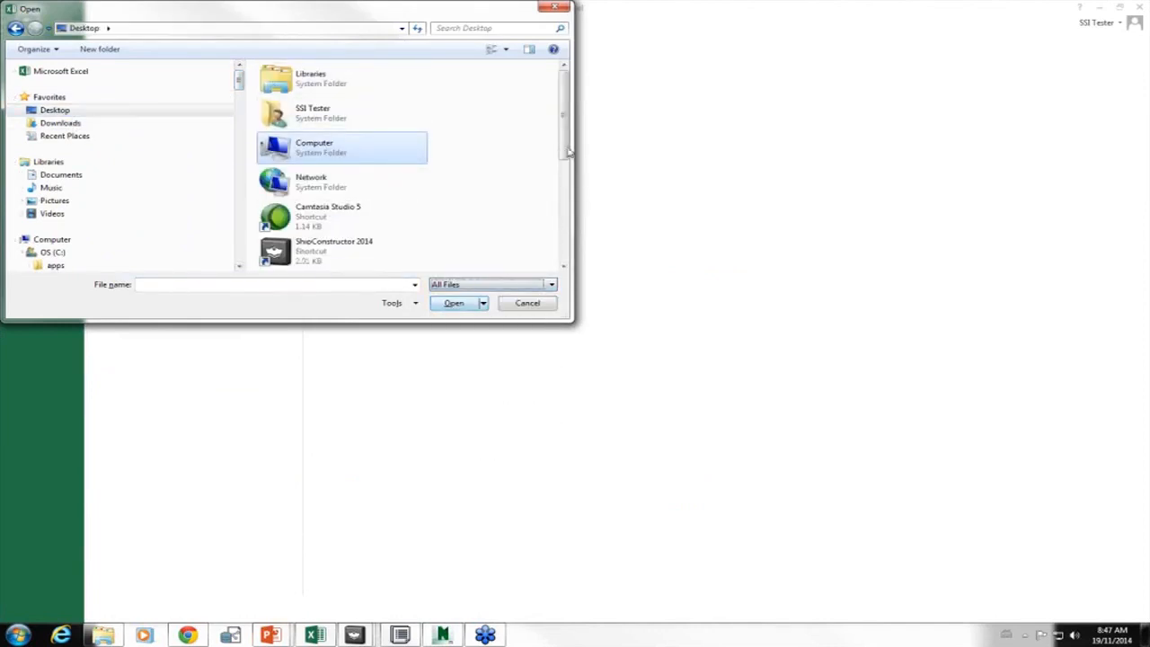
scroll(267, 214, "down", 5)
left_click(282, 189)
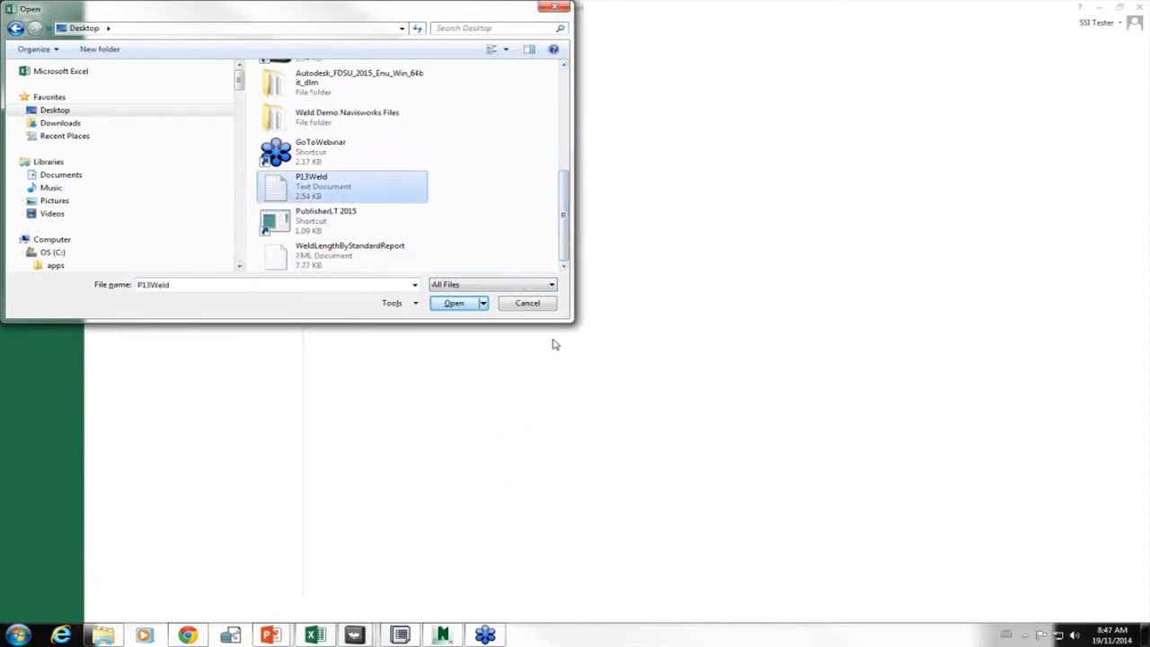
left_click(462, 304)
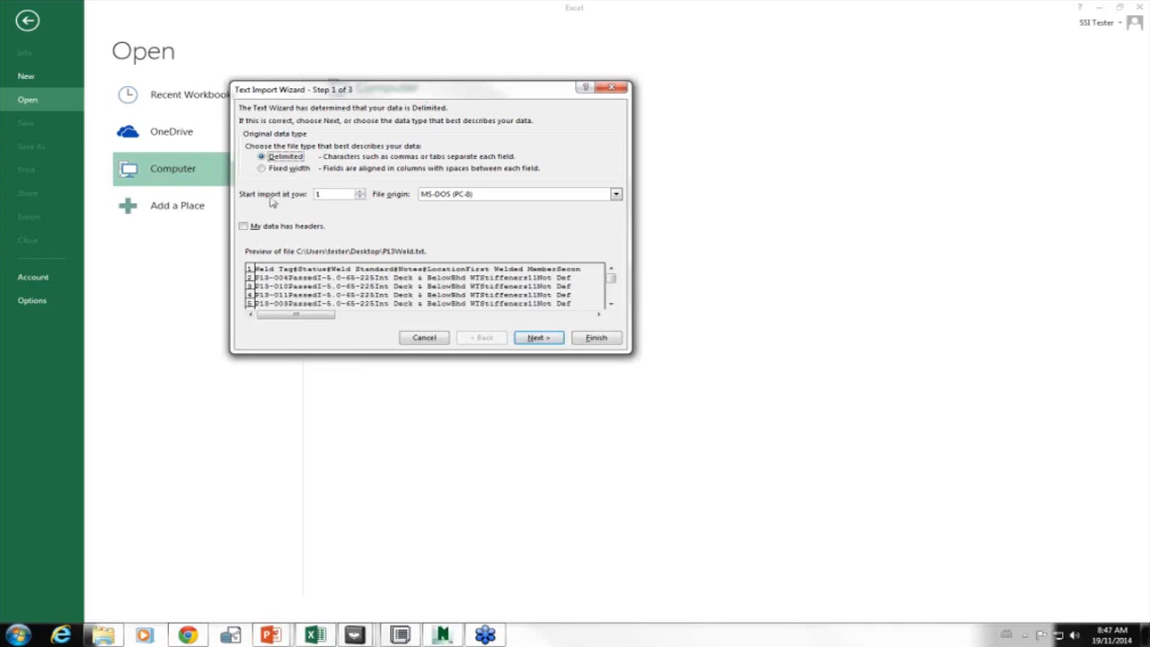
- Import the weld file as delimited text with headers, using Tab as the delimiter
left_click(243, 227)
left_click(539, 337)
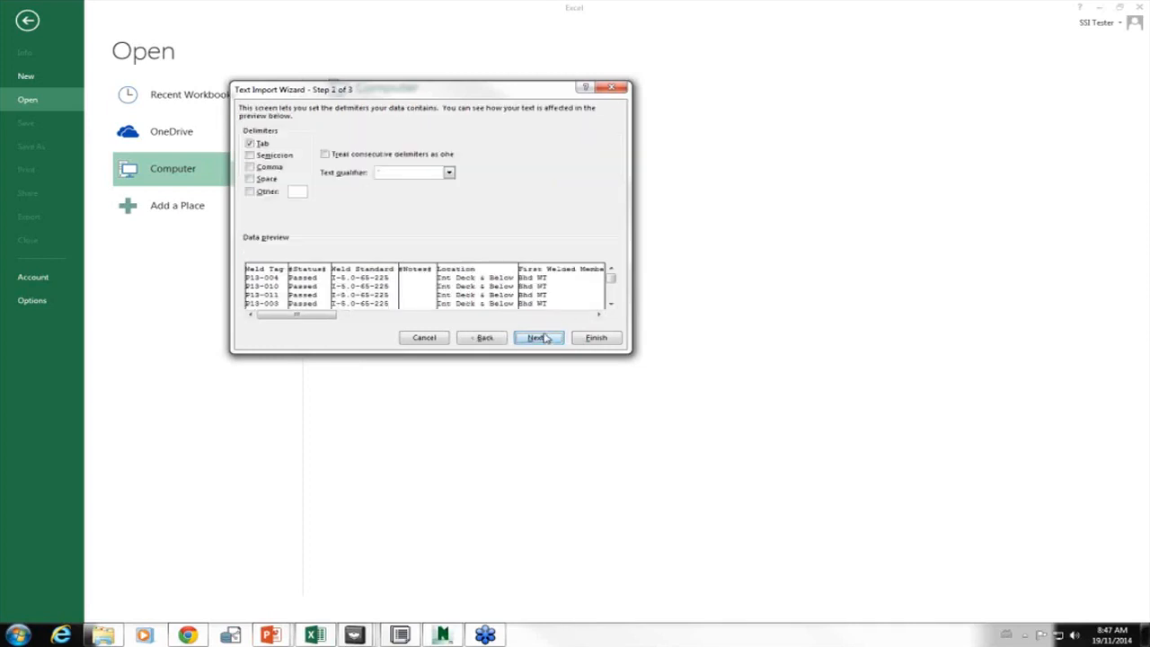
left_click(249, 143)
left_click(580, 344)
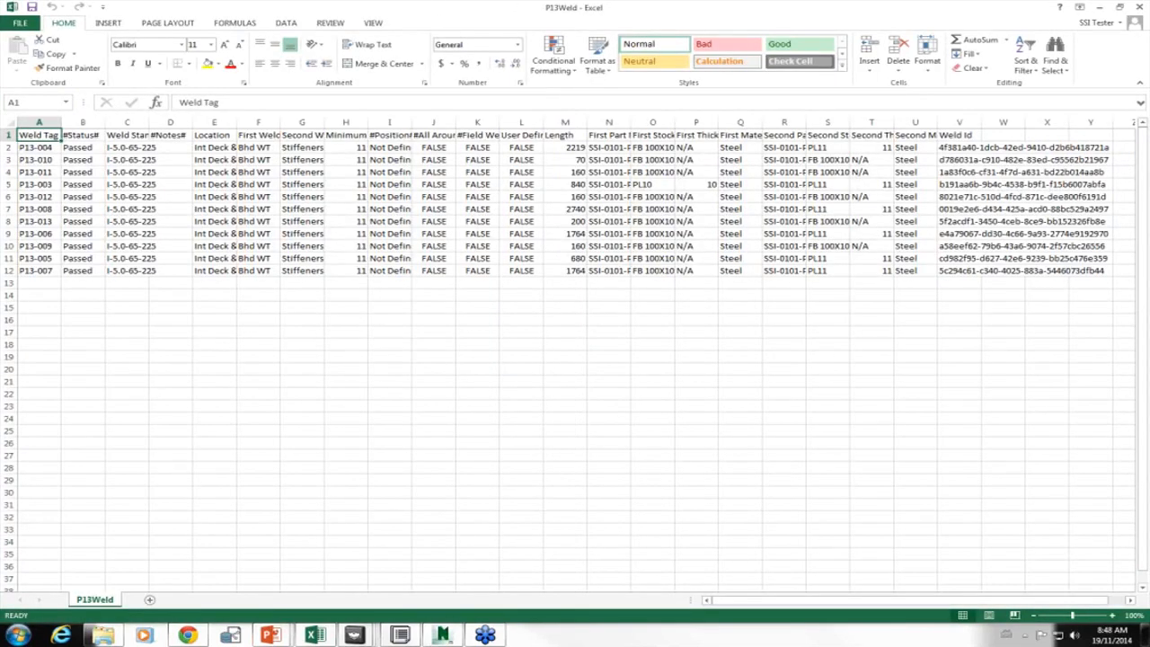
- AutoFit the width of every column in the P13Weld sheet
left_click(7, 122)
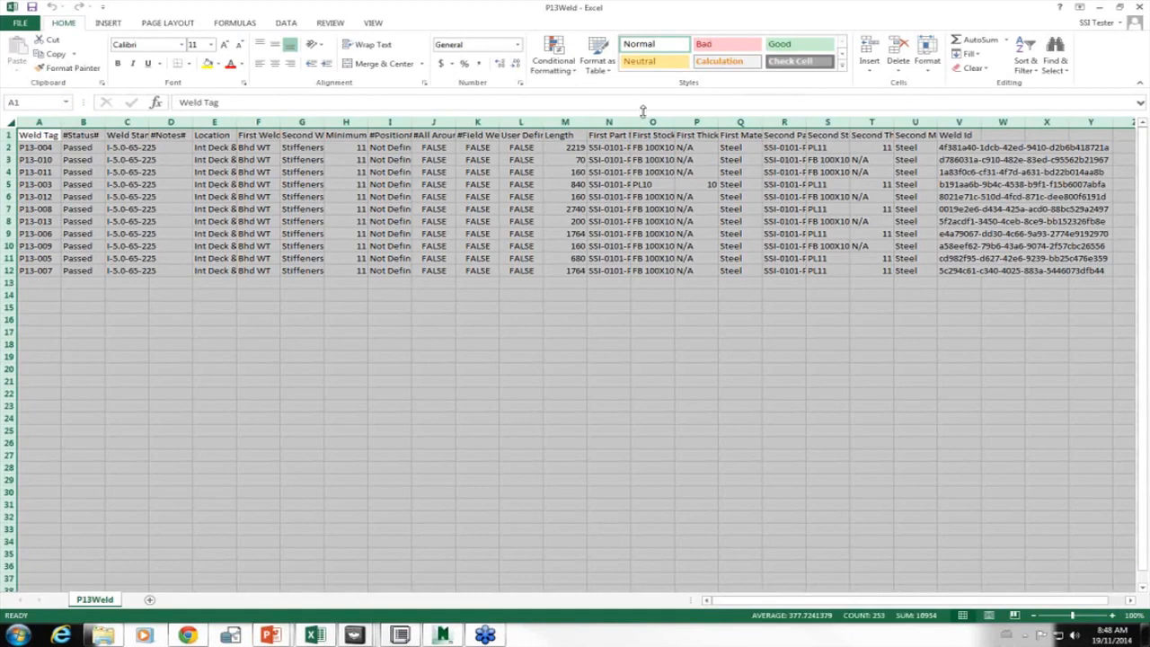
left_click(927, 65)
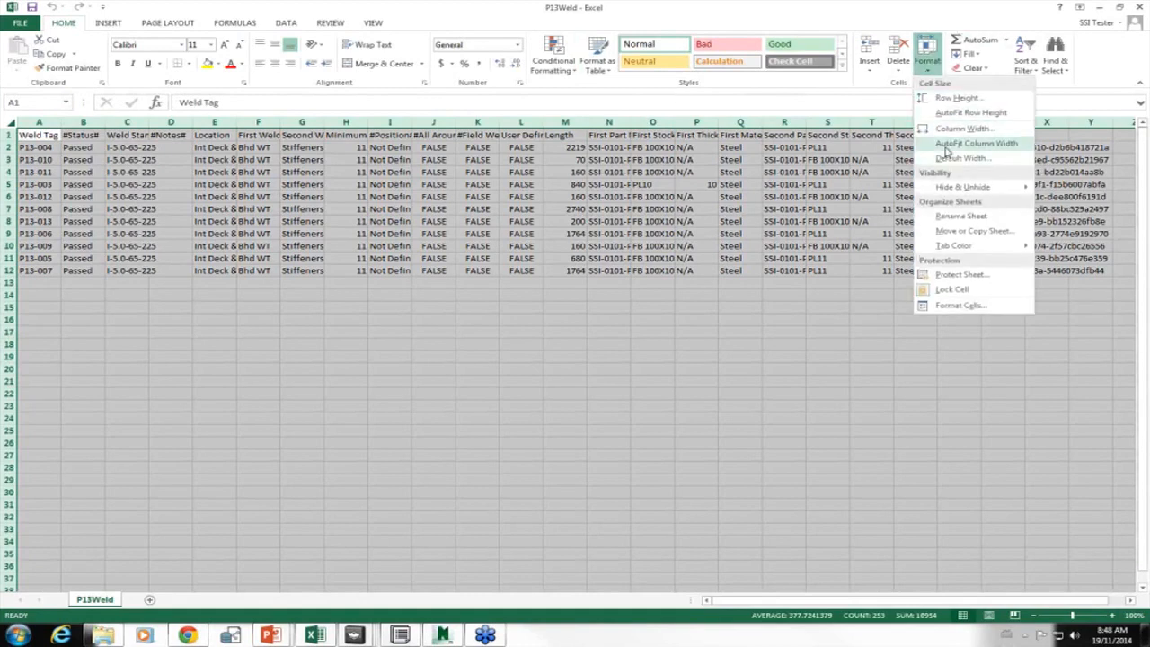
left_click(977, 143)
left_click(568, 384)
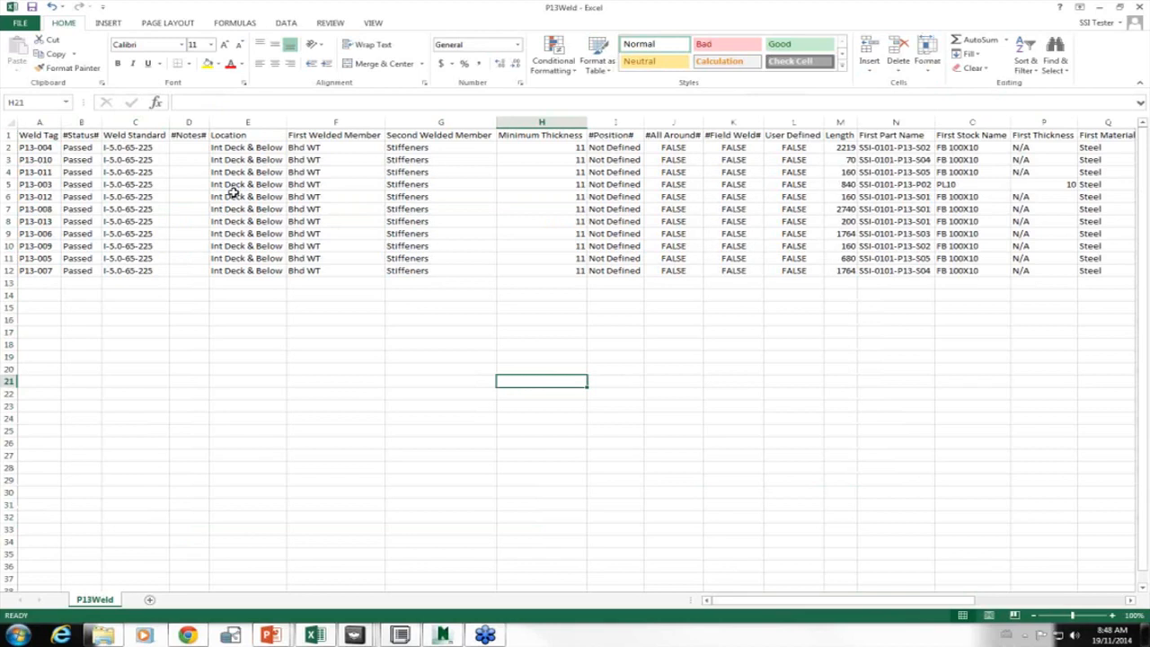
- Set the status of weld P13-004 in B2 to Welded and fill it down to row 12
left_click(76, 157)
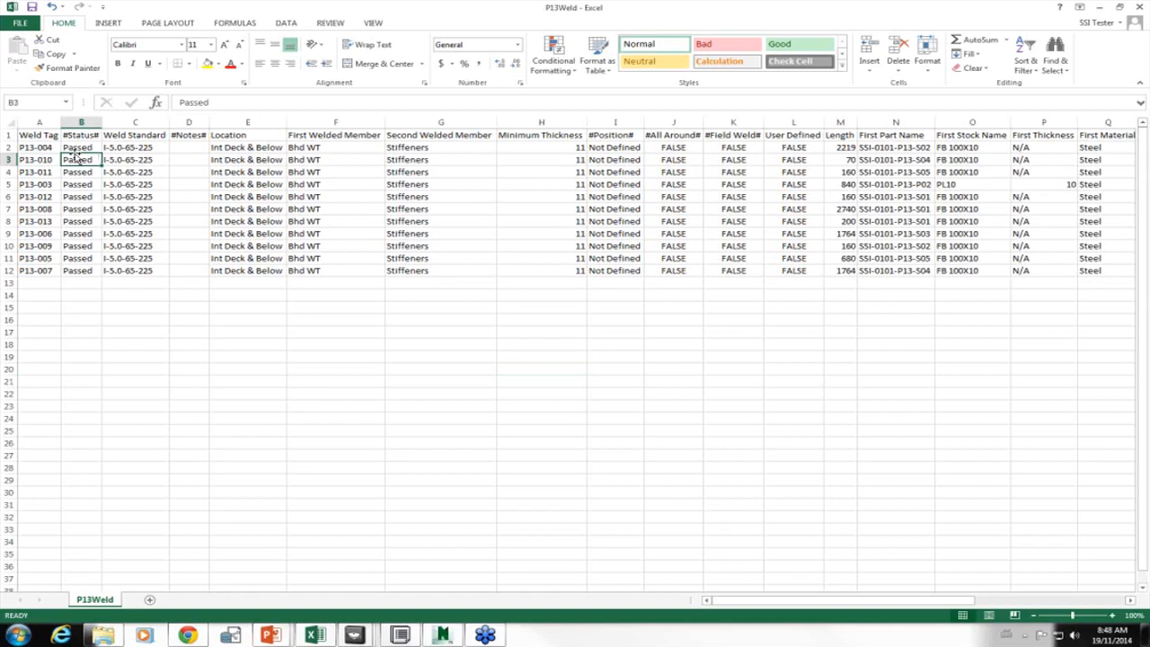
left_click(77, 149)
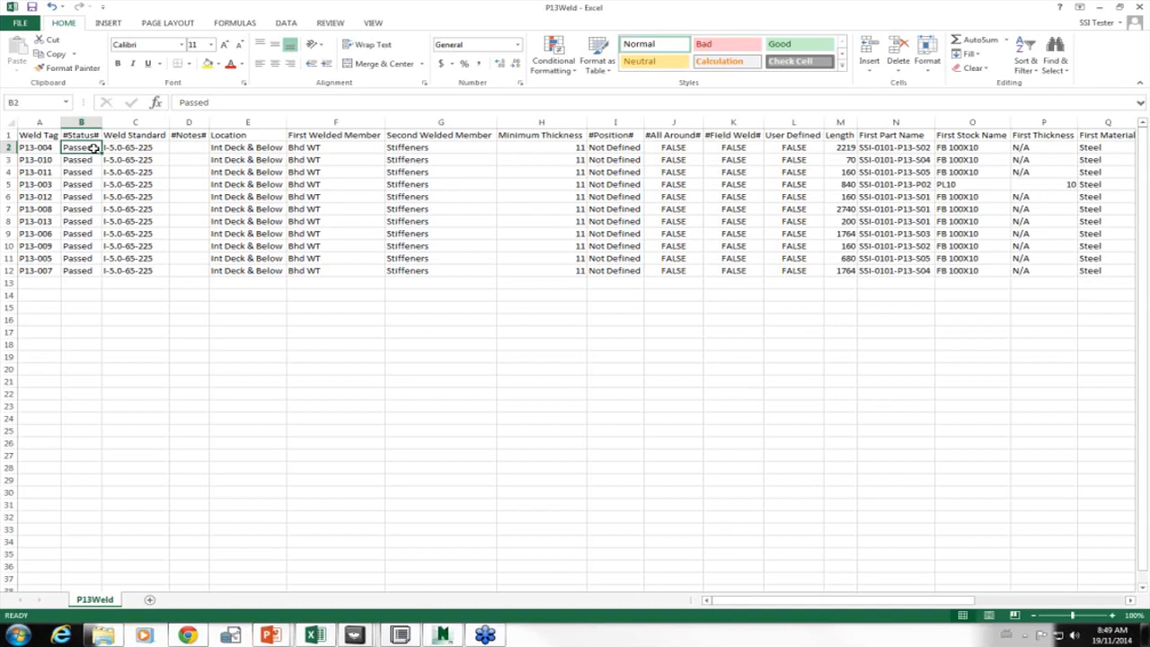
type("Welde")
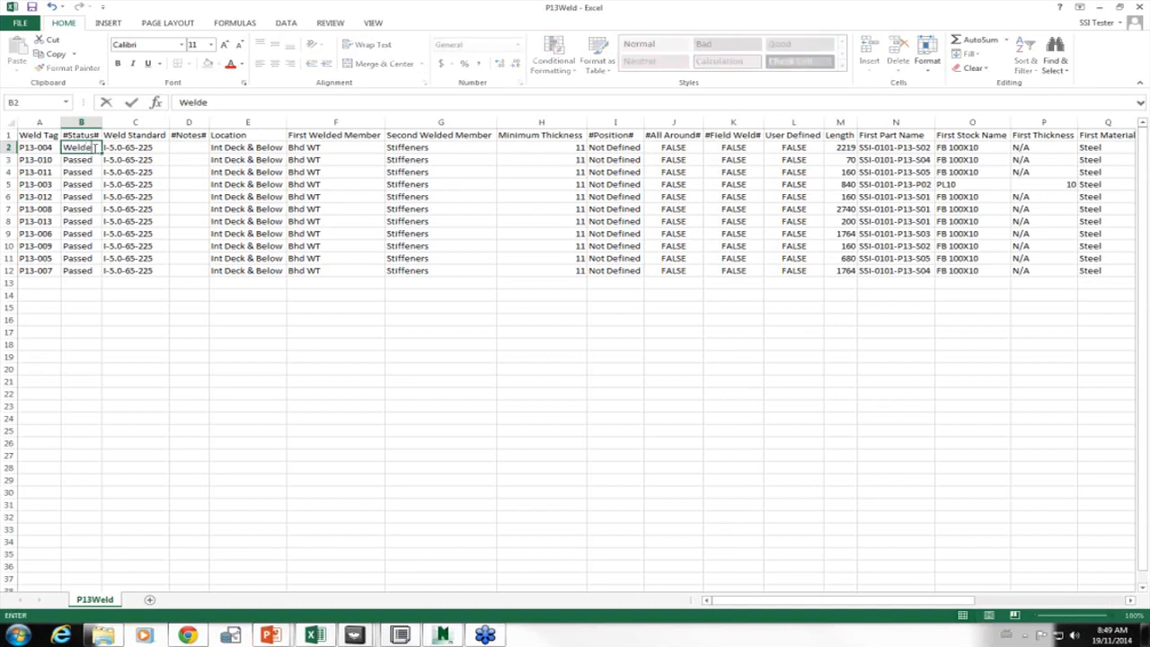
type("d")
key("Return")
left_click(94, 148)
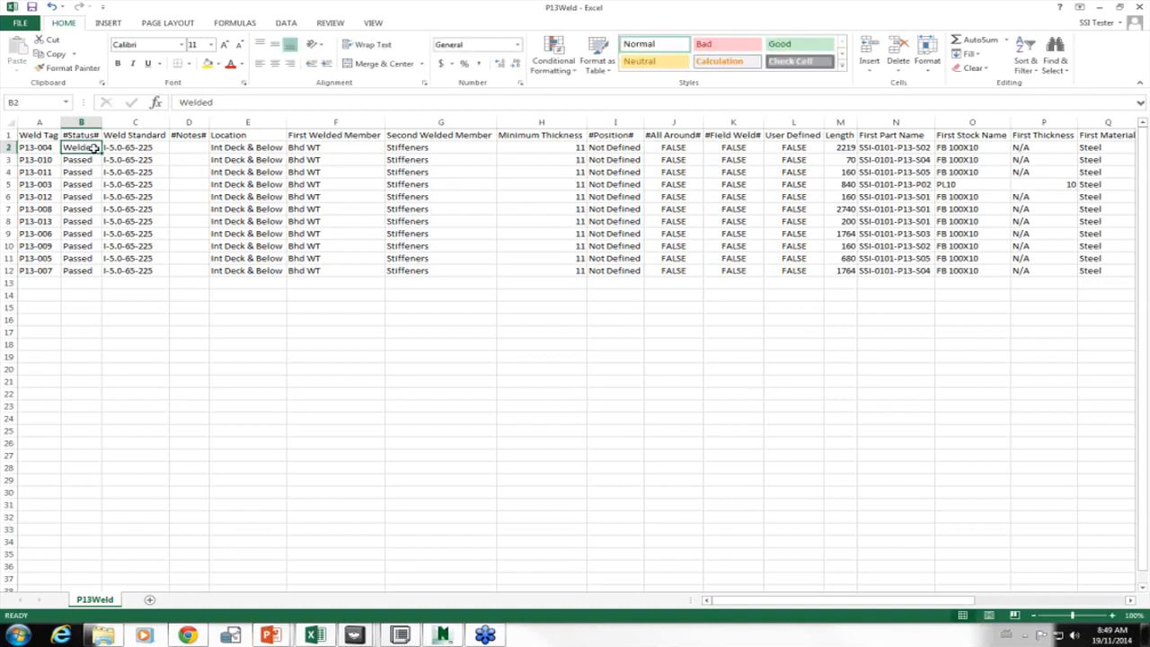
left_click_drag(101, 154, 90, 274)
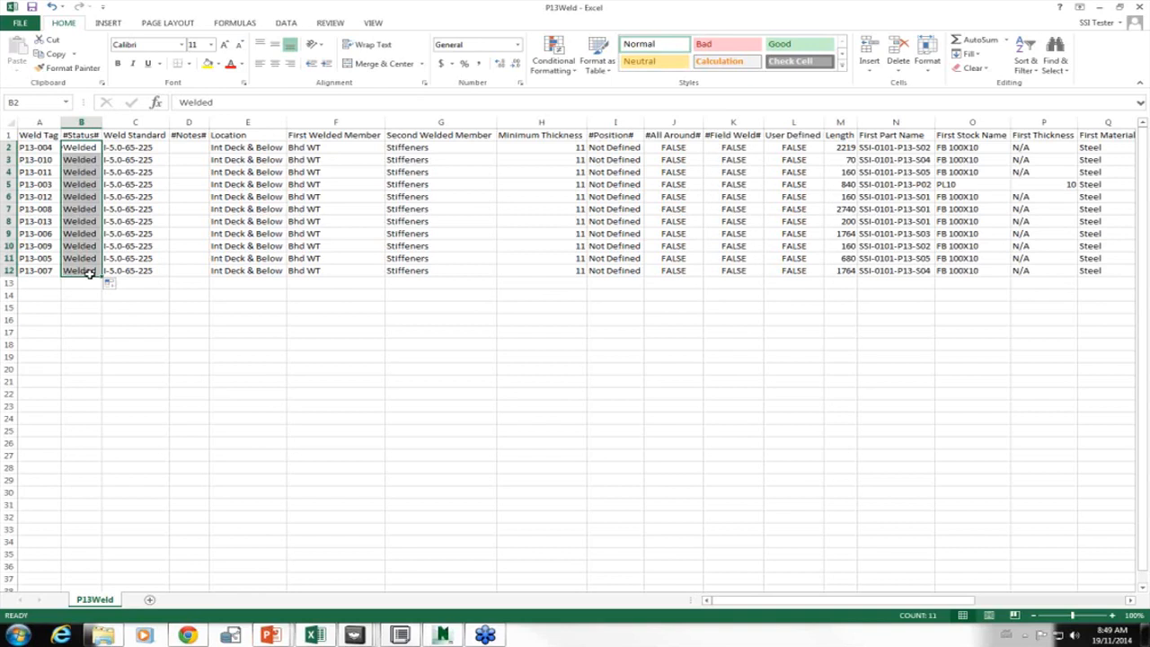
- Change the status in B2 to Passed and fill it down to weld P13-008 in row 7
left_click(75, 147)
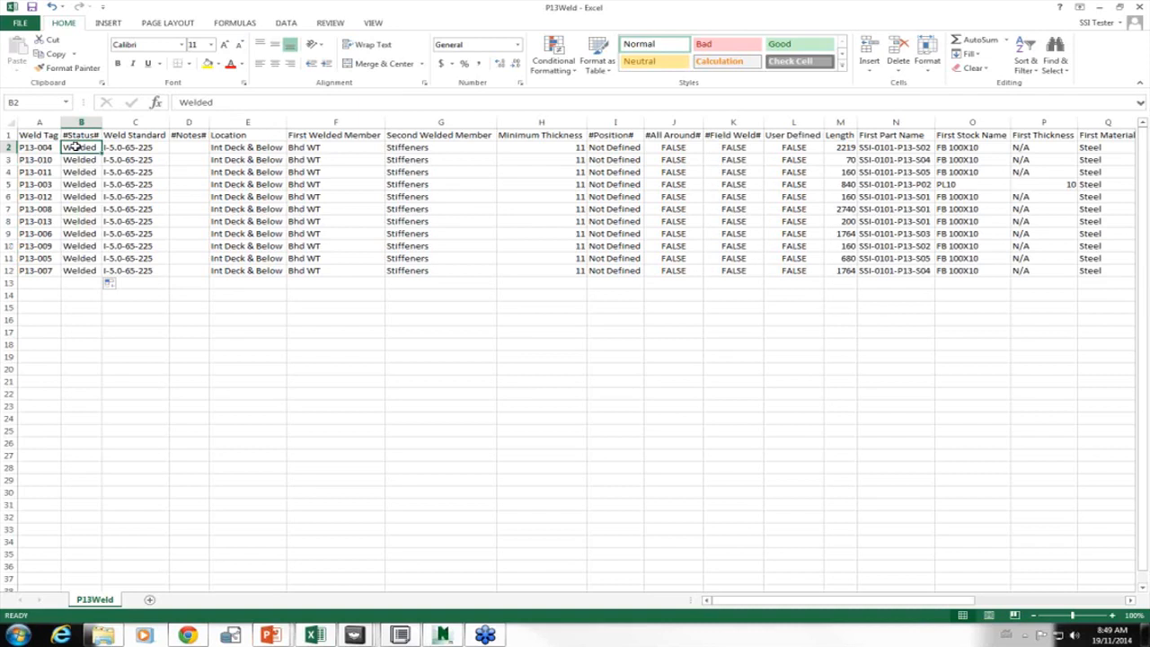
type("Passed")
key("Return")
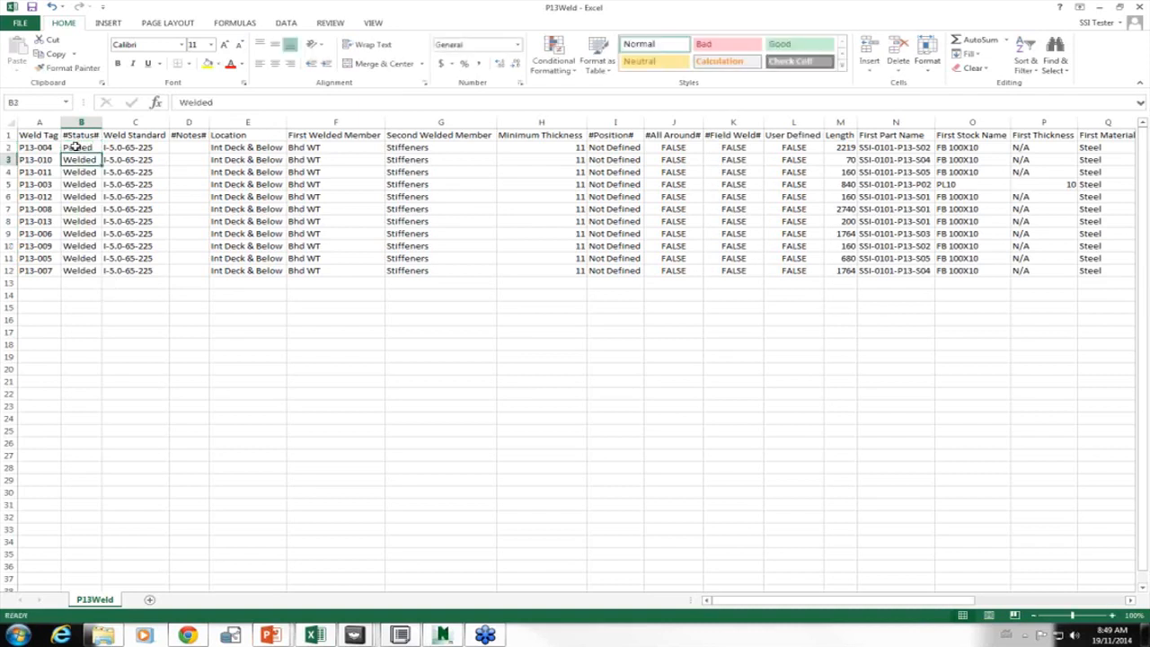
left_click(76, 146)
left_click_drag(102, 153, 96, 213)
- Set the status of weld P13-008 in B7 to Failed
left_click(88, 209)
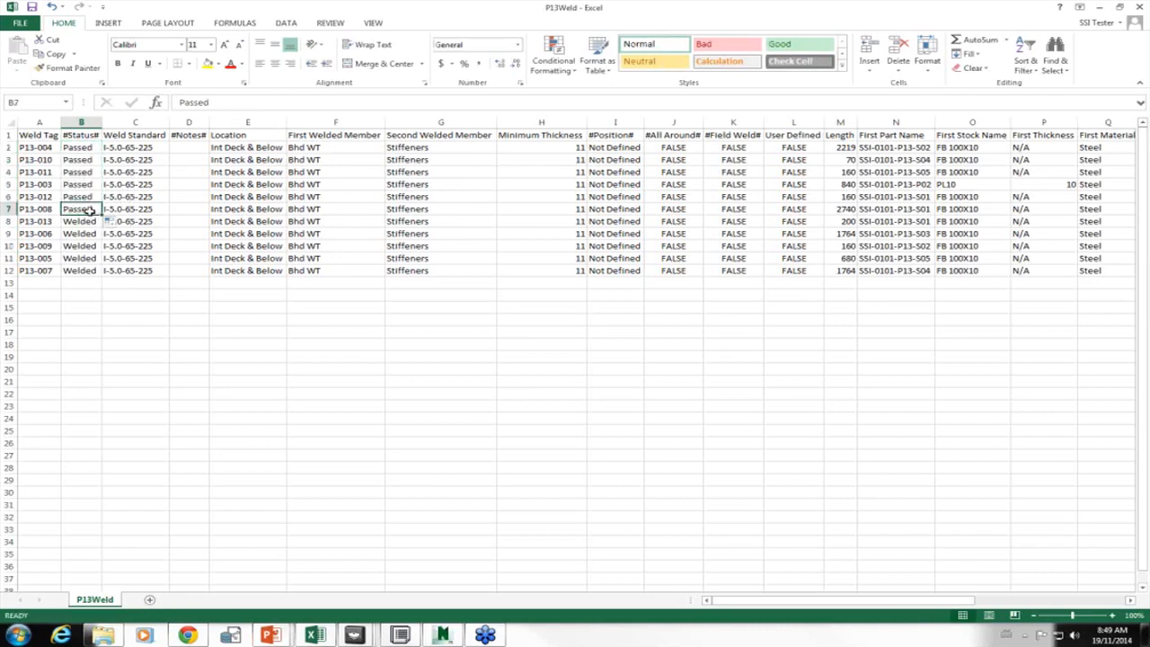
type("Failed")
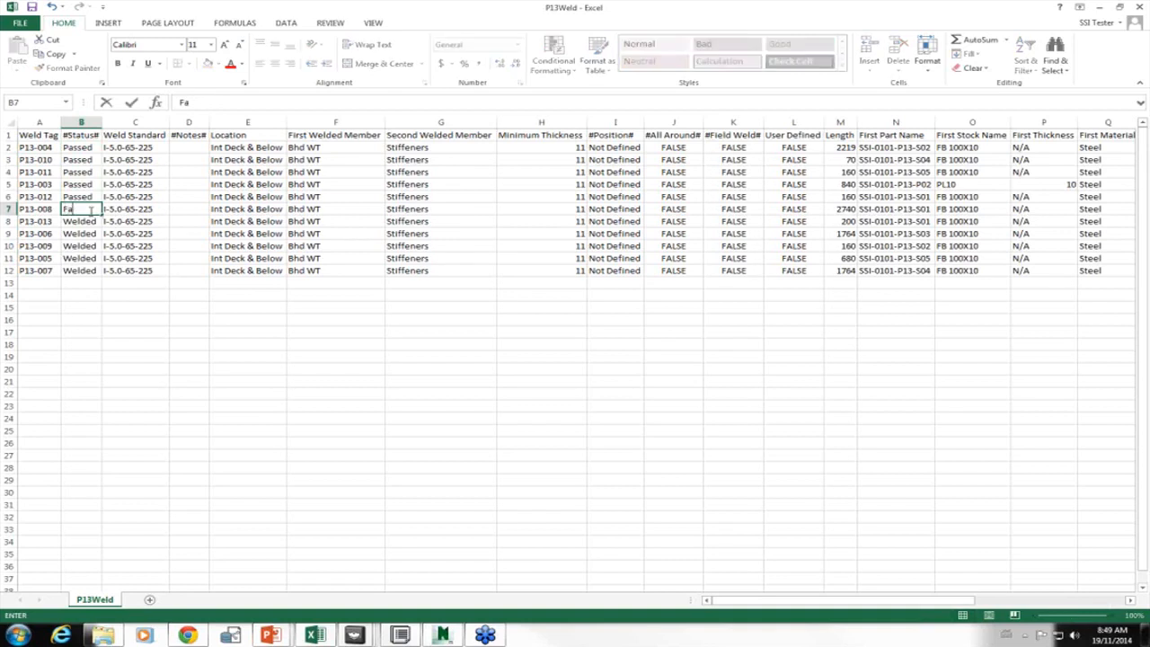
key("Up")
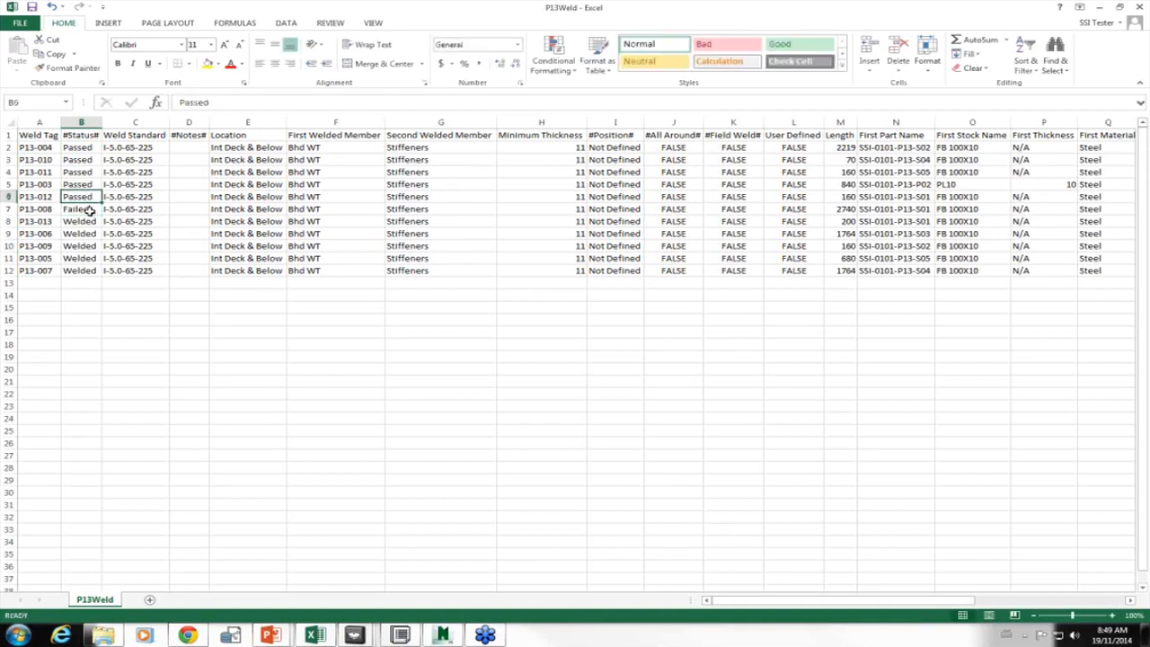
left_click(89, 210)
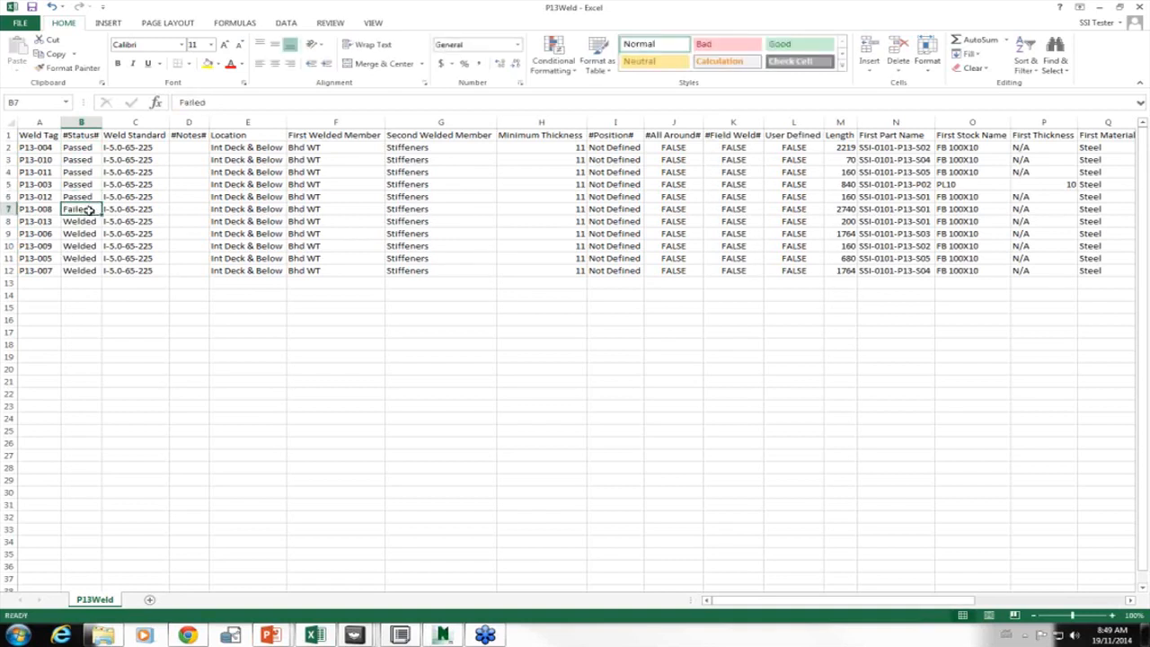
- Enter the note "Too small" for weld P13-008 and fit the #Notes# column width to its contents
key("Right")
key("Right")
key("Right")
key("Right")
key("Right")
key("Right")
key("Right")
key("Right")
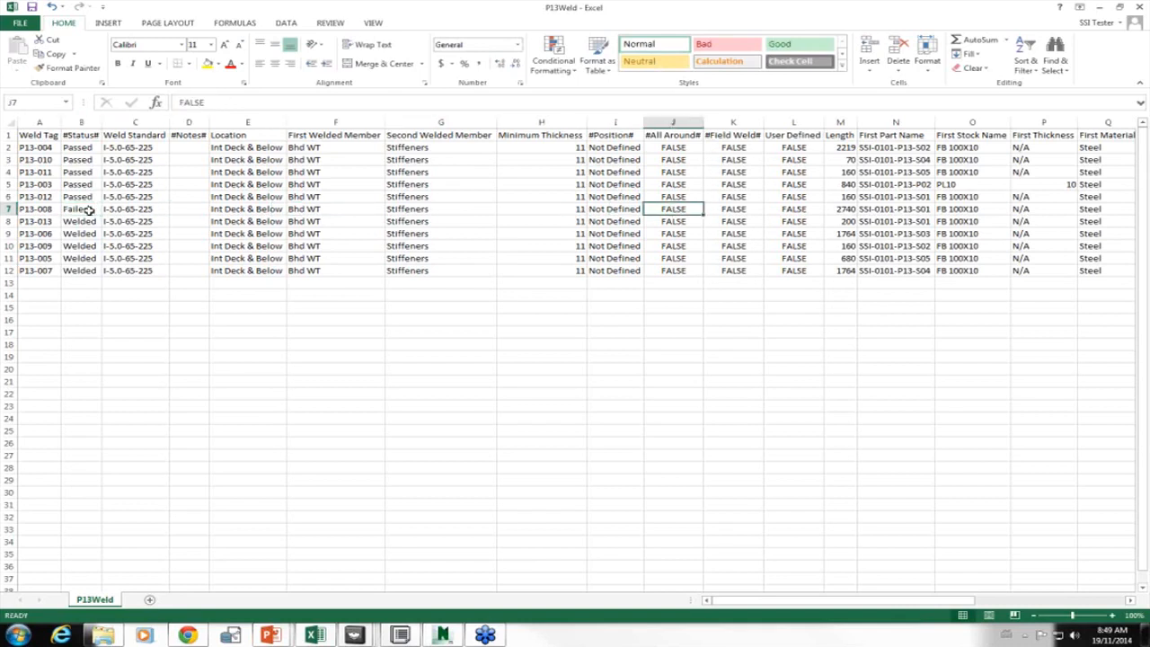
left_click(188, 207)
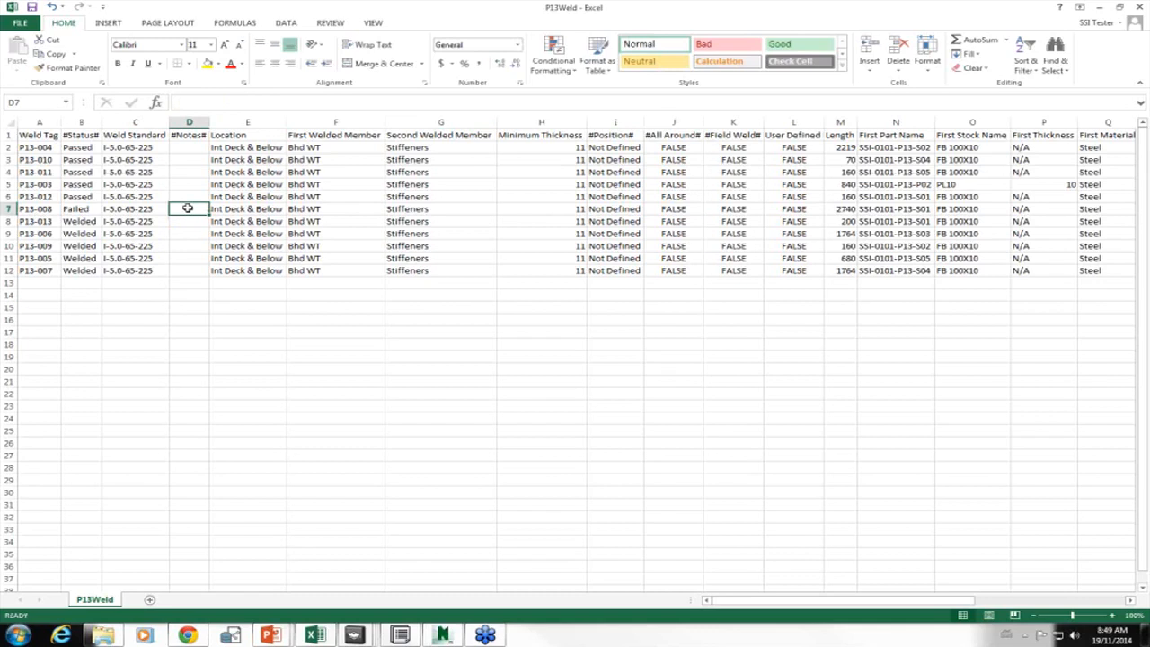
type("Too small")
key("Return")
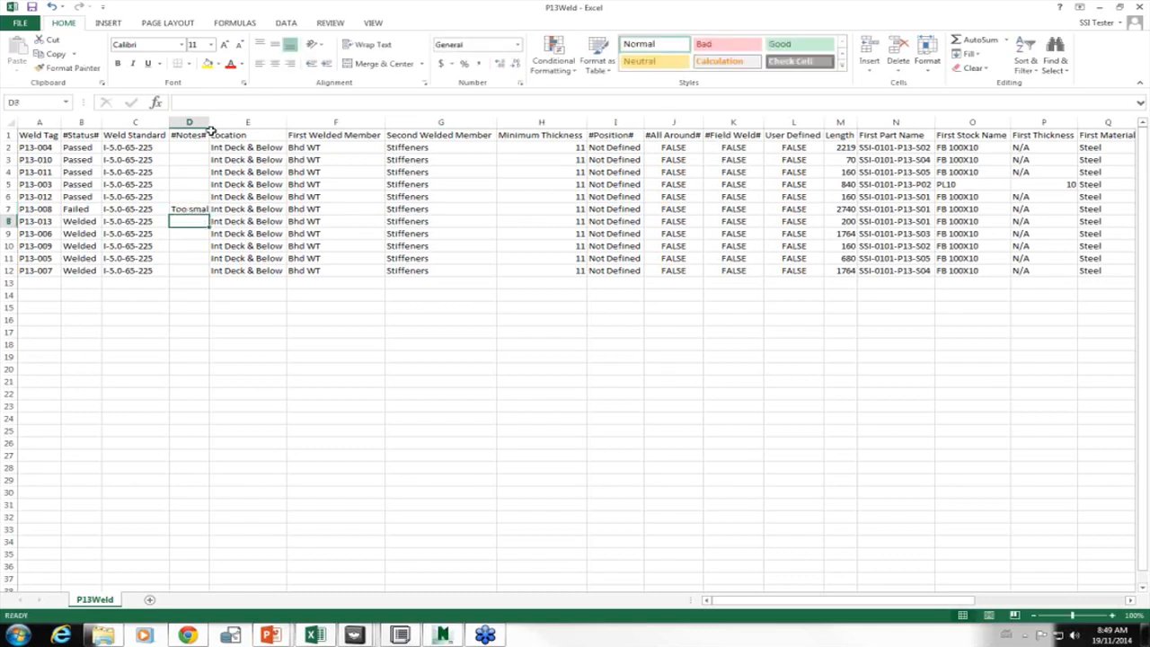
double_click(209, 121)
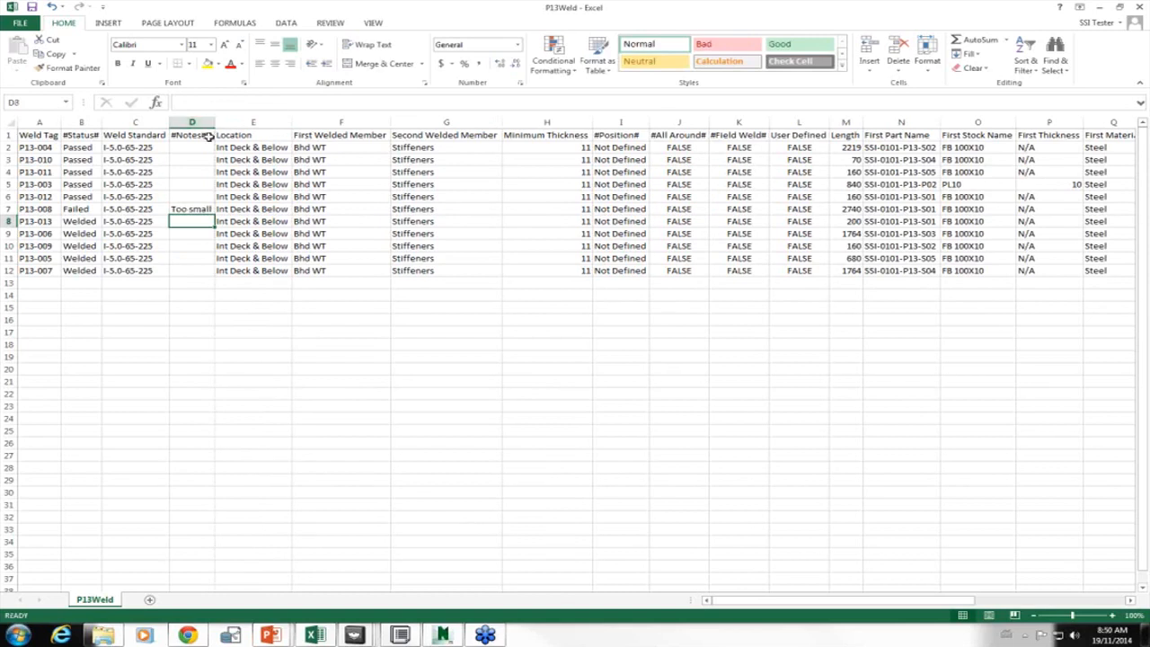
- Save the P13Weld sheet, keeping the tab-delimited text format, and switch to the Weld Manager in ShipConstructor
key("ctrl+s")
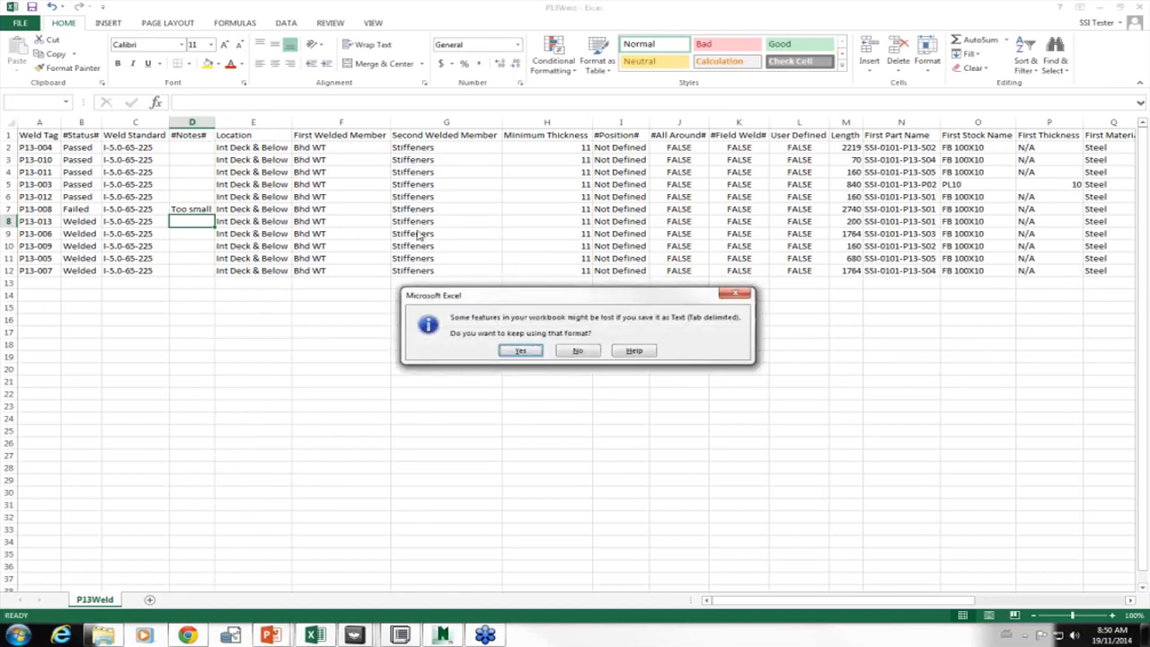
left_click(520, 350)
key("alt+Tab")
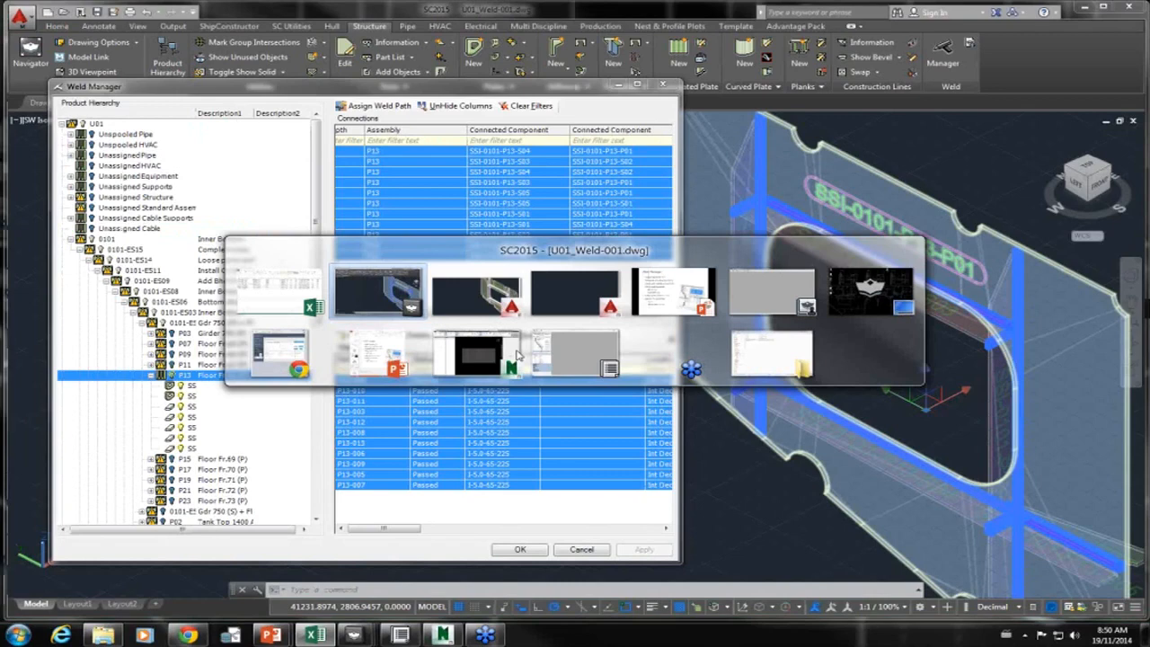
left_click(300, 88)
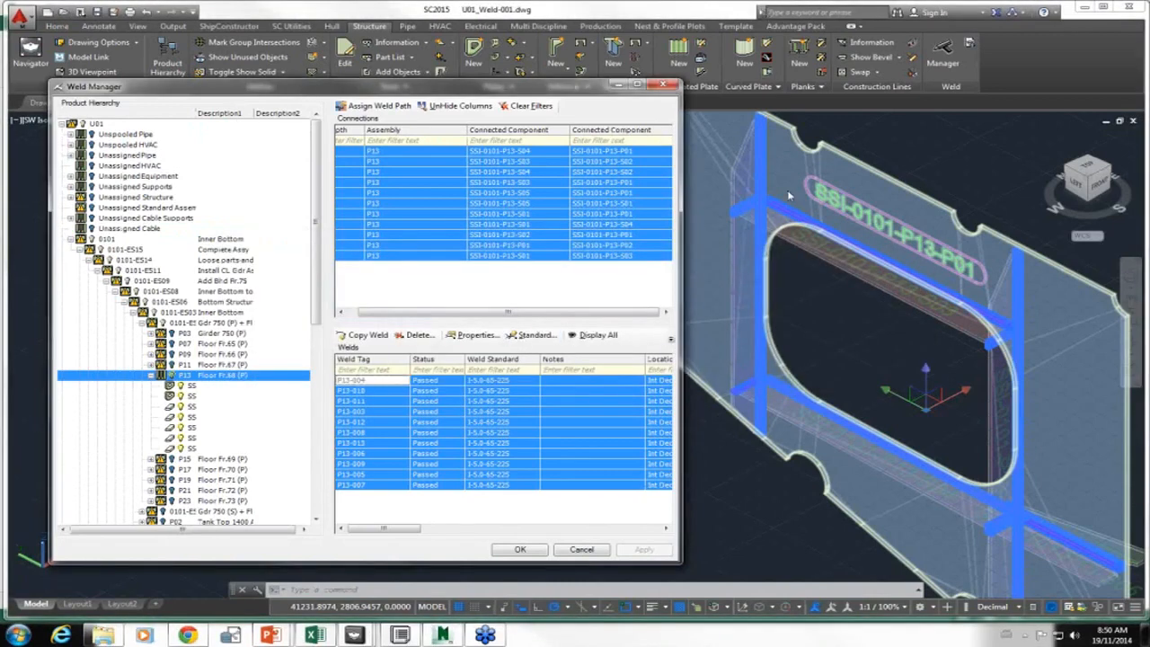
- Import the P13Weld text file from the Desktop into the welds list with TSV Import
left_click(671, 337)
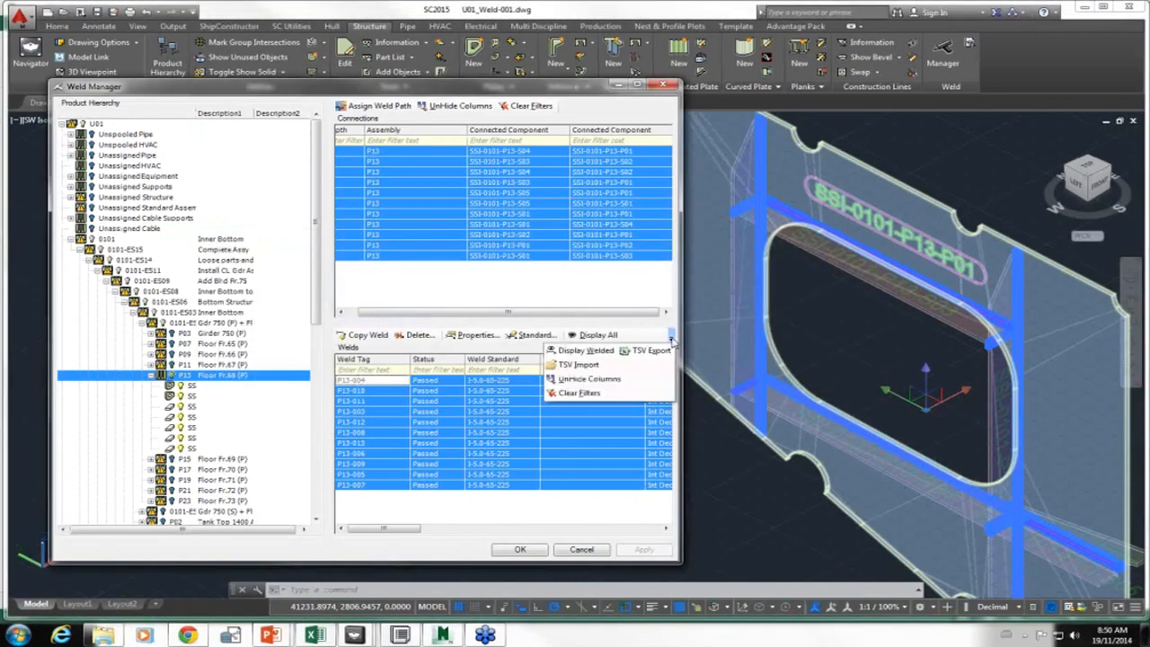
left_click(594, 368)
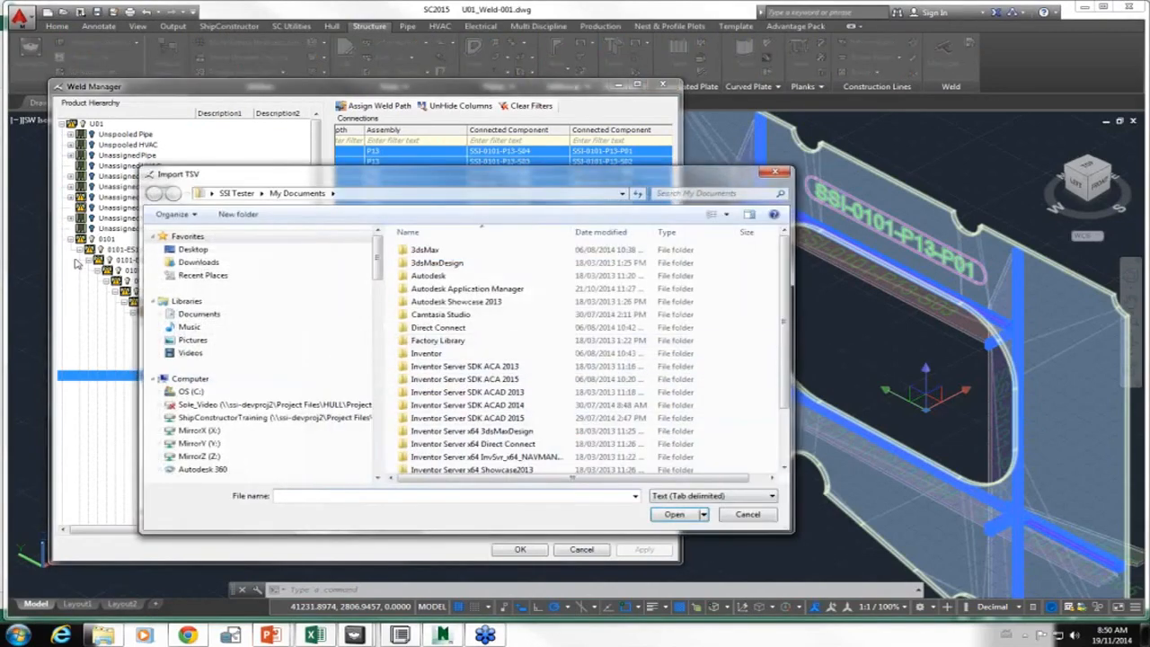
left_click(192, 249)
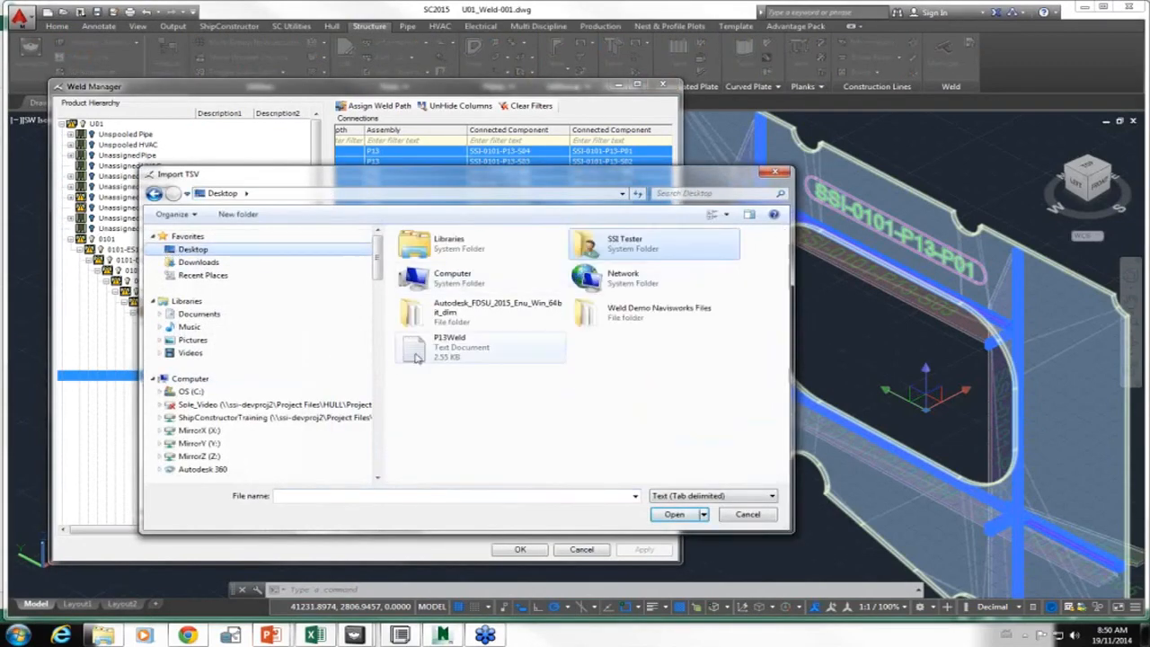
left_click(450, 342)
left_click(674, 514)
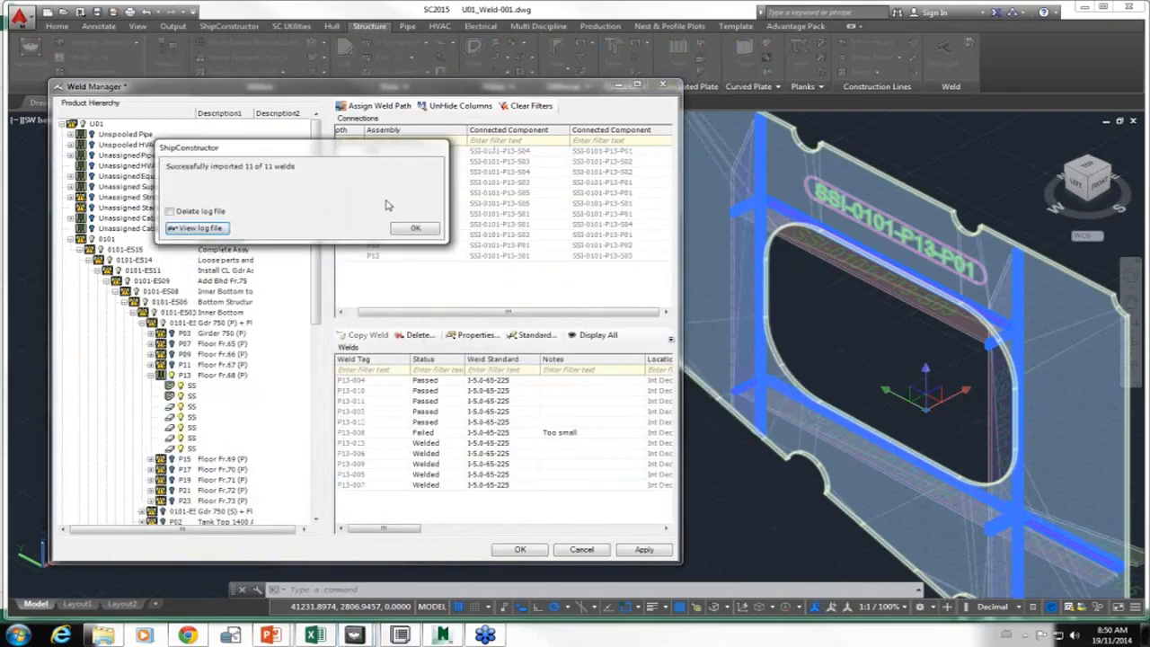
- Dismiss the import report and highlight the failed weld noted "Too small" in the model
left_click(416, 228)
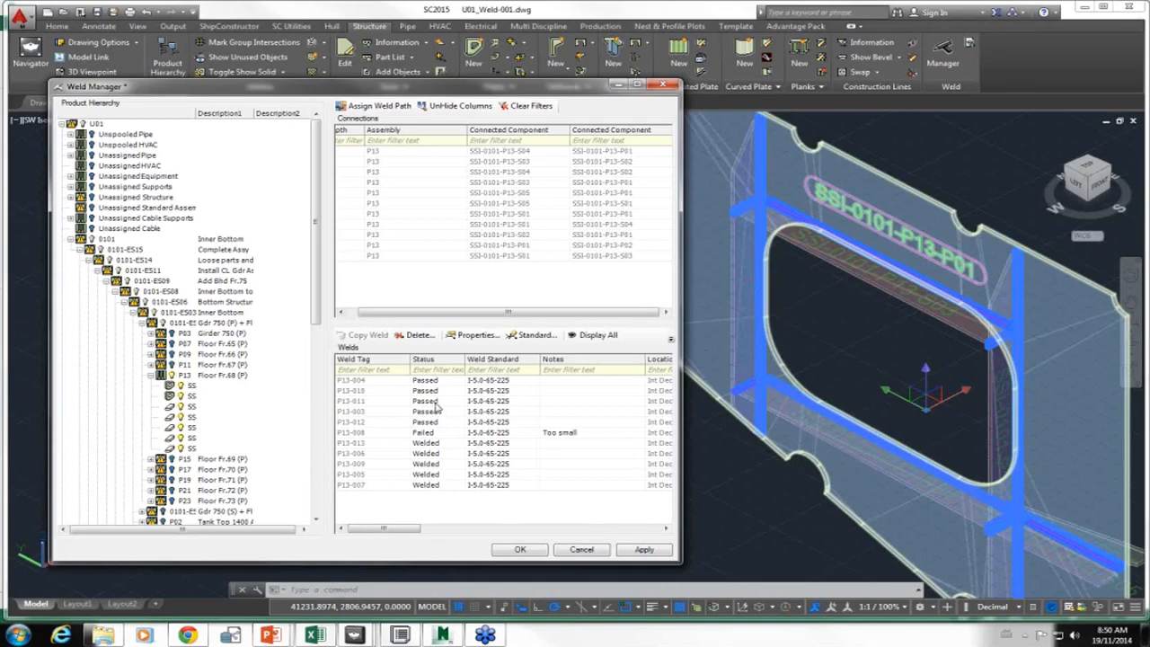
left_click(553, 435)
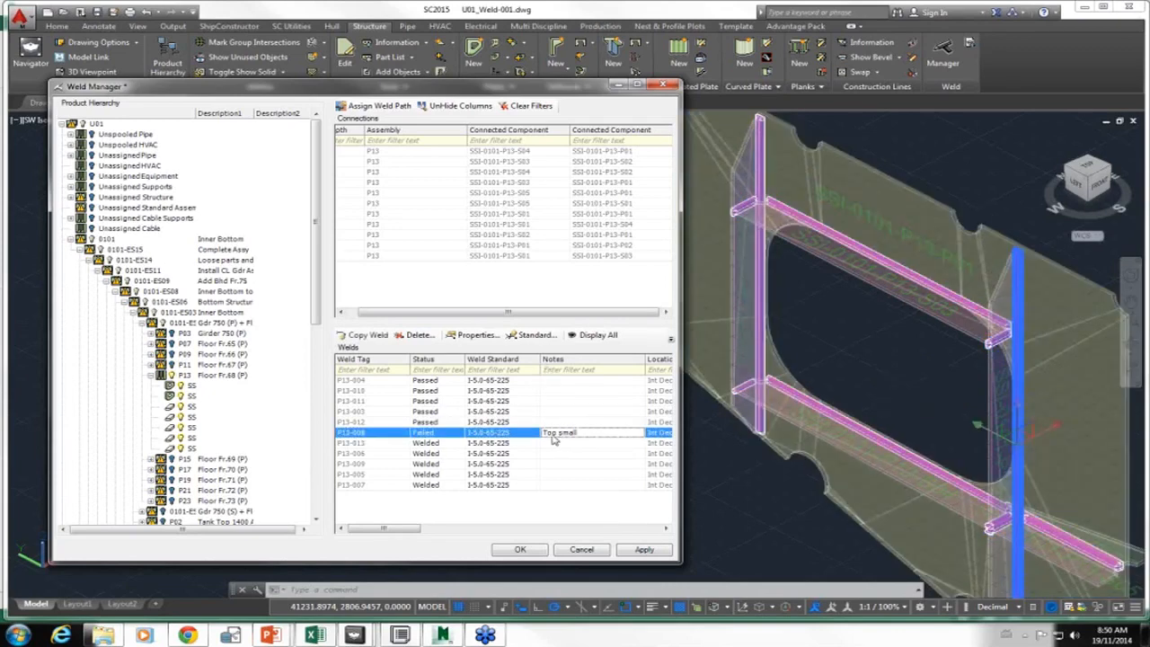
left_click(717, 527)
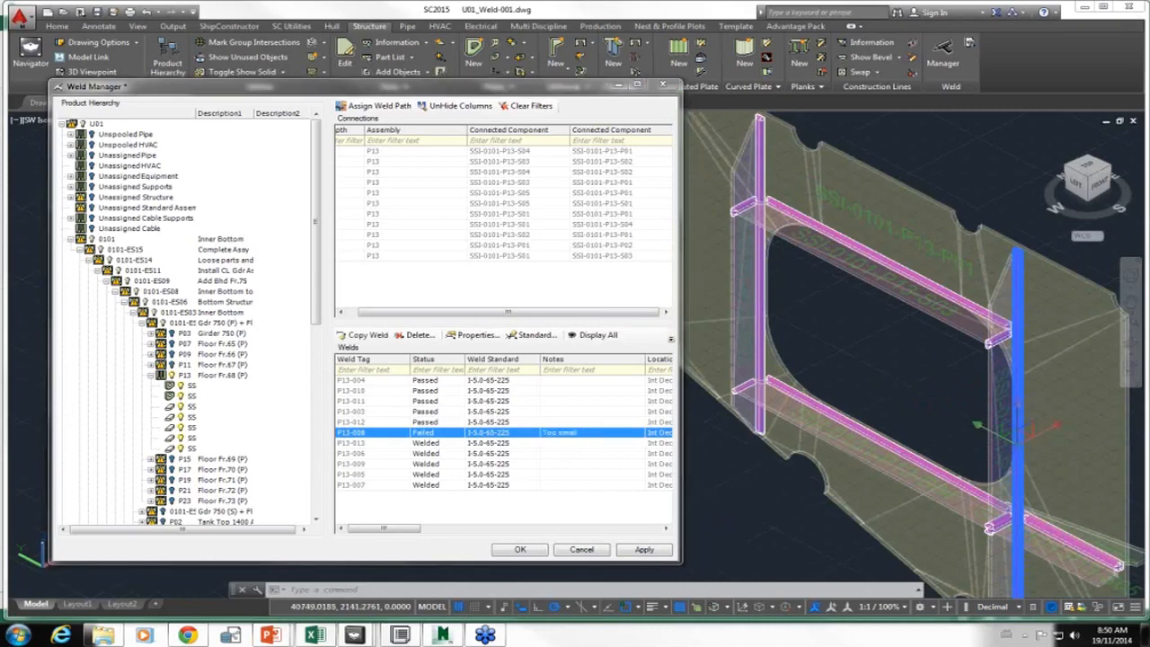
middle_click_drag(716, 527, 757, 509)
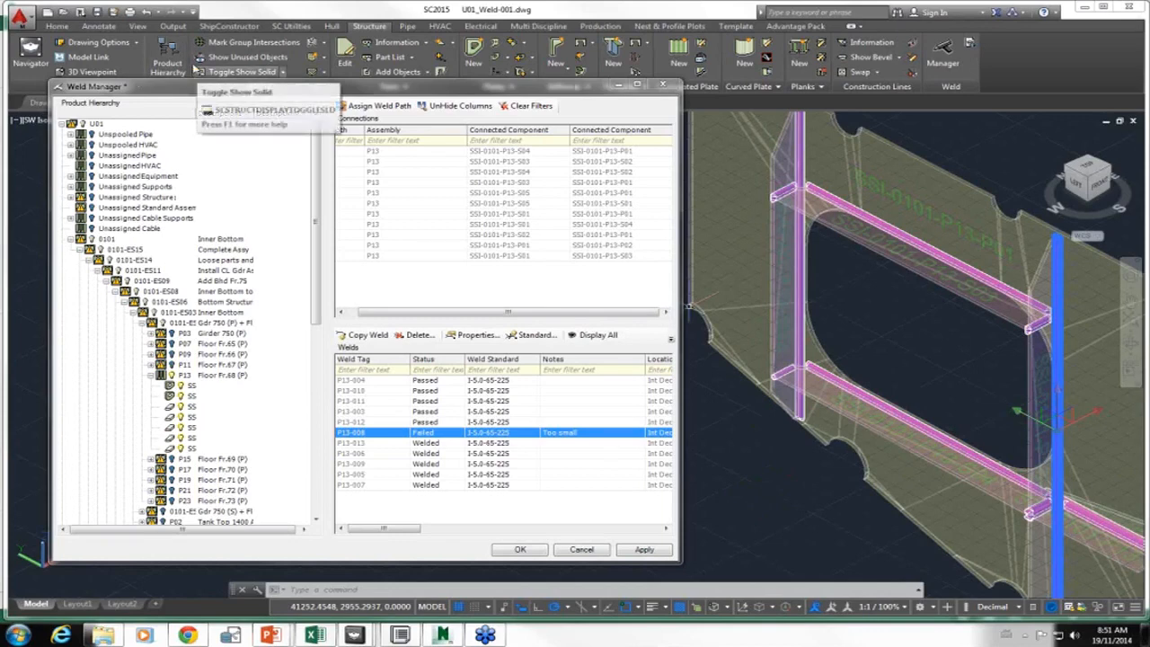
- Set the Weld Color Type to Weld Status in the weld drawing options
left_click(137, 45)
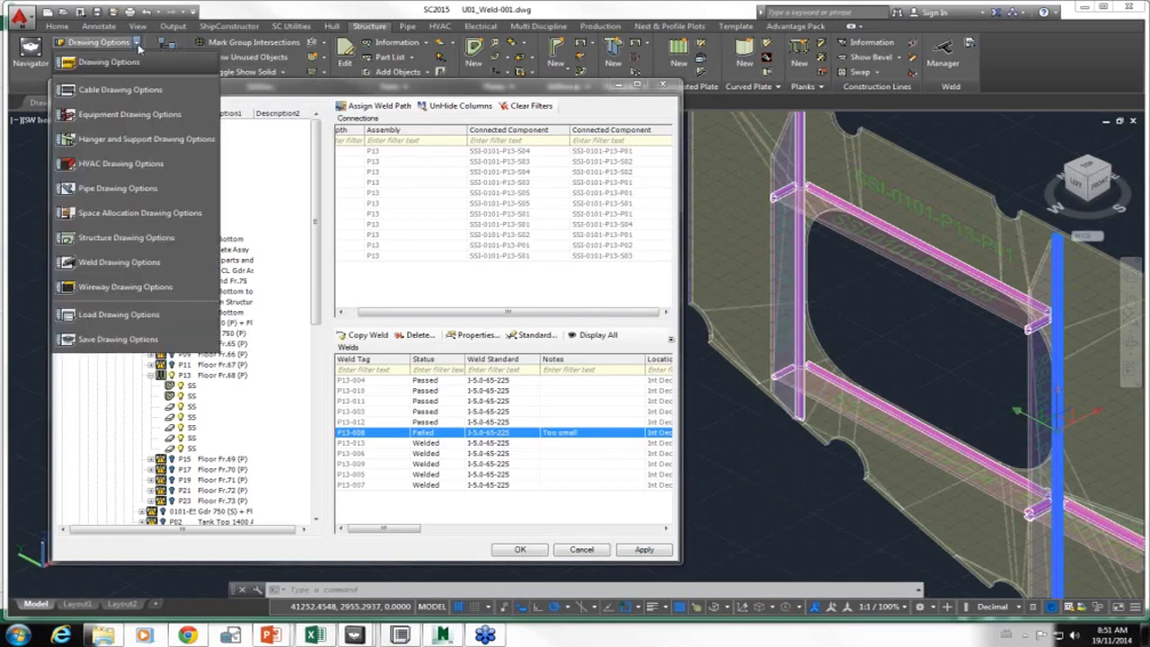
left_click(127, 262)
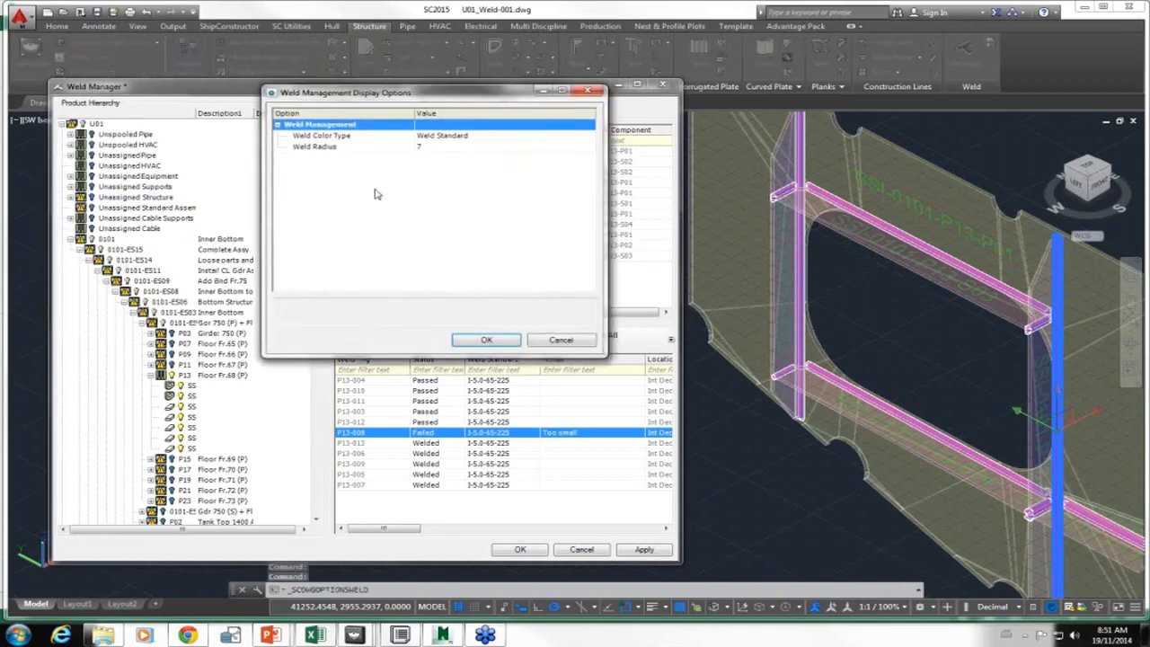
left_click(429, 147)
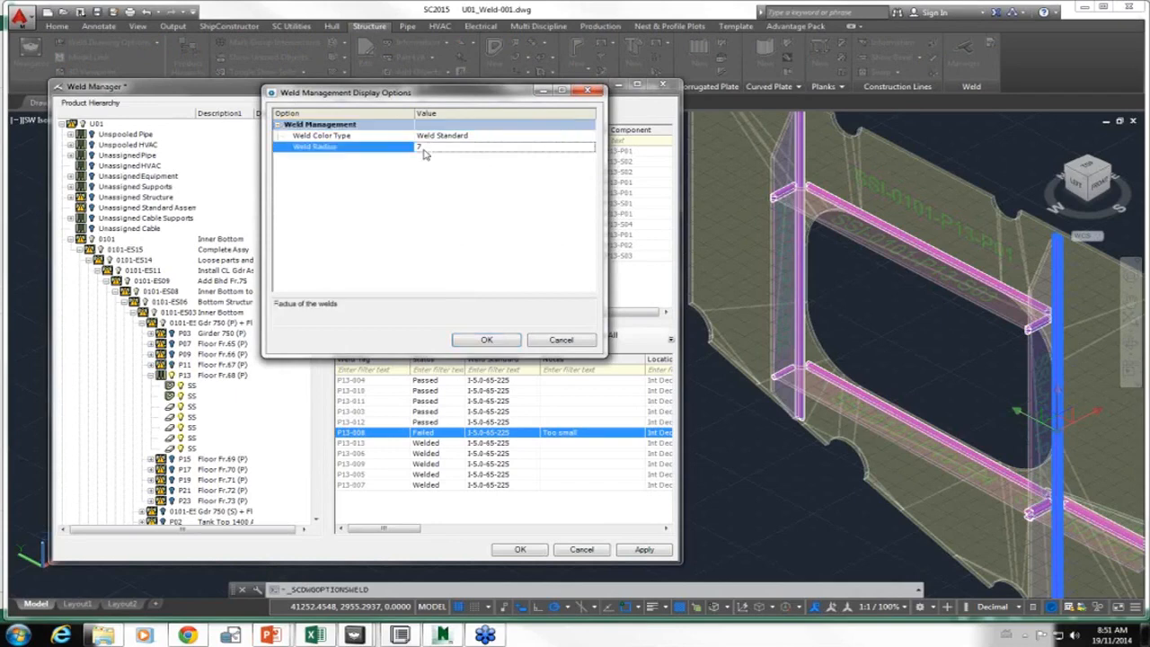
left_click(481, 138)
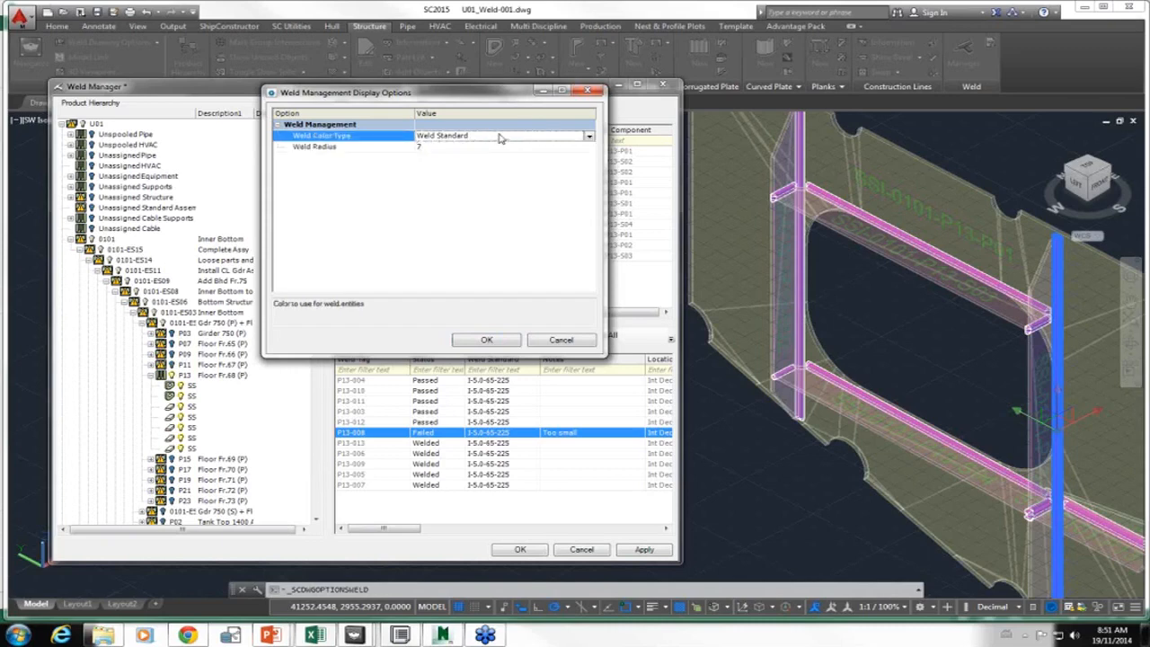
left_click(589, 135)
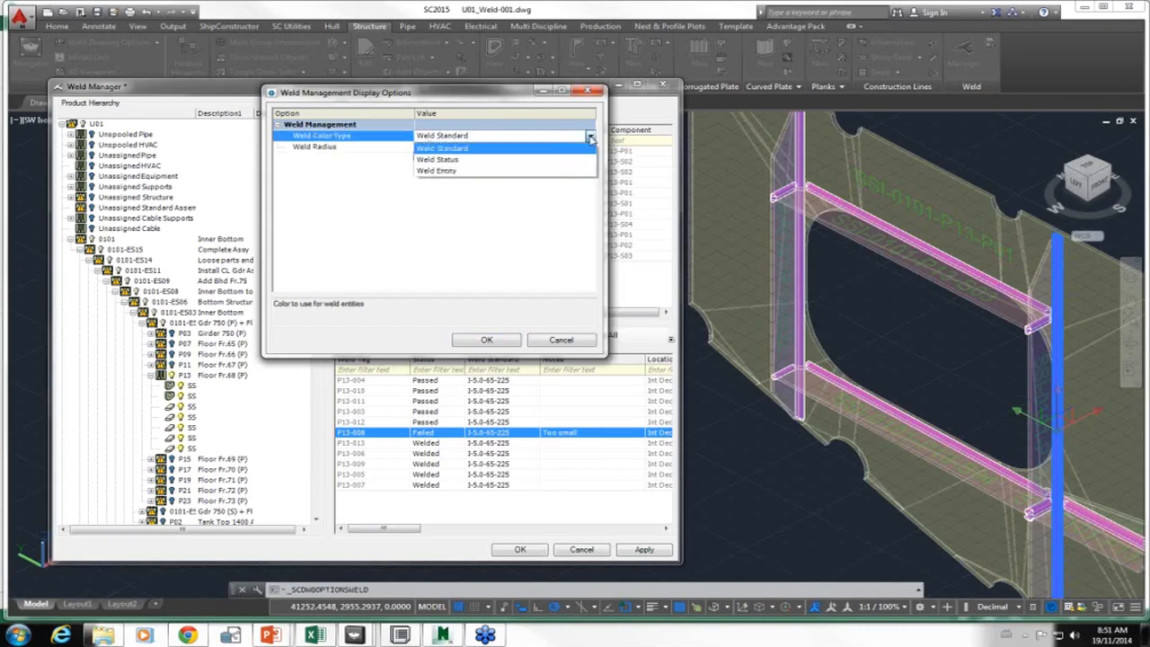
left_click(510, 159)
left_click(487, 340)
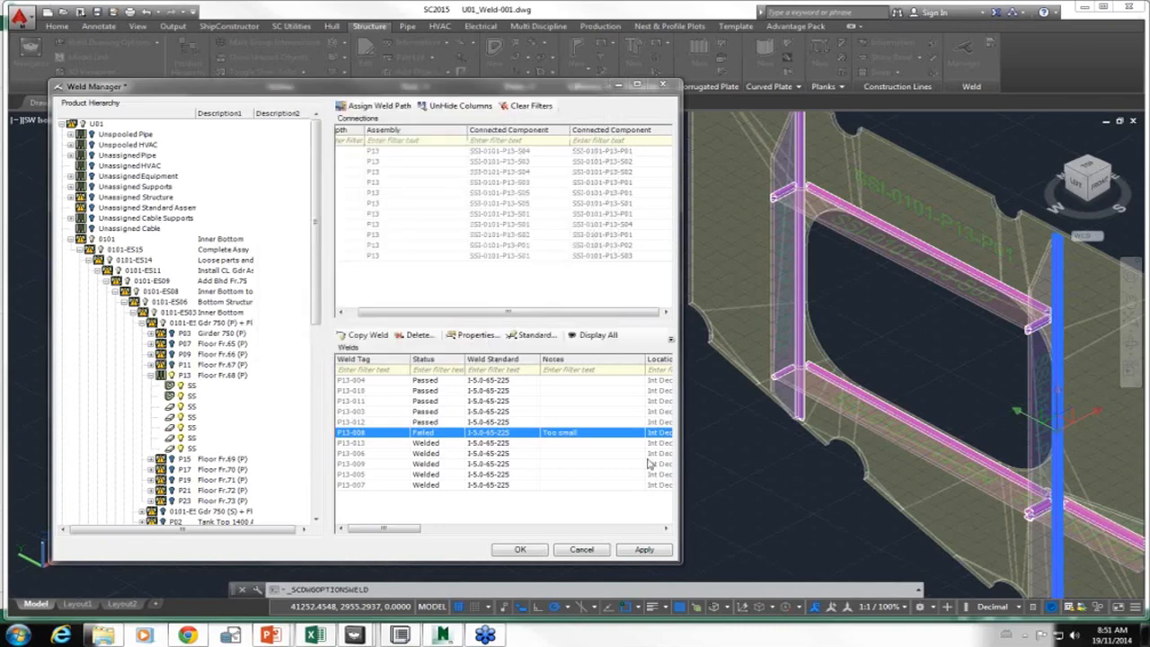
- Regenerate the drawing with the regen command and clear the current selection
left_click(758, 460)
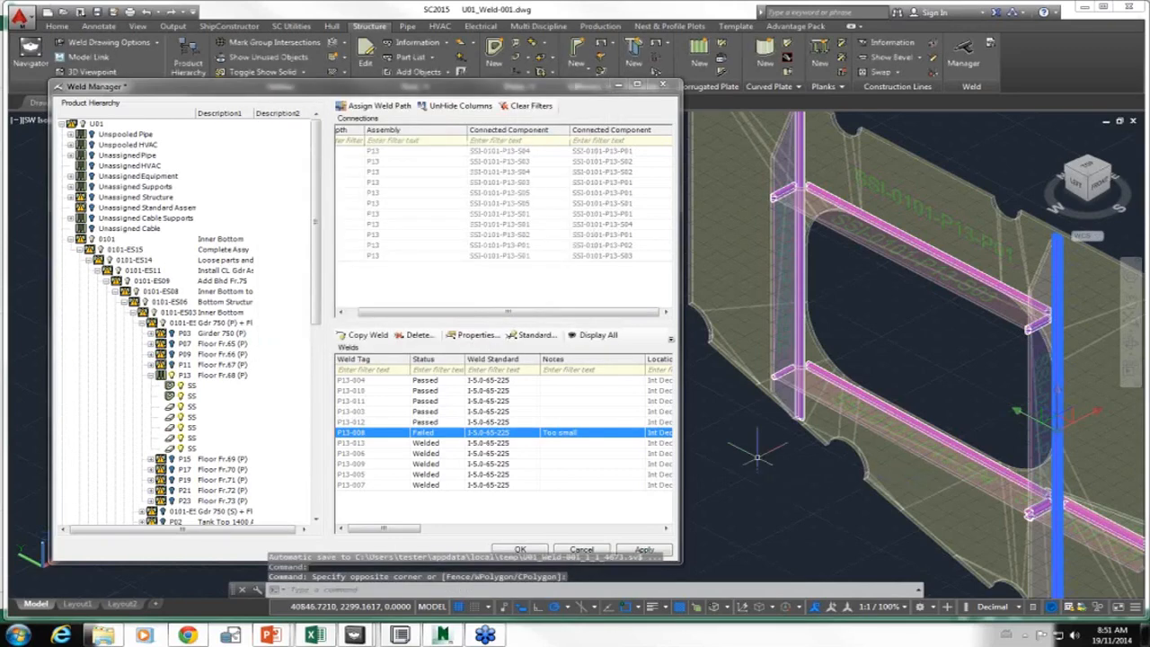
type("regen")
key("Return")
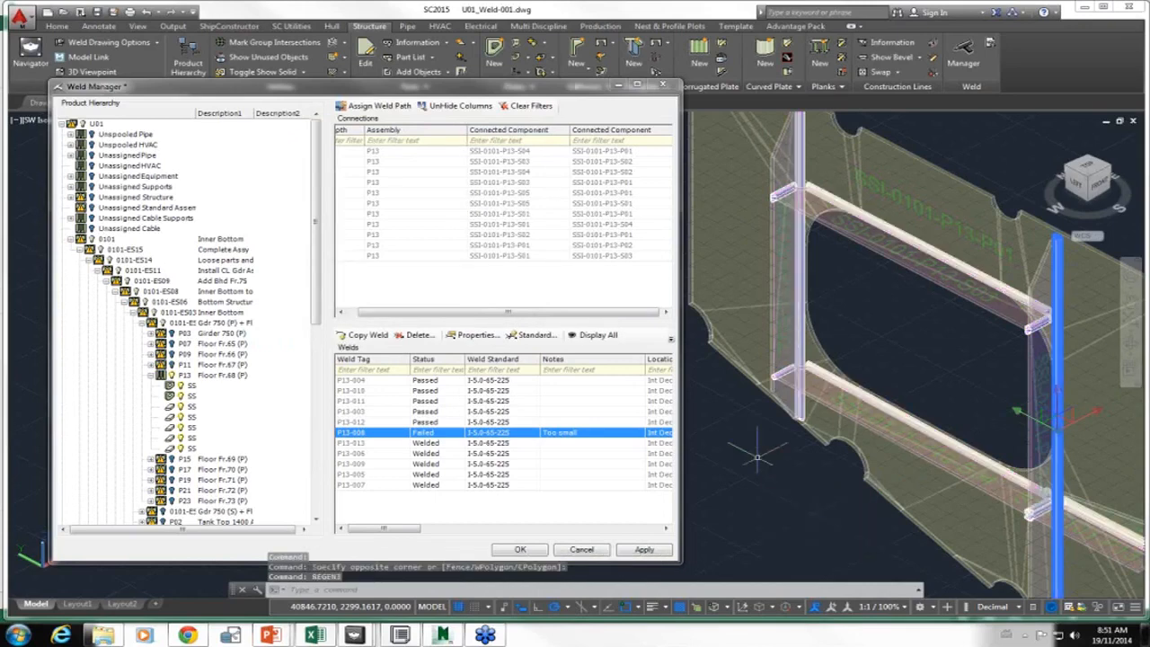
left_click(807, 488)
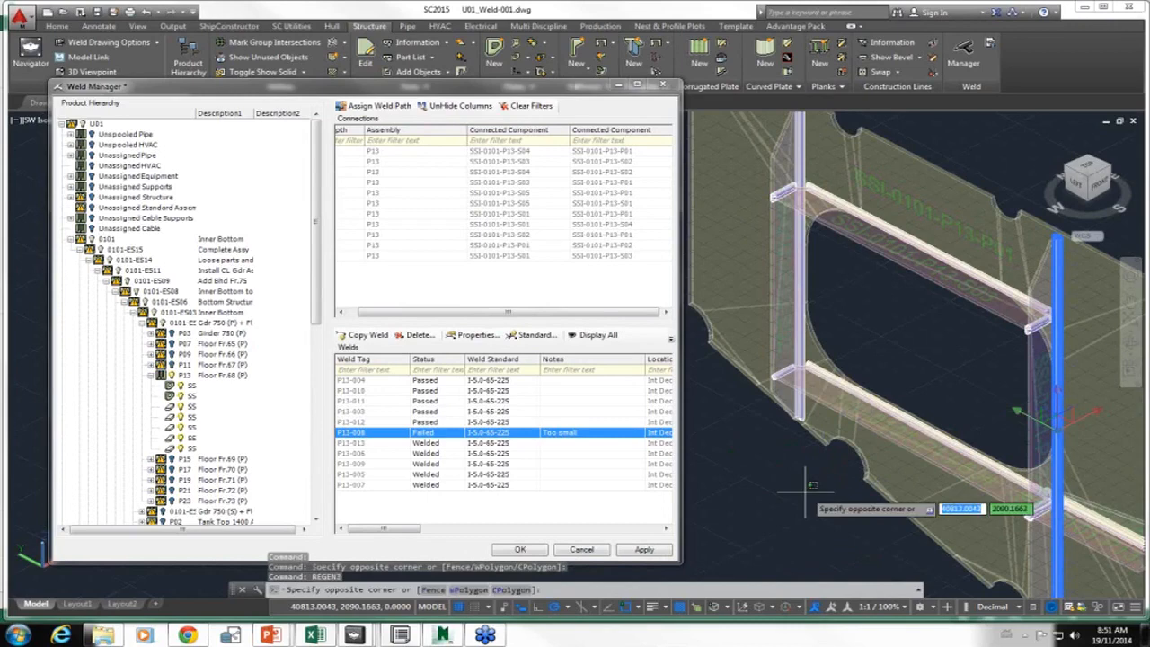
left_click(806, 501)
key("Escape")
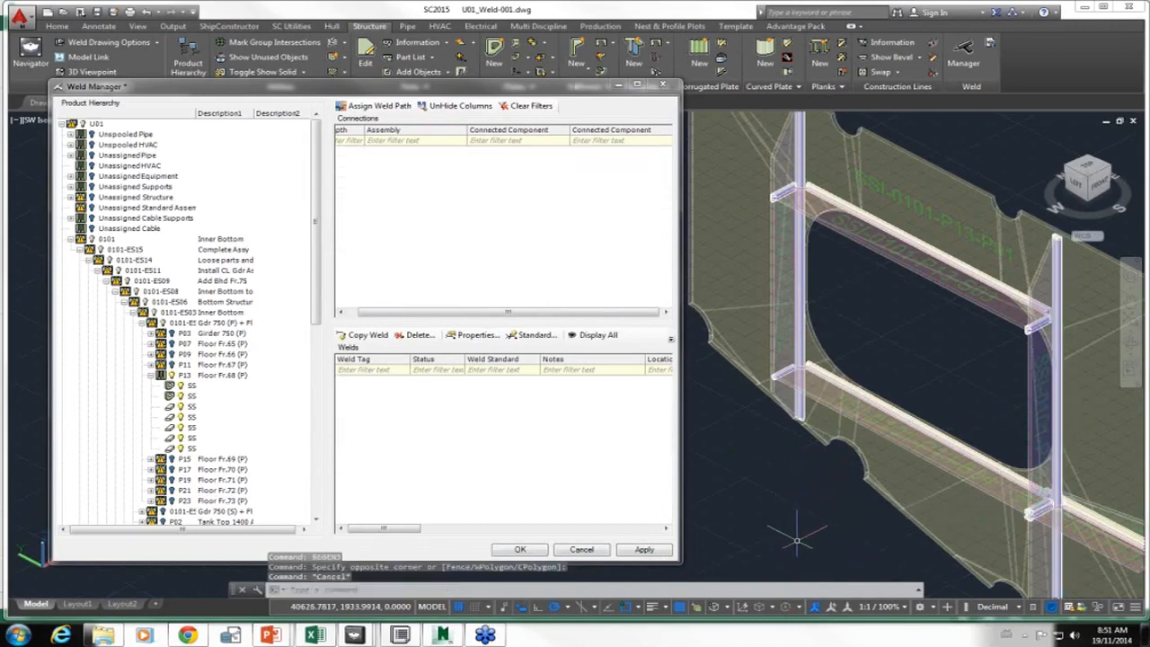
- Apply the imported weld changes and accept the modified P13 weld parts into the drawing
left_click(644, 550)
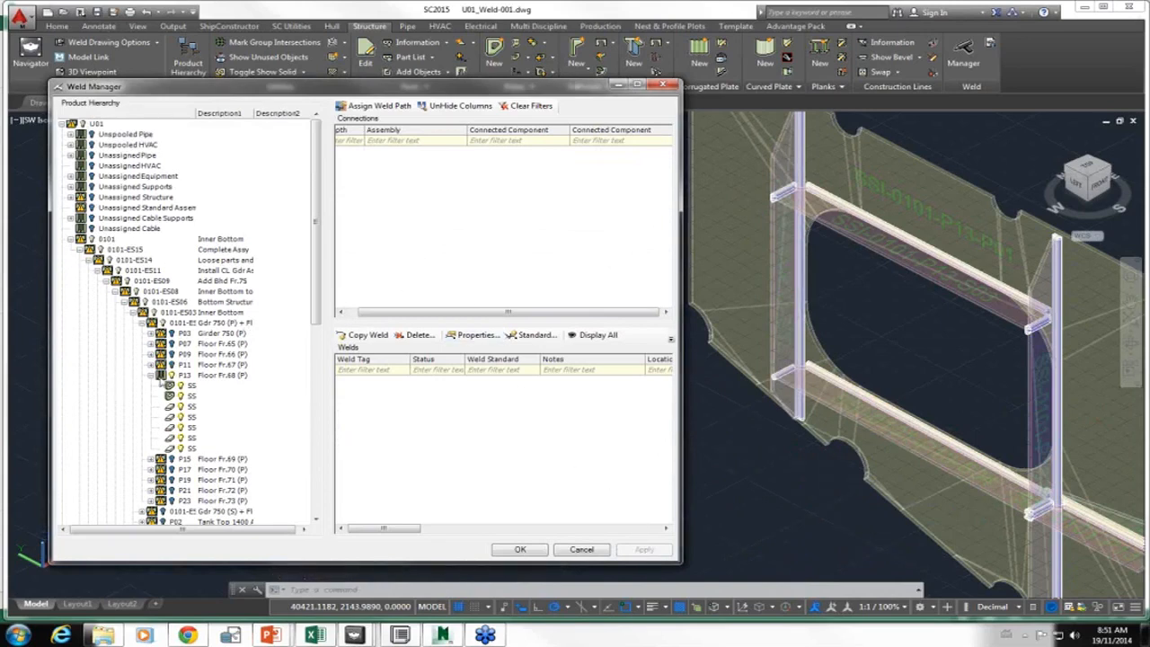
left_click(991, 46)
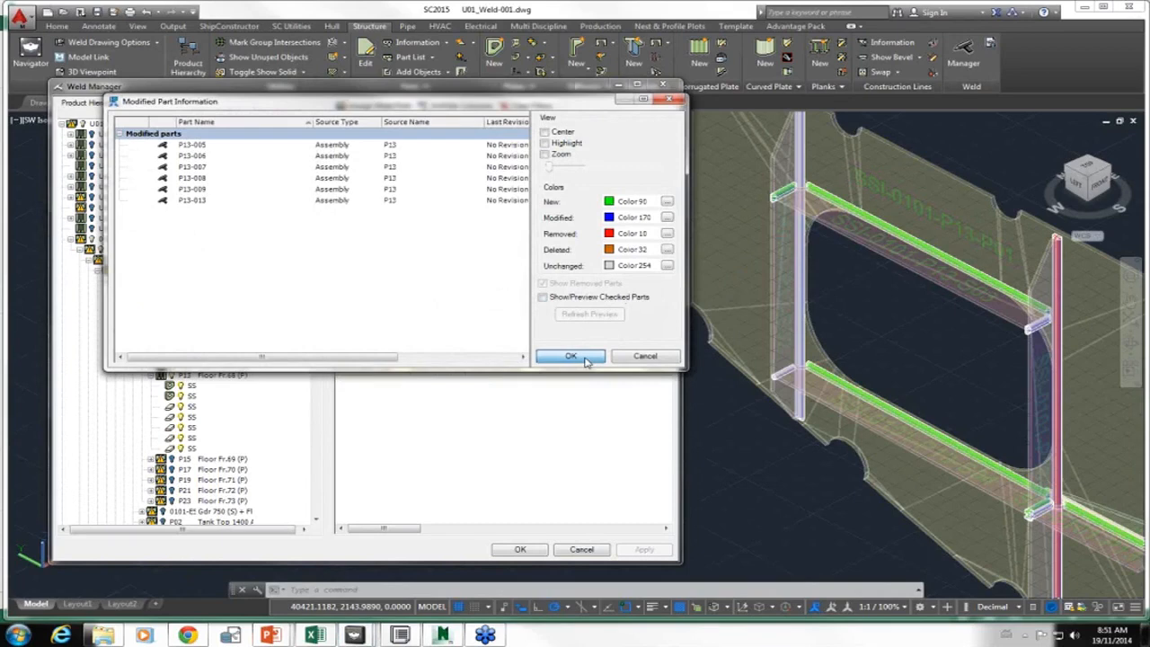
left_click(572, 357)
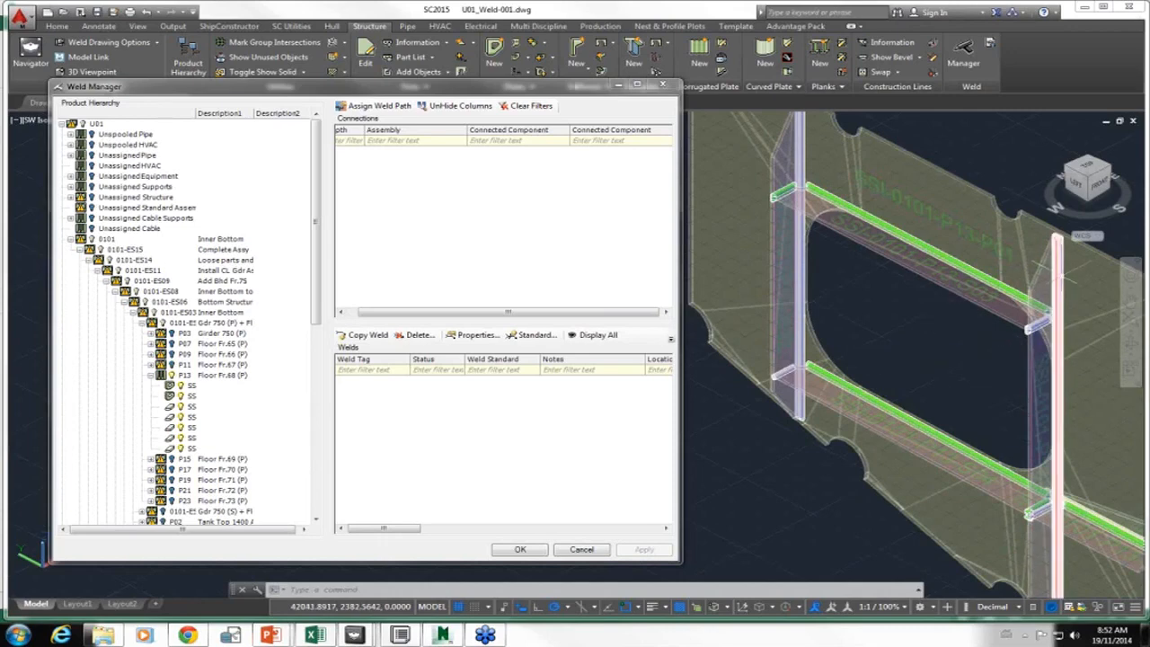
- Select the failed vertical weld in the model to look up its Weld Manager entry
mouse_move(1066, 278)
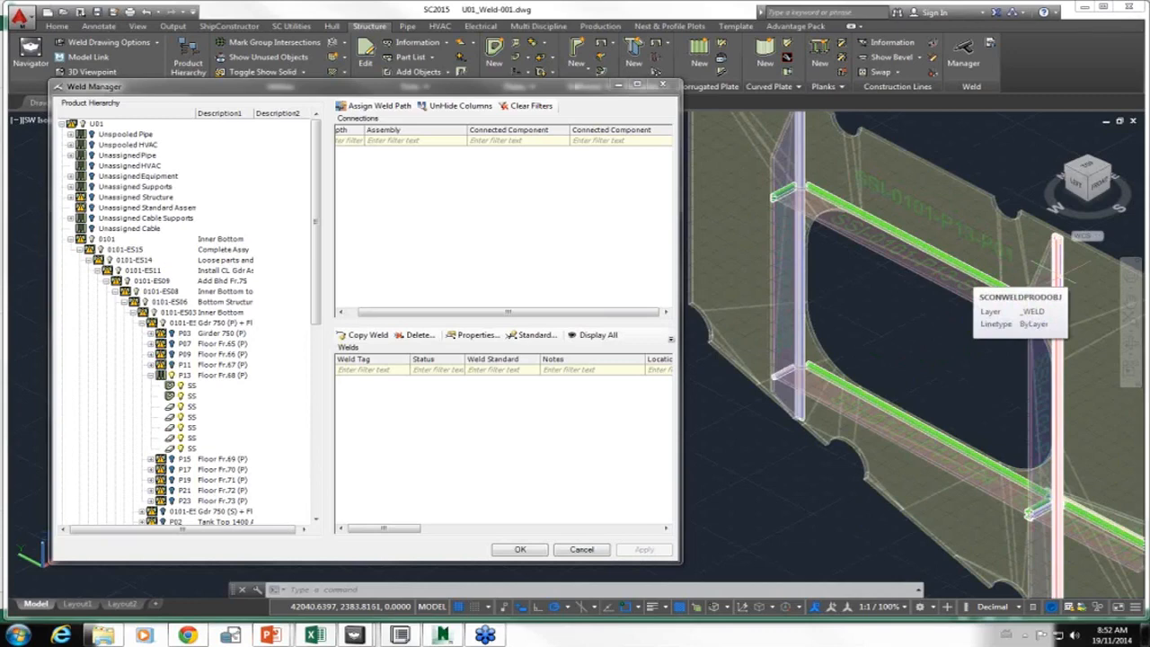
left_click(1060, 276)
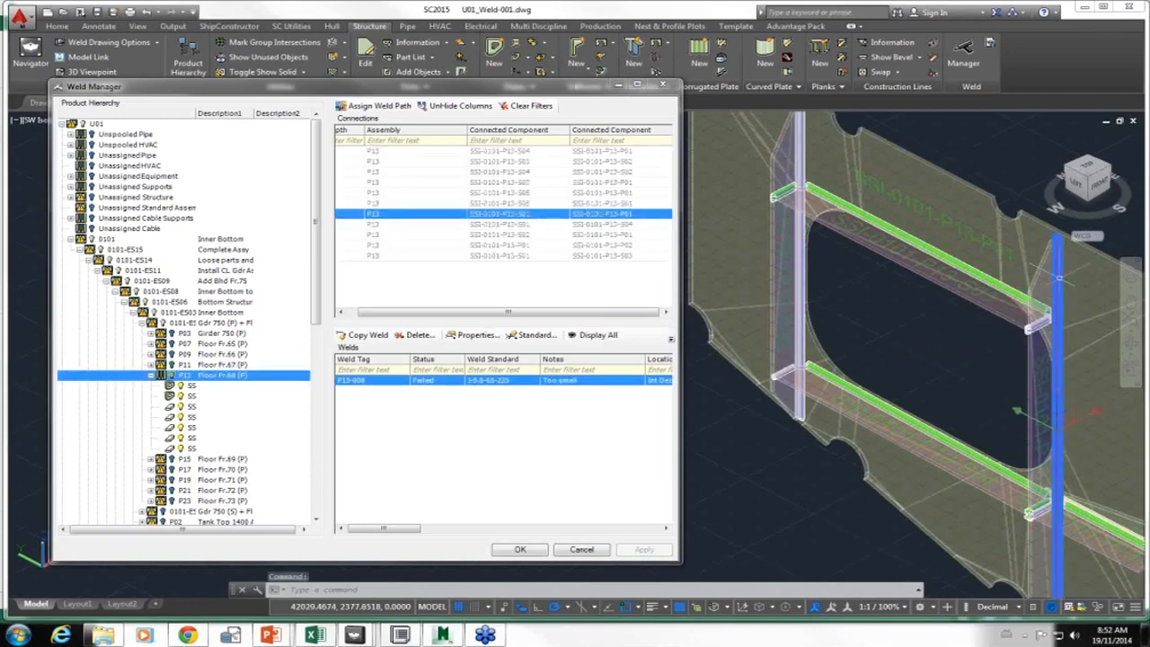
mouse_move(1059, 278)
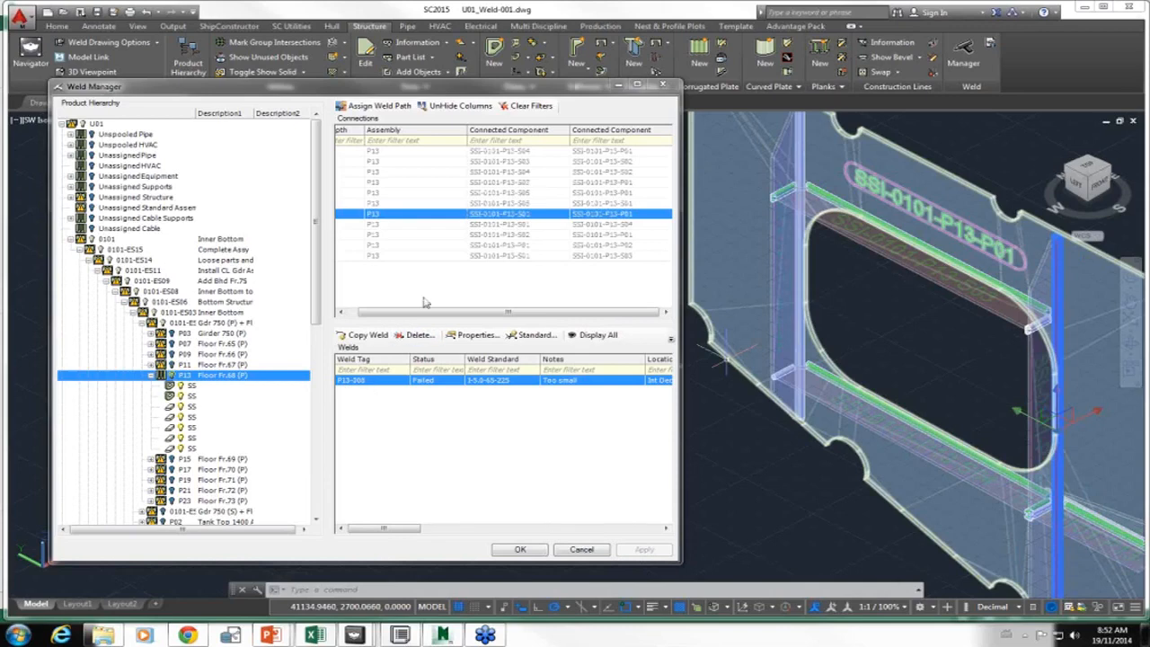
- List the welds of all P13 connections and display only the parts joined by failed weld P13-008
left_click(412, 219)
key("ctrl+a")
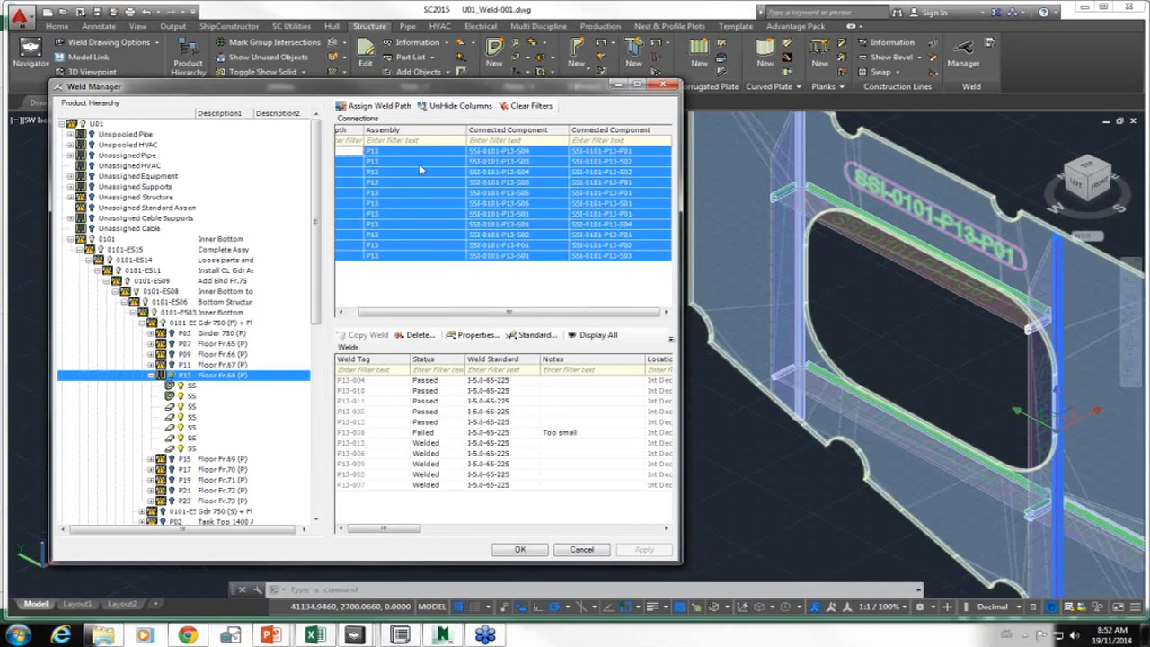
left_click(371, 435)
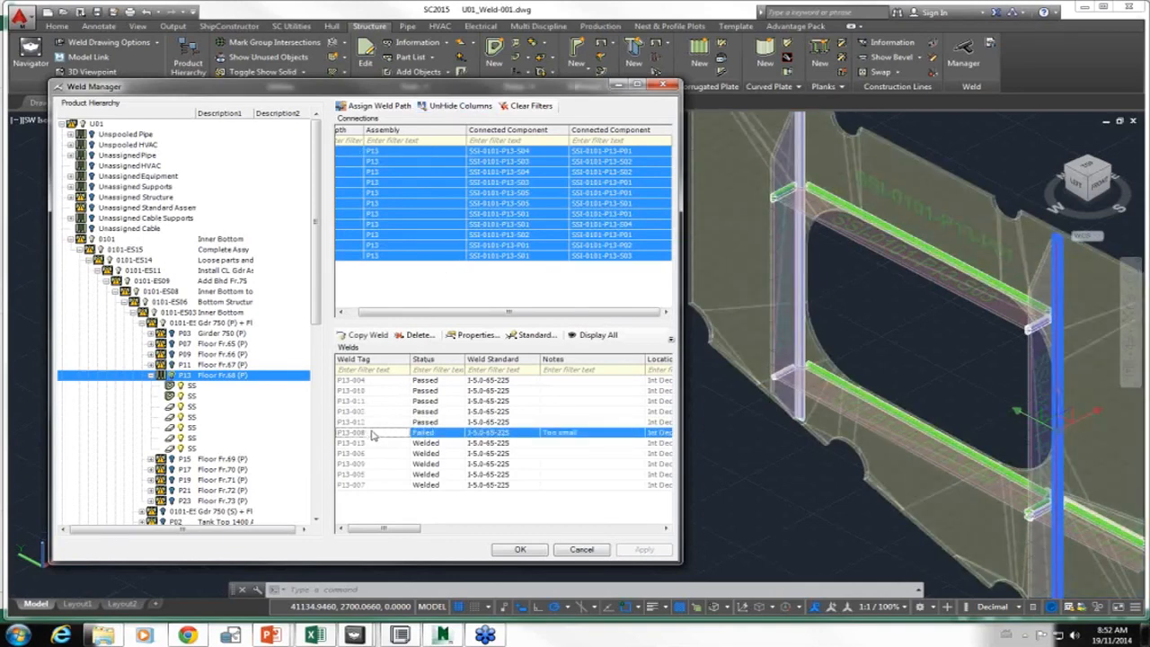
right_click(396, 439)
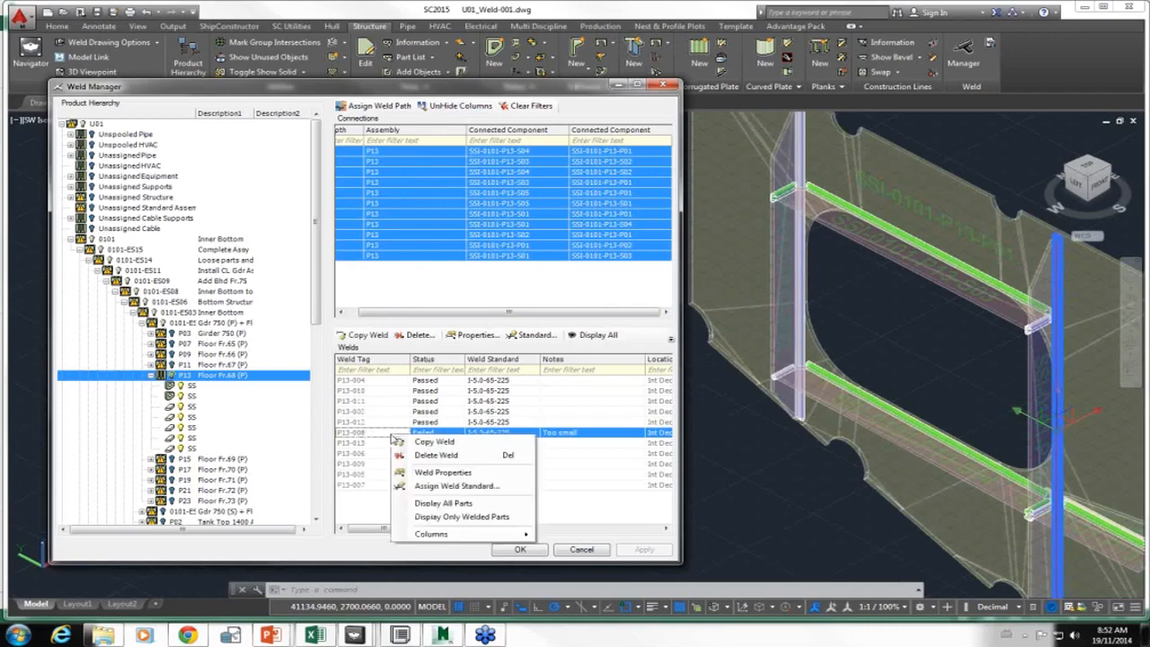
left_click(428, 517)
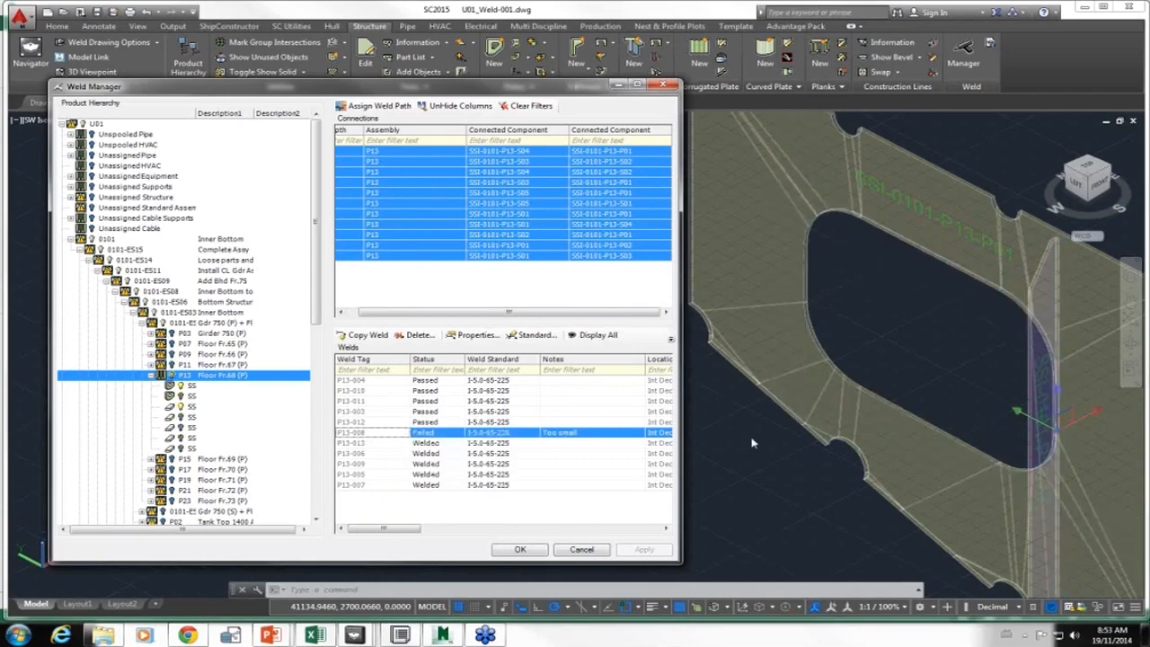
scroll(744, 436, "down", 3)
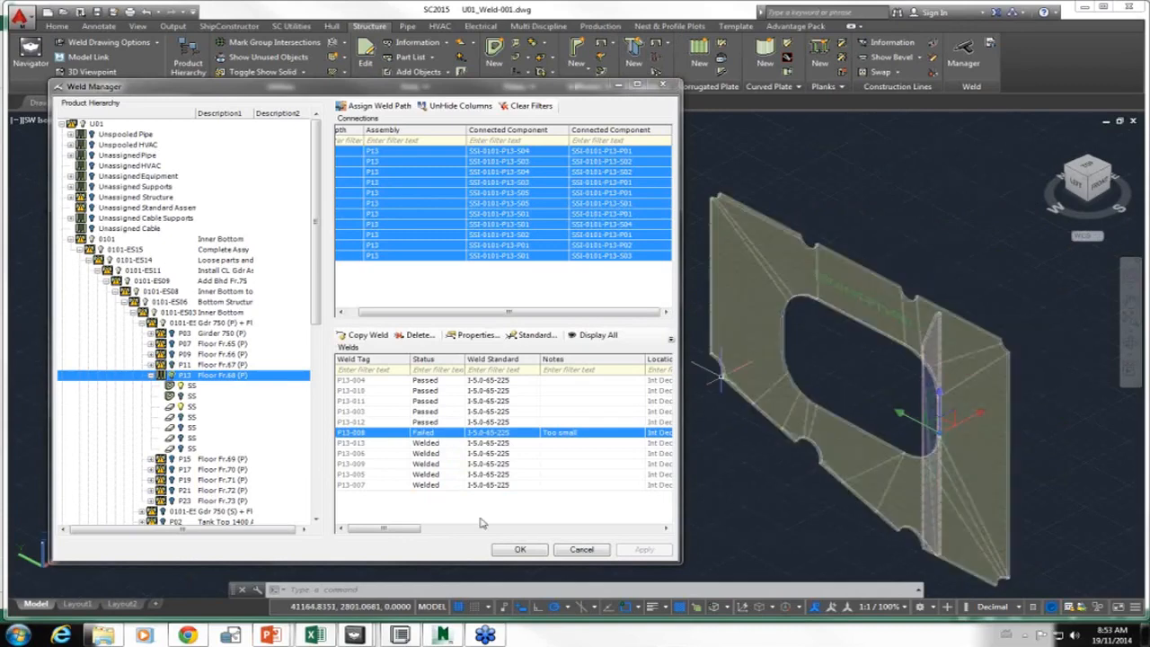
- Display all parts of the assembly again and clear the selection
left_click(586, 336)
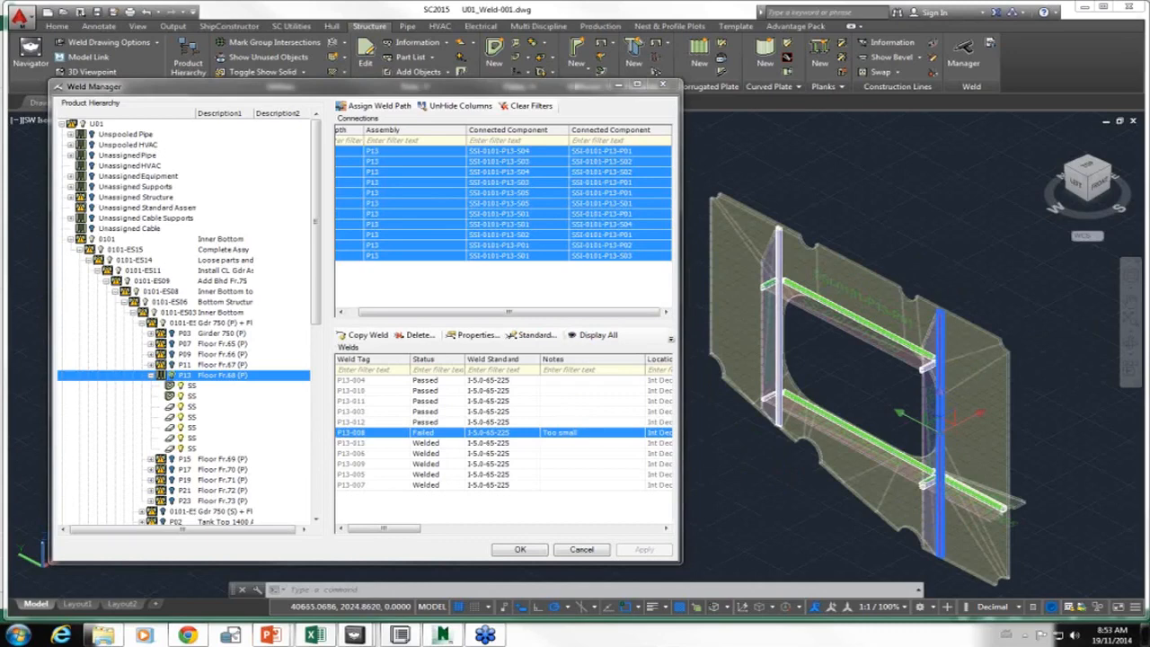
middle_click_drag(755, 465, 771, 465, "shift")
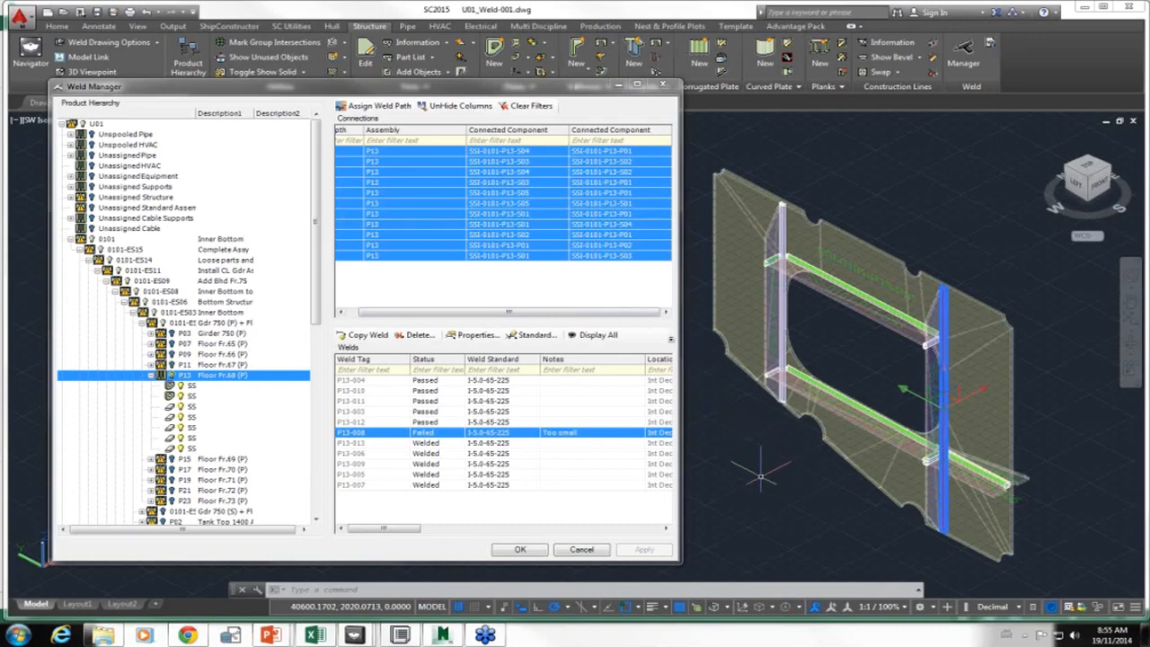
left_click(769, 497)
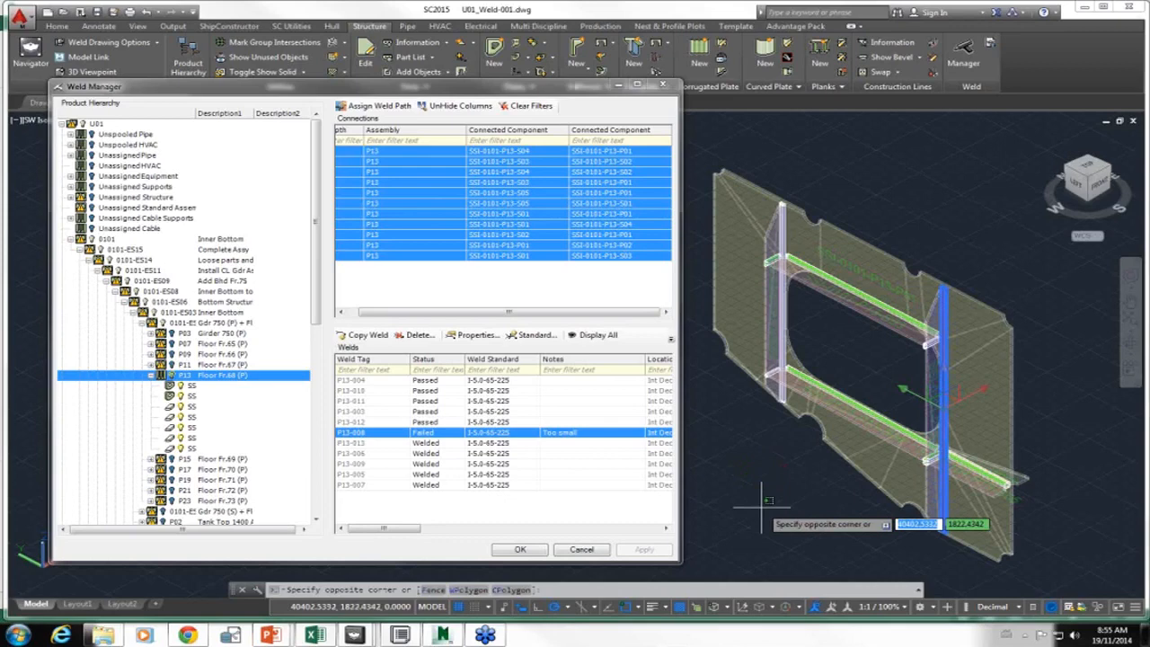
key("Escape")
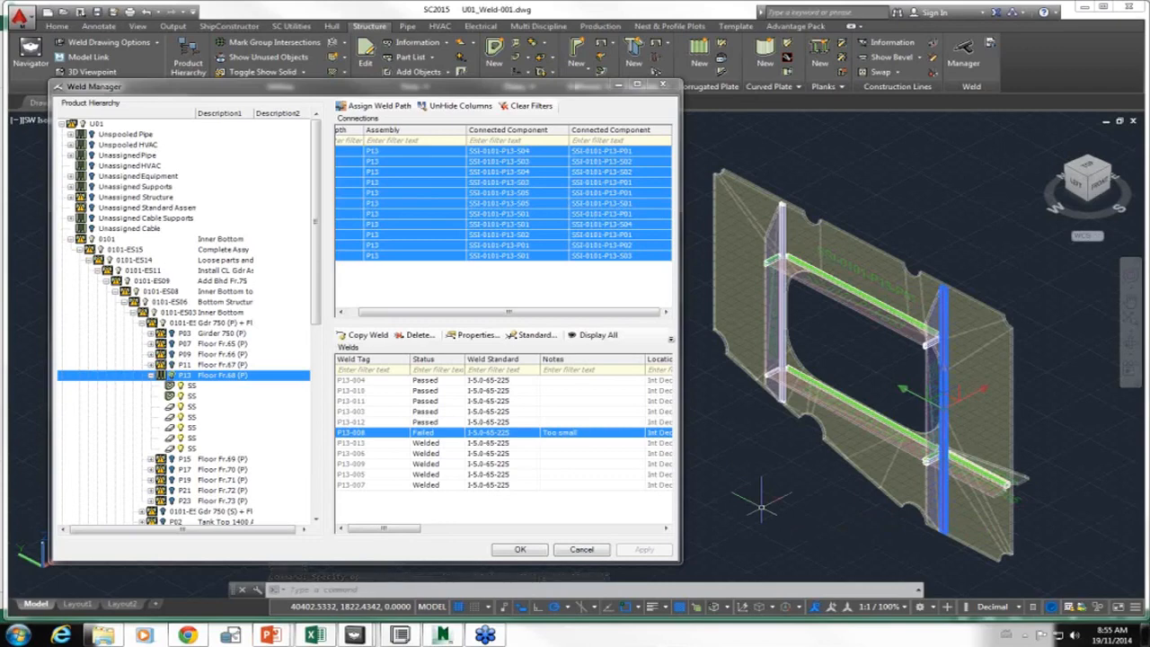
key("Escape")
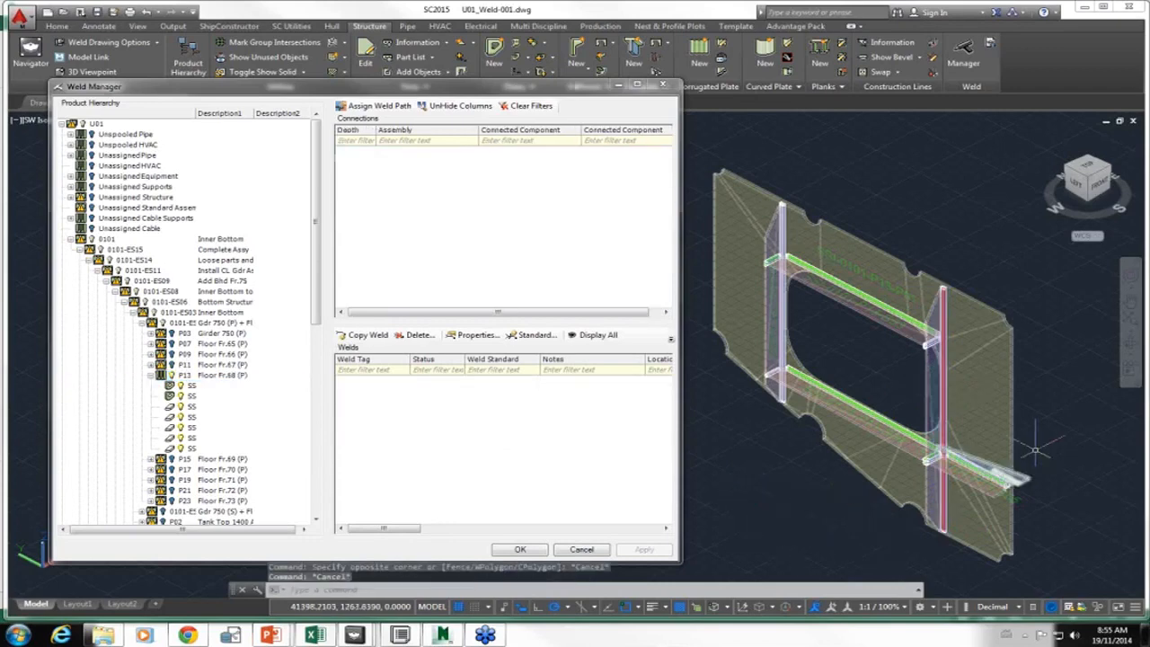
- Delete the P13-011 weld at the end of the horizontal stiffener and apply the change
scroll(930, 495, "up", 5)
scroll(925, 413, "up", 3)
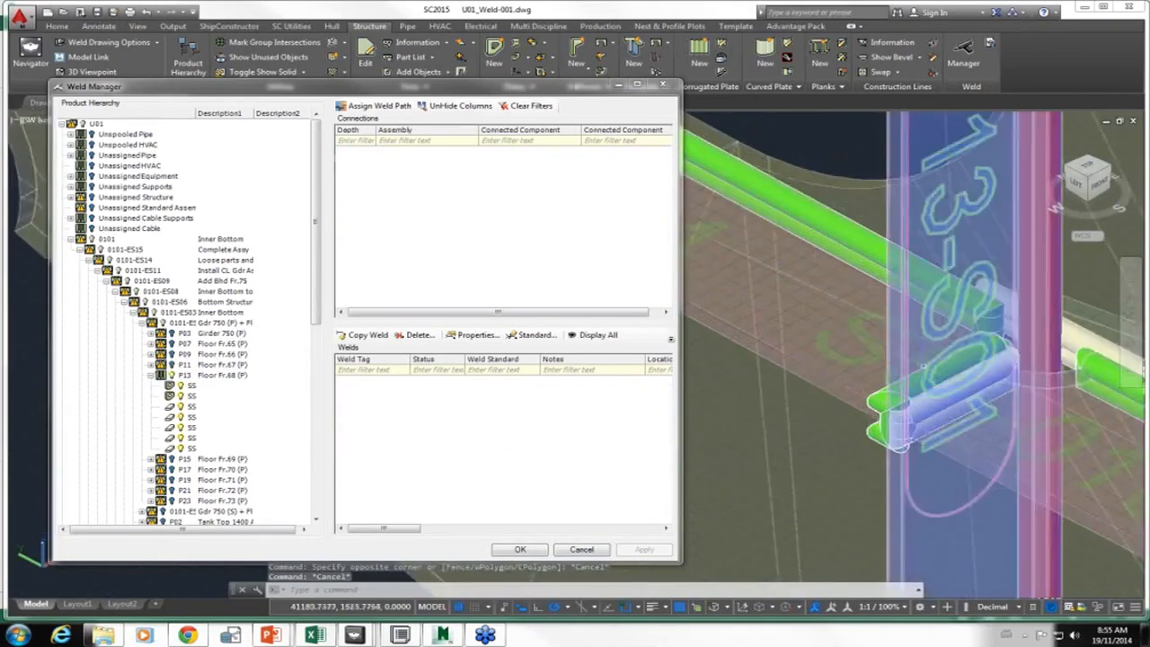
left_click(916, 409)
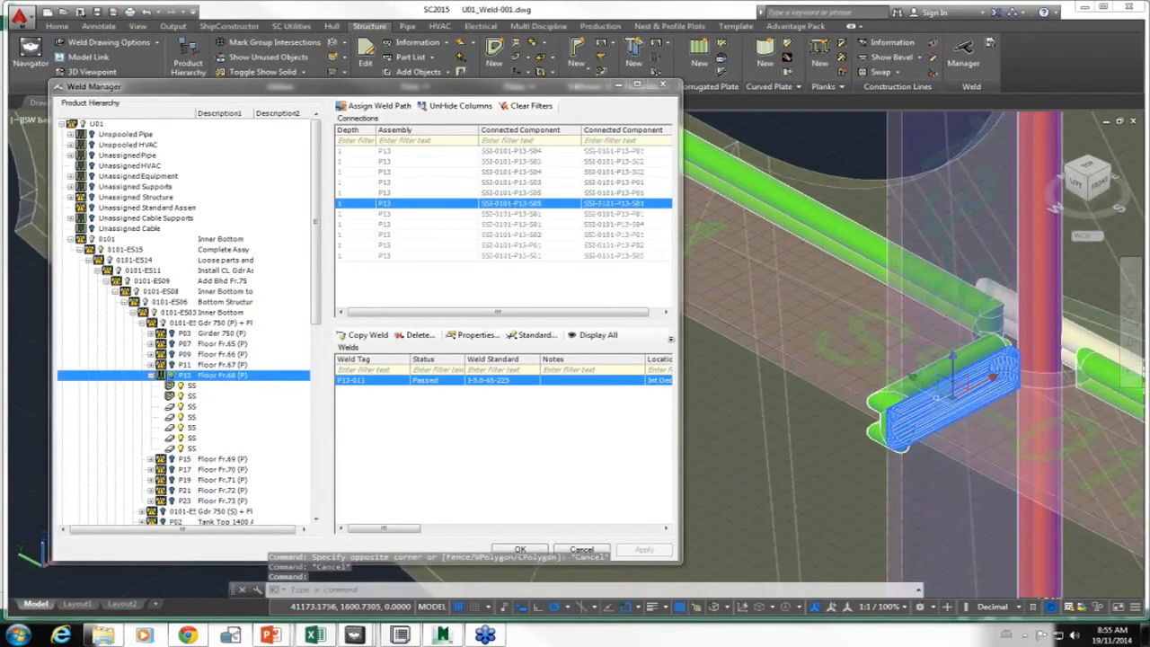
right_click(387, 382)
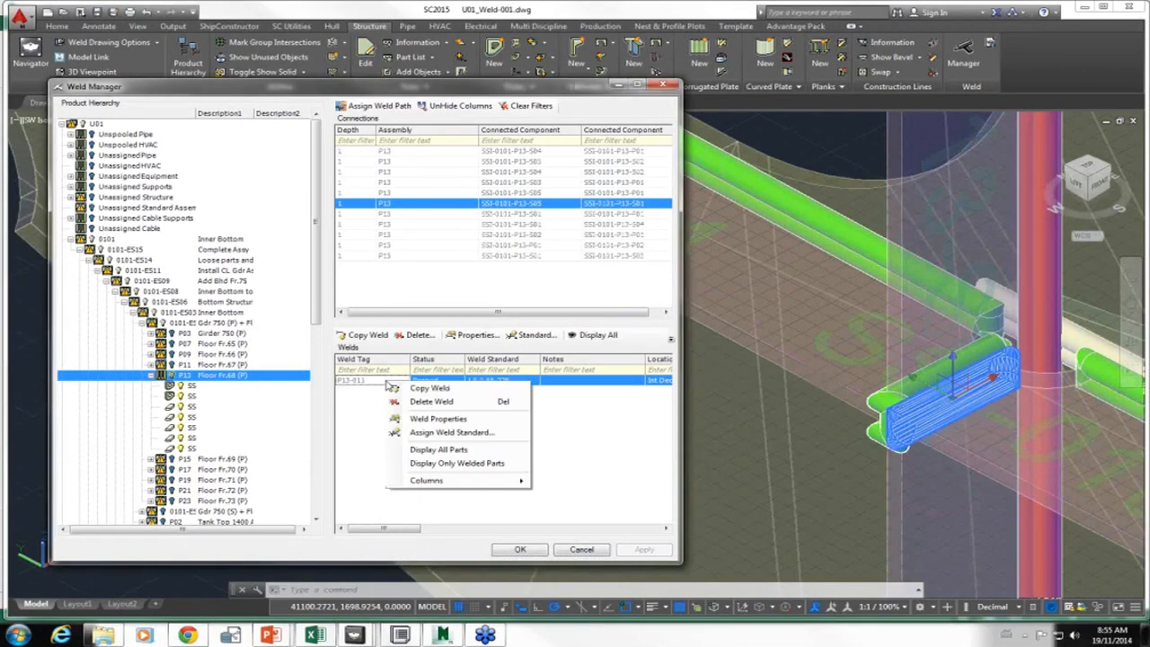
left_click(428, 401)
left_click(398, 358)
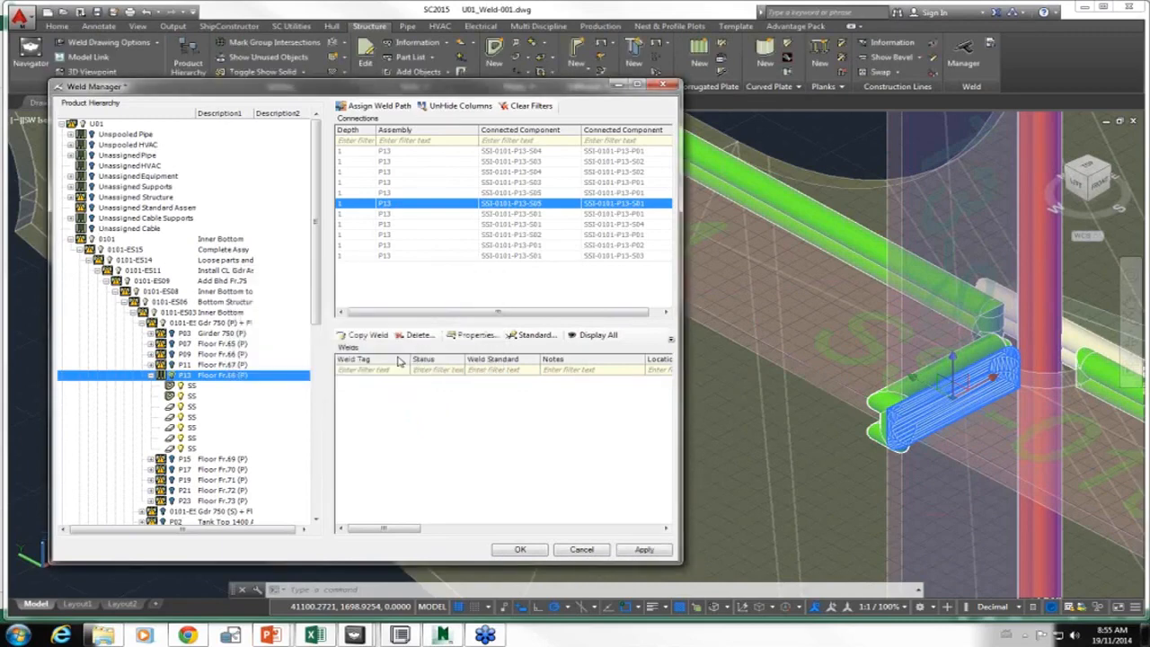
left_click(636, 550)
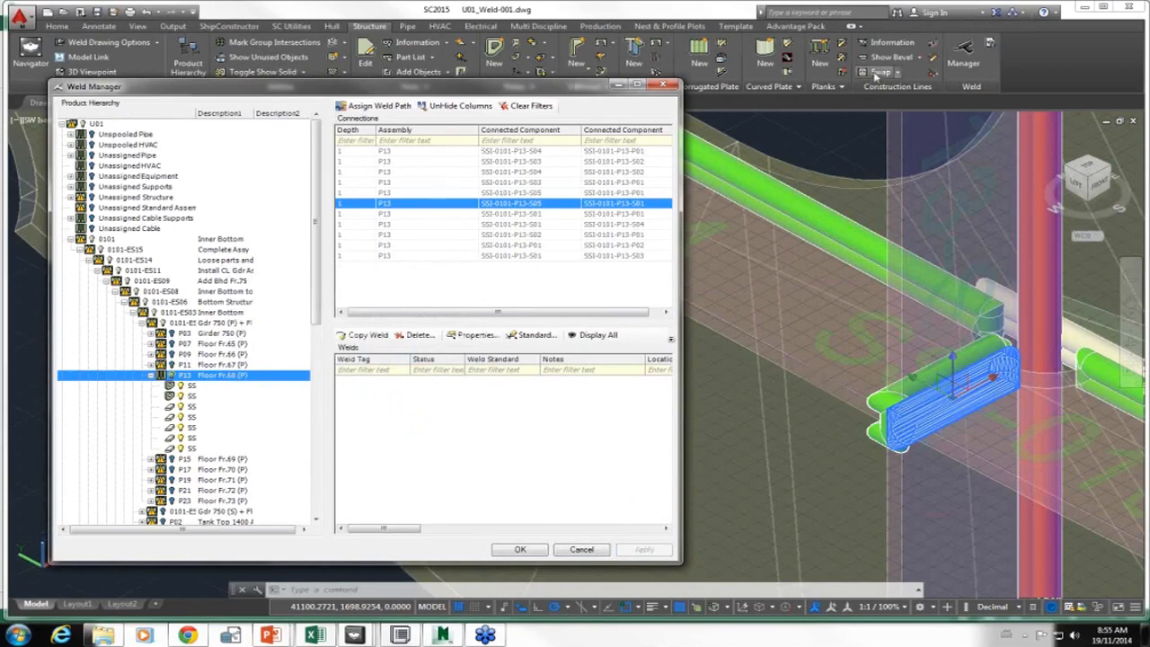
- Update the weld drawing's geometry, accepting the removal of the deleted weld P13-011
left_click(990, 45)
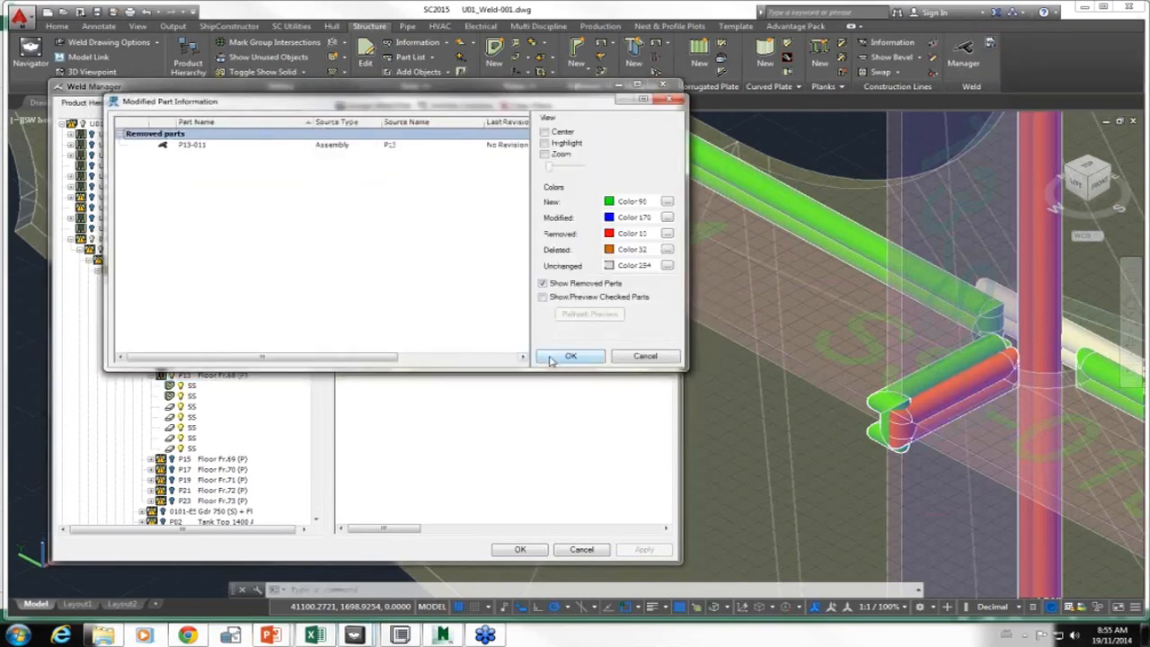
left_click(570, 356)
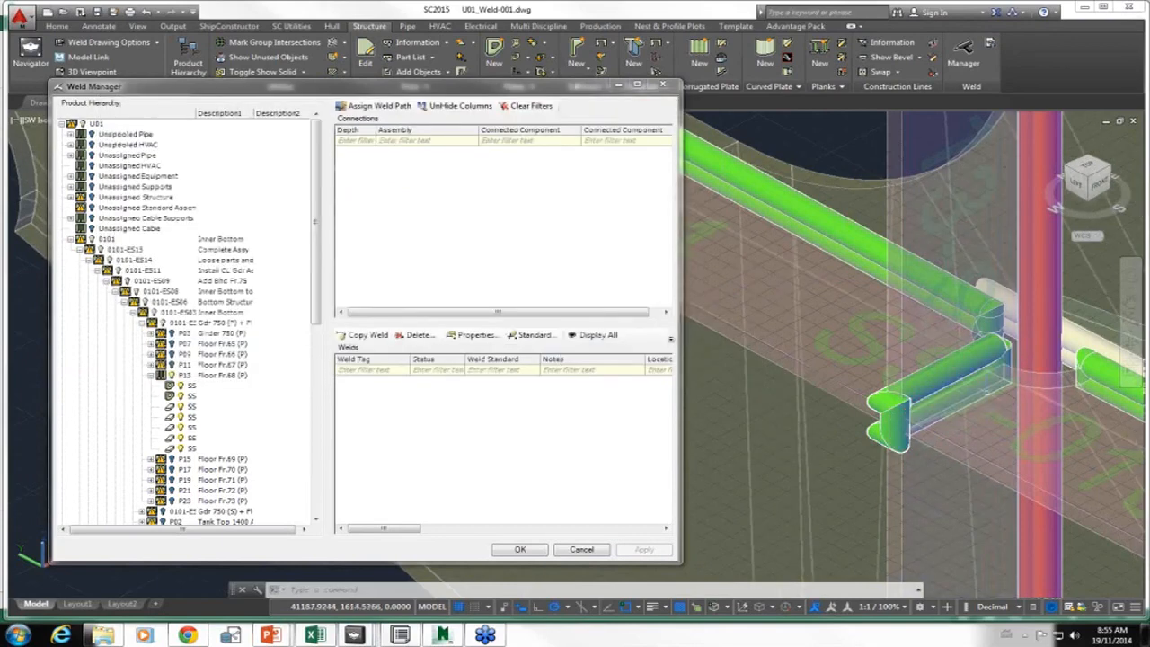
- Start assigning a weld path between vertical part SSI-0101-P13-S01 and horizontal stiffener SSI-0101-P13-S05
scroll(766, 444, "down", 4)
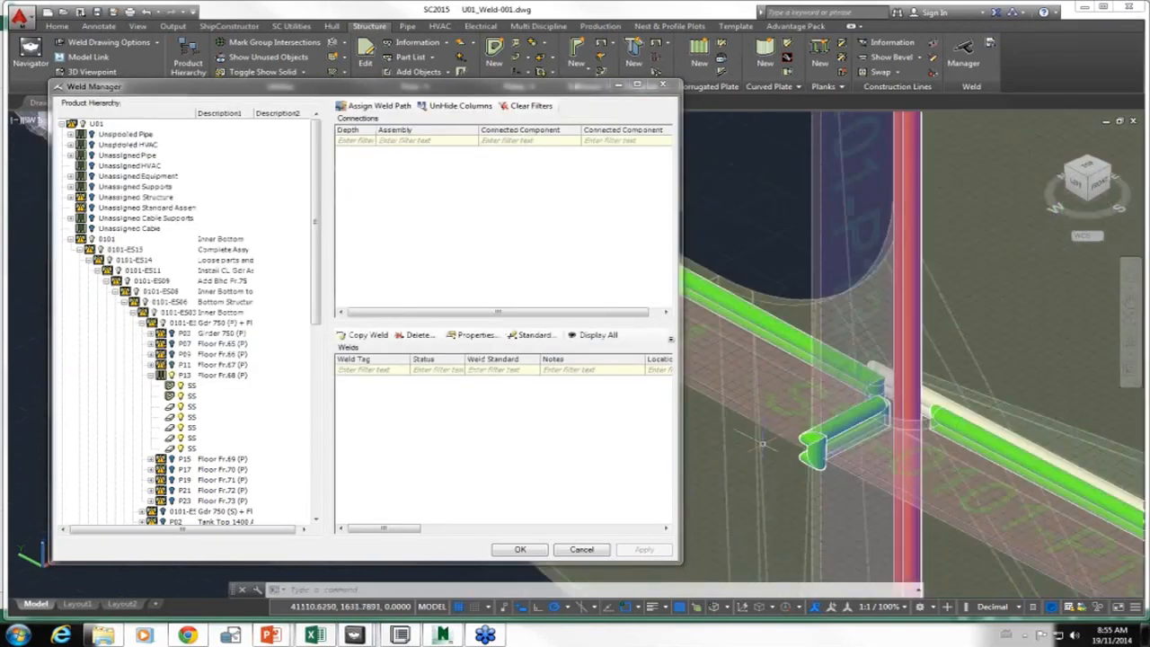
scroll(773, 378, "down", 2)
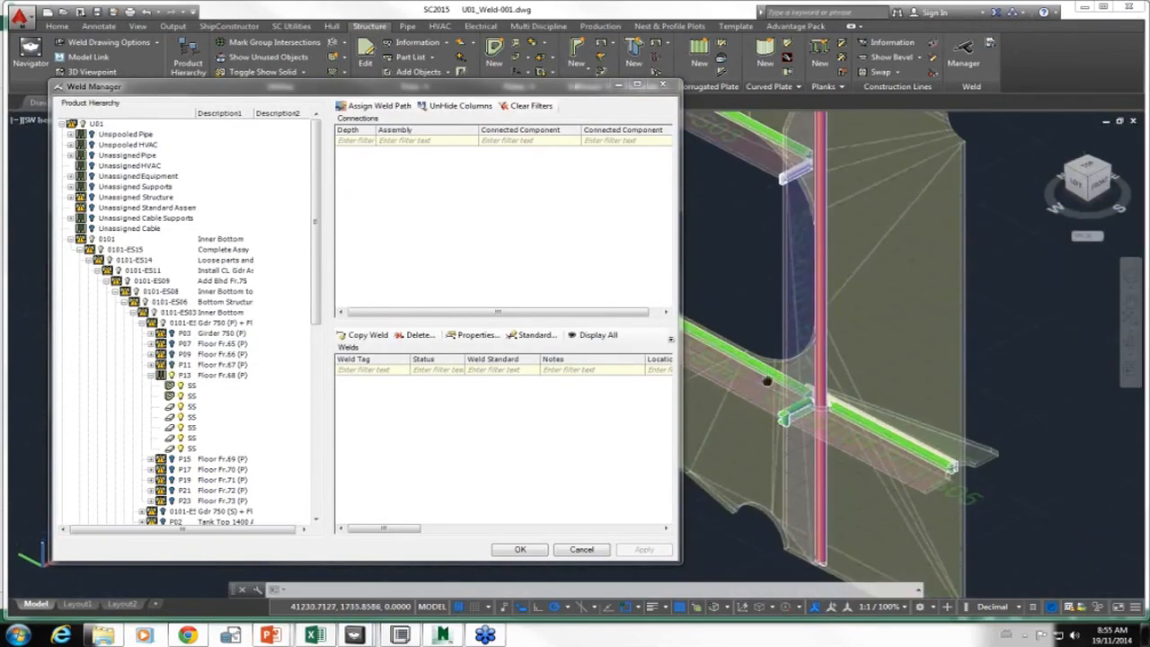
middle_click_drag(765, 383, 816, 416)
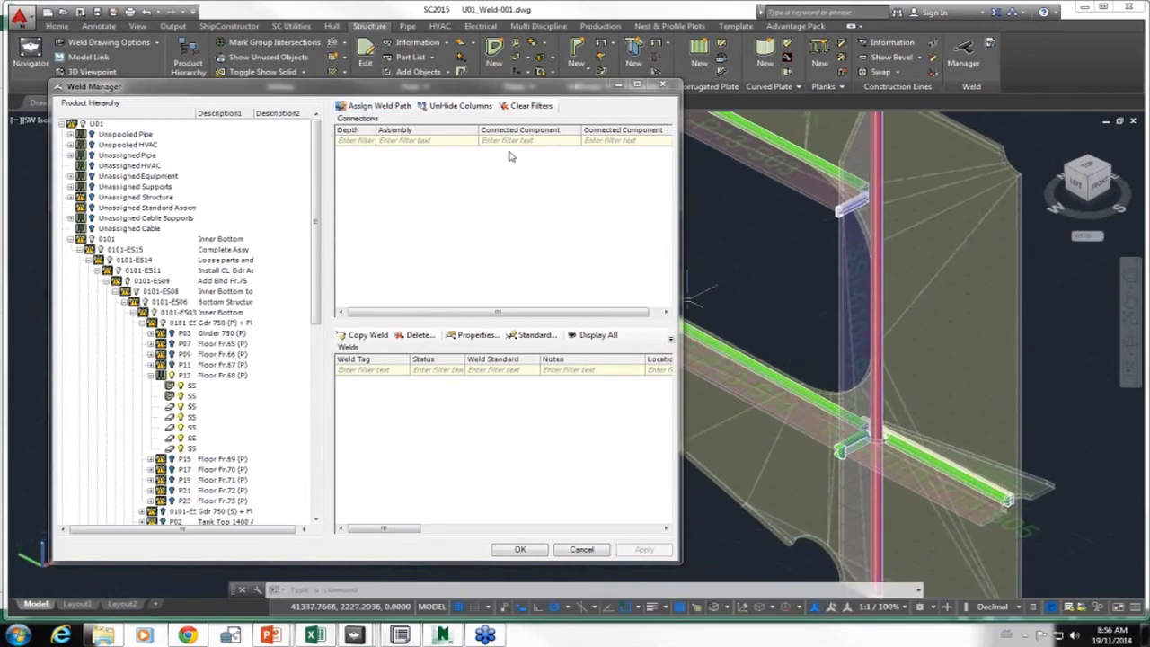
left_click(360, 111)
left_click(373, 112)
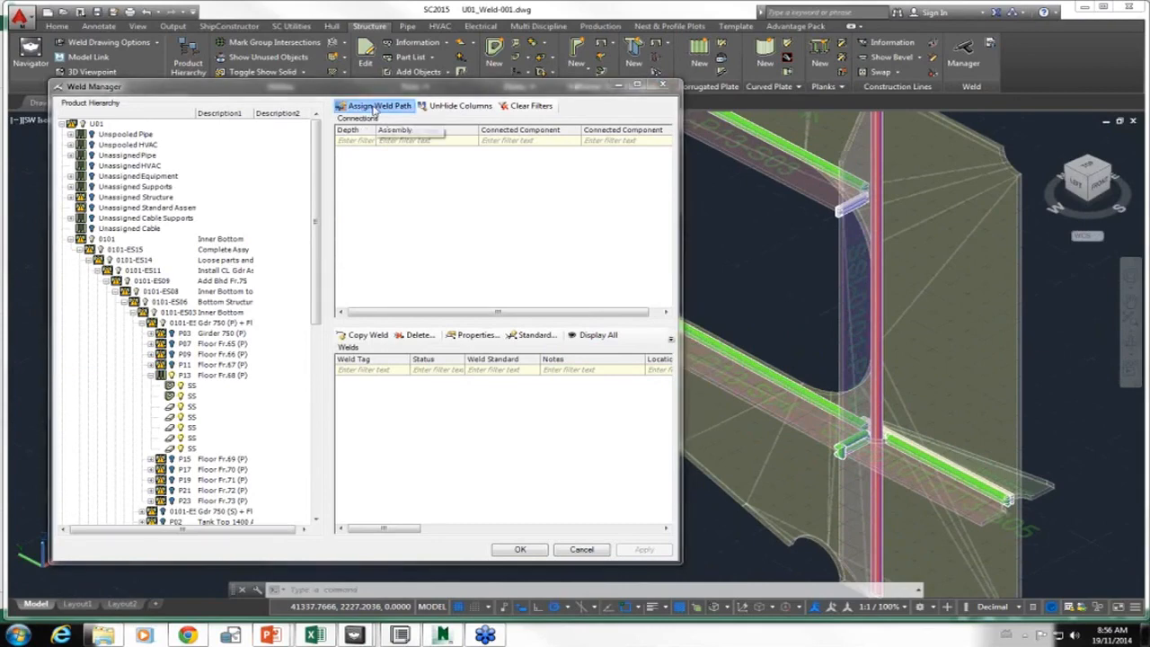
left_click(426, 356)
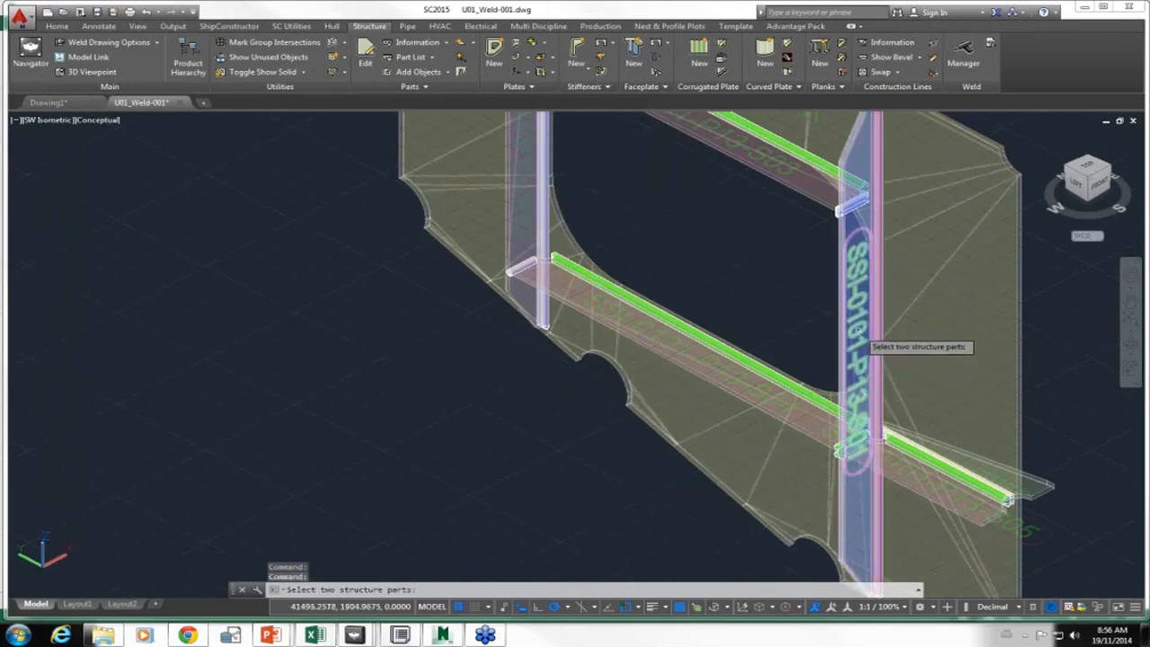
left_click(861, 343)
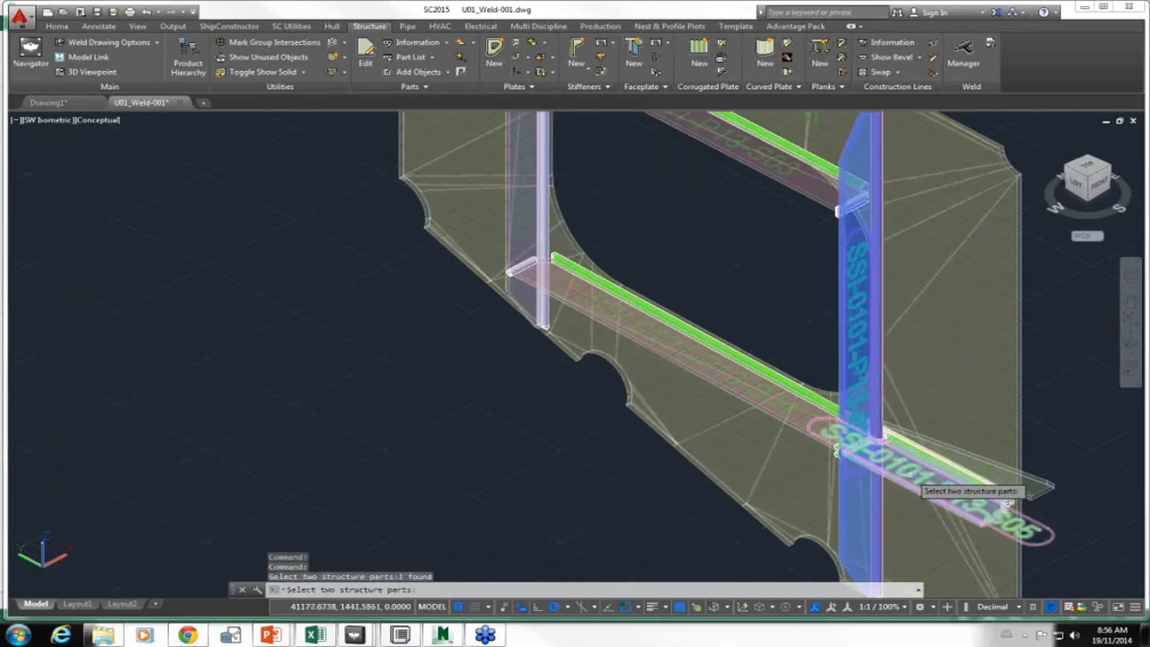
left_click(1014, 538)
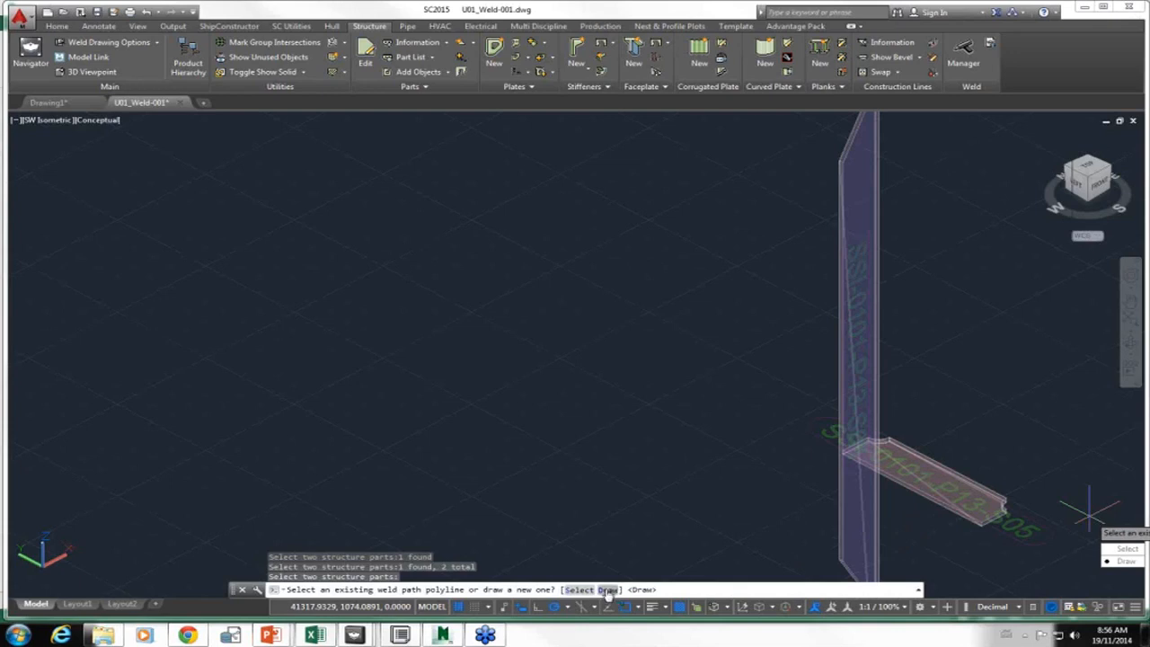
- Draw a new 70 mm weld path along the end edge of stiffener S05 against S01, and look up the weld's entry
left_click(608, 589)
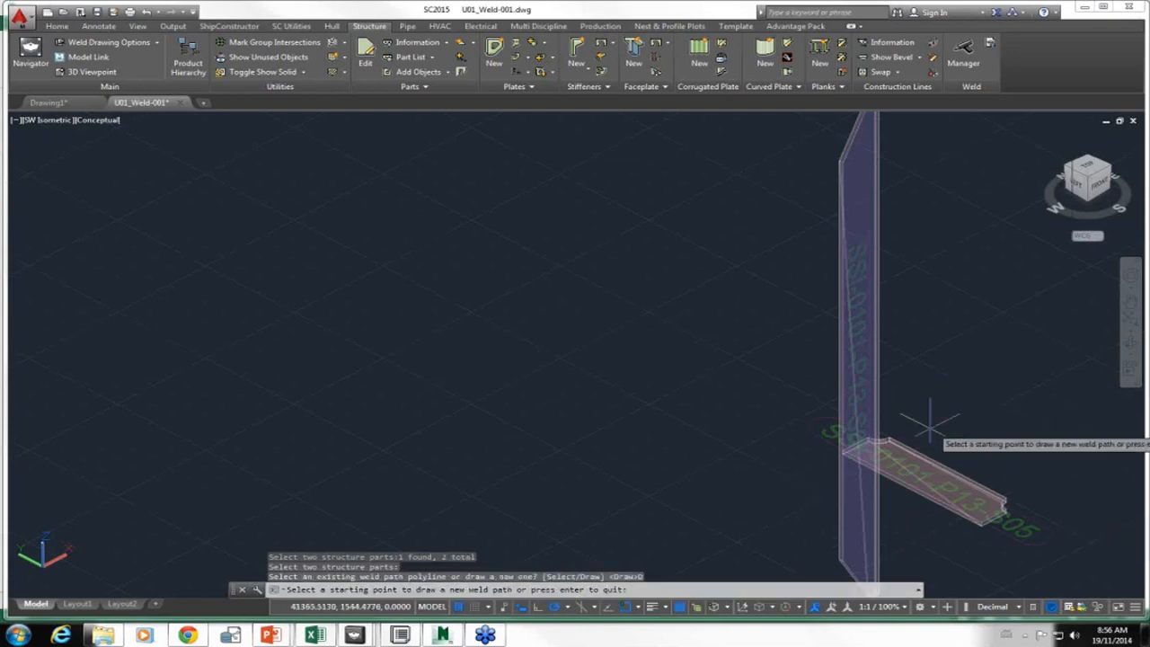
scroll(888, 446, "up", 5)
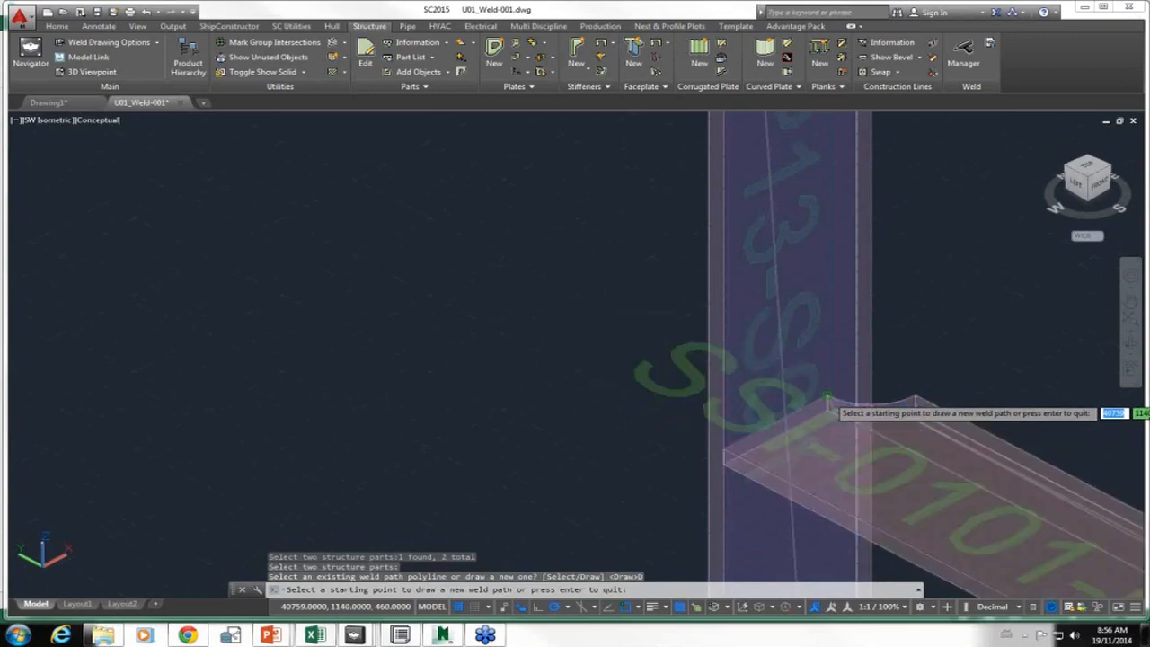
left_click(886, 448)
left_click(714, 448)
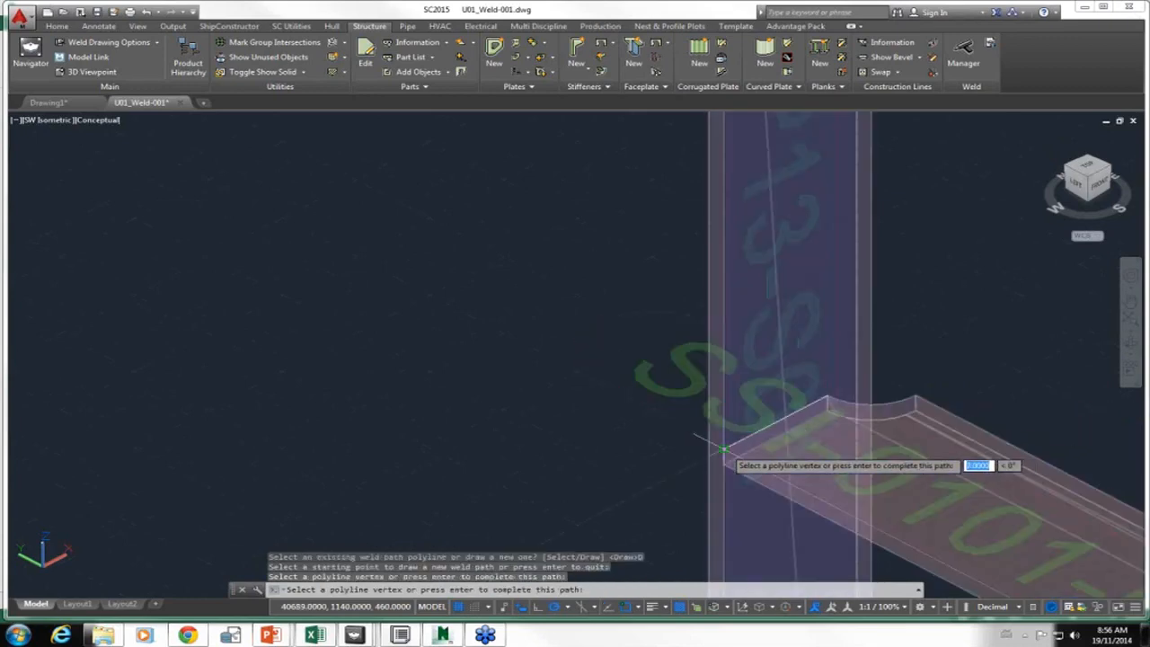
key("Return")
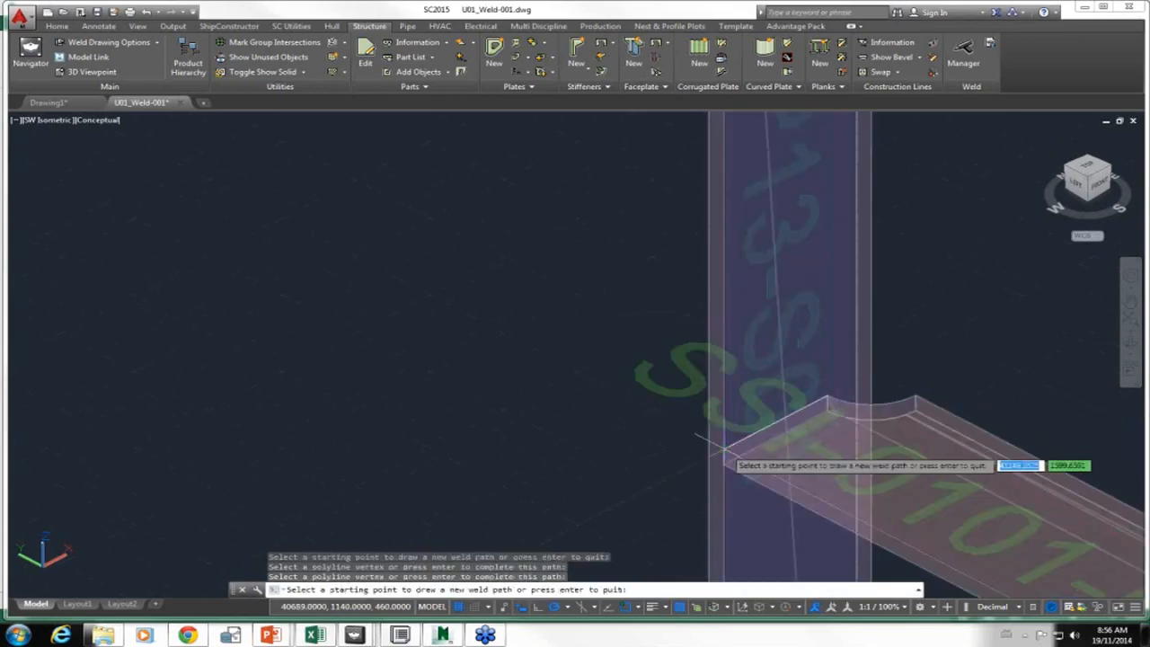
key("Return")
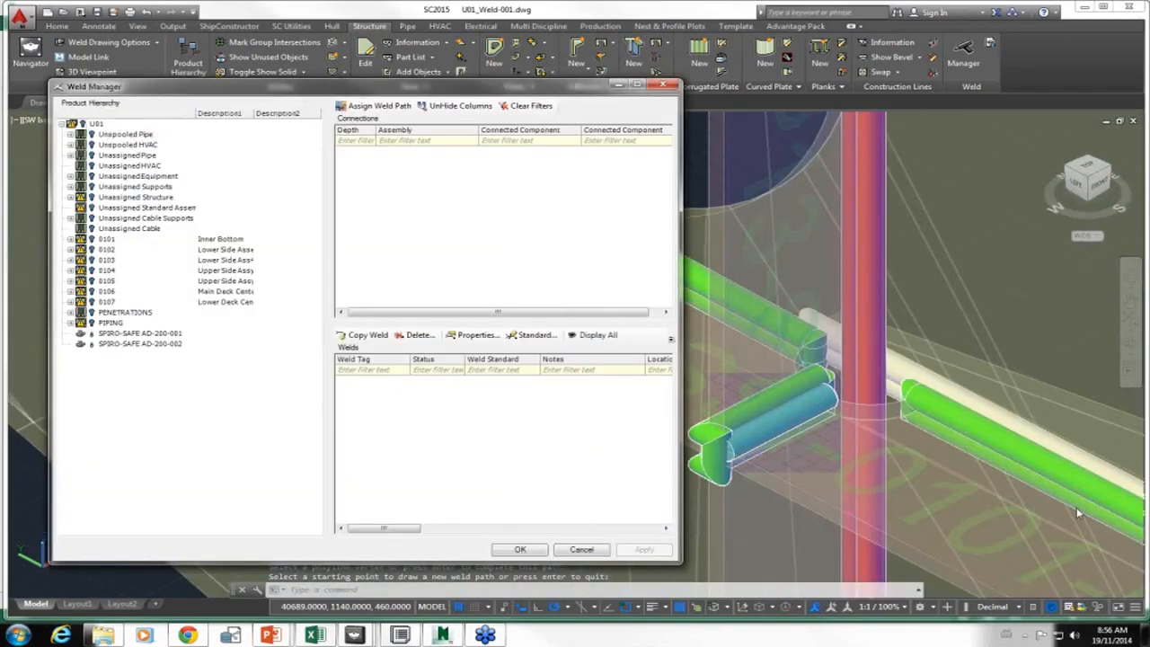
left_click(769, 422)
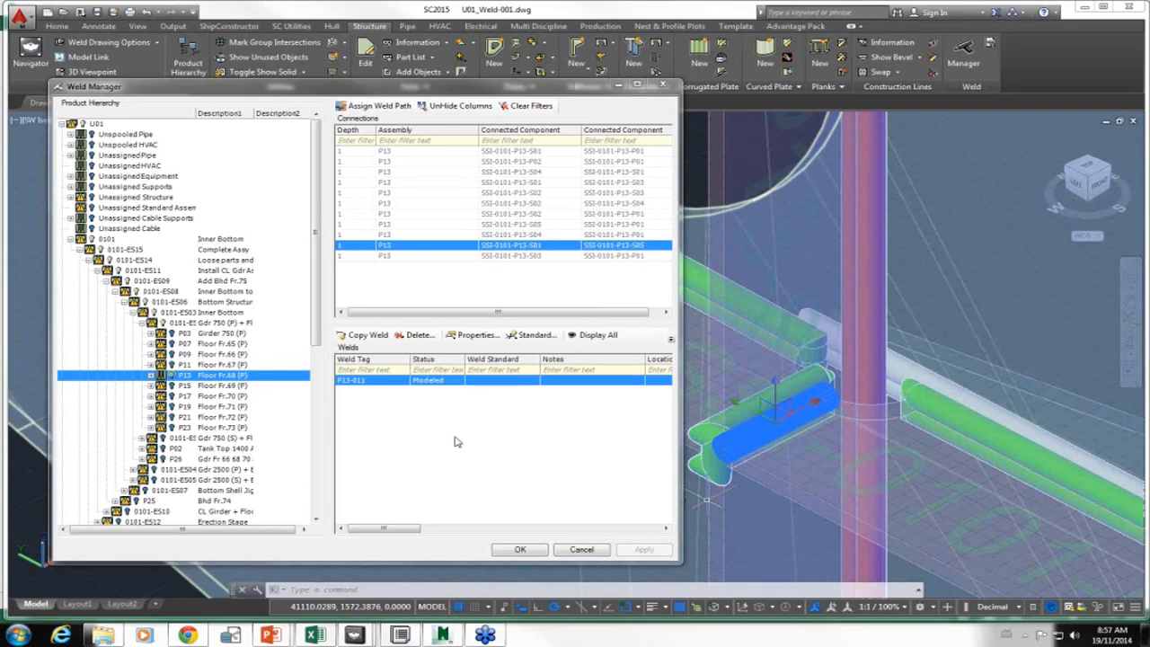
- Switch to the PowerPoint slide show of the weld management presentation and advance by one slide
key("alt+Tab")
key("alt+Tab")
key("alt+Tab")
key("alt+Tab")
key("alt+Tab")
key("alt+Tab")
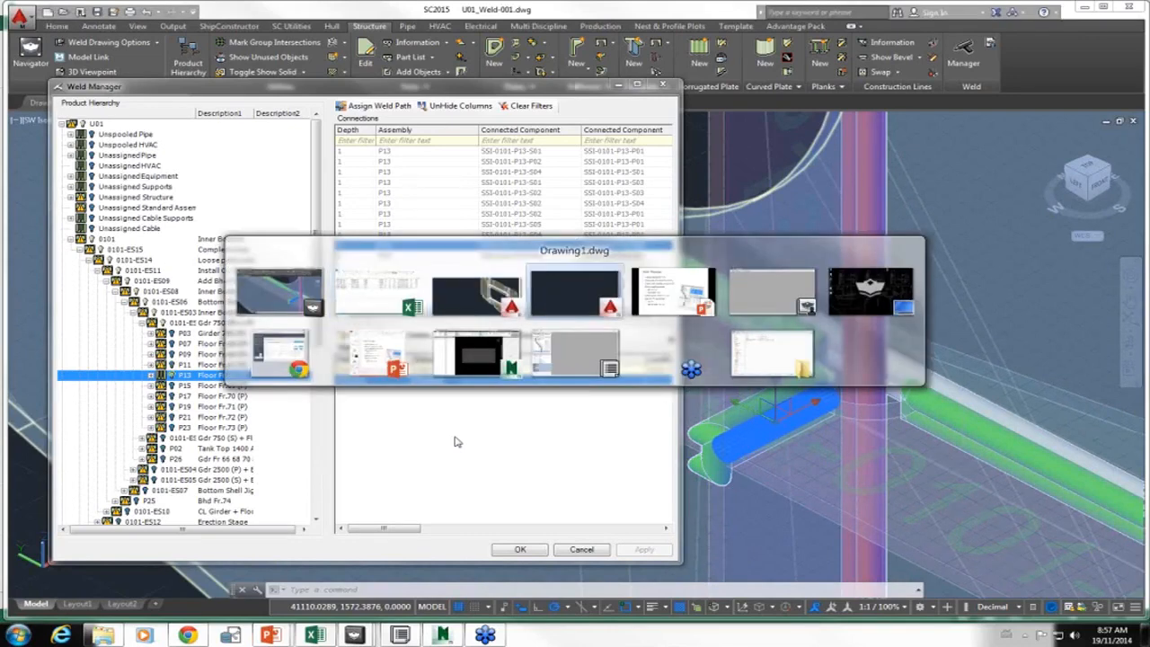
key("alt+Tab")
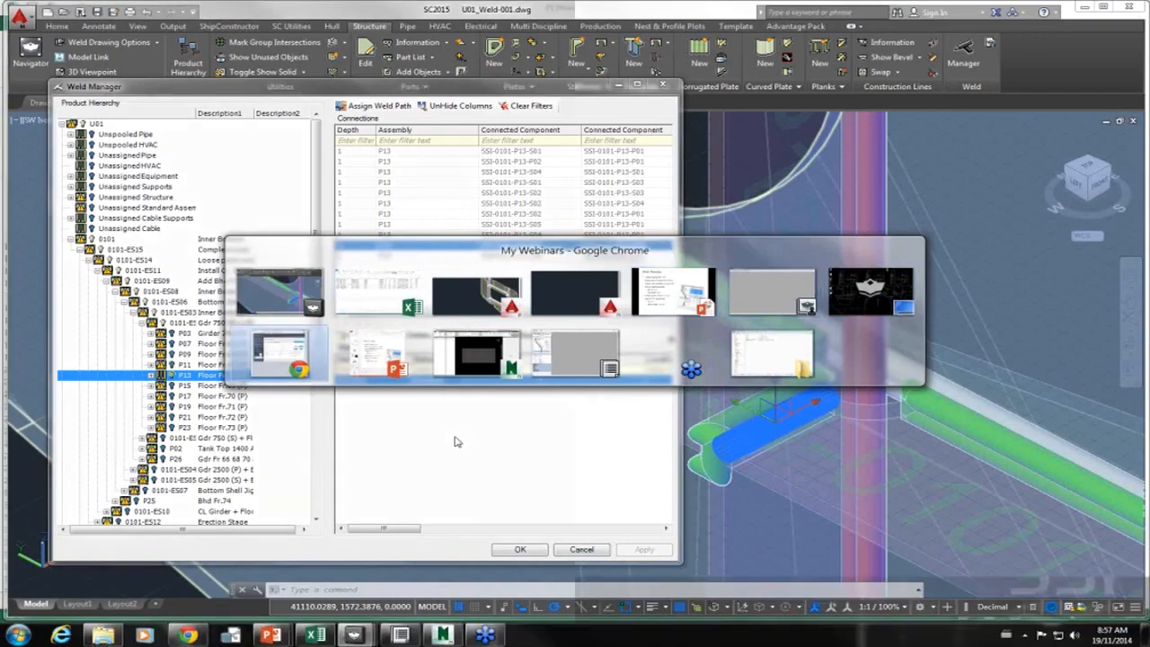
key("alt+shift+Tab")
key("alt+shift+Tab")
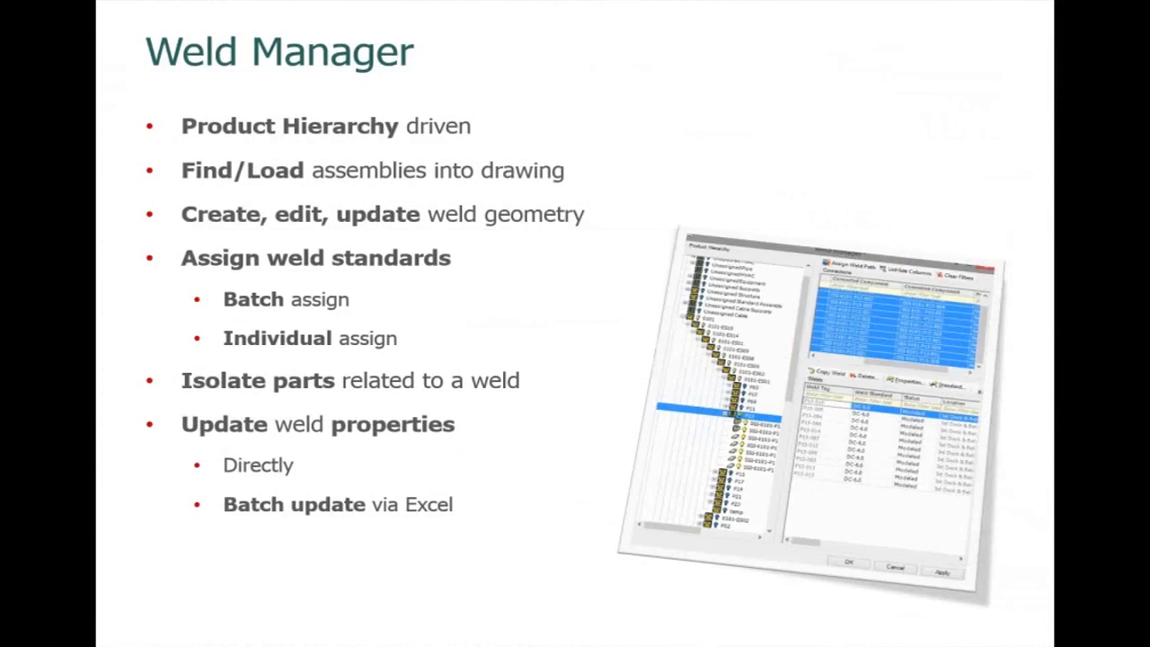
key("Right")
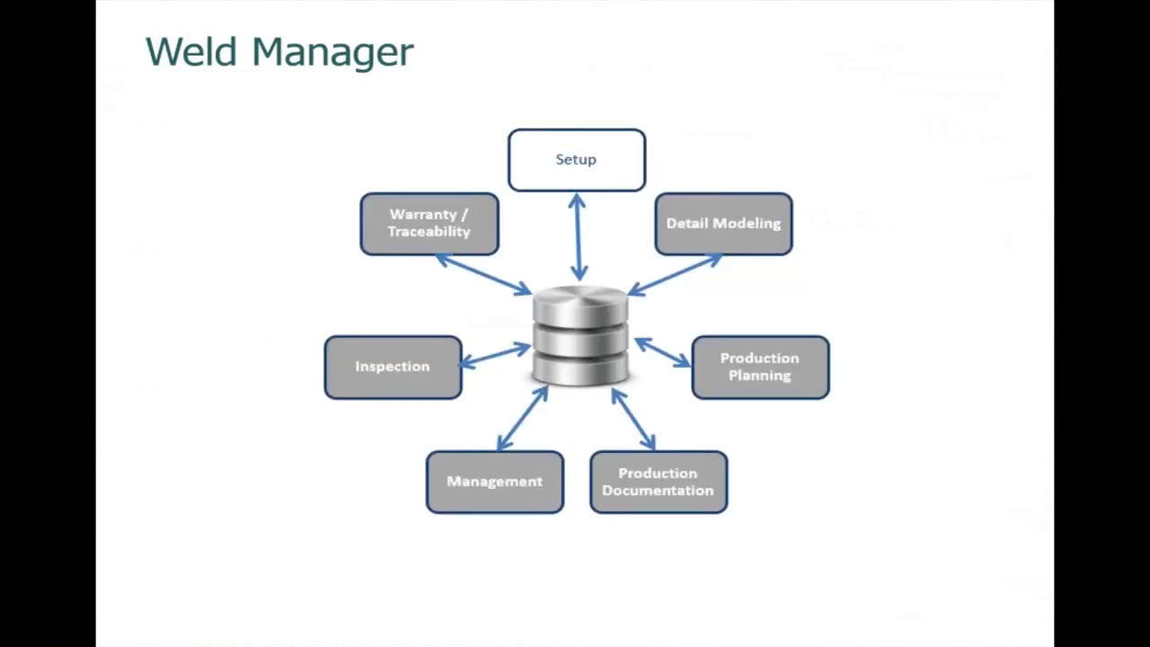
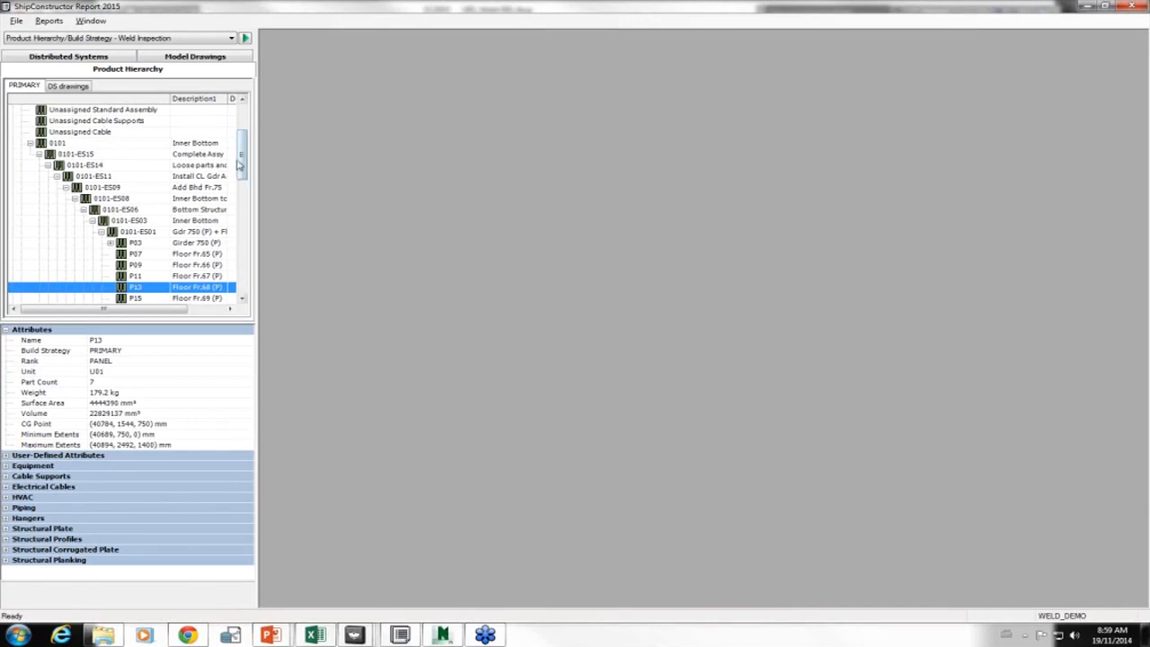
- Generate the Product Hierarchy/Build Strategy - Weld Inspection report for assembly P13
left_click(232, 38)
left_click(231, 40)
left_click(244, 40)
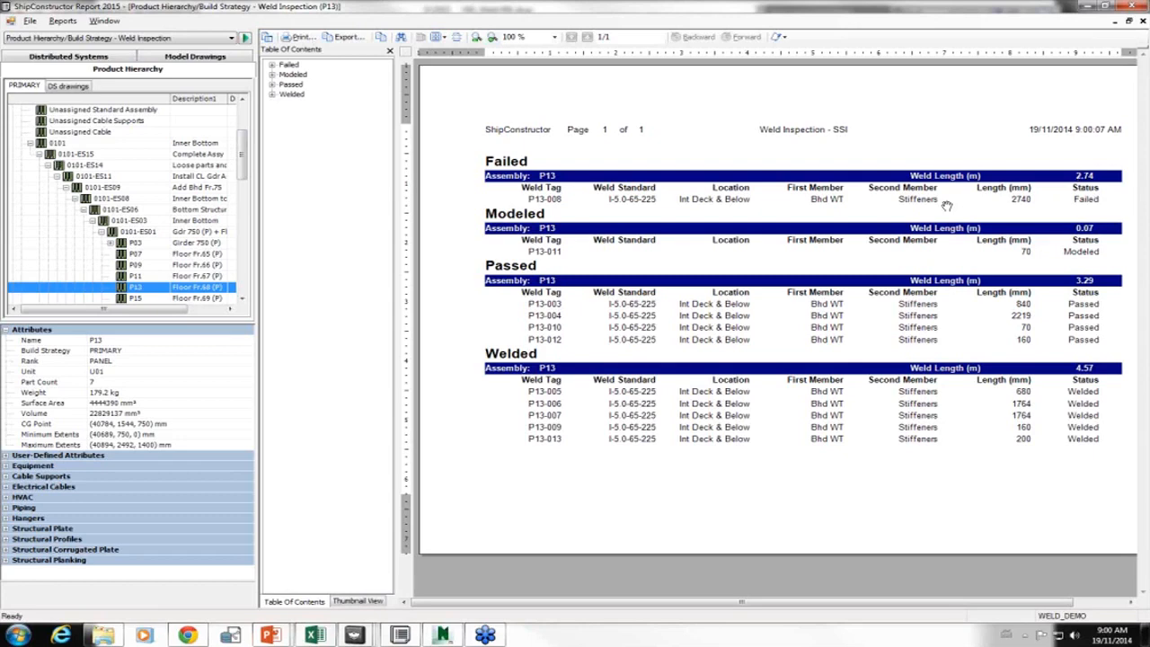
- Switch back to the U01_Weld-001 drawing, accept and leave the Weld Manager, and close the drawing with its changes saved
key("alt+Tab")
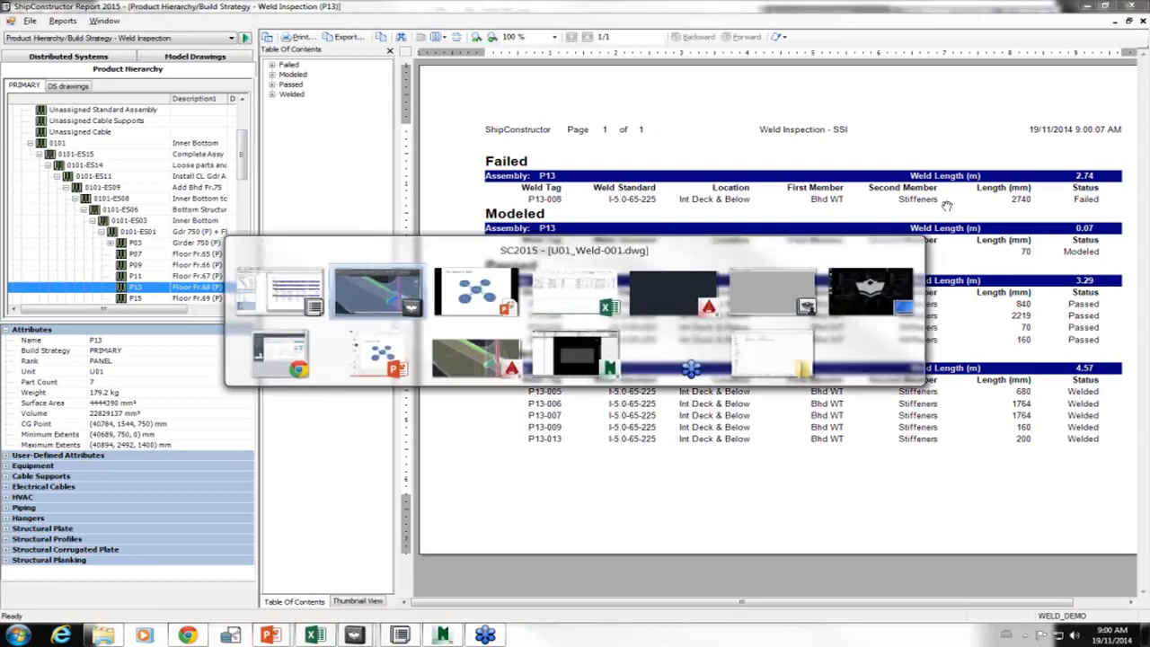
key("alt+Tab")
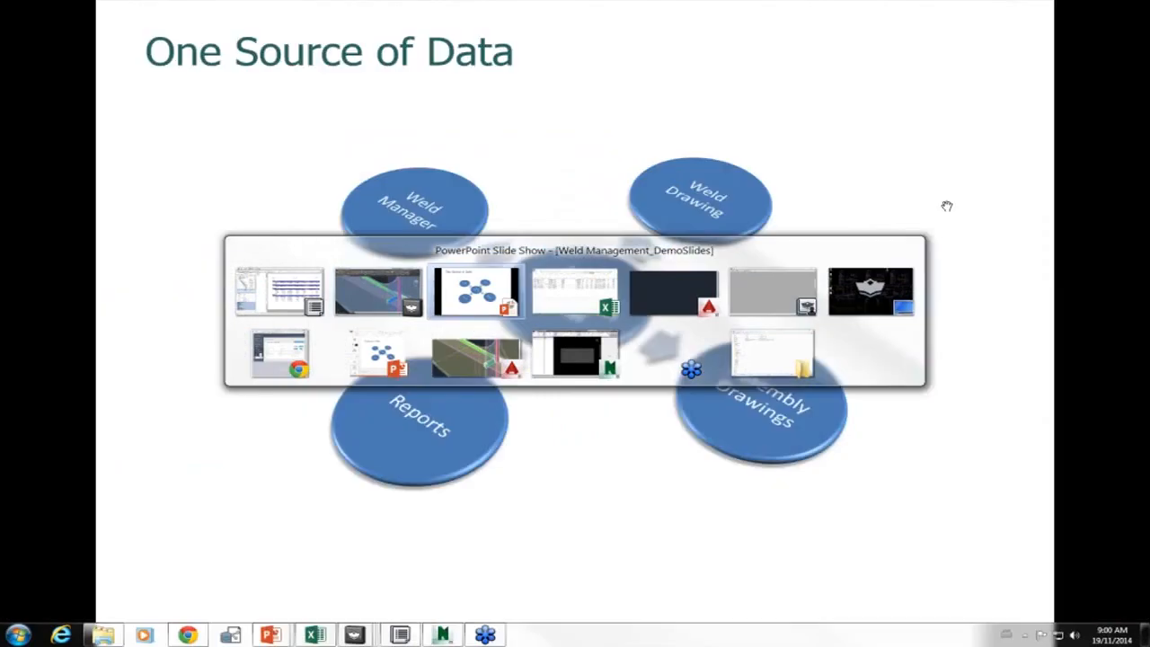
key("alt+shift+Tab")
key("alt+shift+Tab")
key("alt+Tab")
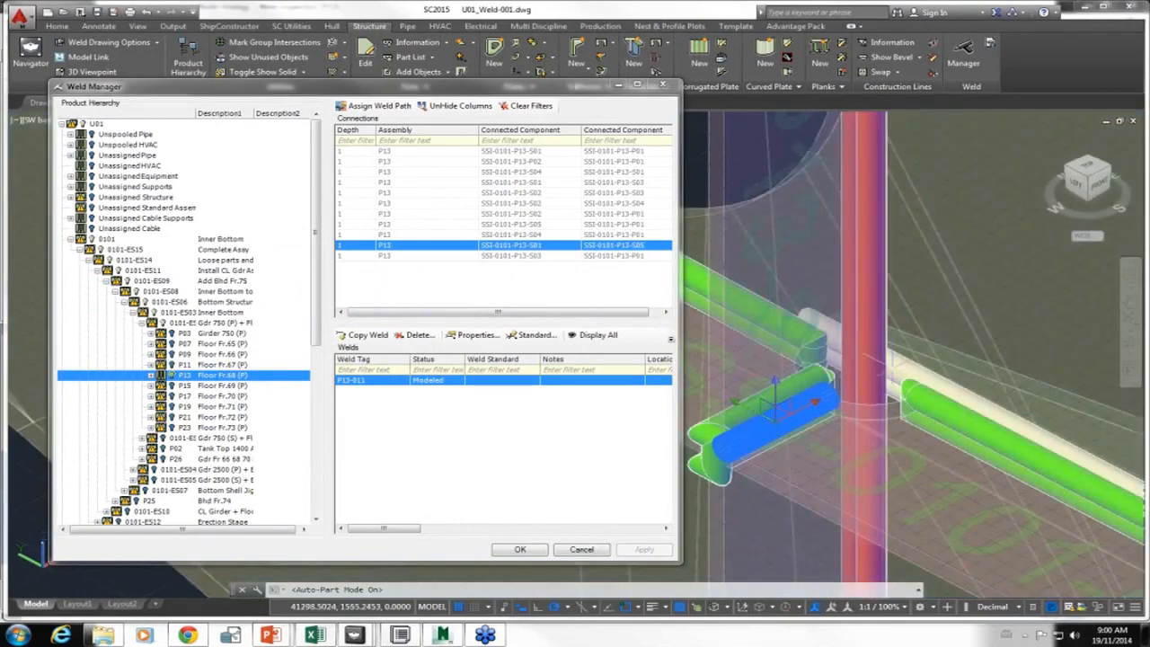
left_click(515, 550)
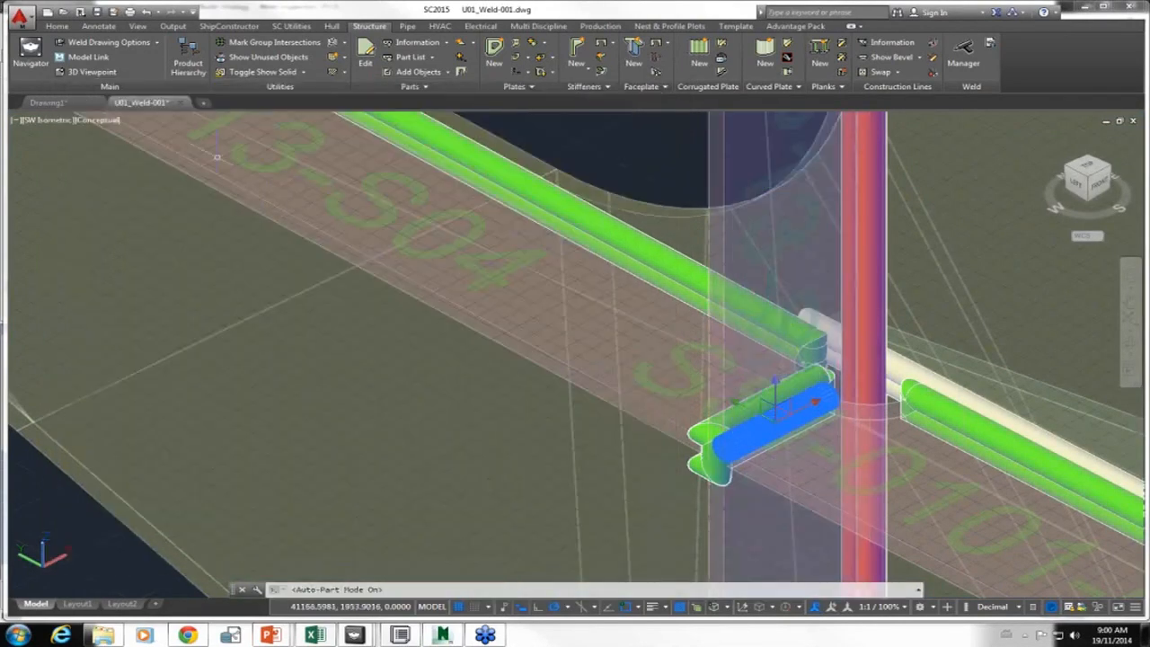
left_click(182, 105)
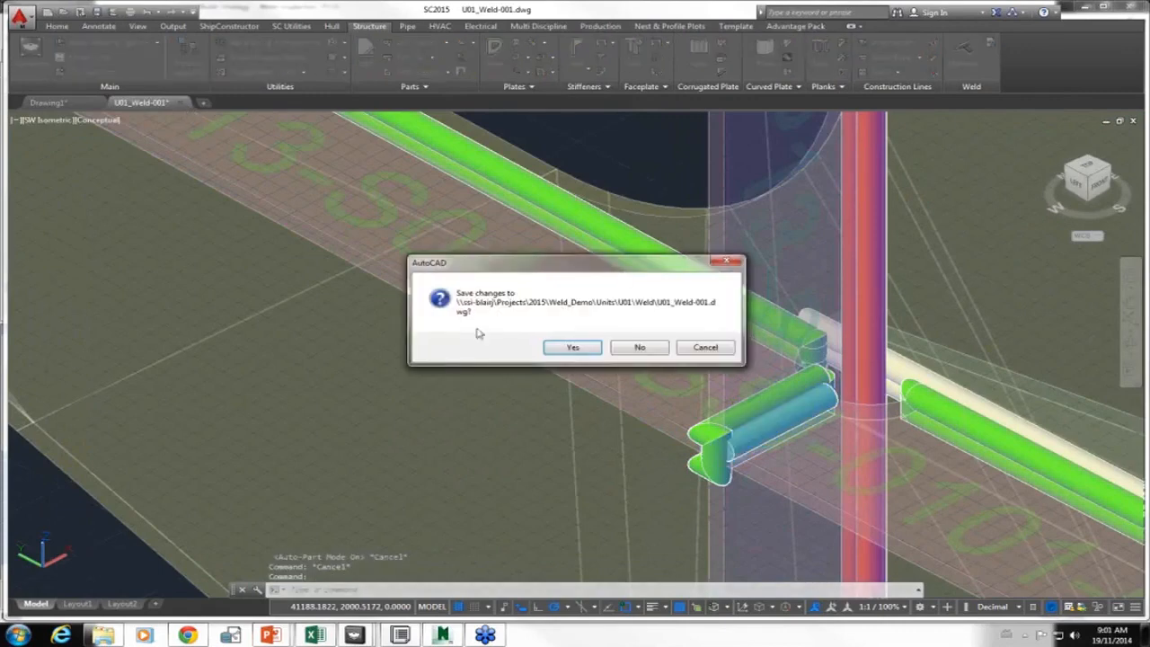
left_click(576, 352)
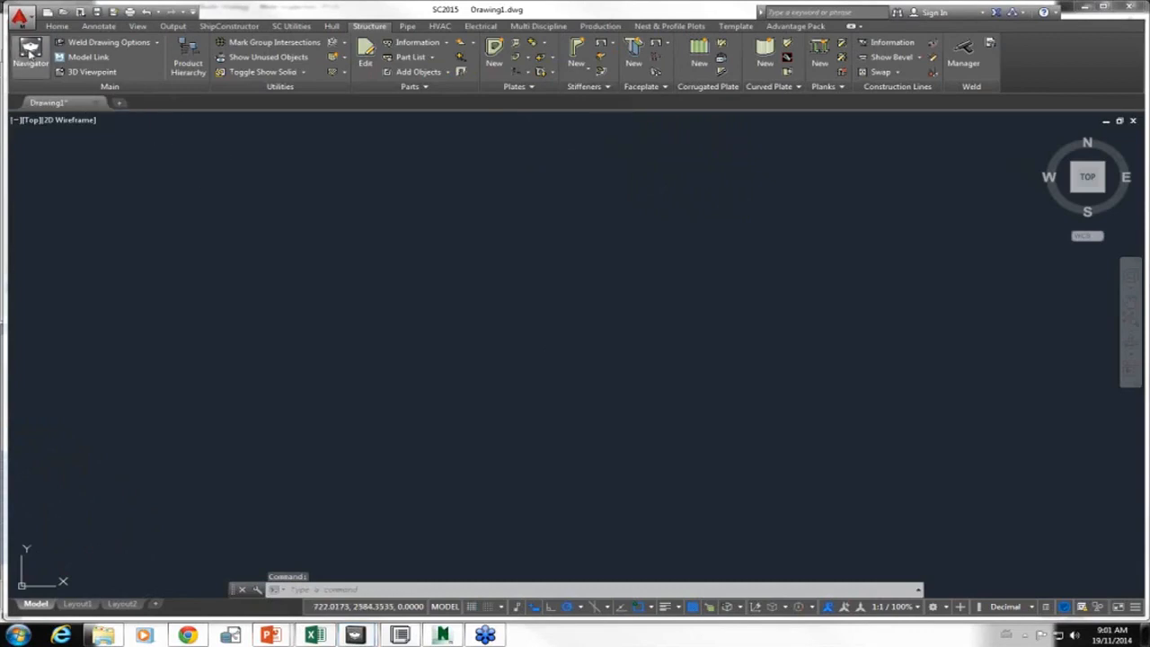
- Start a new assembly drawing for unit U01 from the Assembly ISO A3 template with welds included
left_click(29, 52)
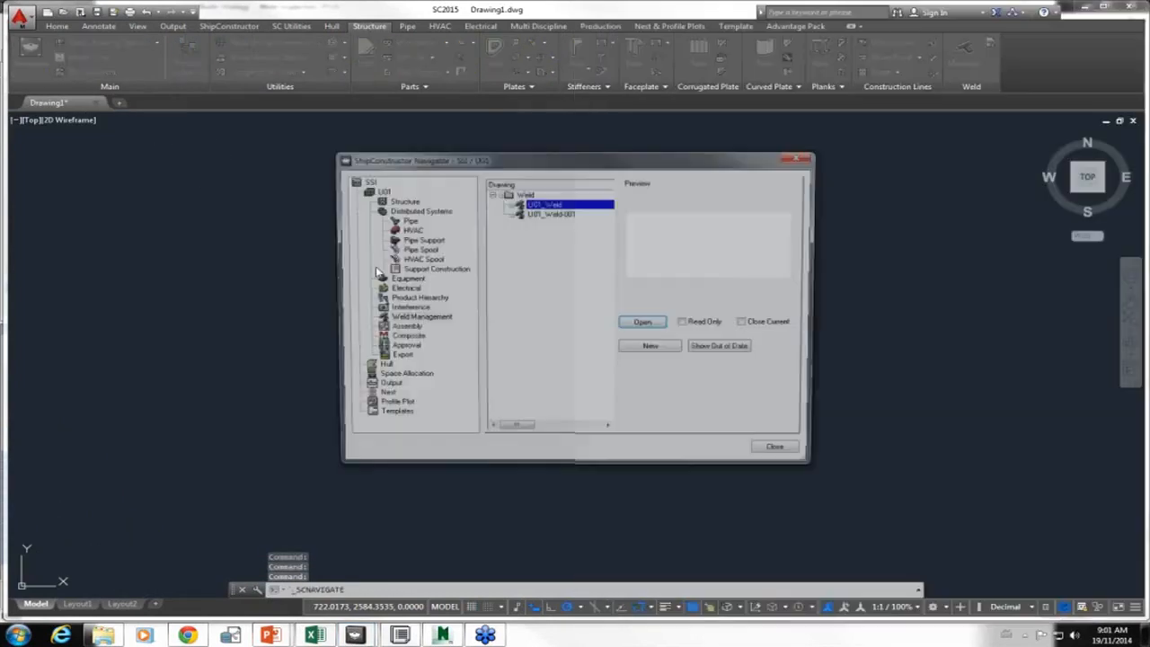
left_click(399, 328)
left_click(650, 350)
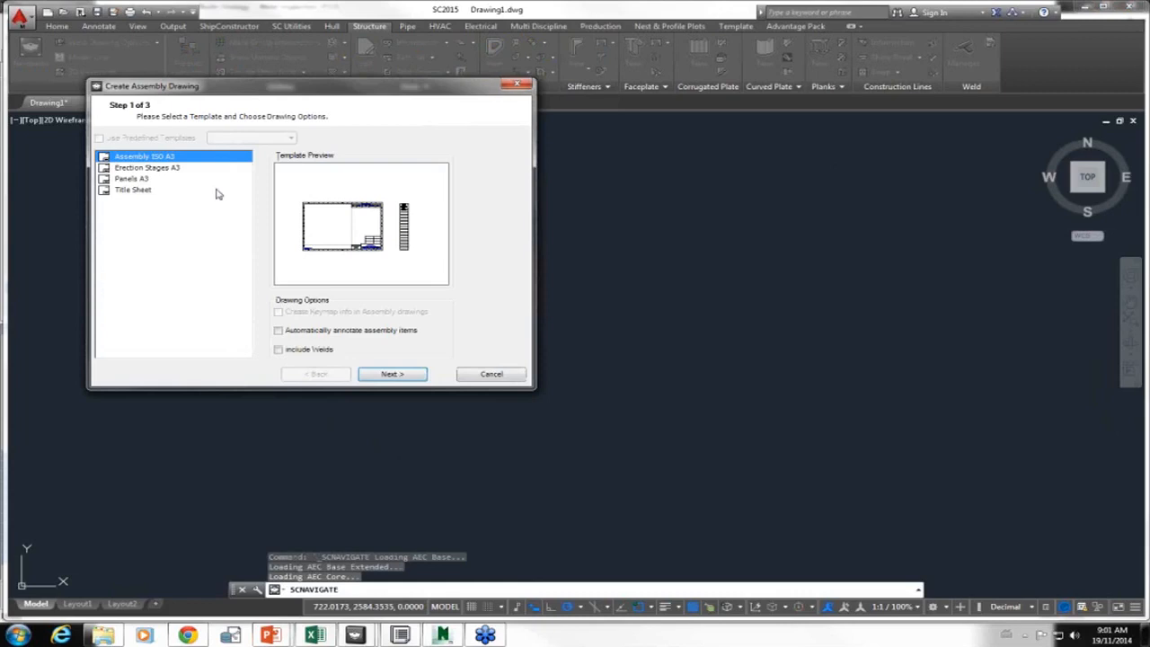
left_click_drag(265, 88, 318, 136)
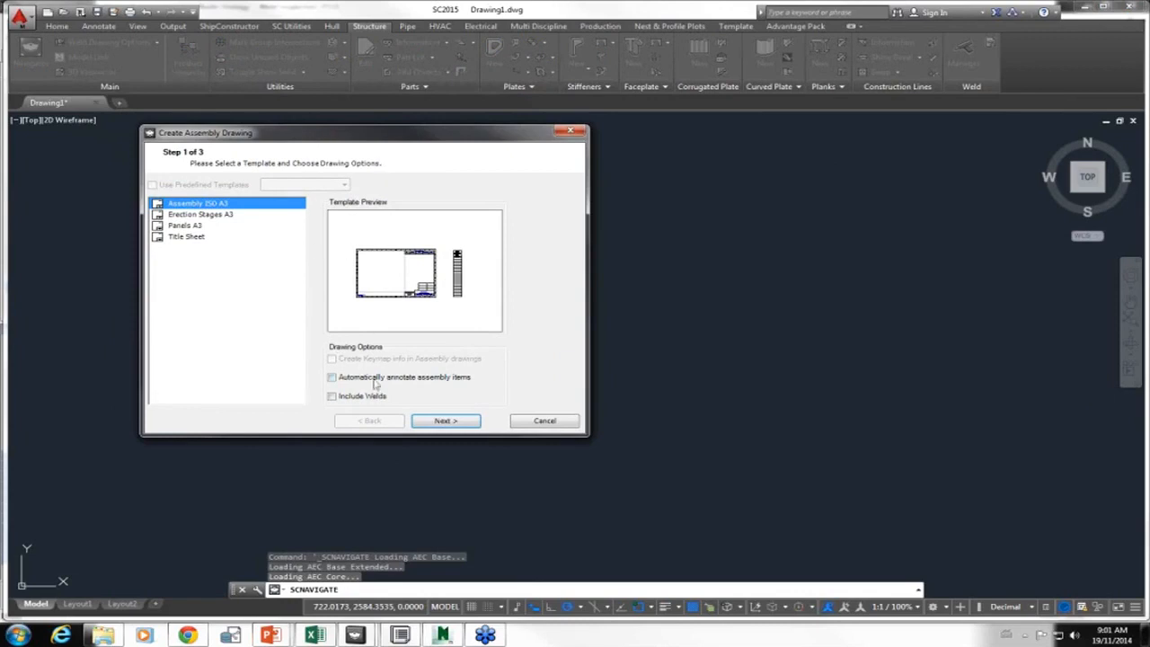
left_click(333, 397)
left_click(331, 396)
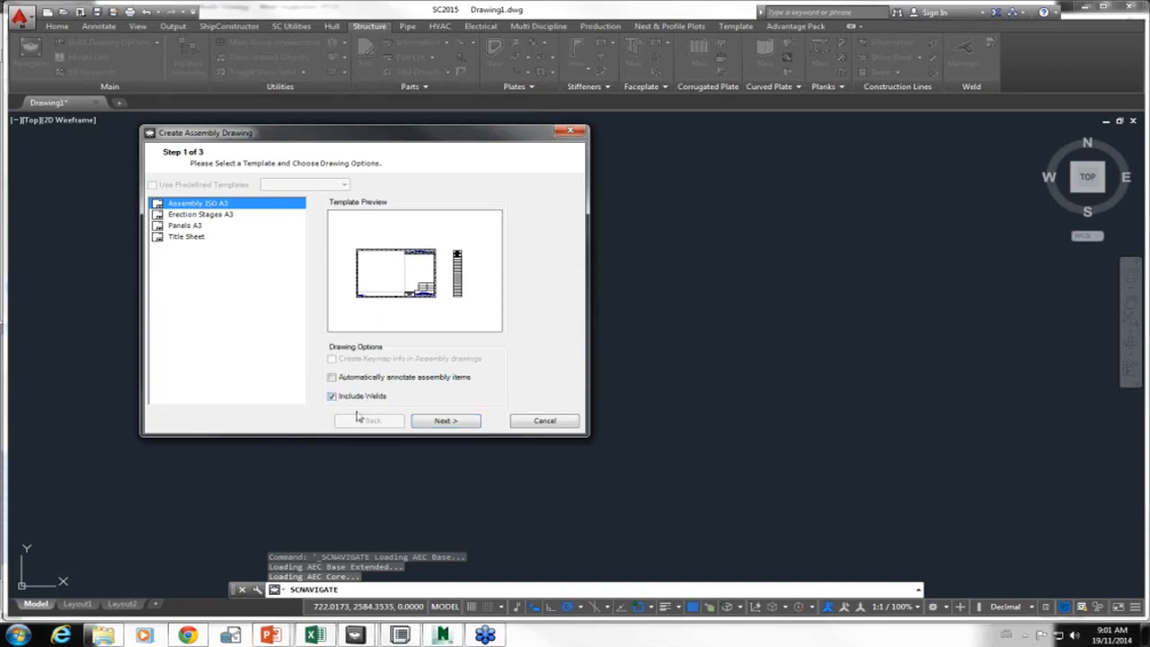
left_click(436, 420)
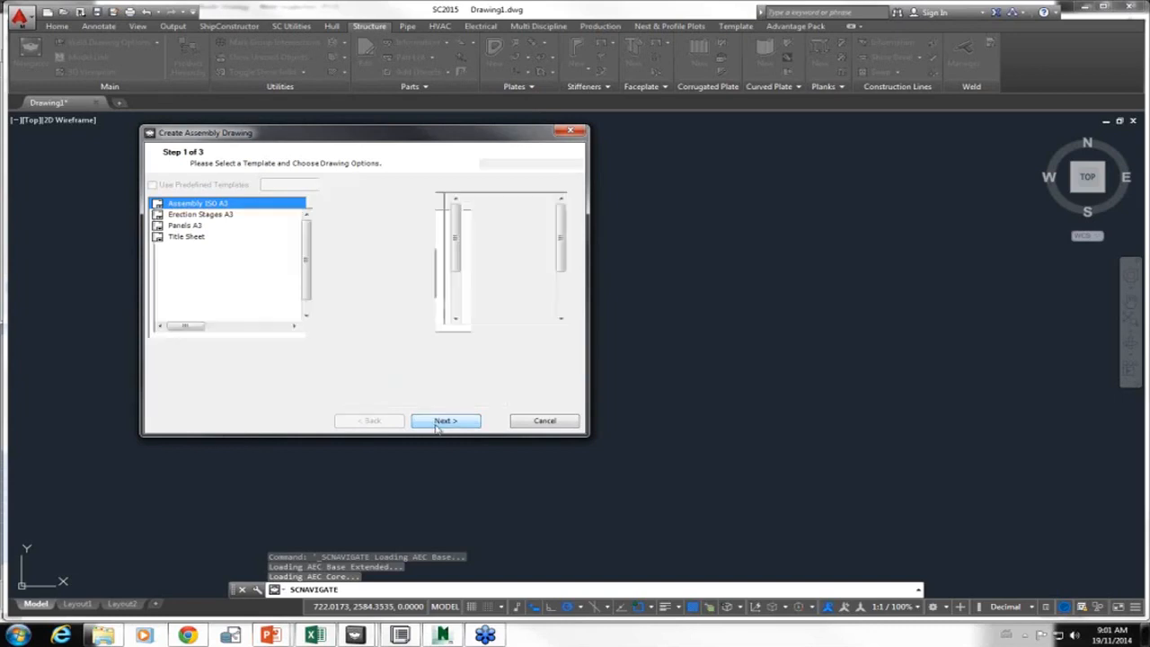
- Select panel P13 under 0101-ES01 in the PRIMARY product hierarchy as the assembly to draw
left_click(168, 245)
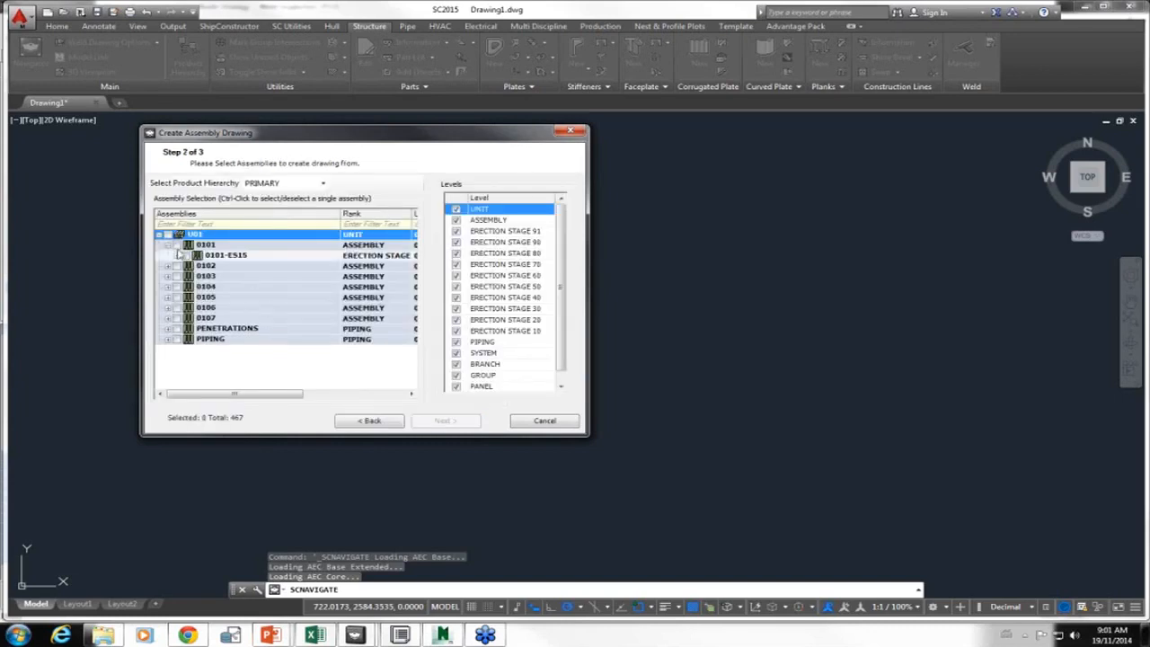
left_click(177, 256)
left_click(185, 267)
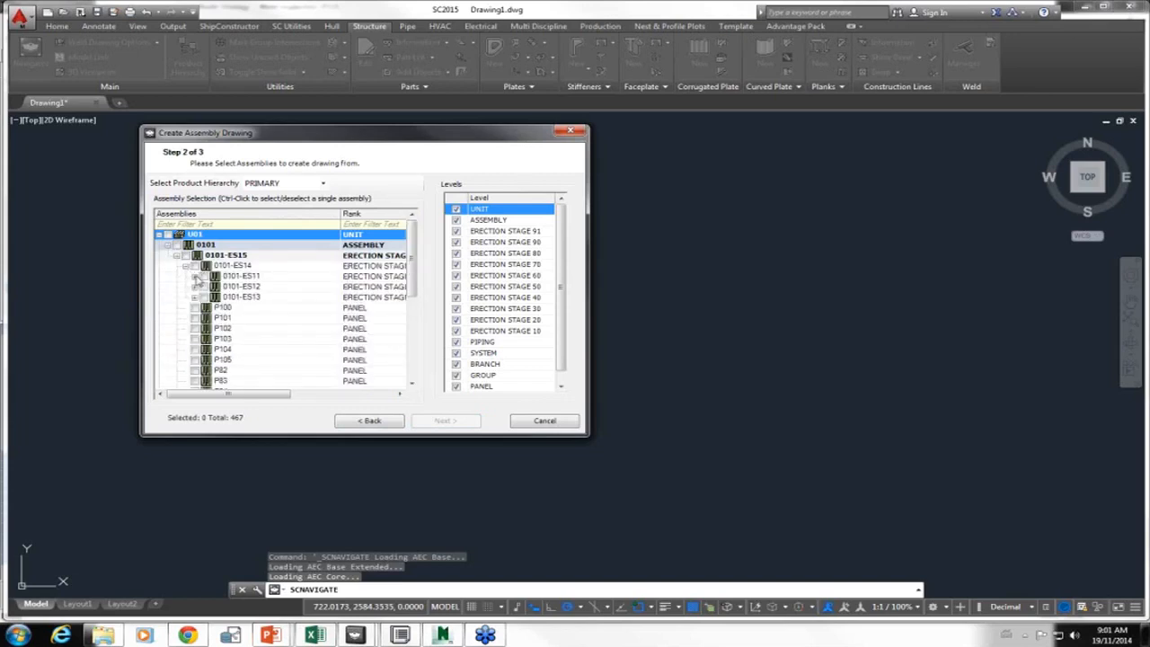
left_click(194, 276)
left_click(204, 288)
left_click(204, 288)
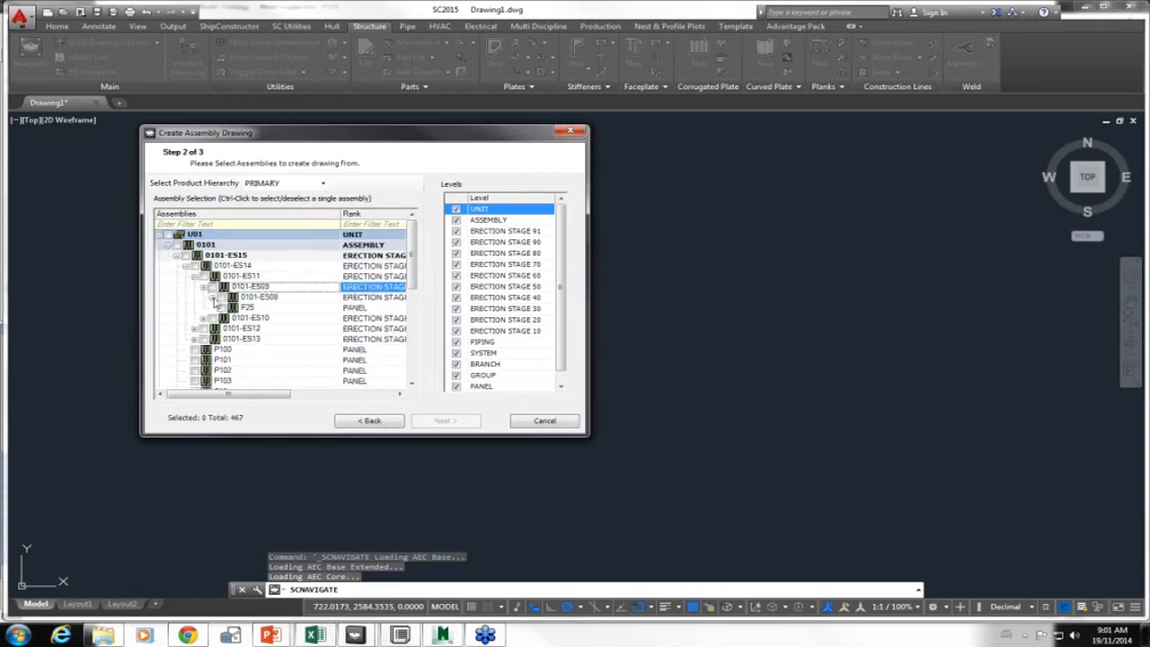
left_click(213, 297)
left_click(220, 308)
left_click(229, 318)
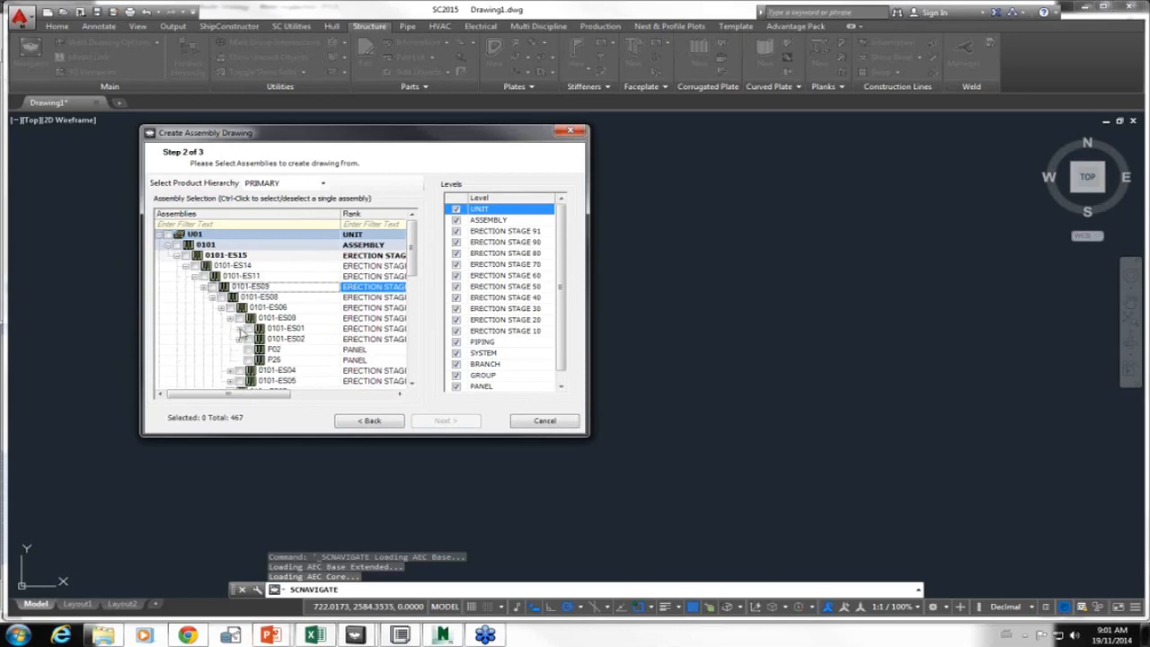
left_click(238, 329)
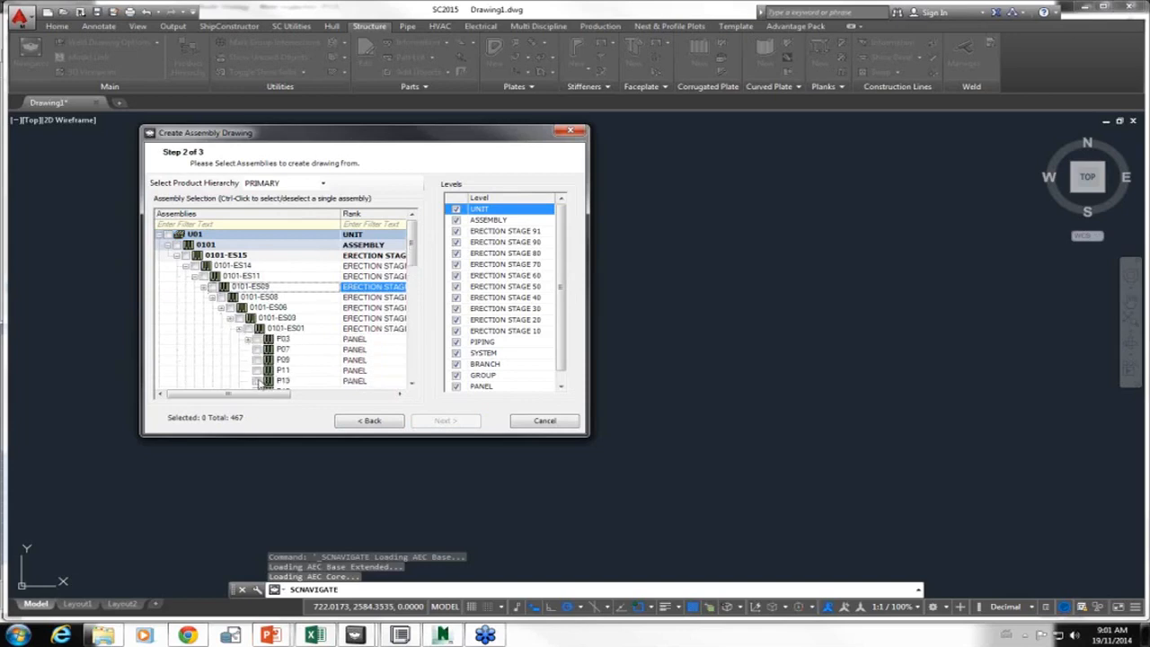
left_click(257, 381)
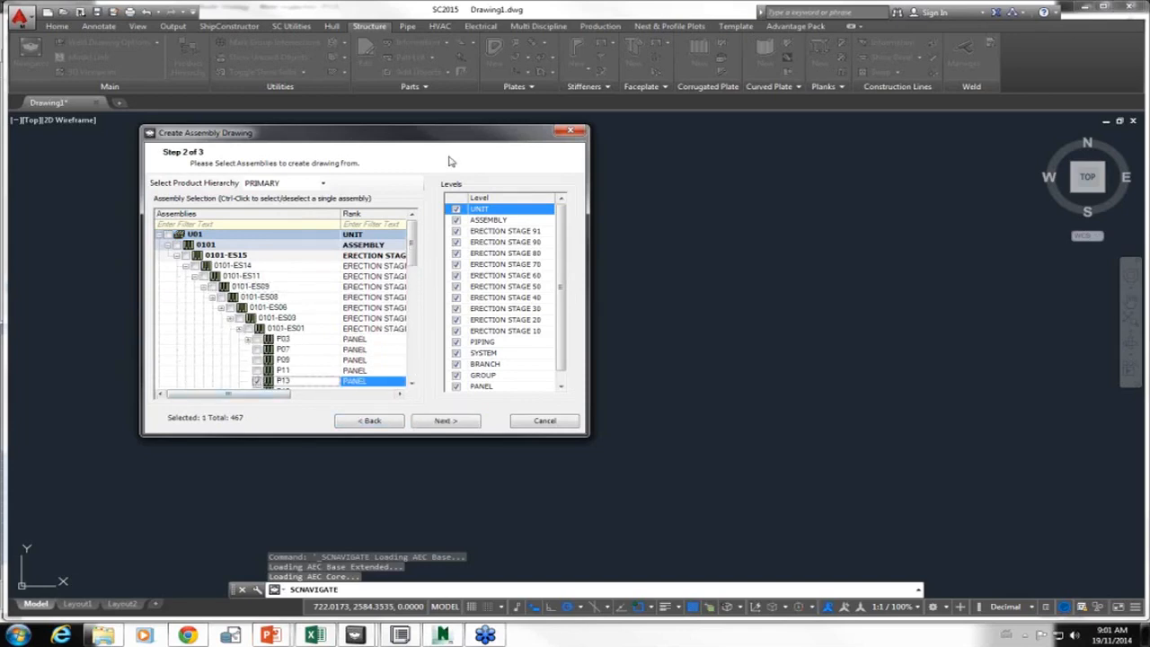
- Name the assembly drawing 0101-P13-W01 and create it
left_click(467, 423)
left_click(428, 216)
type("-P13-")
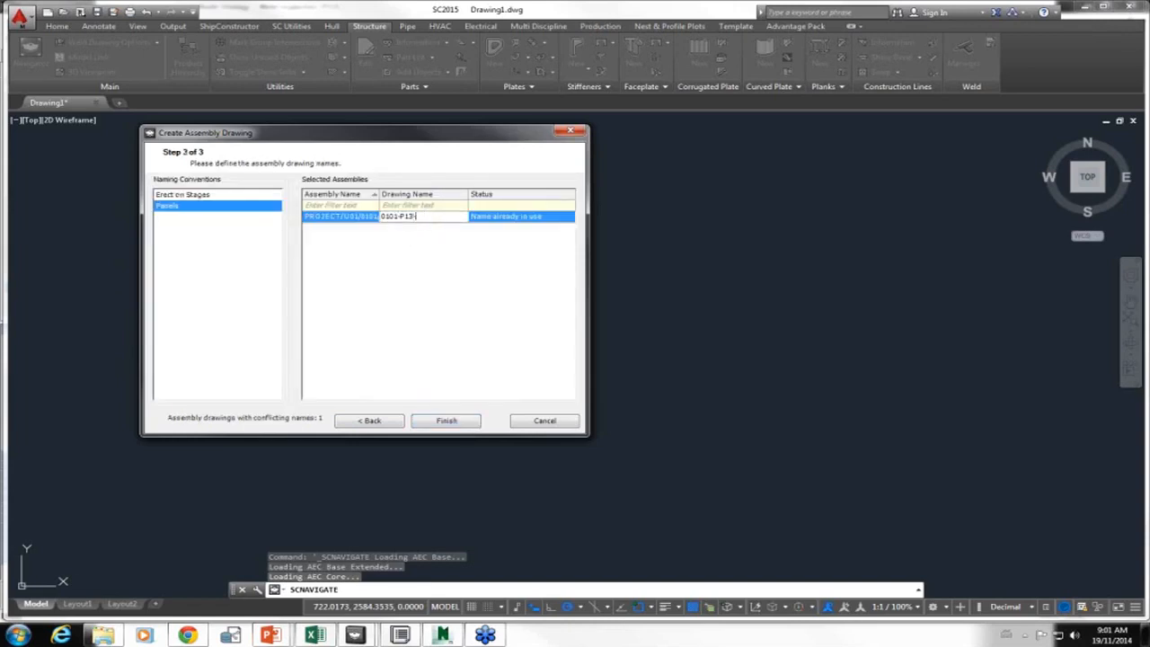
type("WEB")
key("Return")
left_click(431, 419)
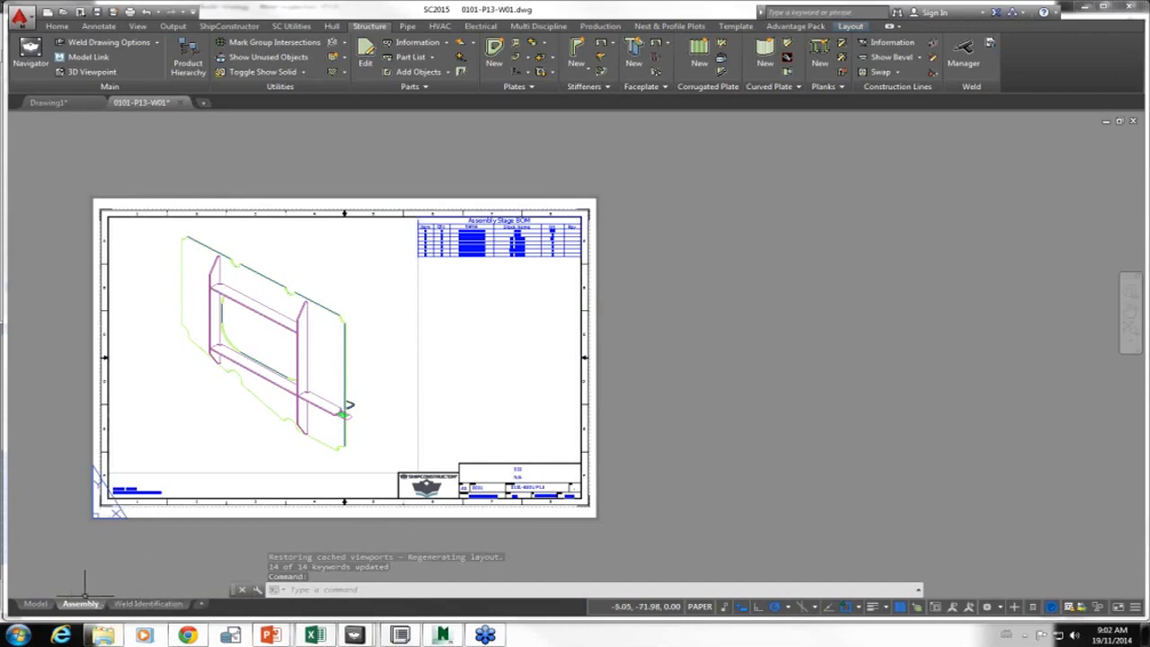
- Open the Weld Identification layout, switch it to paper space and examine the weld table and isometric view
mouse_move(130, 610)
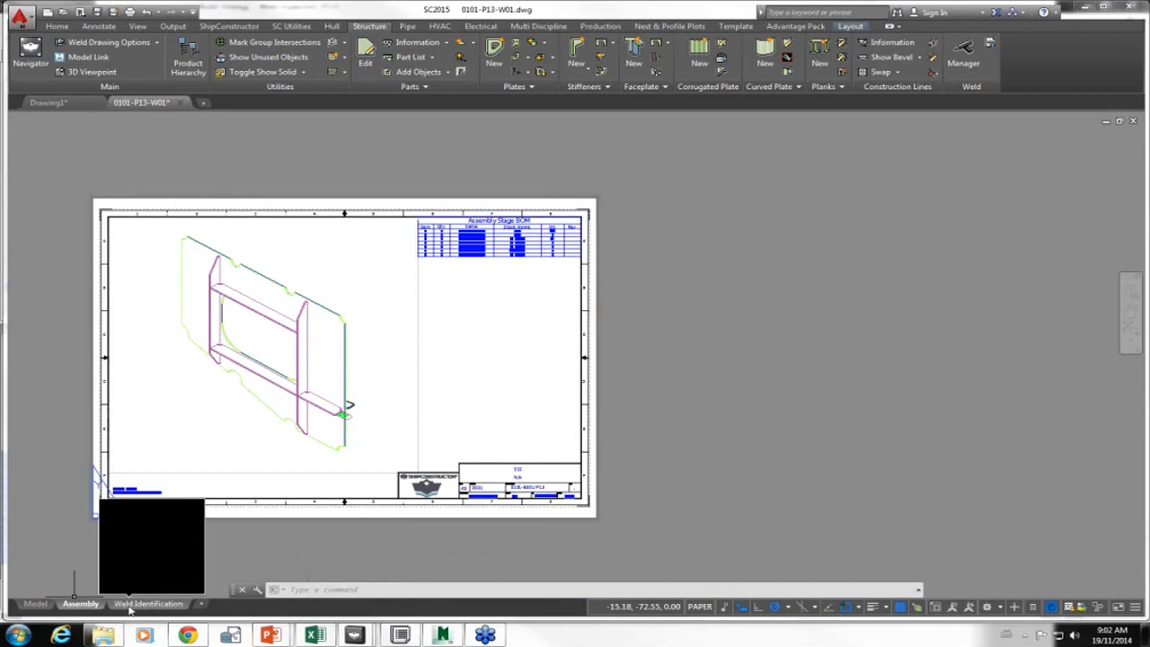
left_click(136, 608)
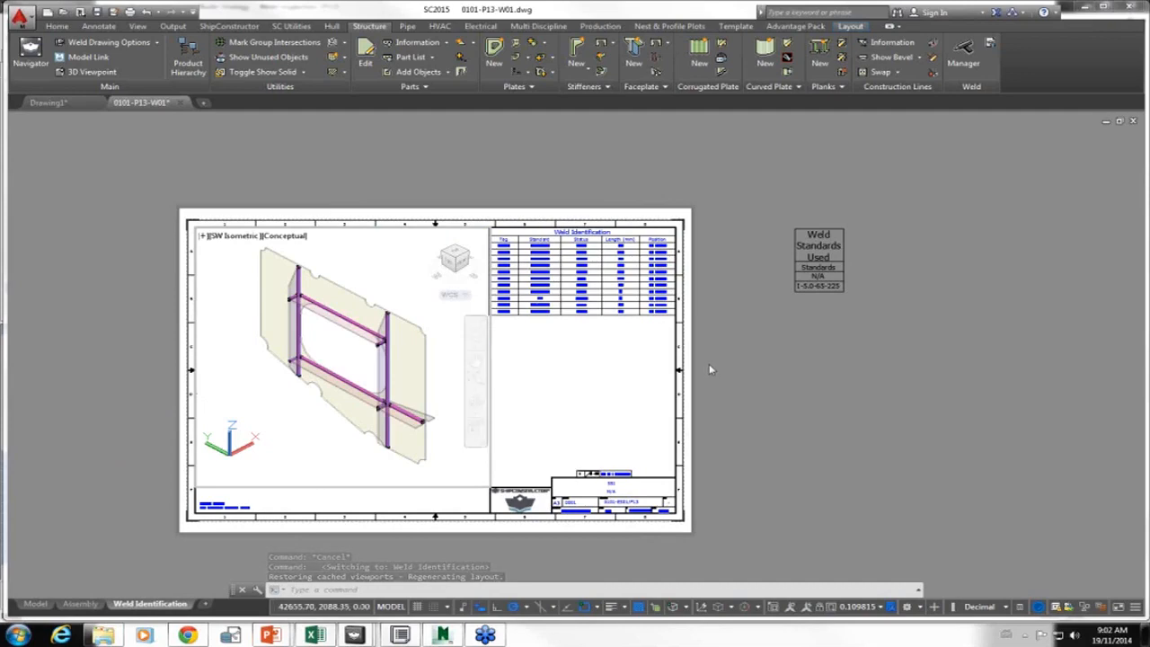
type("ps")
key("Return")
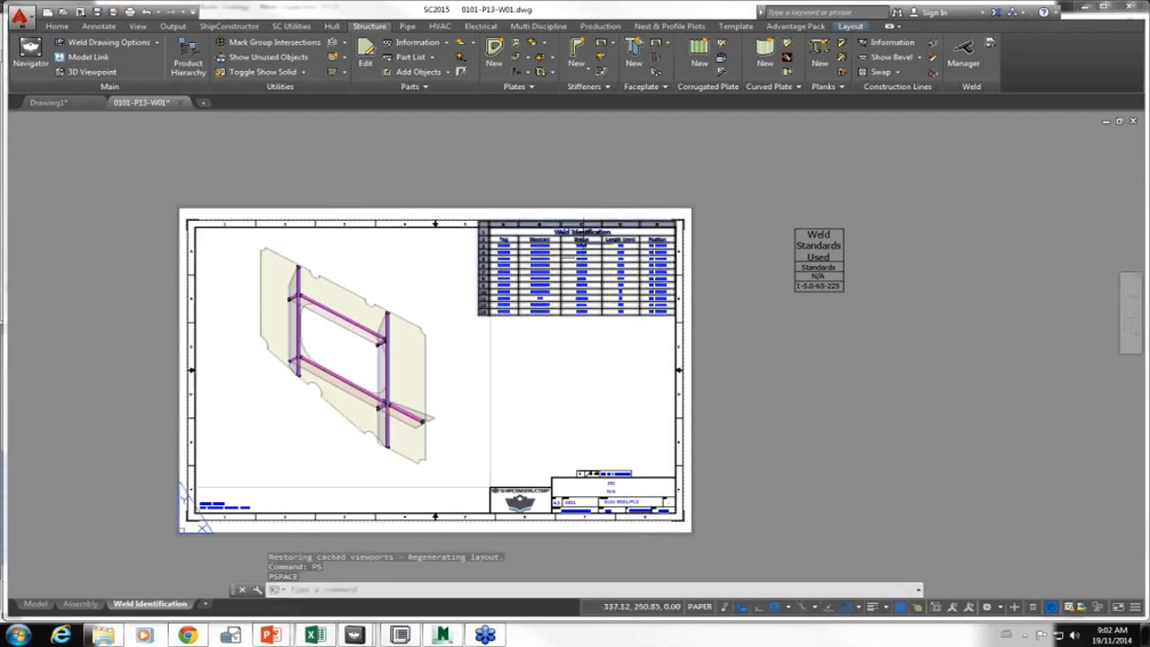
scroll(568, 265, "up", 4)
middle_click_drag(526, 398, 688, 413)
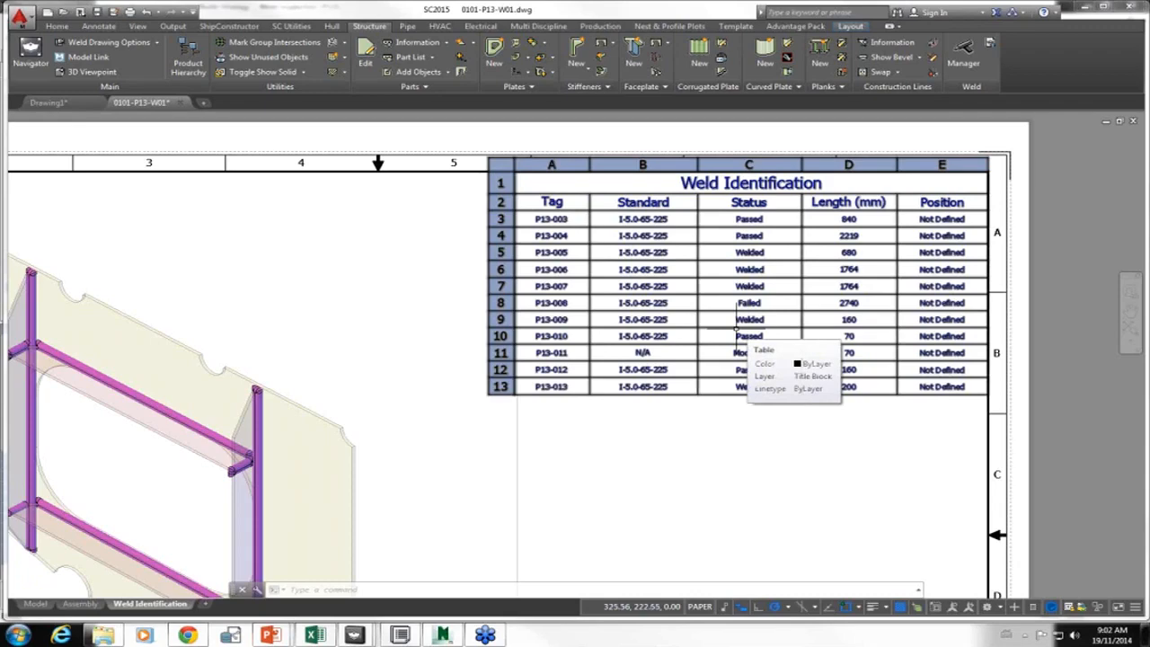
scroll(662, 441, "down", 3)
scroll(626, 461, "up", 1)
middle_click_drag(605, 454, 526, 349)
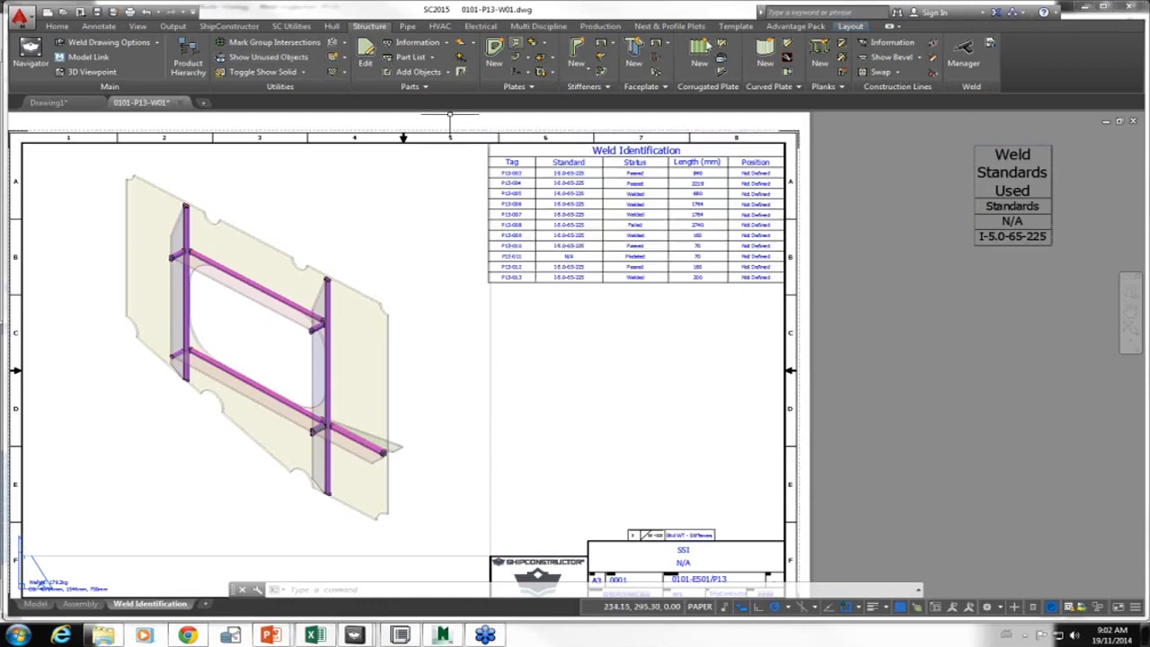
- Accept the isometric viewport's options with Weld Standards as the labelled BOM, and auto-label the layout
left_click(620, 27)
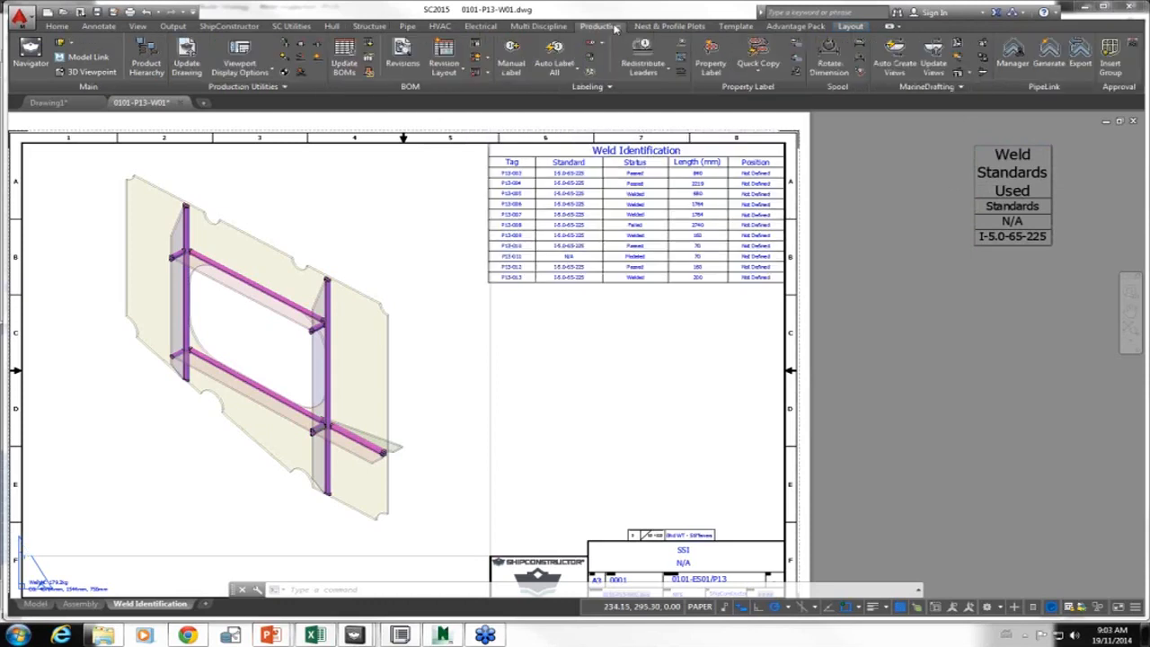
left_click(240, 70)
left_click(261, 166)
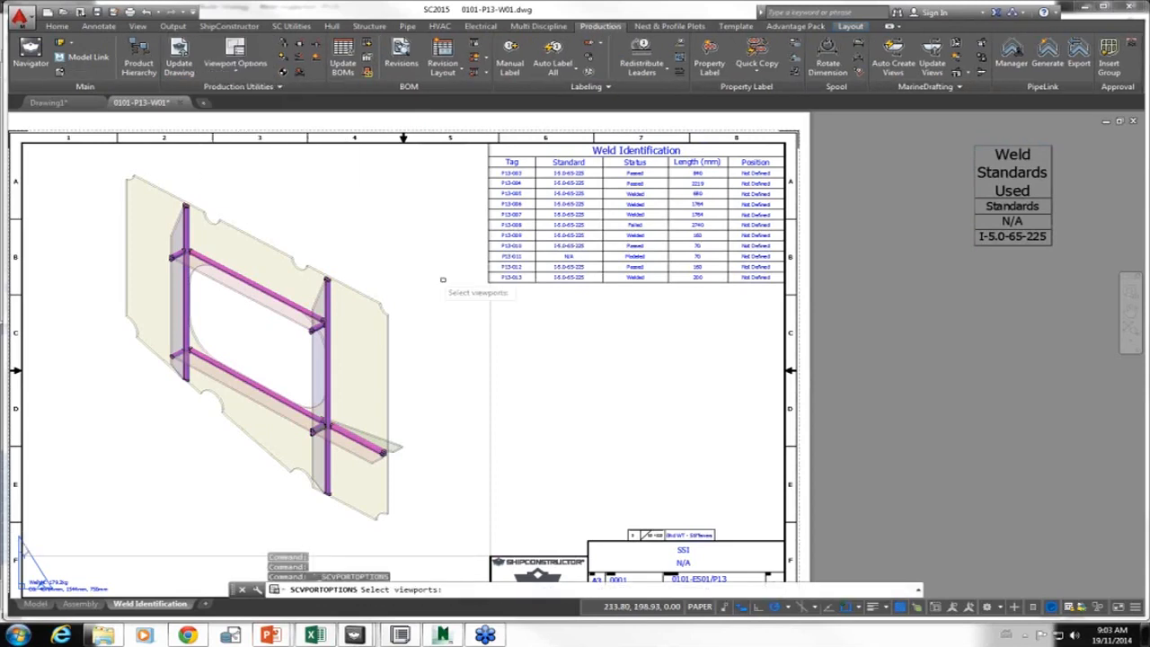
left_click(491, 294)
key("Return")
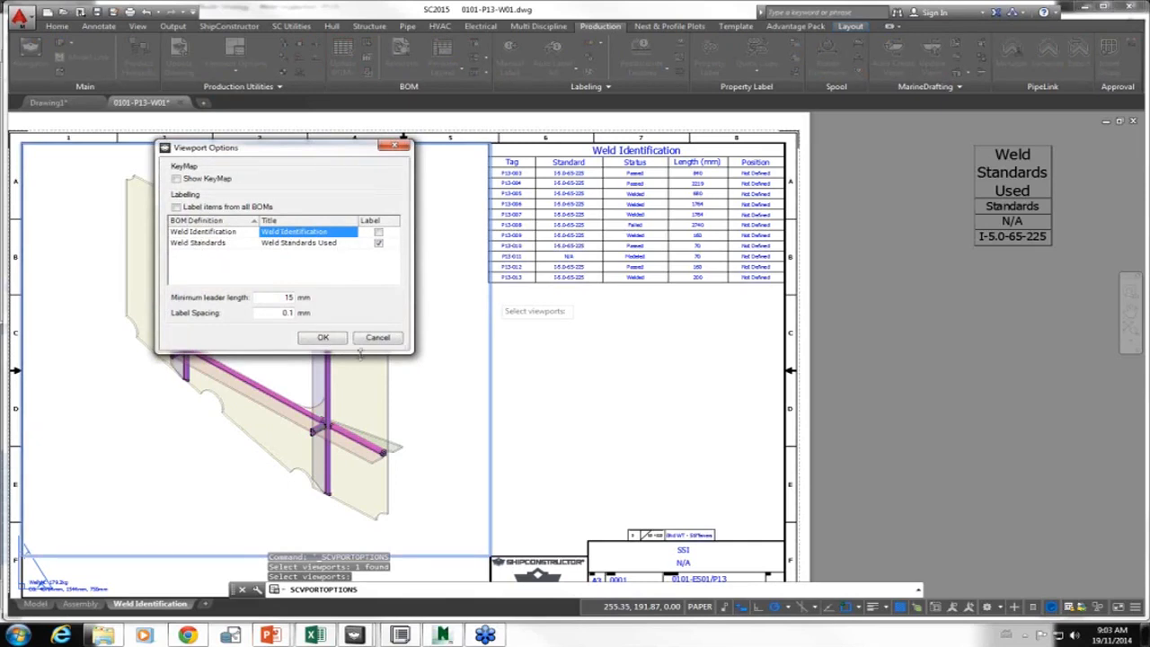
left_click(323, 337)
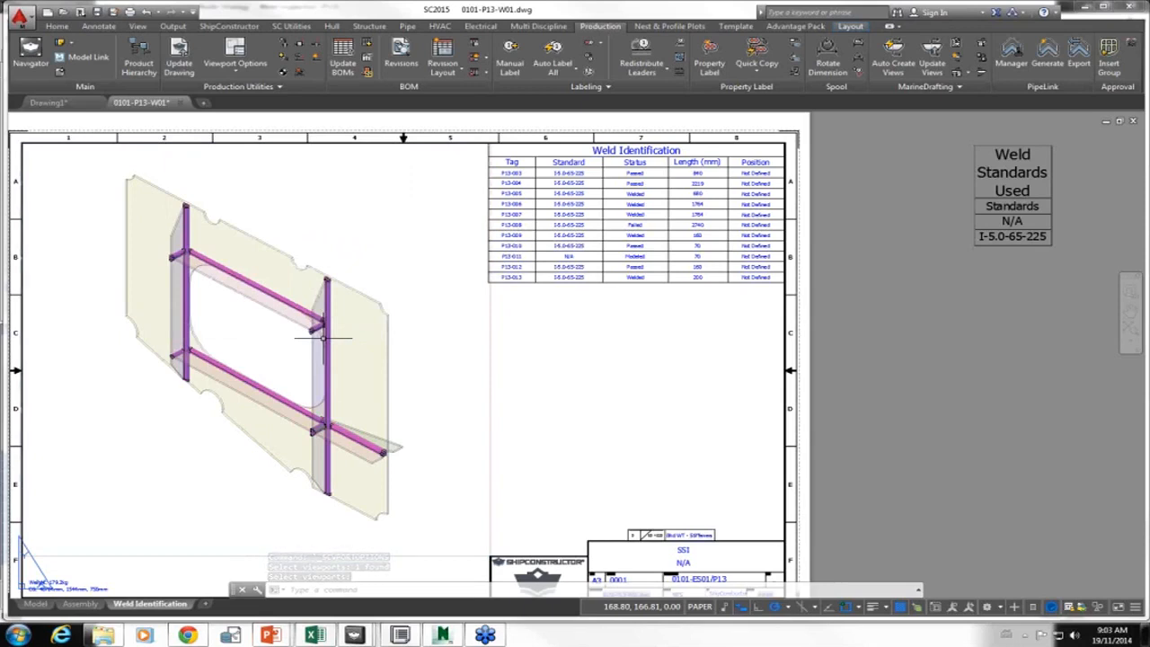
left_click(574, 72)
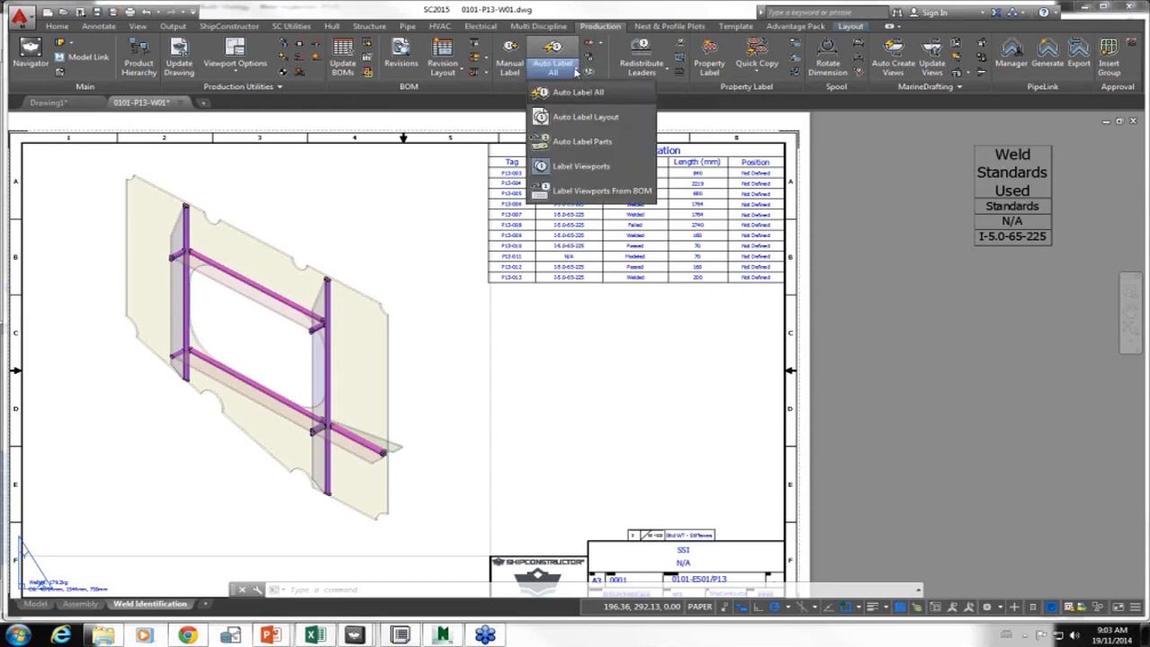
left_click(575, 118)
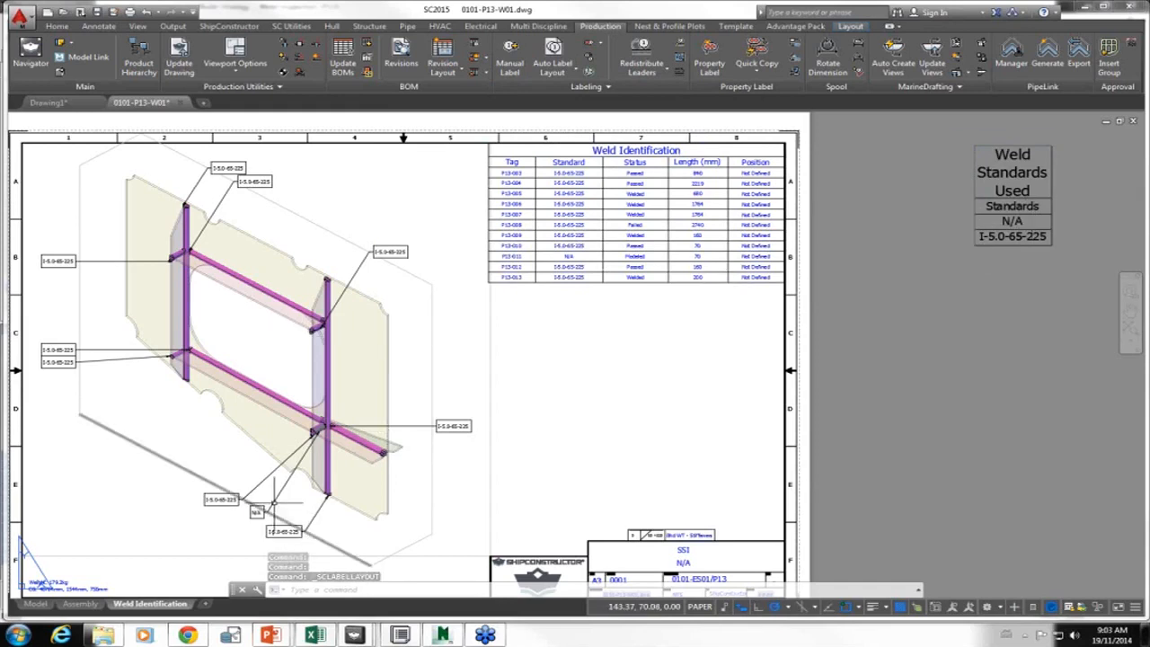
- Stretch the leader of the label on the upper horizontal stiffener so its arrowhead sits further along that weld
mouse_move(274, 502)
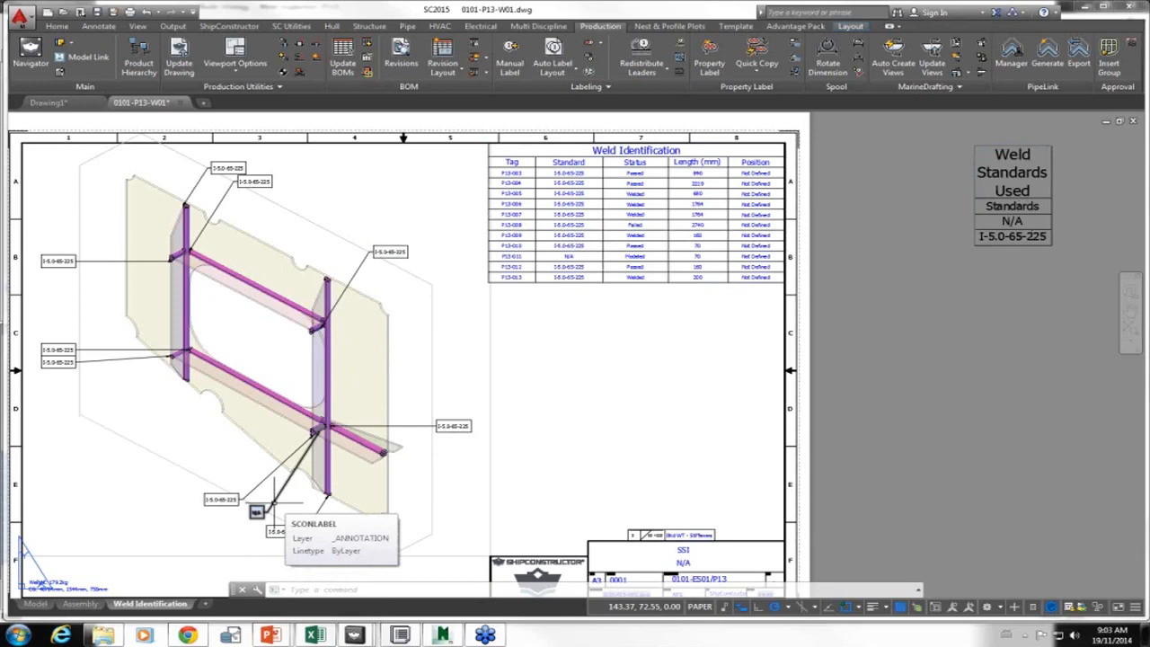
scroll(366, 259, "up", 5)
middle_click_drag(367, 274, 967, 442)
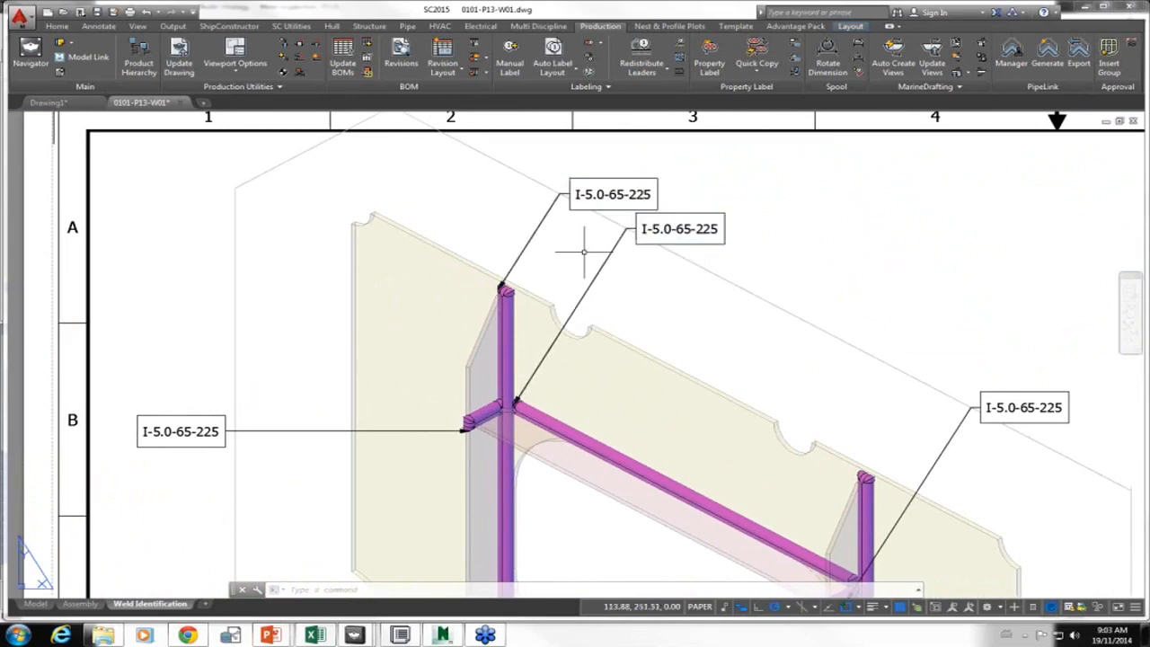
left_click(521, 392)
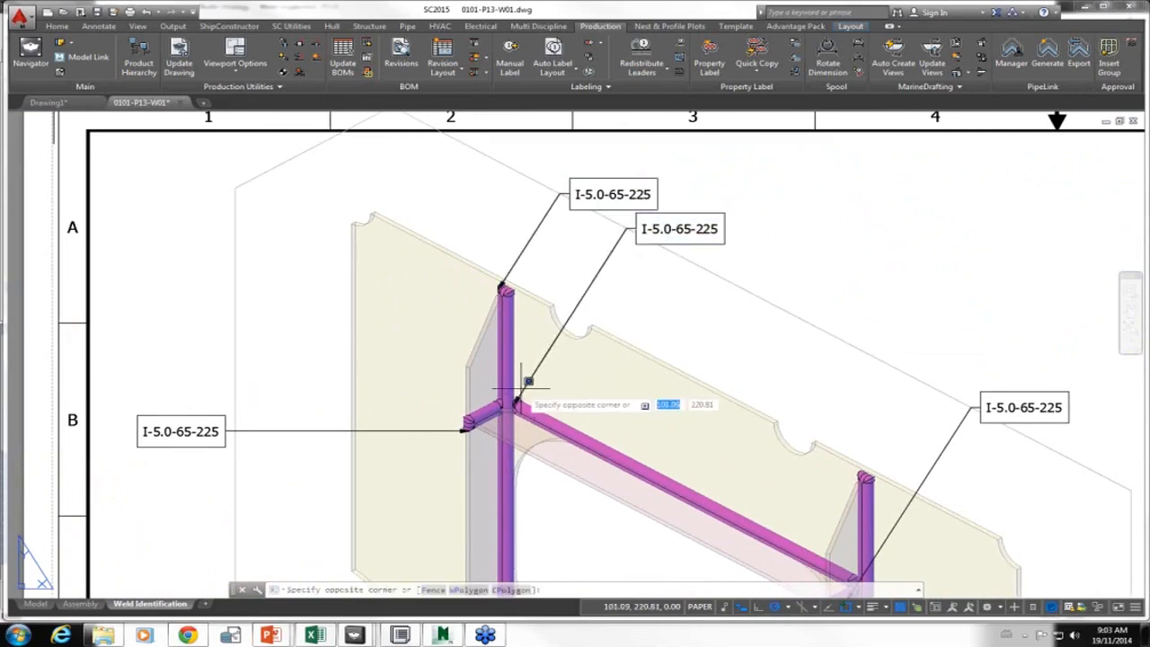
left_click(529, 381)
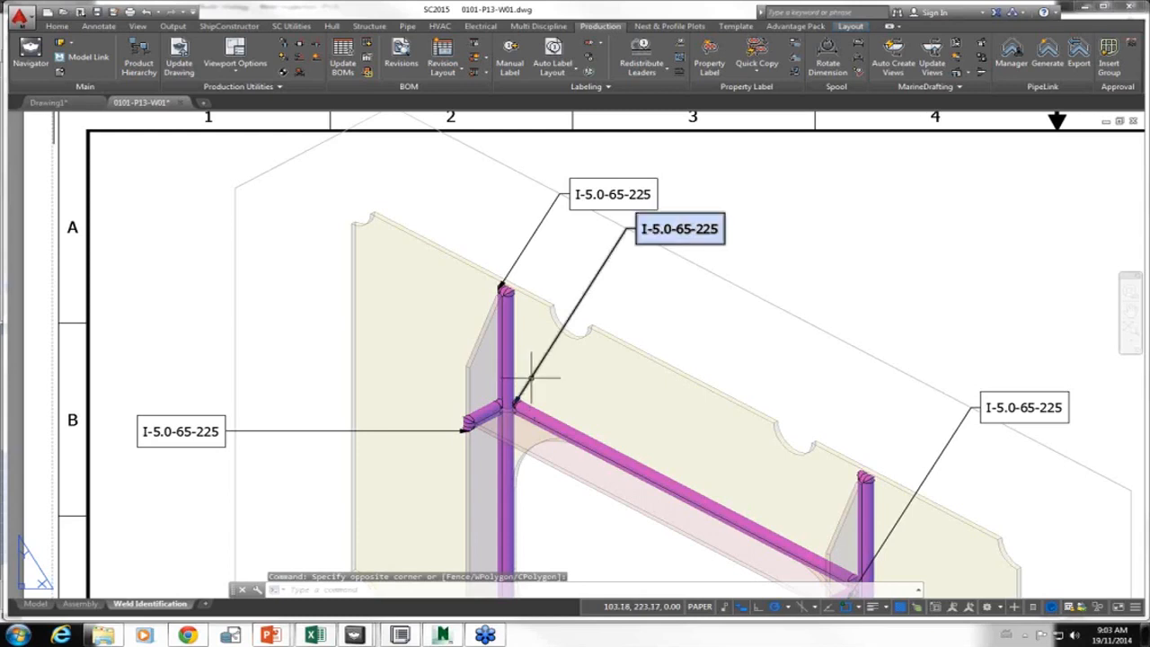
left_click(514, 405)
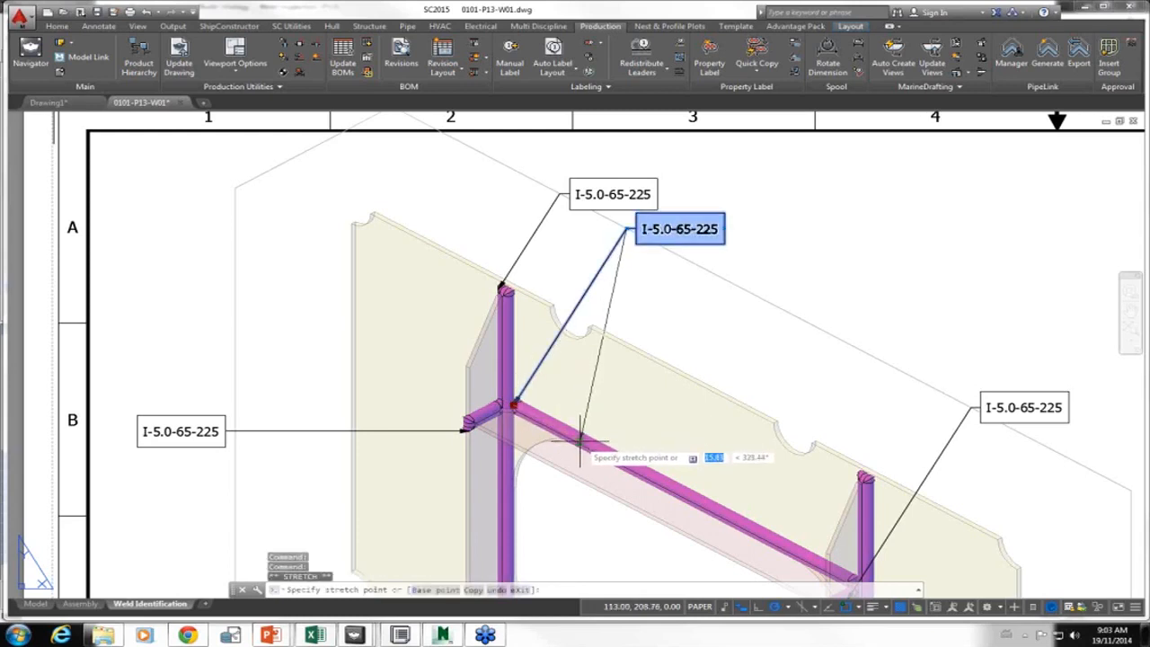
left_click(580, 440)
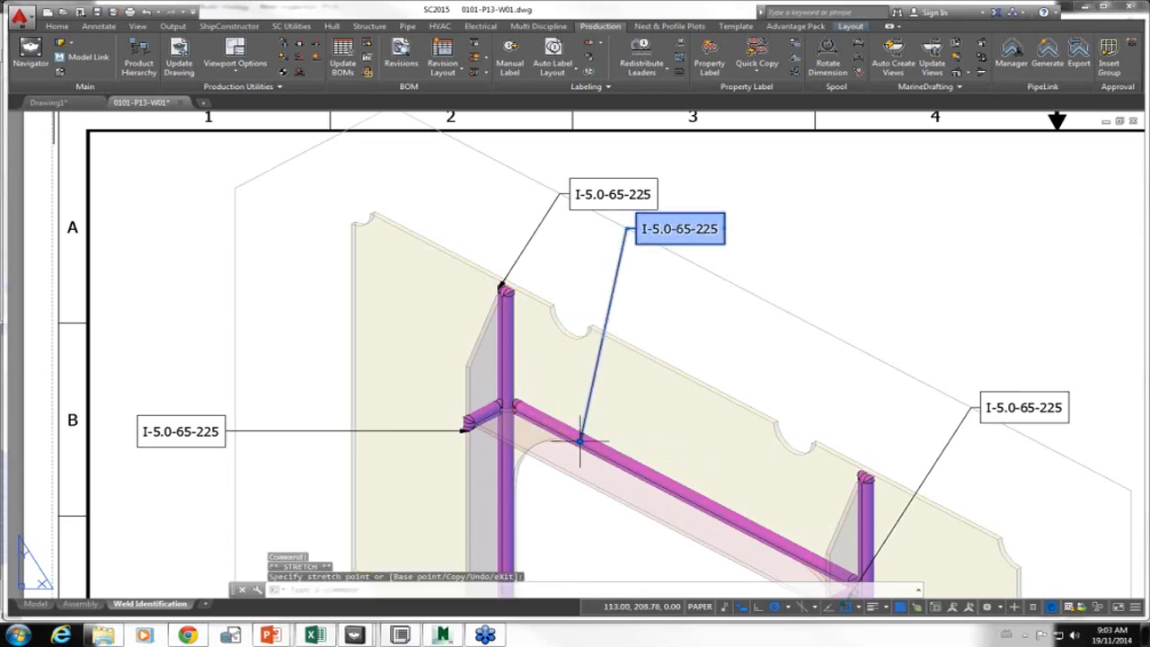
- Adjust the leader tip of the label at row B beside the vertical stiffener, and stretch the uppermost label's leader down along the vertical weld
left_click(466, 427)
left_click(468, 428)
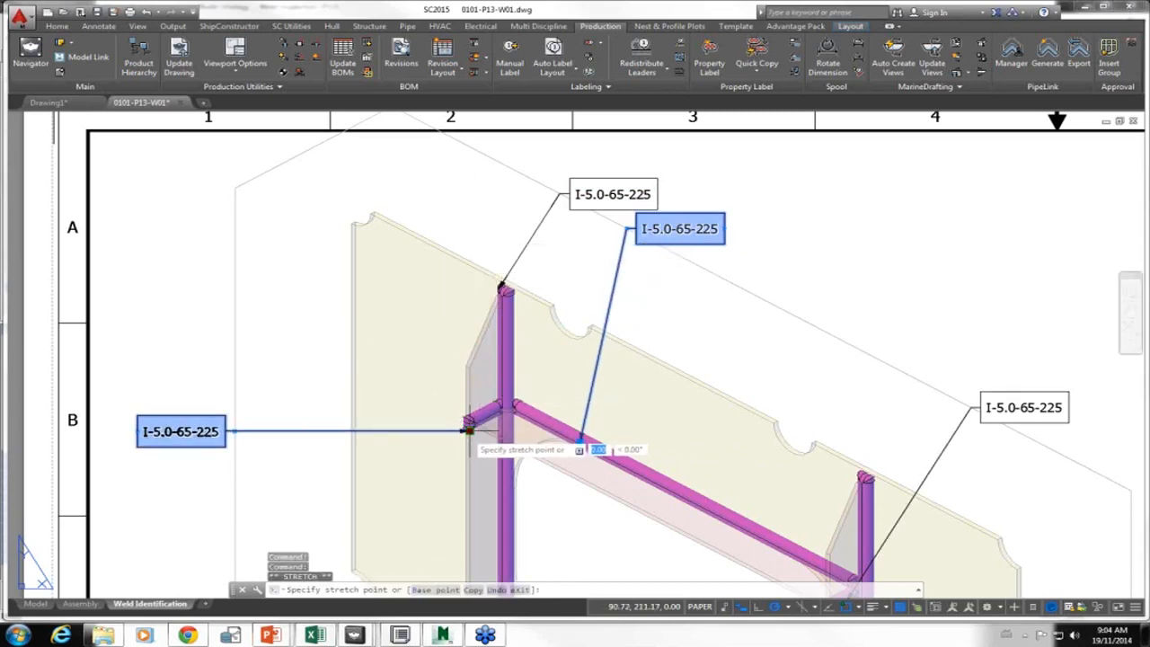
left_click(468, 429)
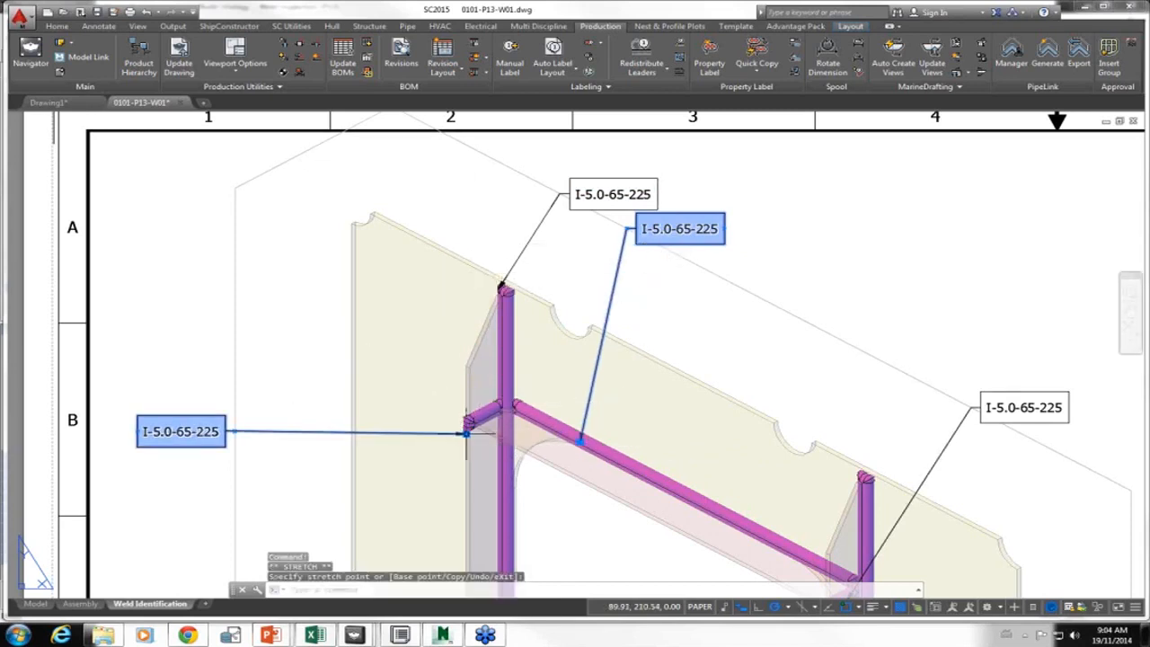
left_click(501, 287)
left_click(500, 288)
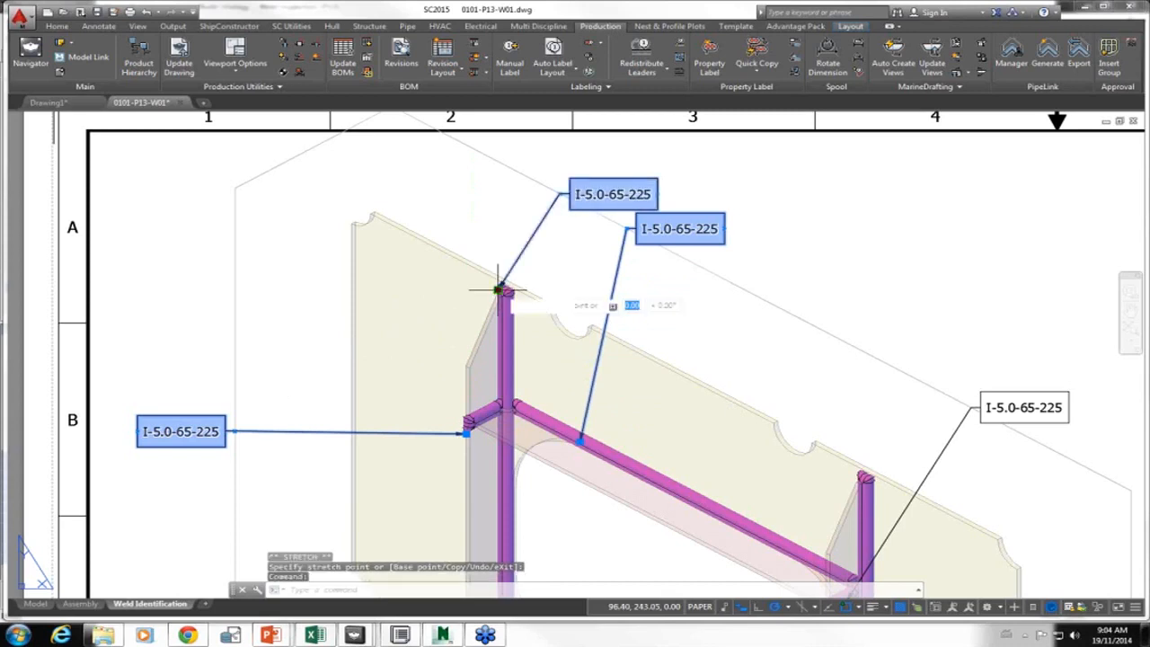
left_click(508, 335)
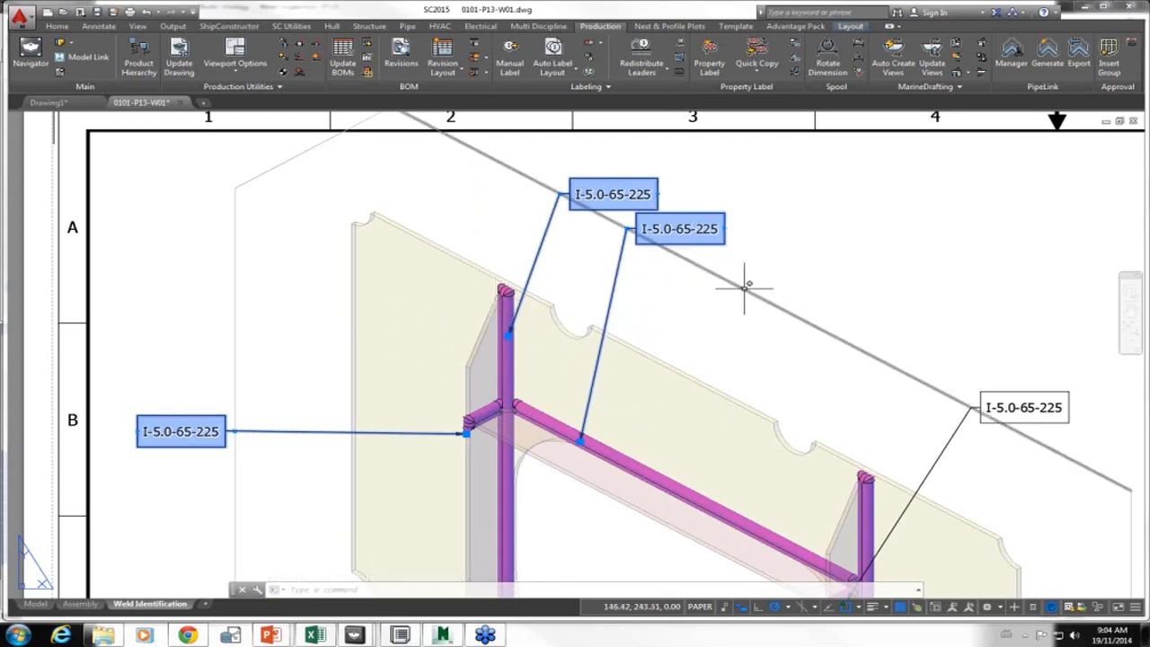
- Check the layer settings for the leader distribution lines and preview the plot of the Weld Identification layout
scroll(505, 290, "down", 2)
scroll(398, 283, "down", 2)
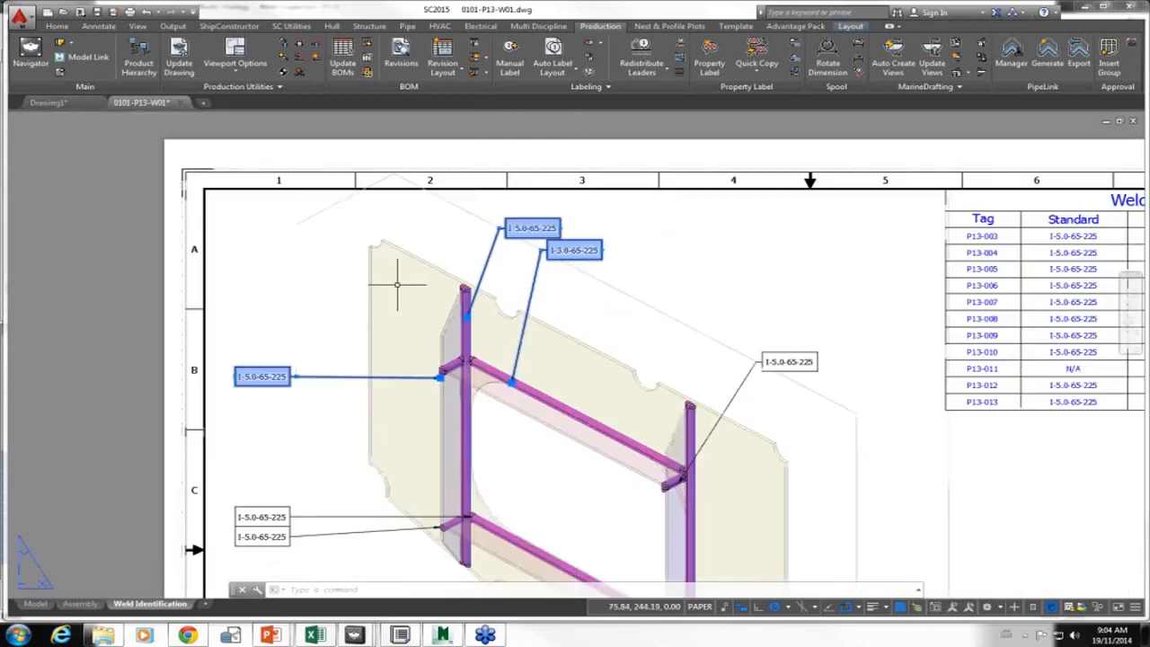
middle_click_drag(662, 278, 600, 252)
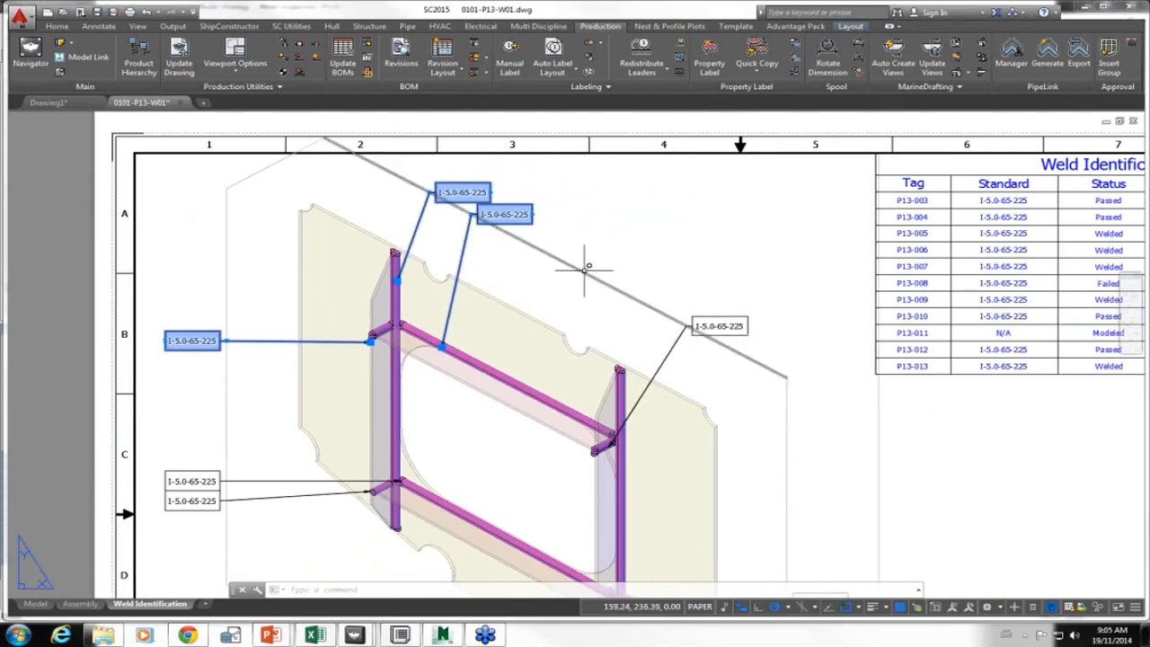
mouse_move(585, 267)
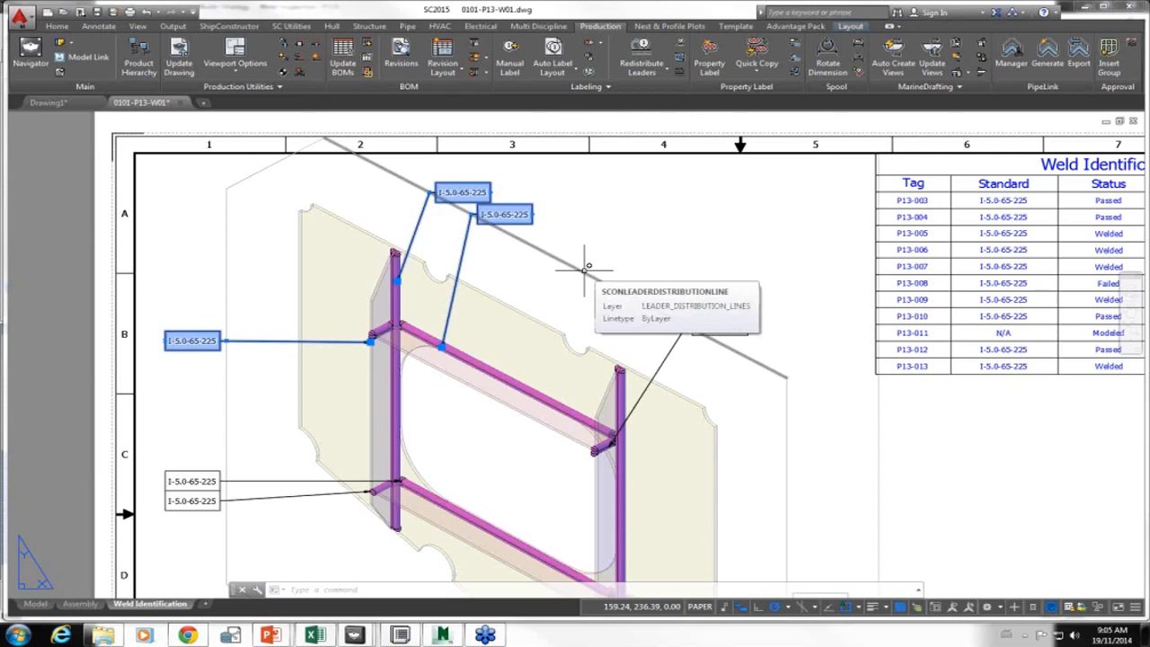
type("LA")
key("Return")
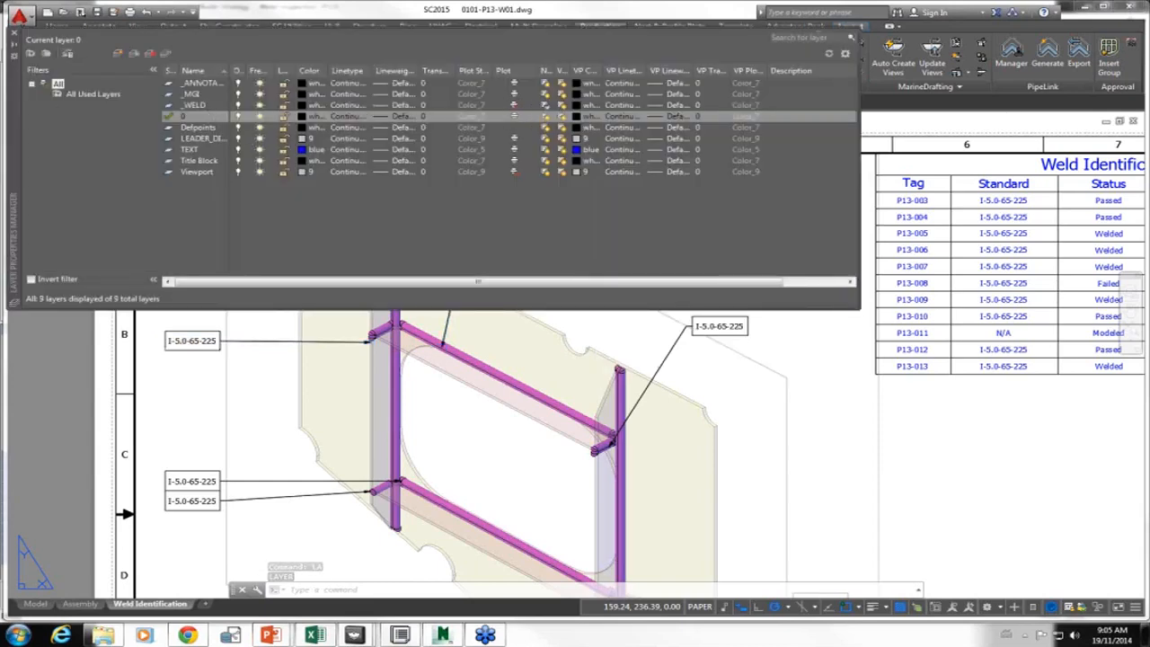
left_click(14, 34)
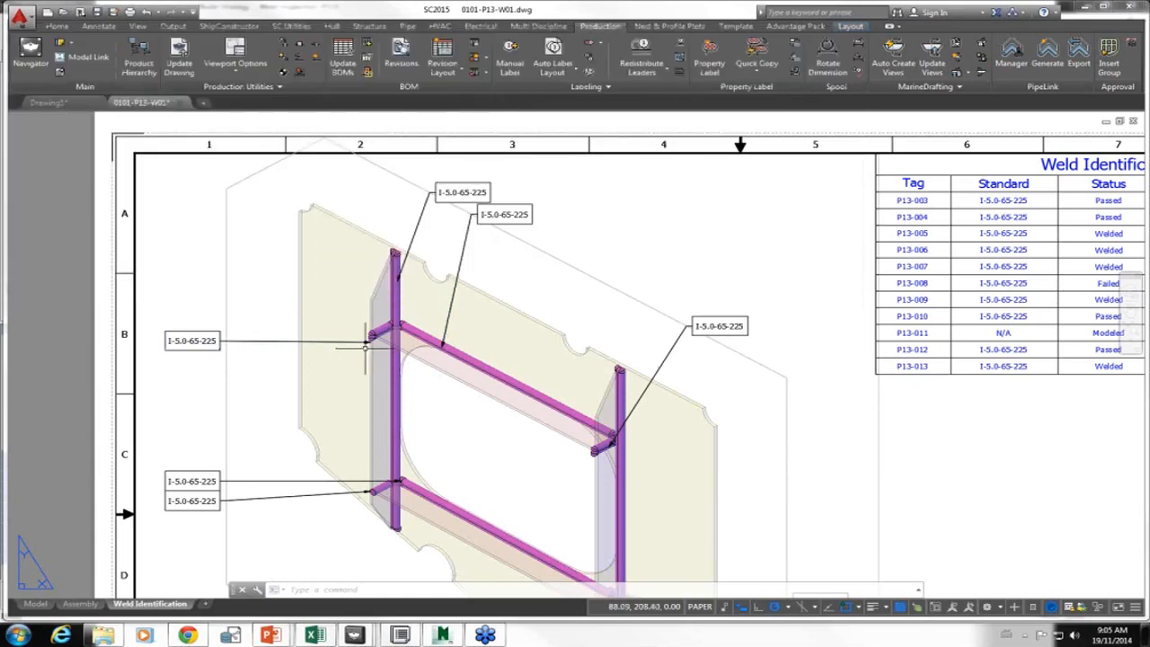
left_click(177, 27)
left_click(83, 60)
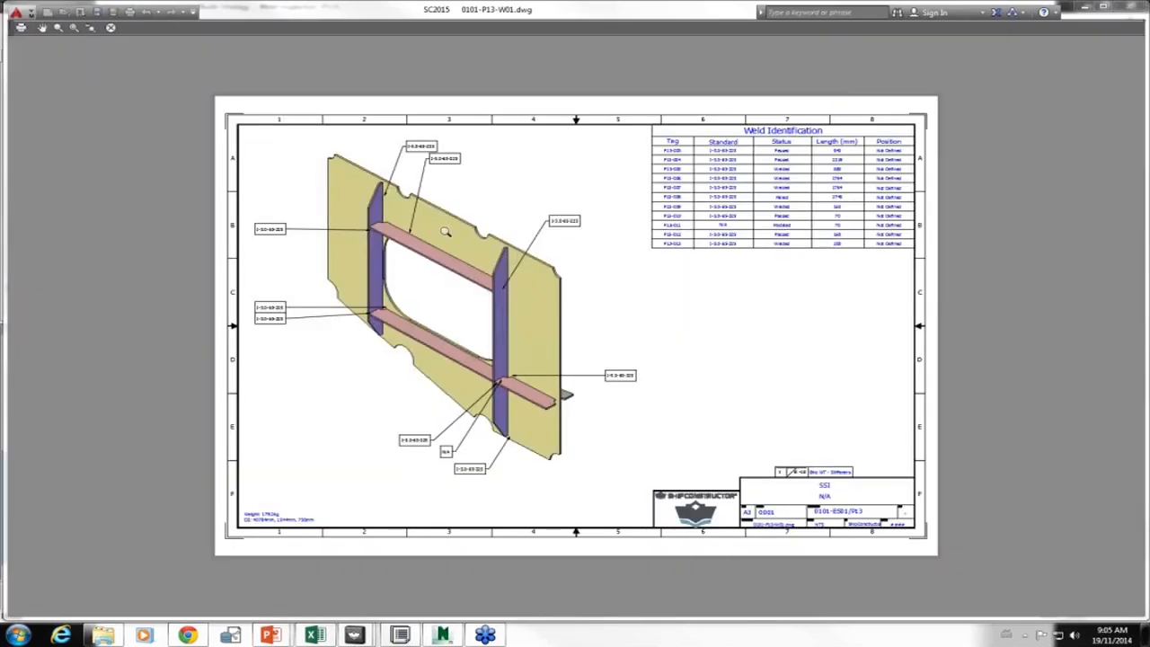
- Examine the weld labels and the Weld Identification table up close in the plot preview, and close the preview
scroll(445, 232, "up", 2)
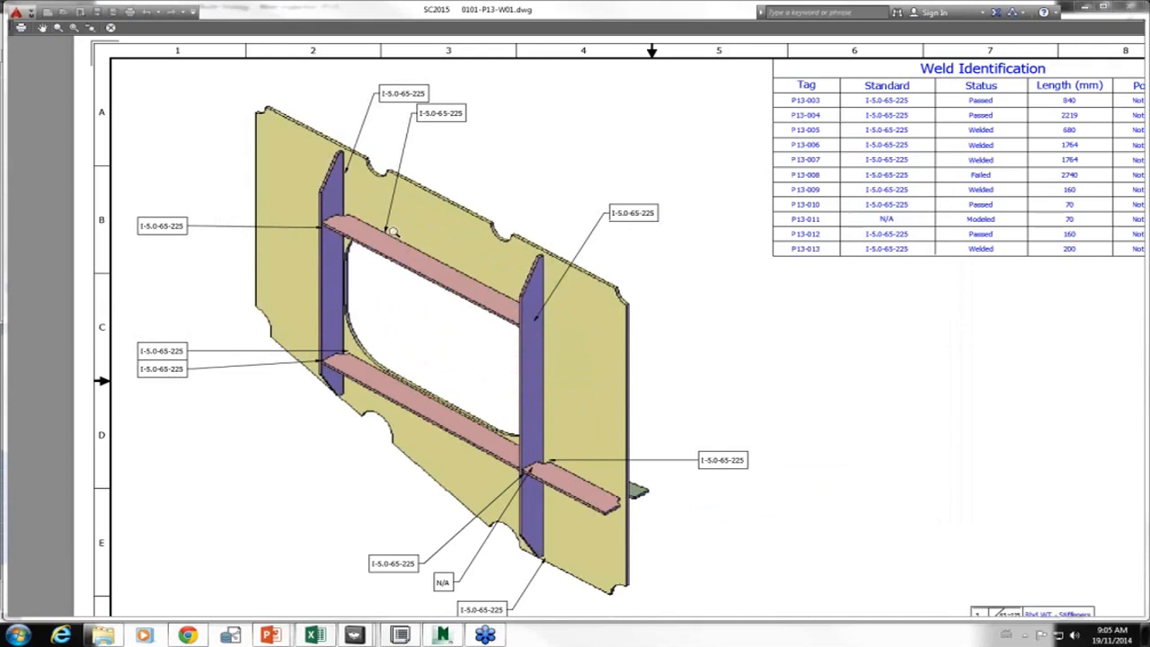
left_click(112, 28)
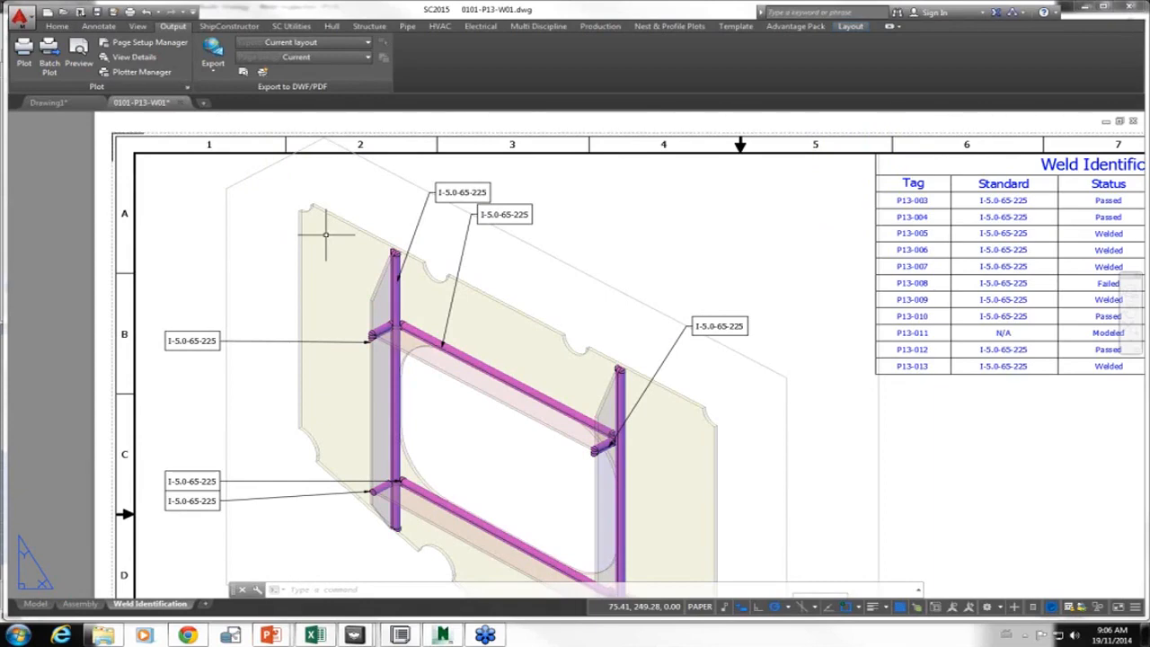
- Switch to the PowerPoint slide show and advance from One Source of Data to the Weld Production slide
key("alt+Tab")
key("alt+Tab")
key("alt+Tab")
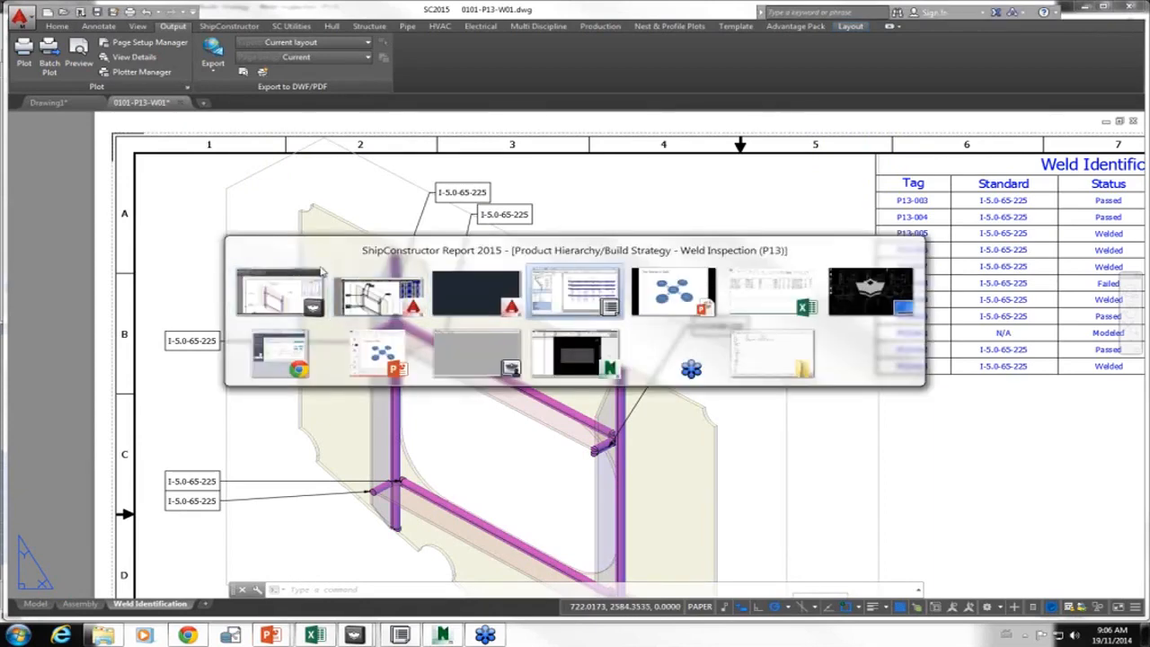
key("alt+Tab")
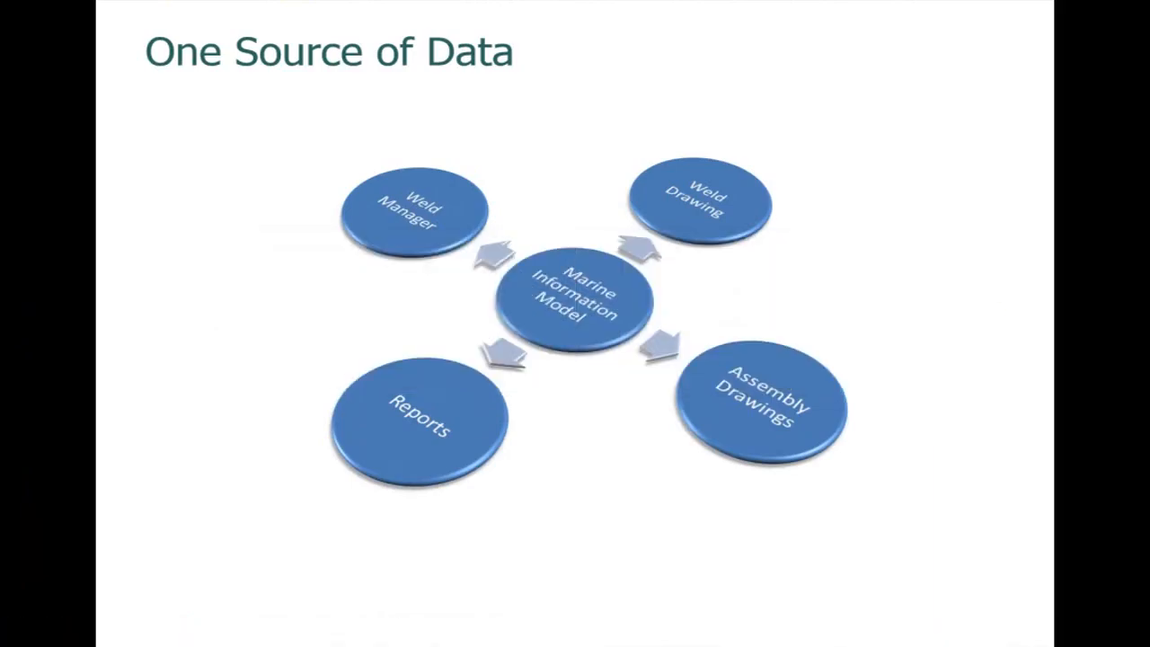
key("Right")
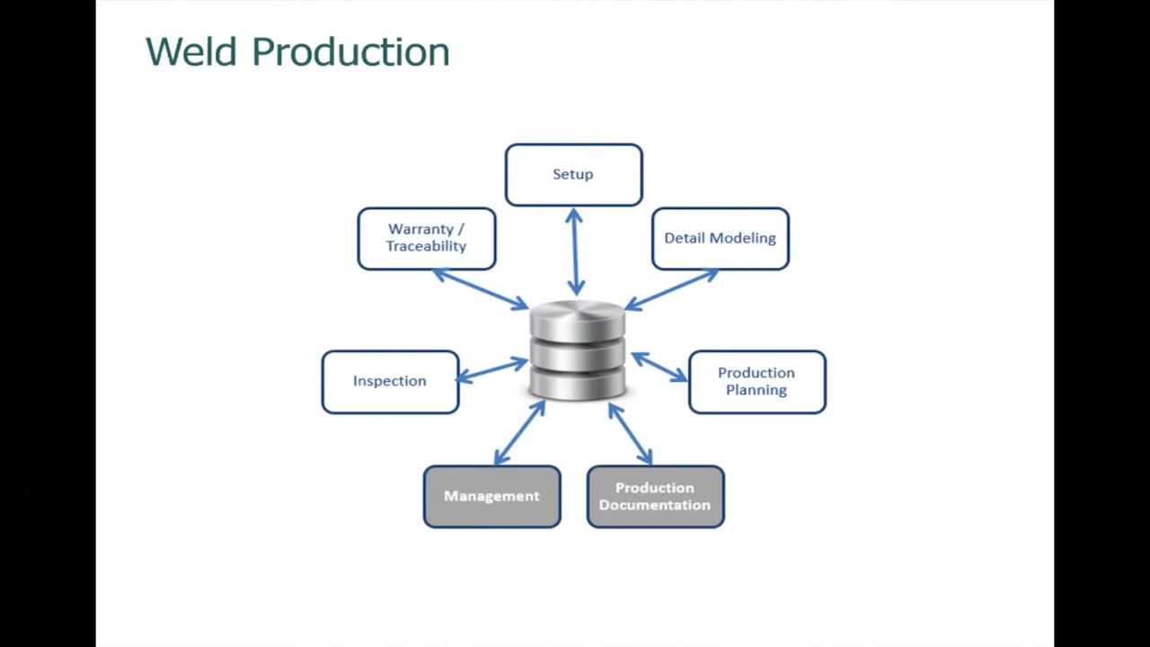
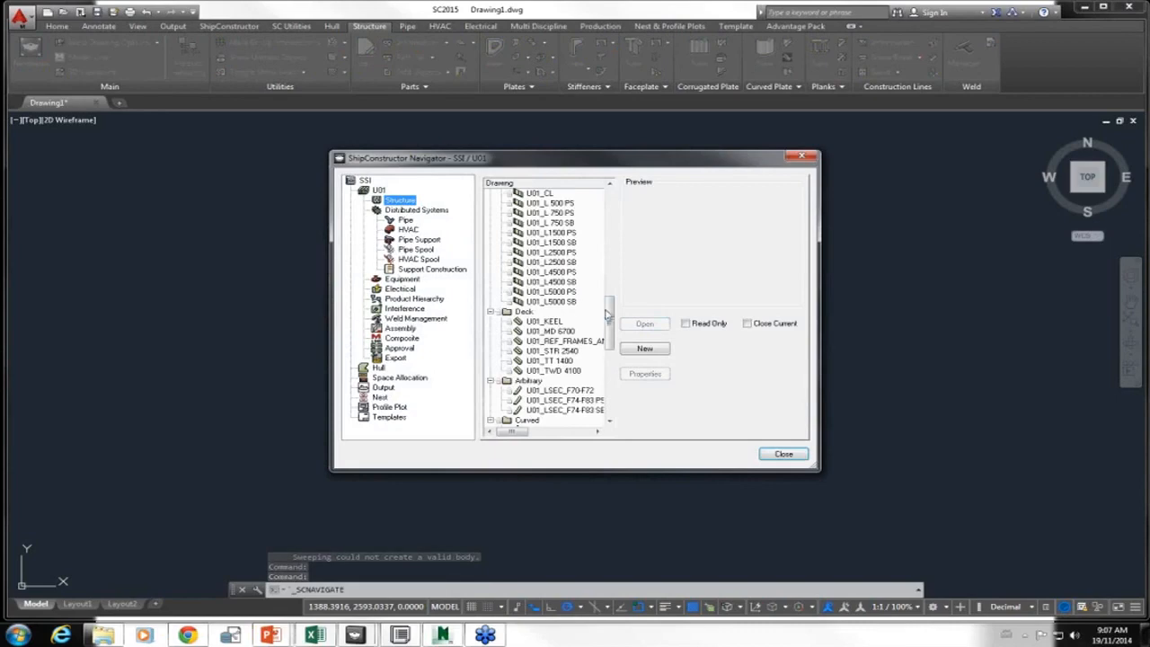
- Open the structure drawing U01_FR68 and bring the yellow panel with the large opening beside the 0101 label into close view
left_click(544, 233)
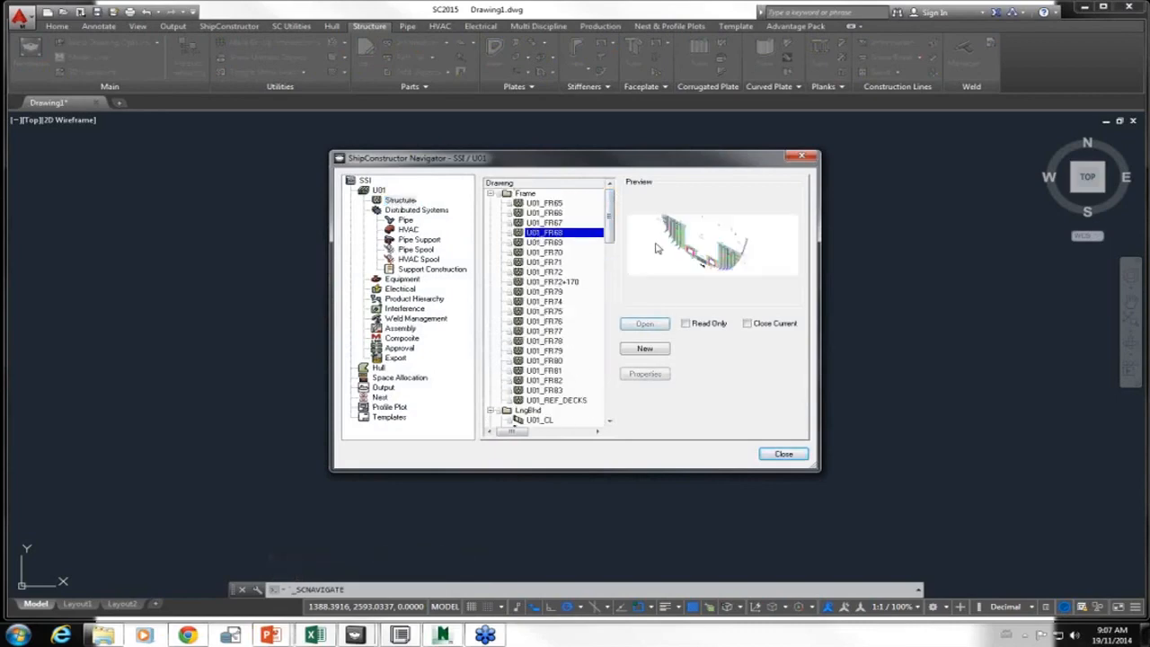
left_click(644, 325)
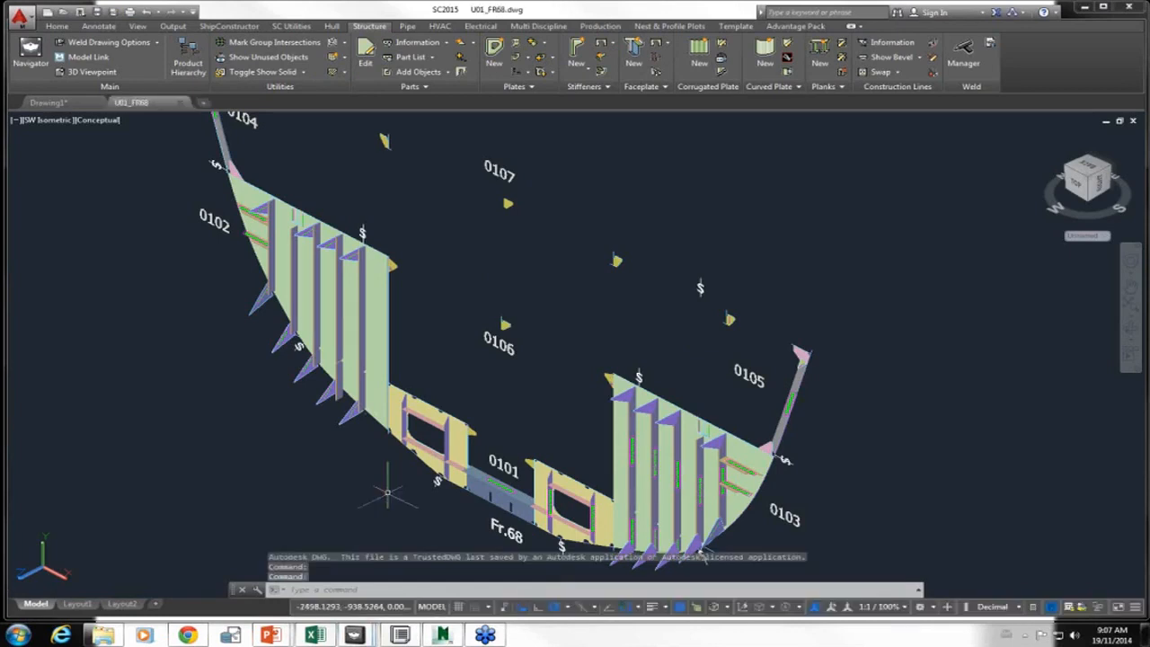
scroll(400, 482, "up", 2)
scroll(401, 482, "up", 6)
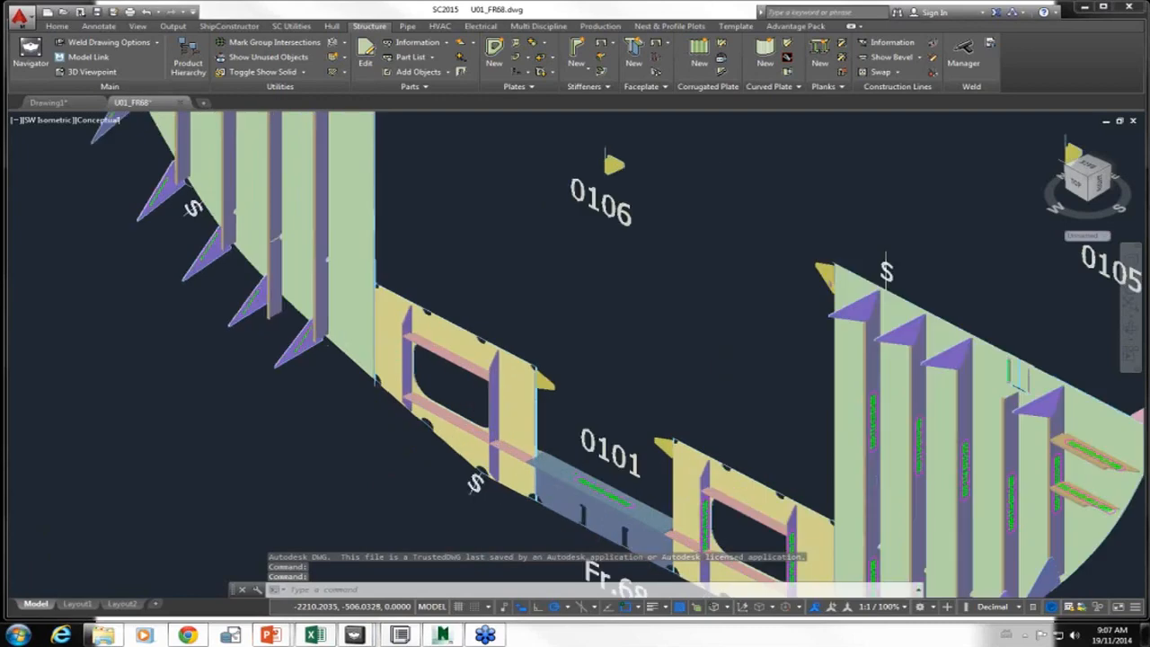
middle_click_drag(518, 378, 590, 416)
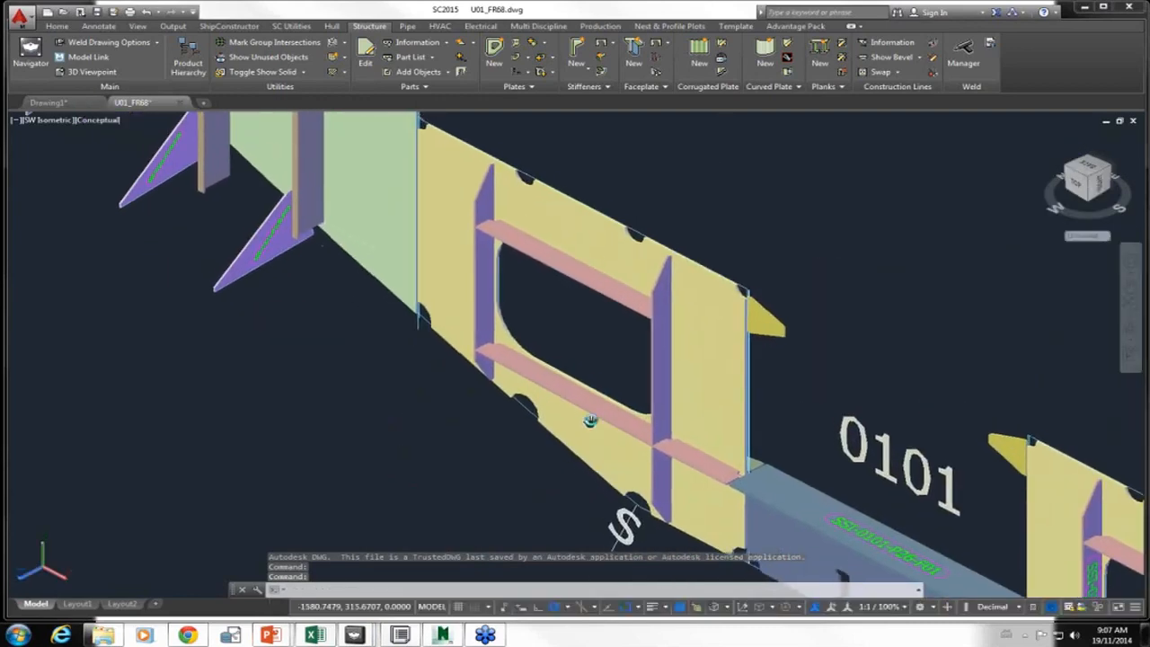
left_click(591, 416)
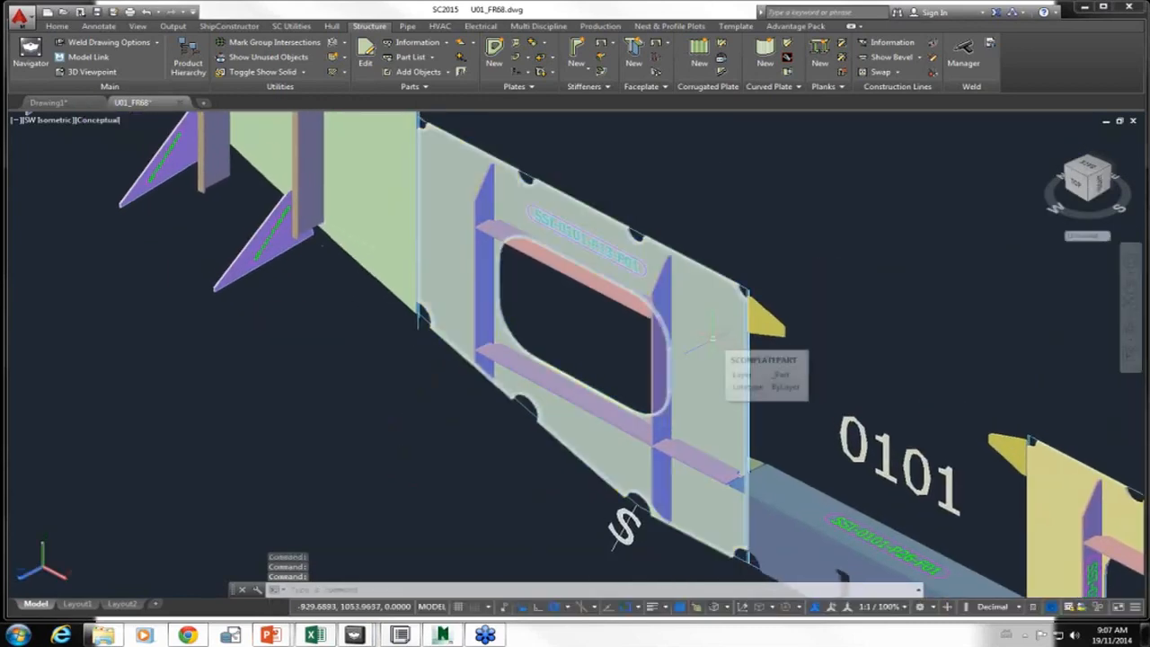
key("Escape")
left_click(574, 286)
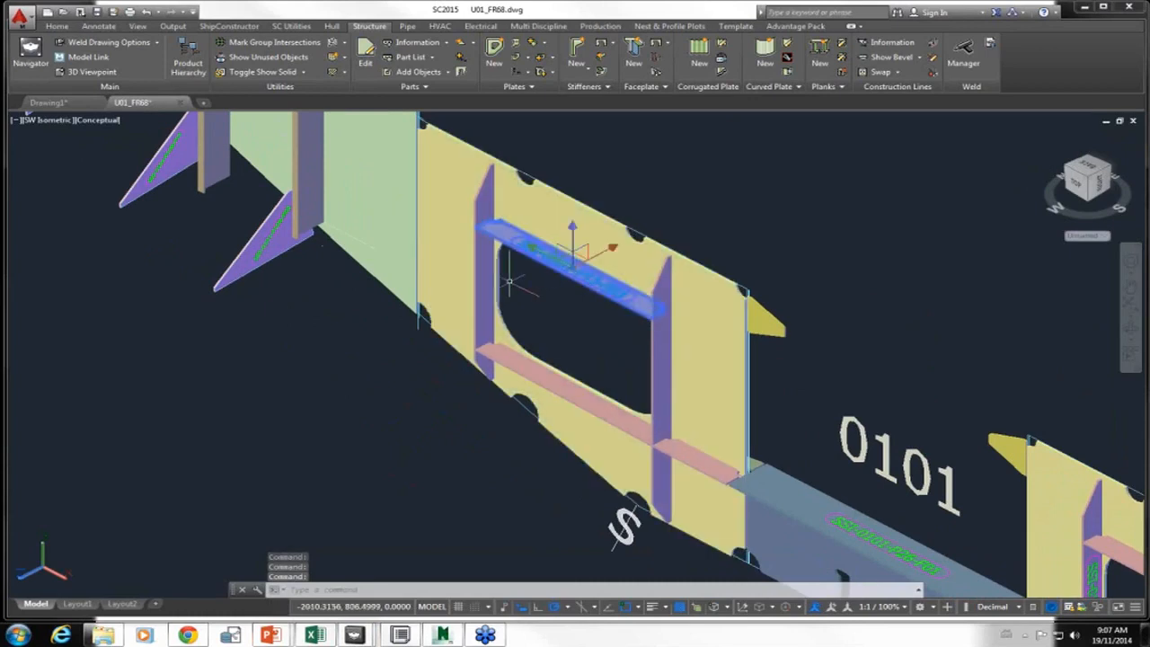
right_click(573, 263)
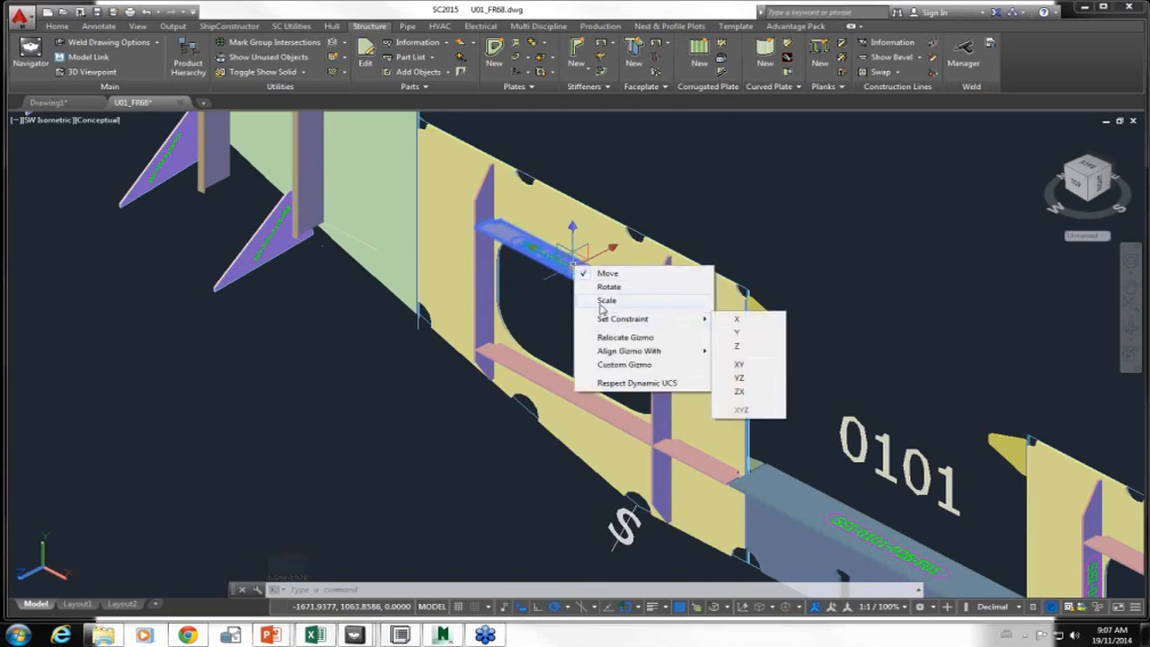
left_click(621, 337)
right_click(543, 259)
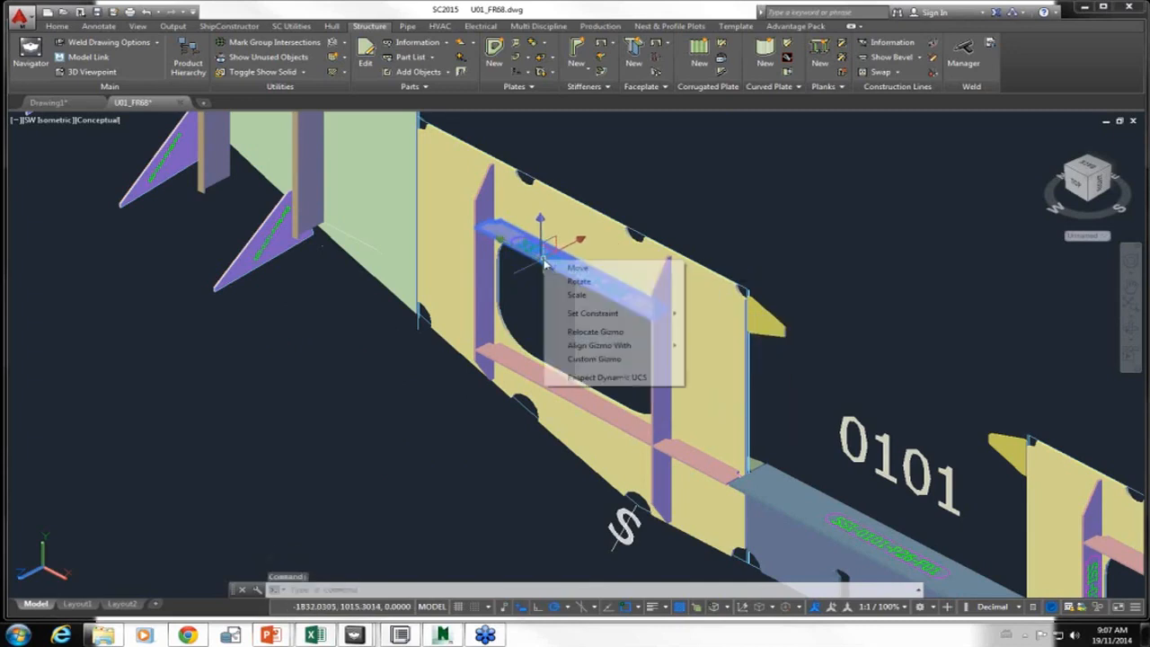
key("Escape")
right_click(533, 256)
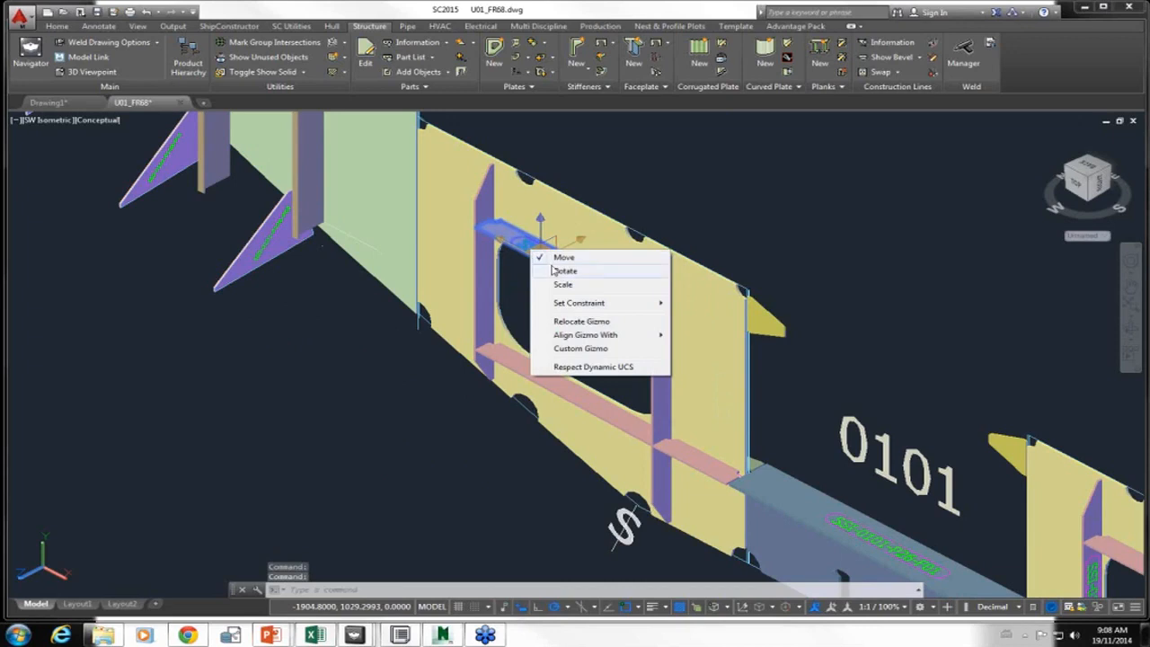
key("Escape")
key("Escape")
scroll(626, 297, "up", 2)
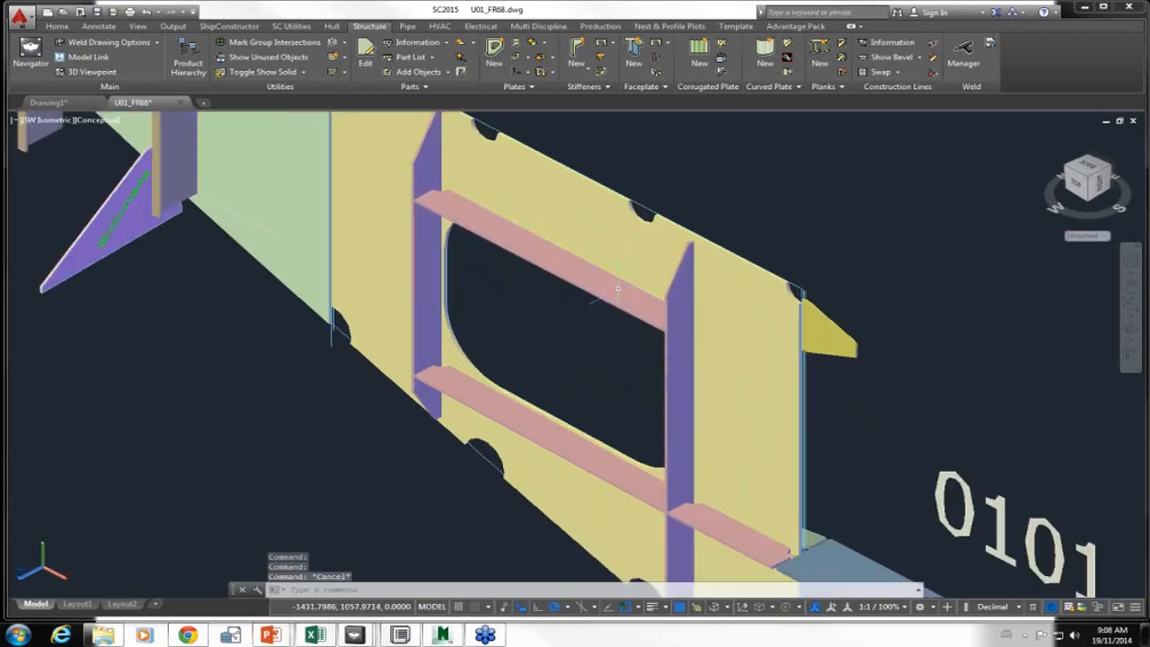
- Set the upper horizontal stiffener's web direction to Forward side, excluding its mirrored part SSI-0101-P14-S03 from the update
left_click(626, 298)
right_click(628, 310)
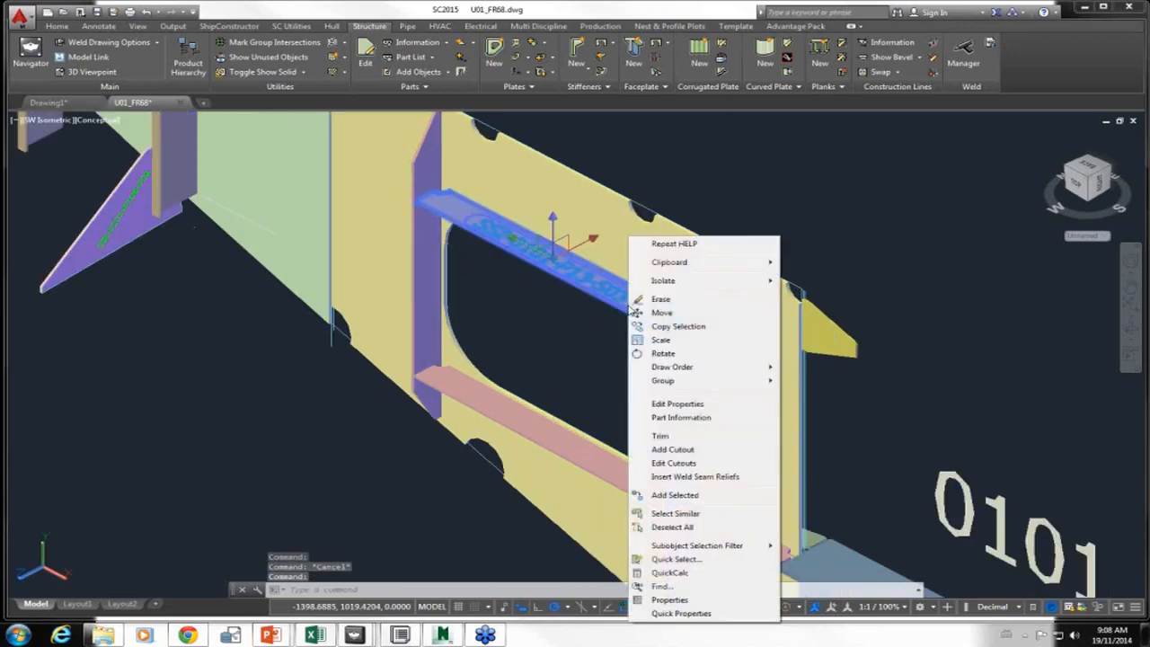
left_click(670, 404)
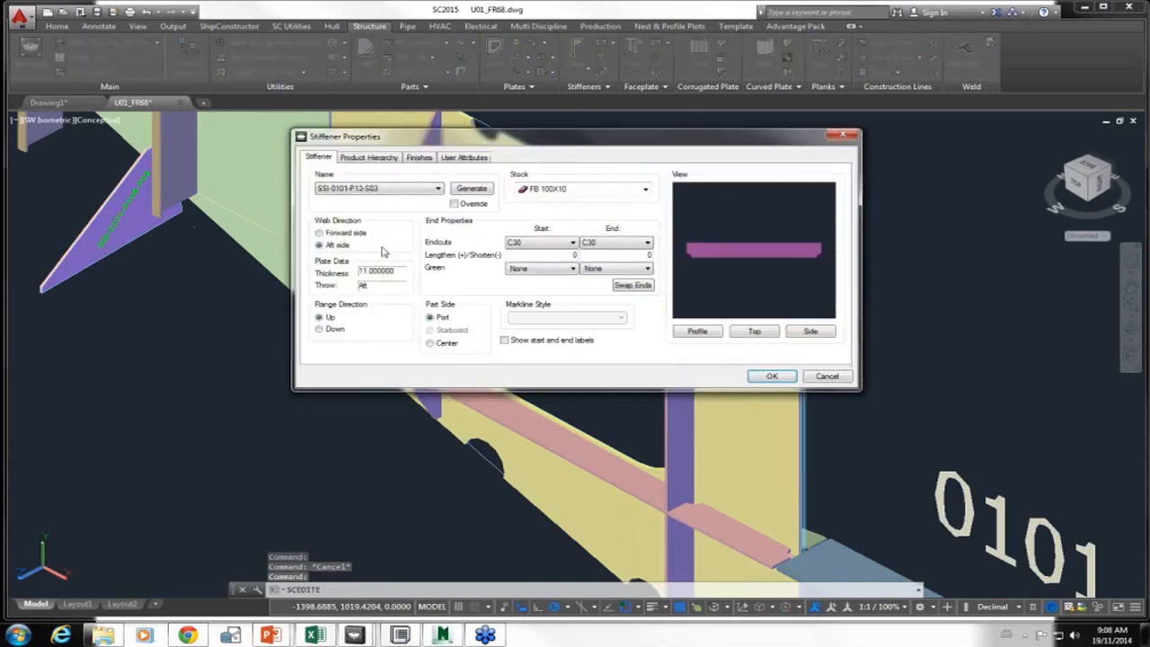
left_click(320, 234)
left_click(764, 376)
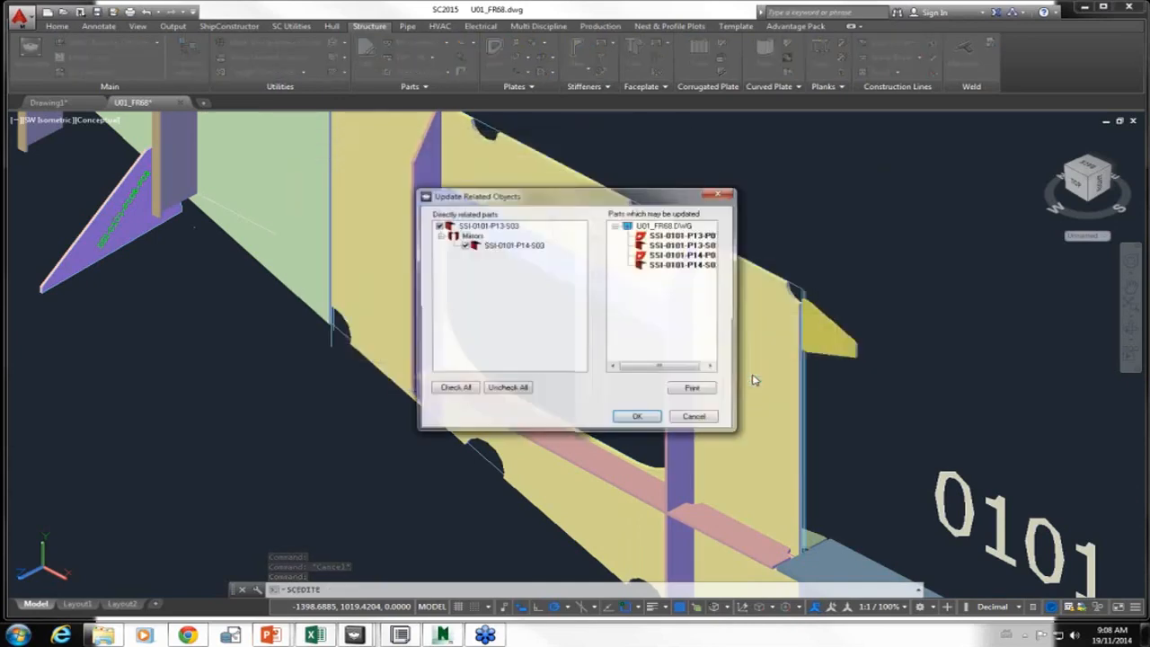
left_click(464, 245)
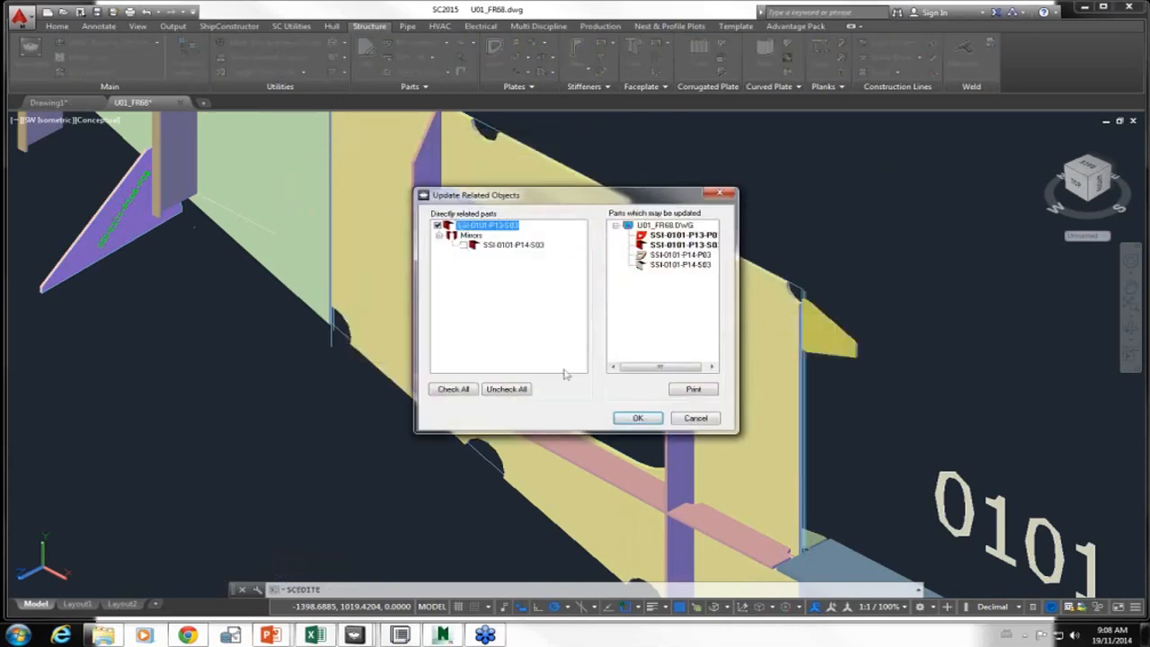
left_click(636, 418)
- Check the panel from a slightly rotated view, then save and close the U01_FR68 drawing
middle_click_drag(642, 359, 755, 511, "shift")
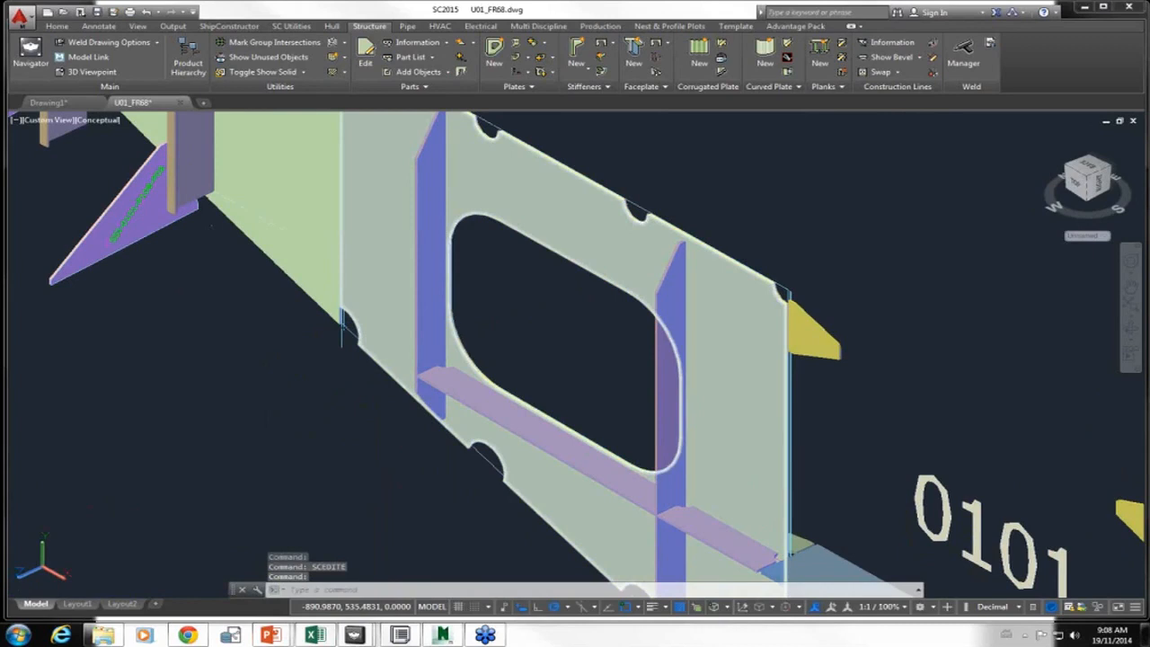
key("ctrl+s")
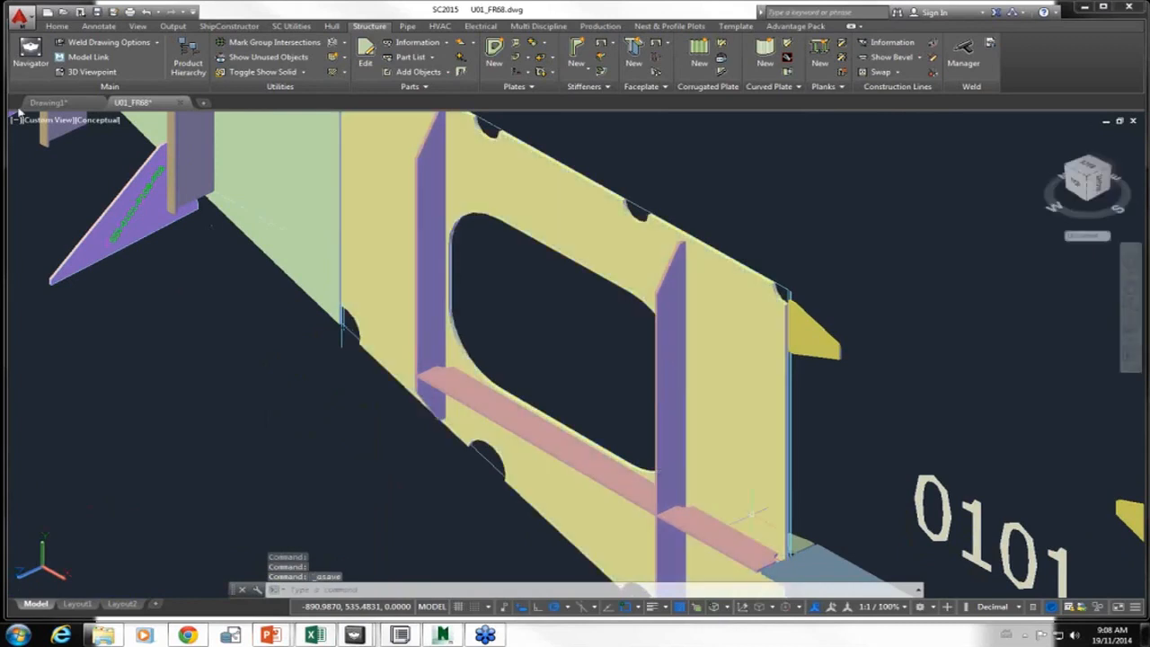
left_click(181, 103)
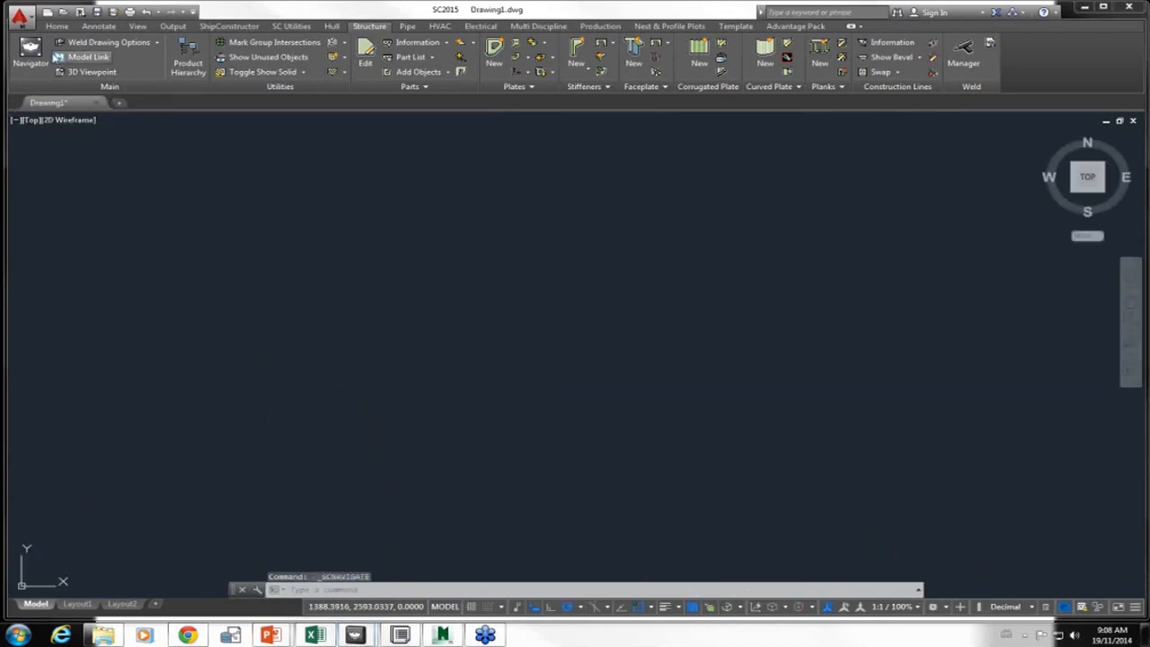
- Open the weld management drawing U01_Weld-001 in its home view and bring up the Weld Manager
left_click(45, 54)
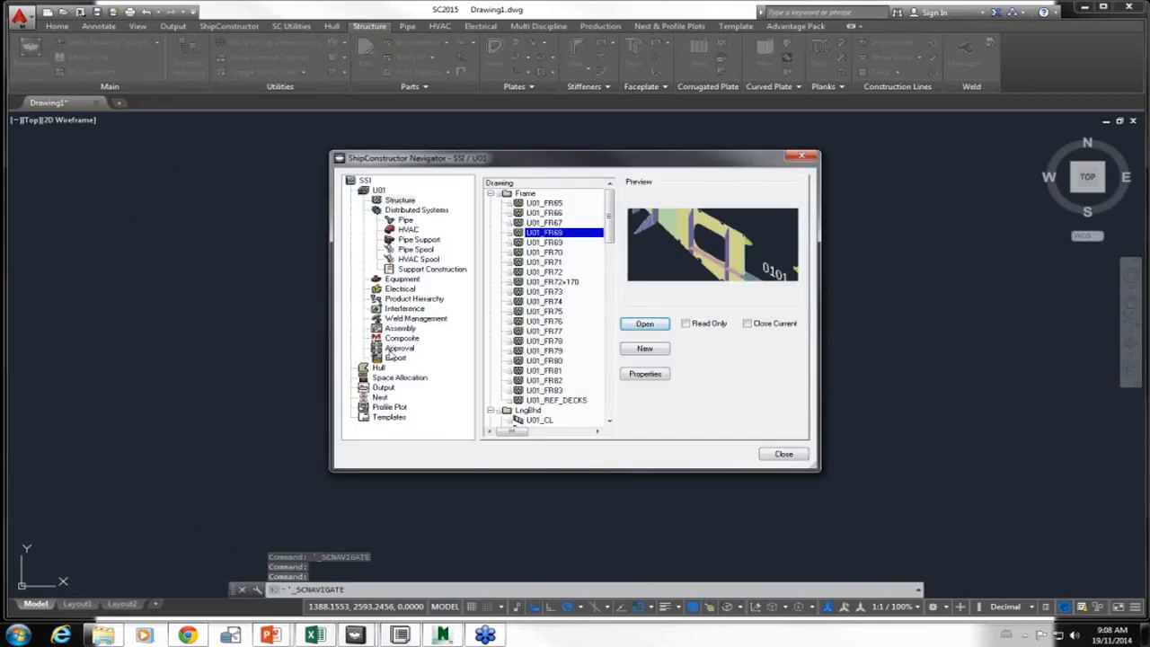
left_click(393, 319)
left_click(557, 213)
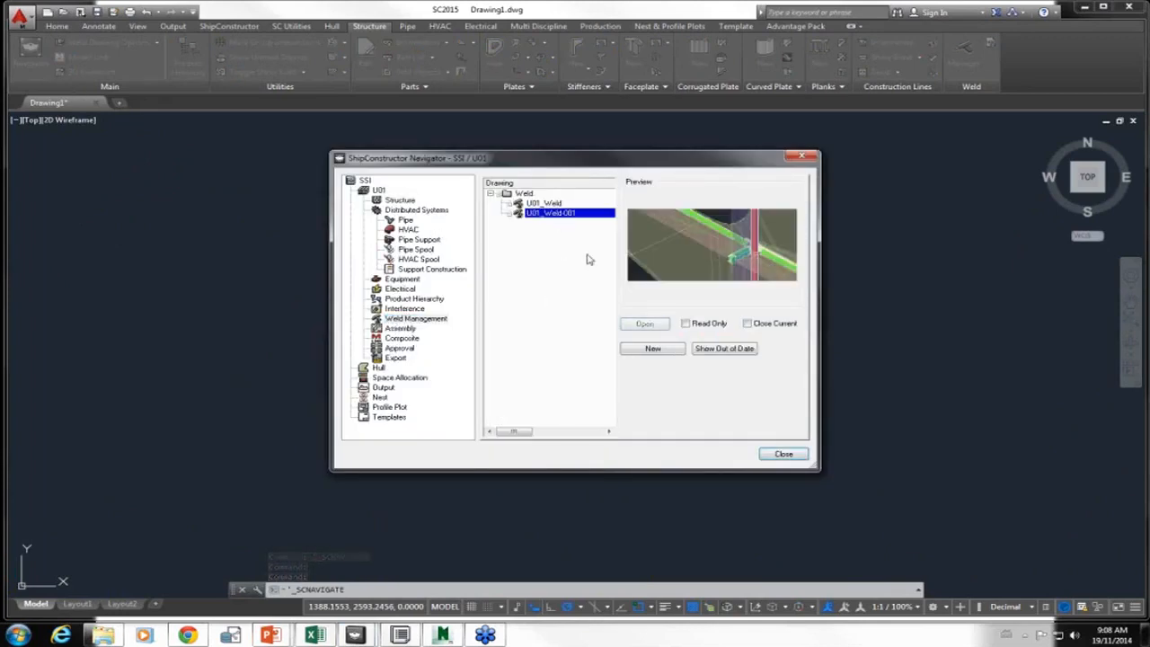
left_click(644, 323)
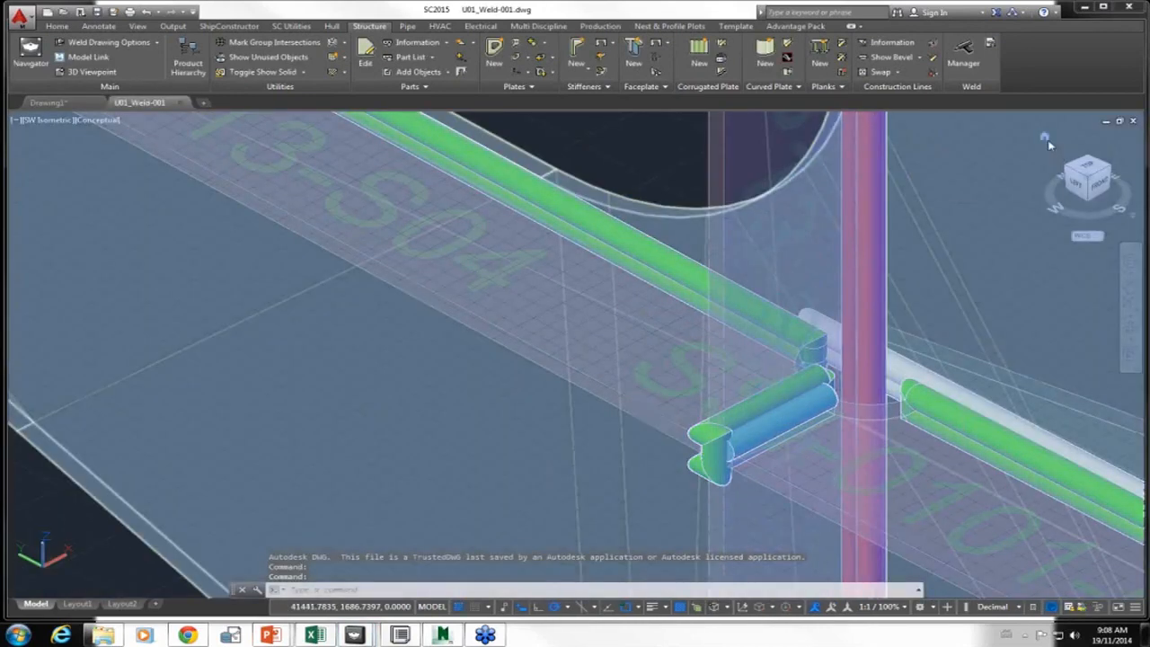
left_click(1045, 138)
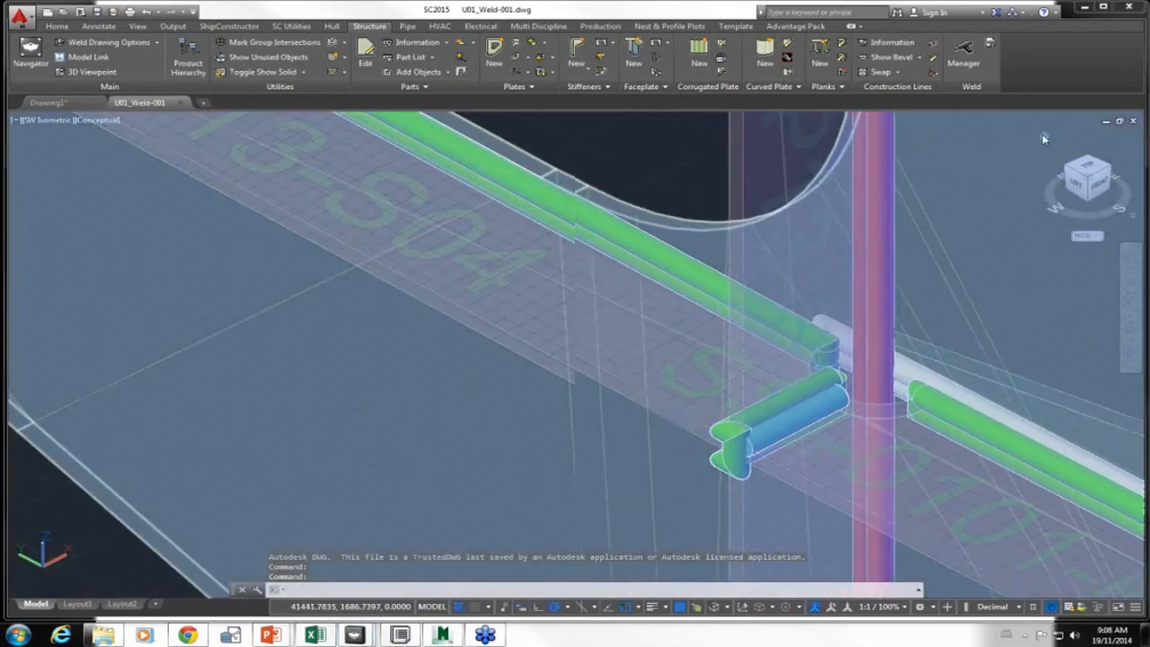
left_click(963, 56)
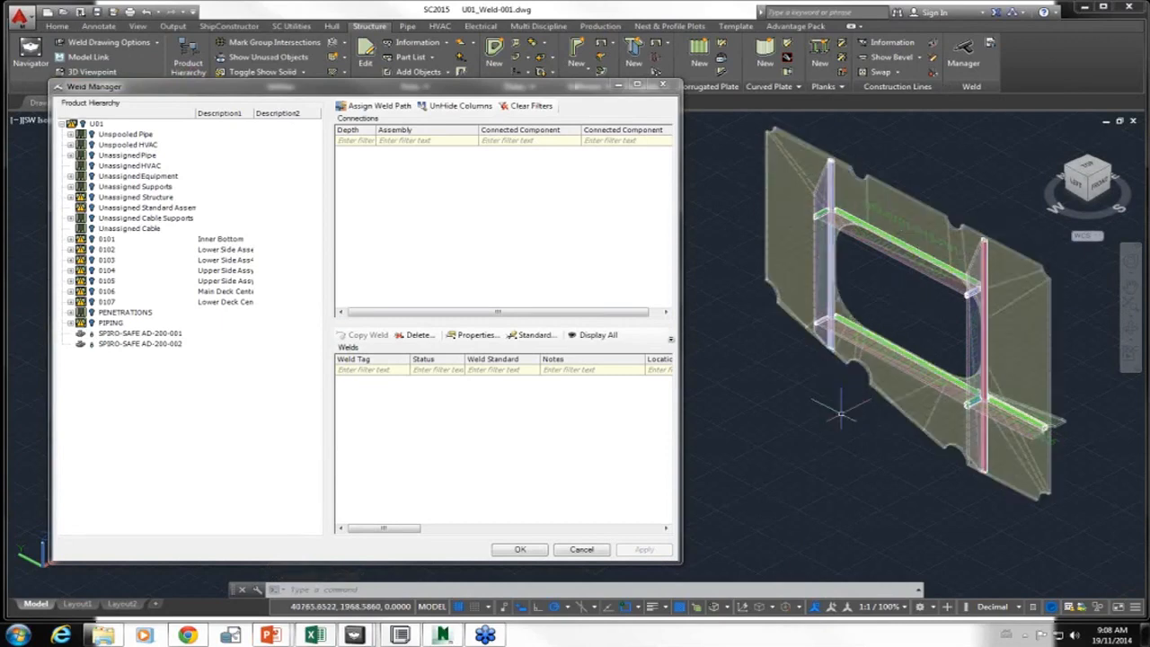
- Set the transparency of the _Part layer to 0 and close the layer properties
type("la")
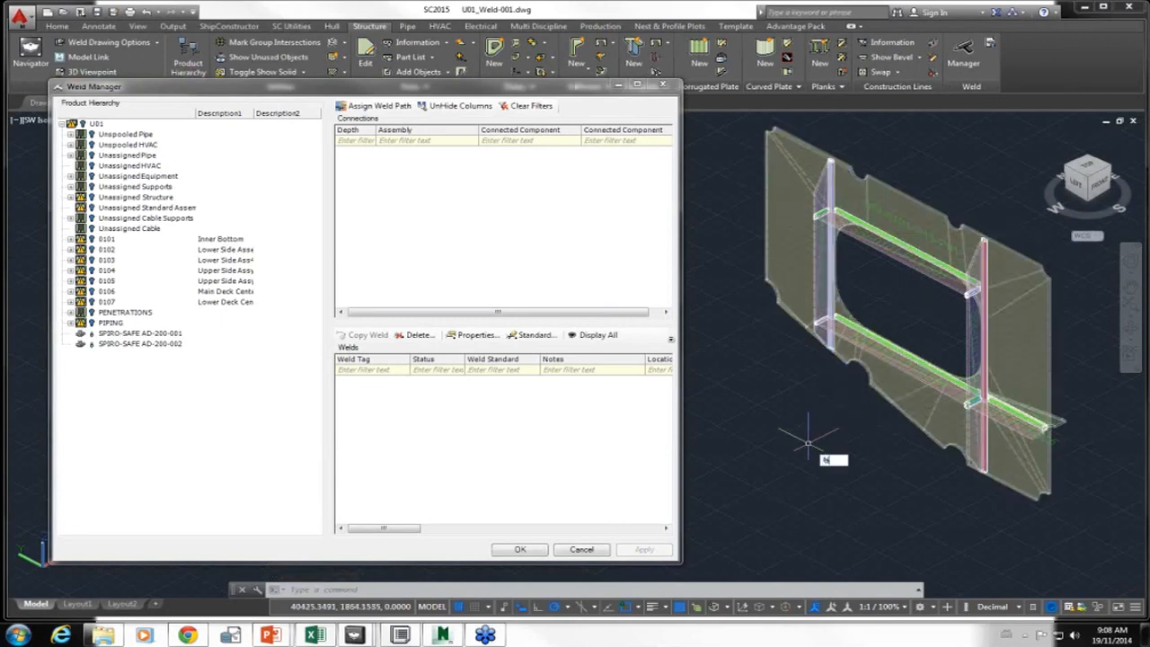
key("Return")
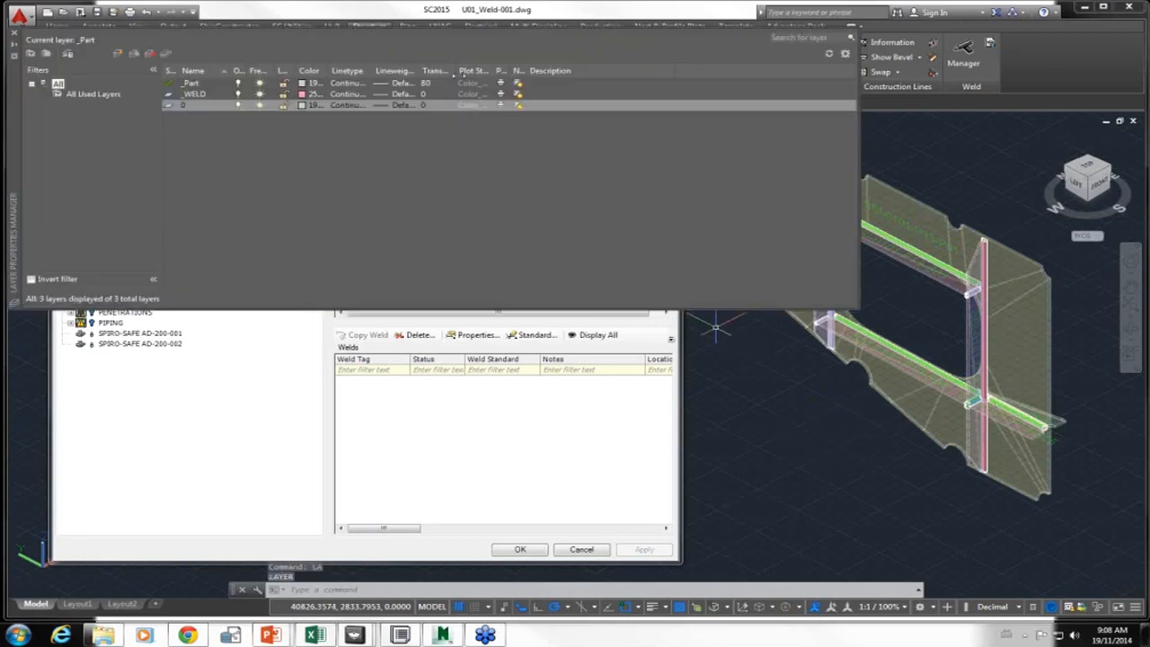
left_click(441, 84)
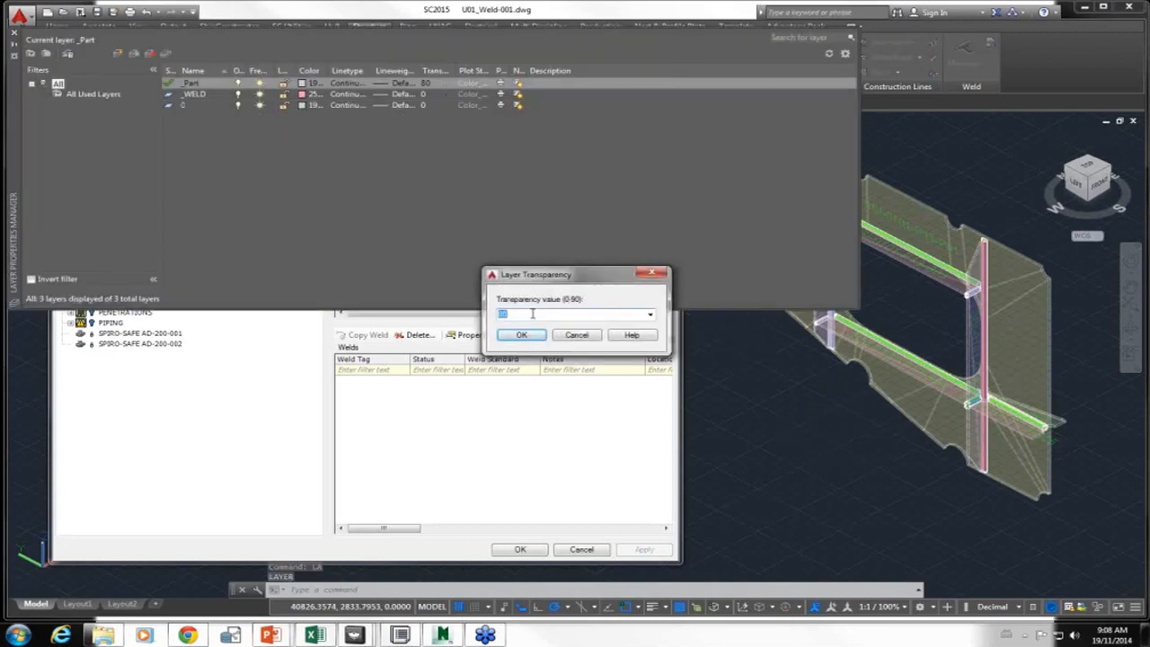
type("0")
key("Return")
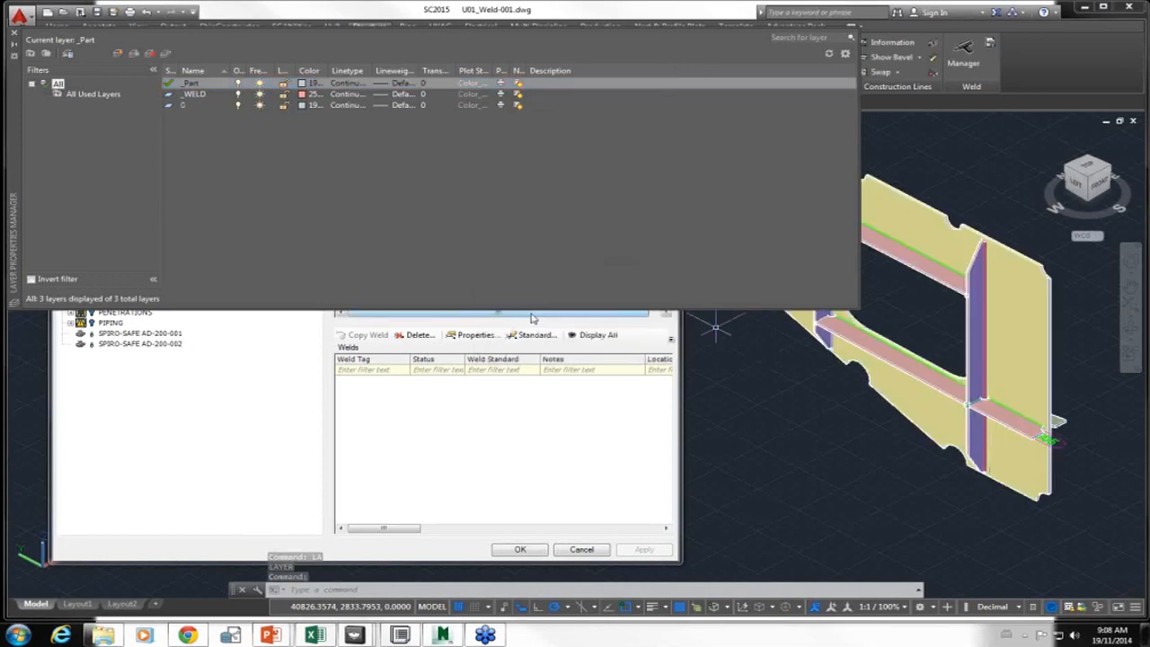
left_click(13, 34)
scroll(903, 234, "up", 2)
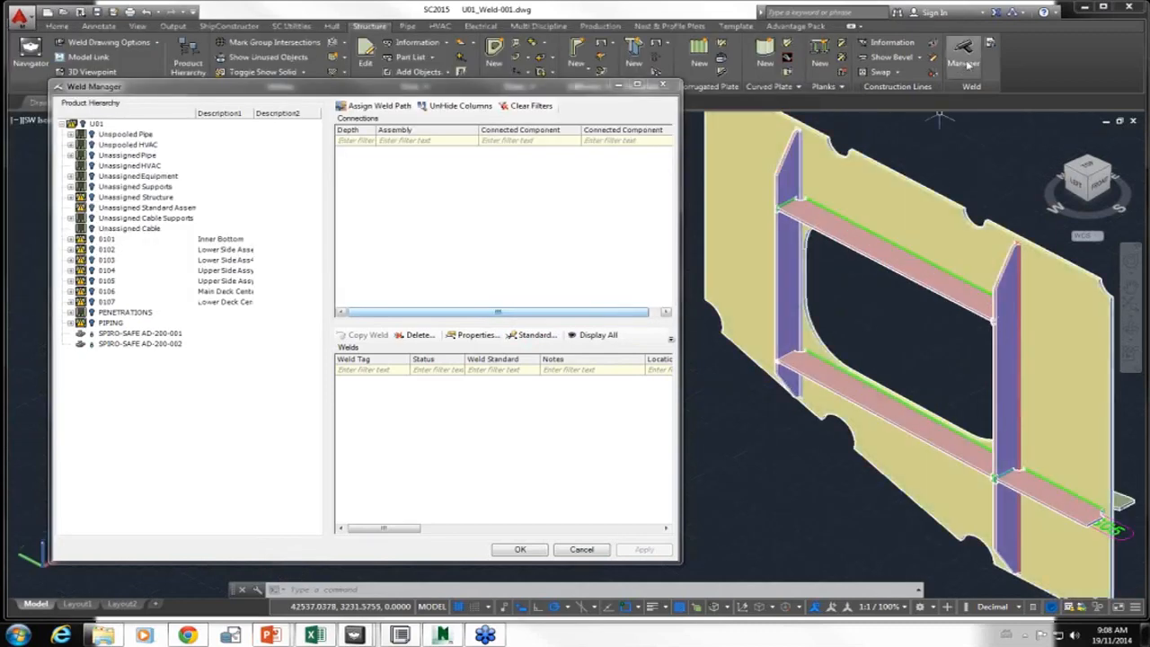
- Check the weld drawing for modified parts of assembly P13 and accept the update
left_click(991, 44)
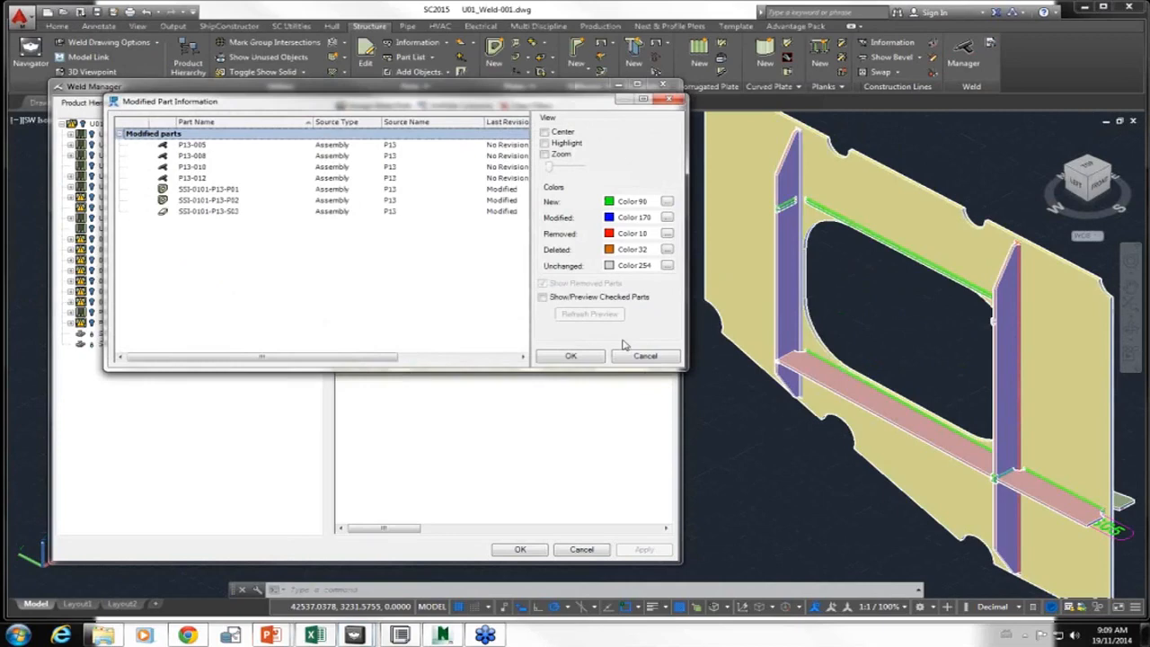
left_click(573, 356)
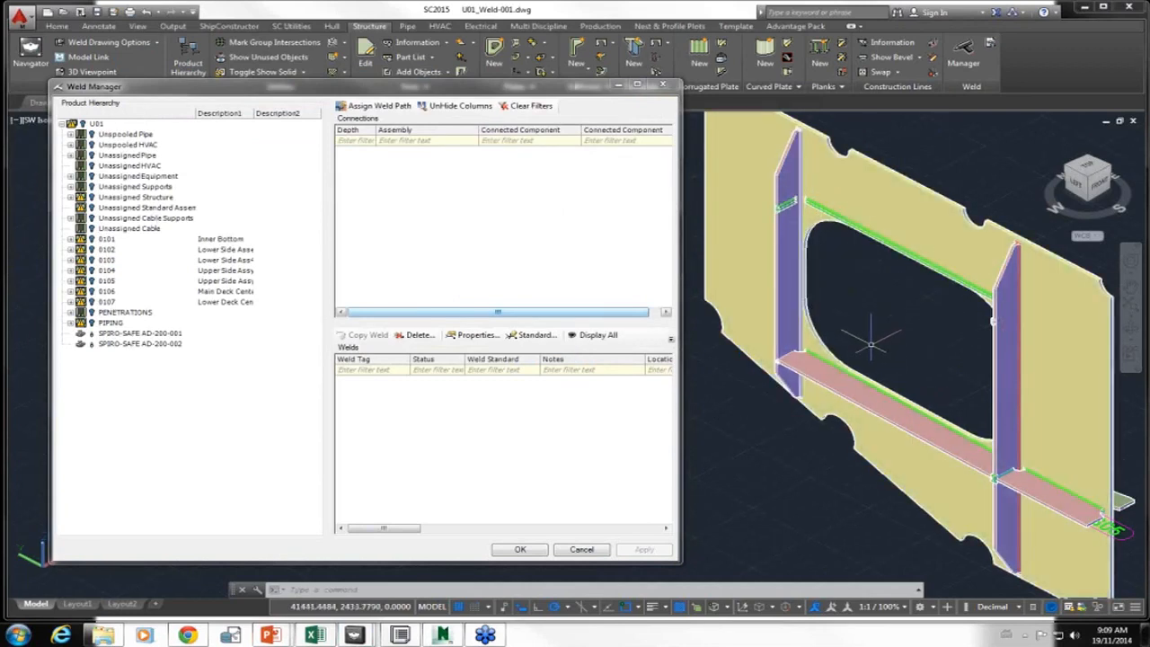
- Select the weld running along the upper edge of the panel opening to locate its connection in the Weld Manager
mouse_move(871, 345)
middle_mouse_down("shift")
mouse_move(723, 337)
mouse_move(884, 334)
middle_mouse_up("shift")
scroll(826, 211, "up", 2)
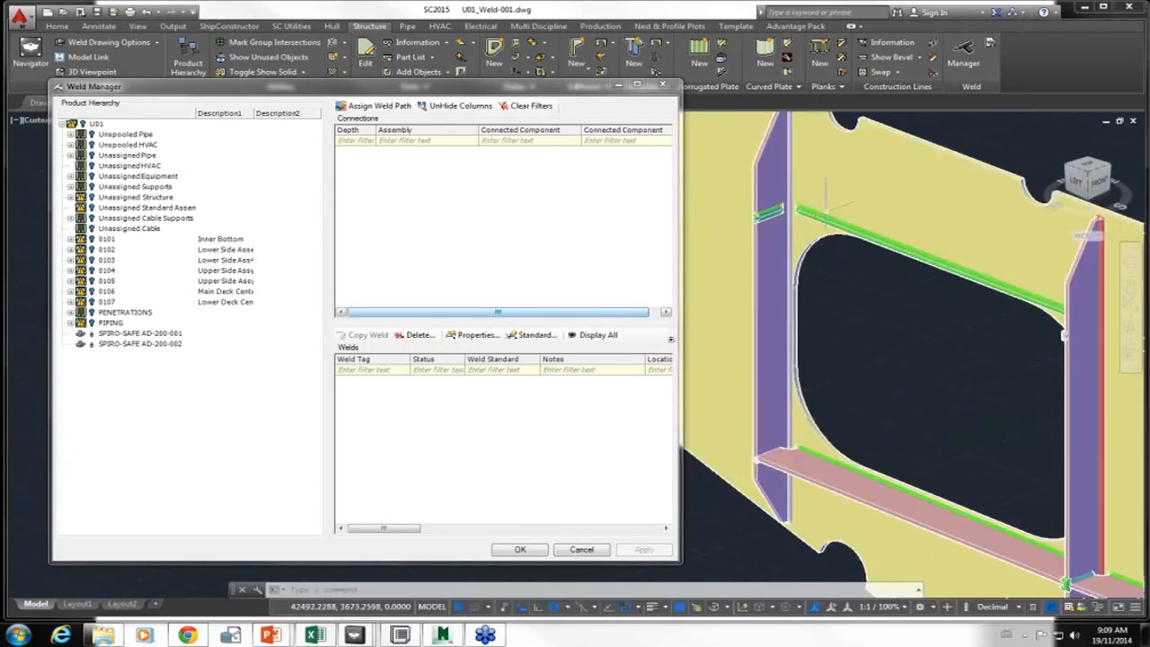
scroll(826, 186, "up", 2)
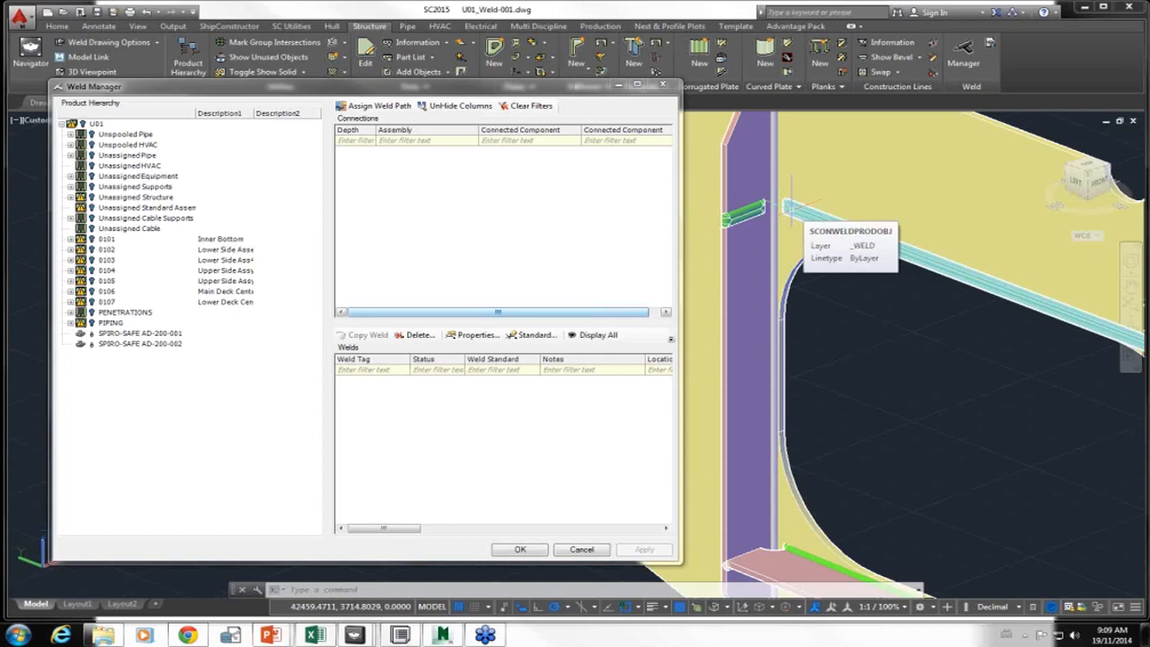
left_click(791, 201)
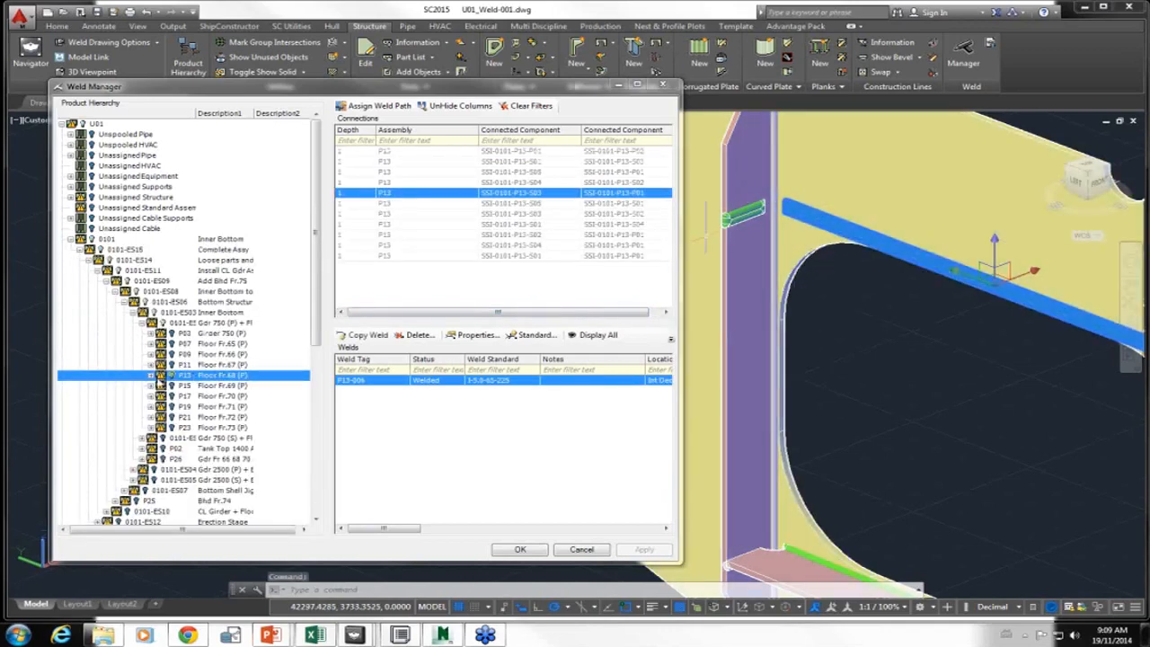
- Update the welds for assembly P13 only, without sub-assemblies, and agree to save the changes first
left_click(152, 376)
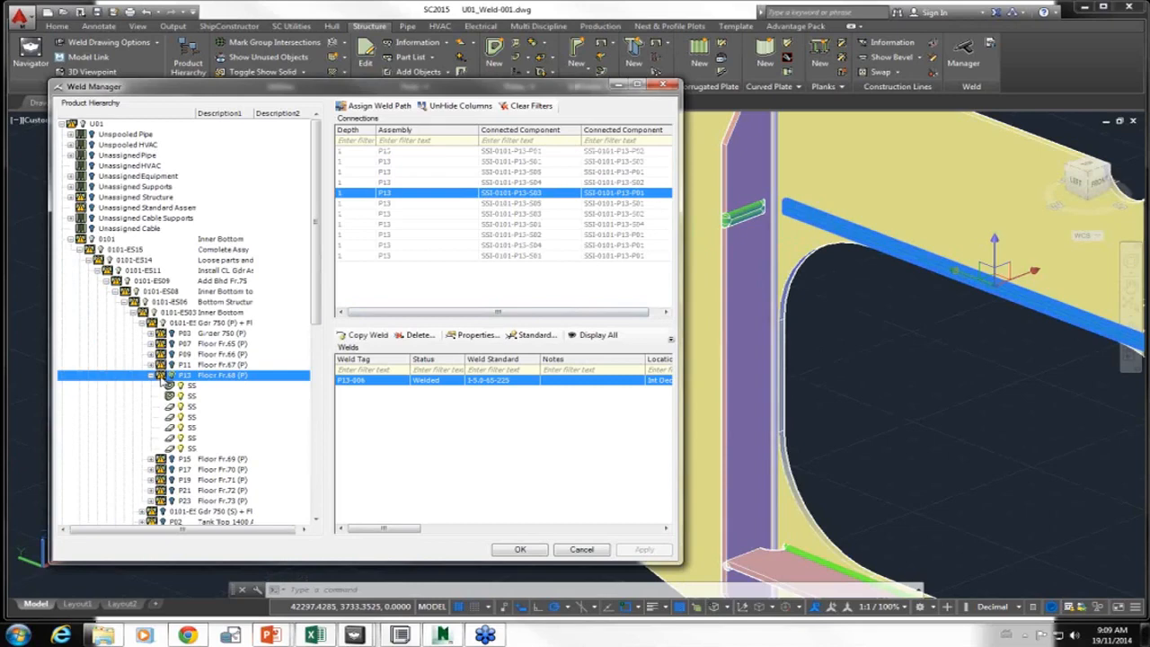
right_click(162, 379)
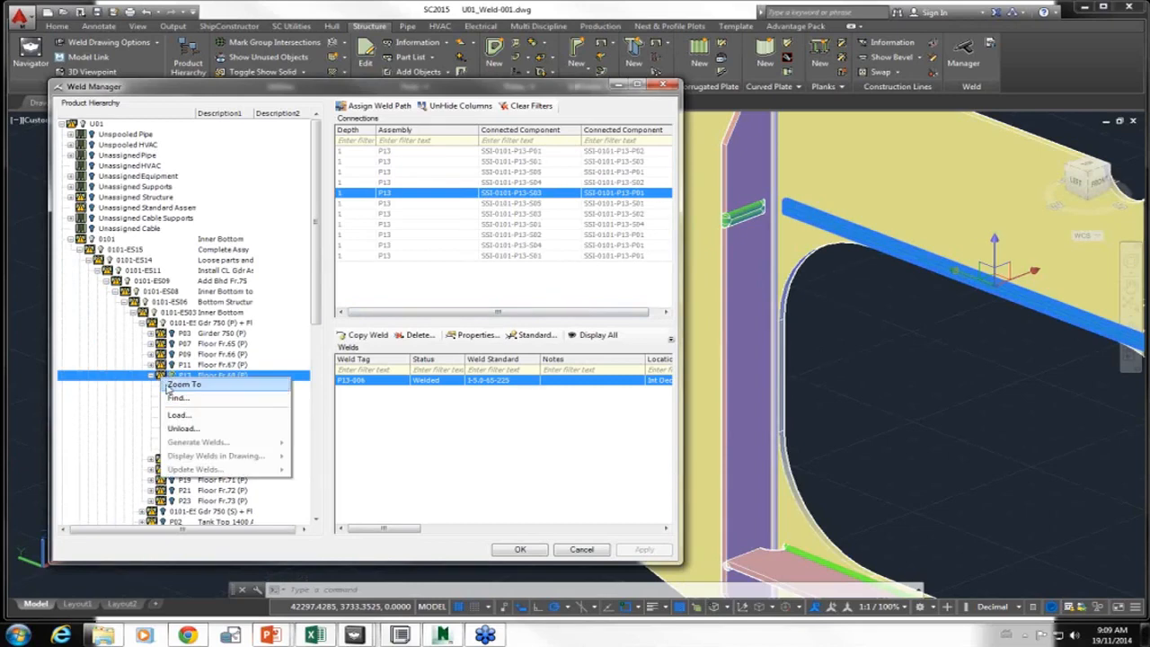
left_click(227, 379)
right_click(169, 378)
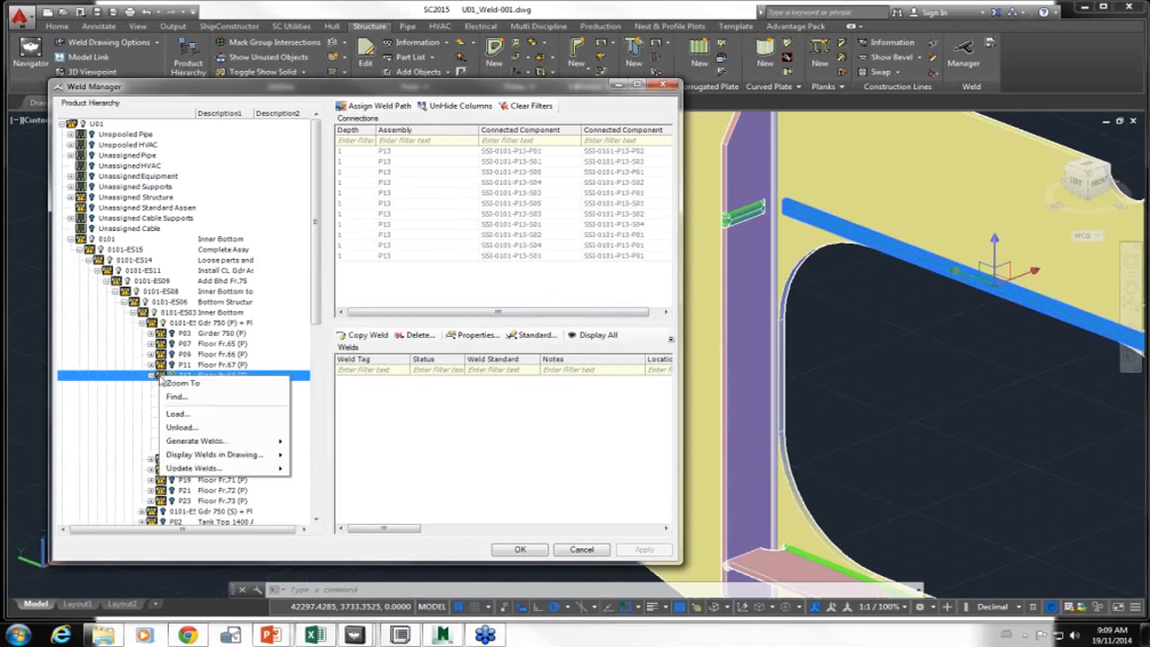
mouse_move(185, 469)
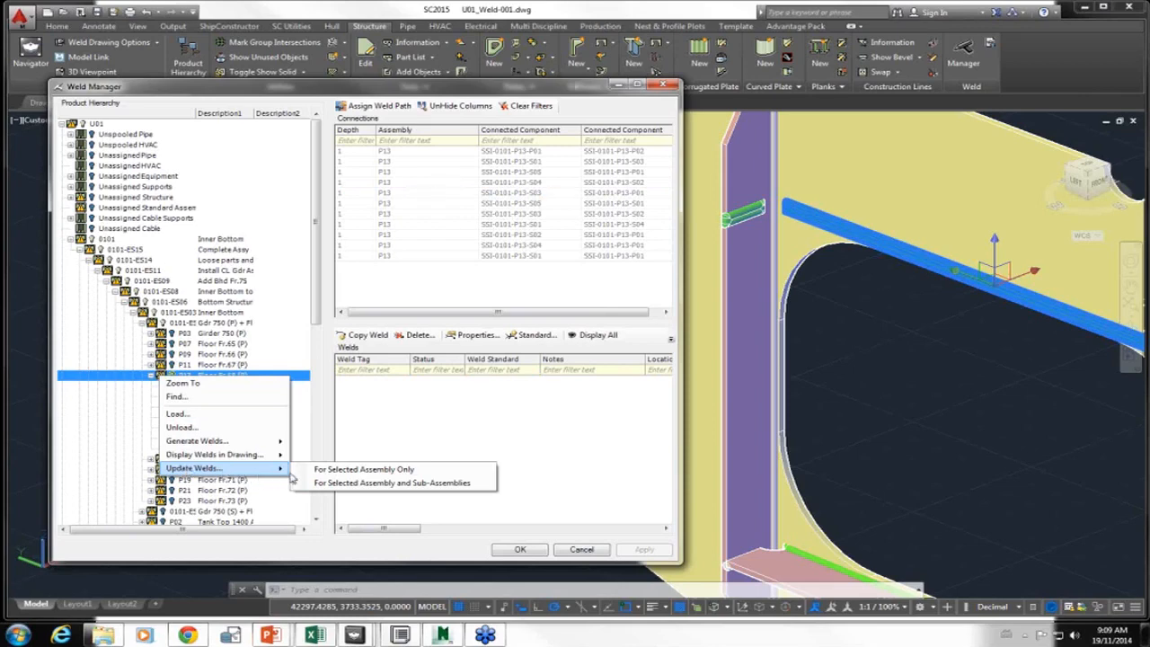
left_click(357, 474)
left_click(411, 362)
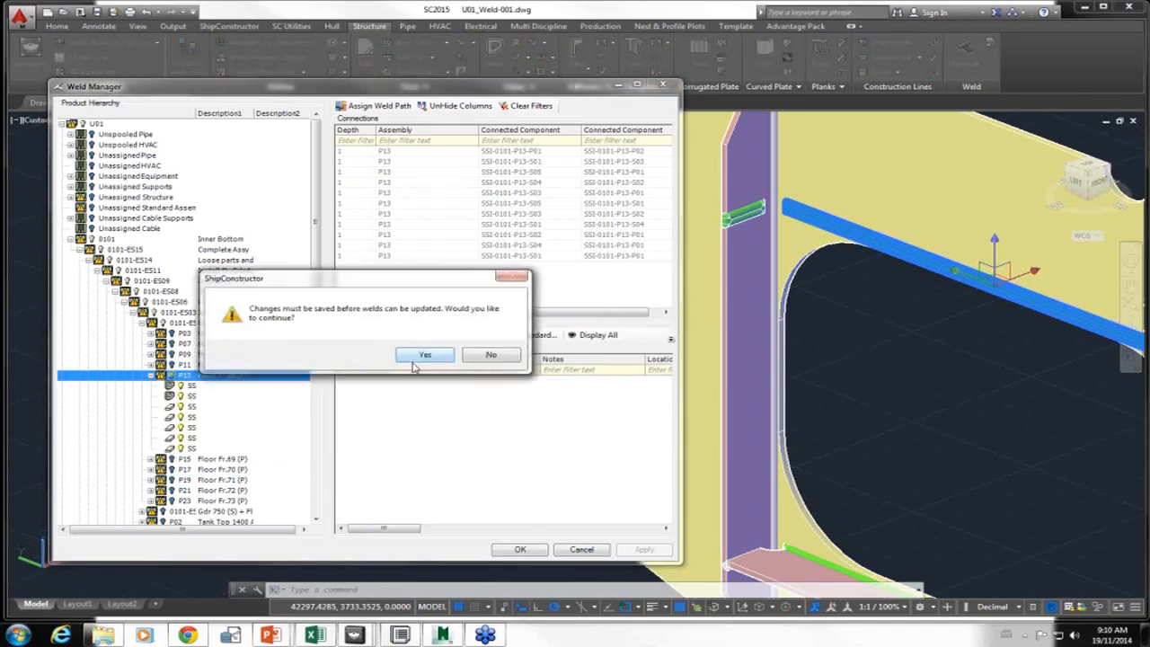
left_click(420, 358)
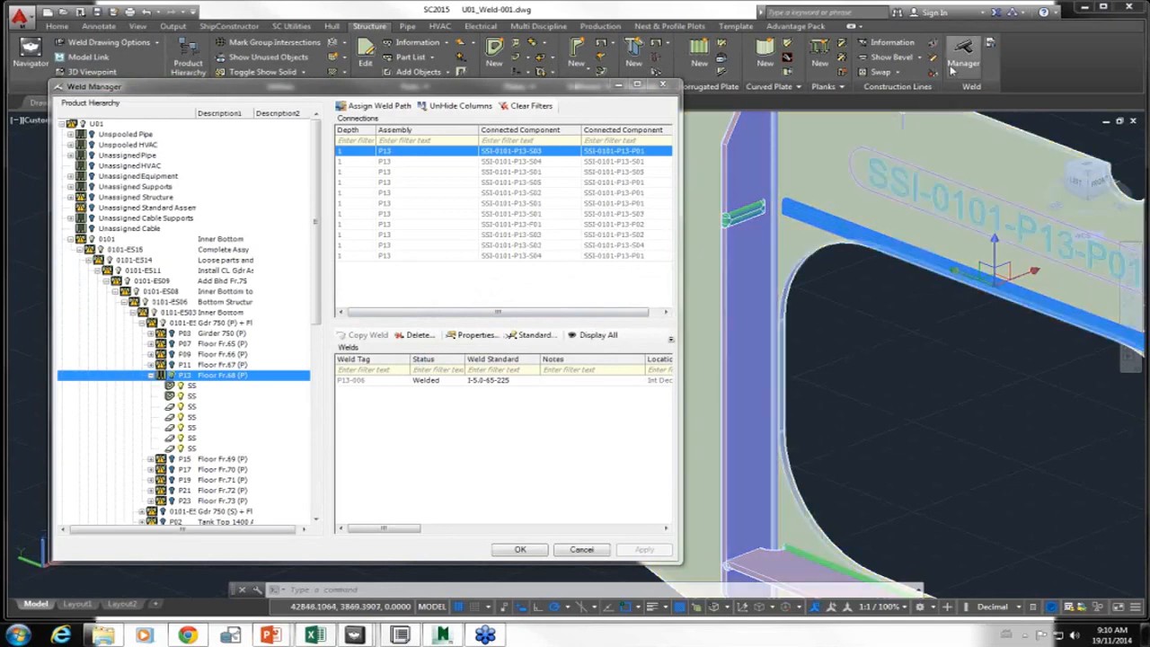
- Check the weld drawing for modified parts, accept the update, and inspect the moved stiffener's weld on the panel's opposite face
left_click(991, 44)
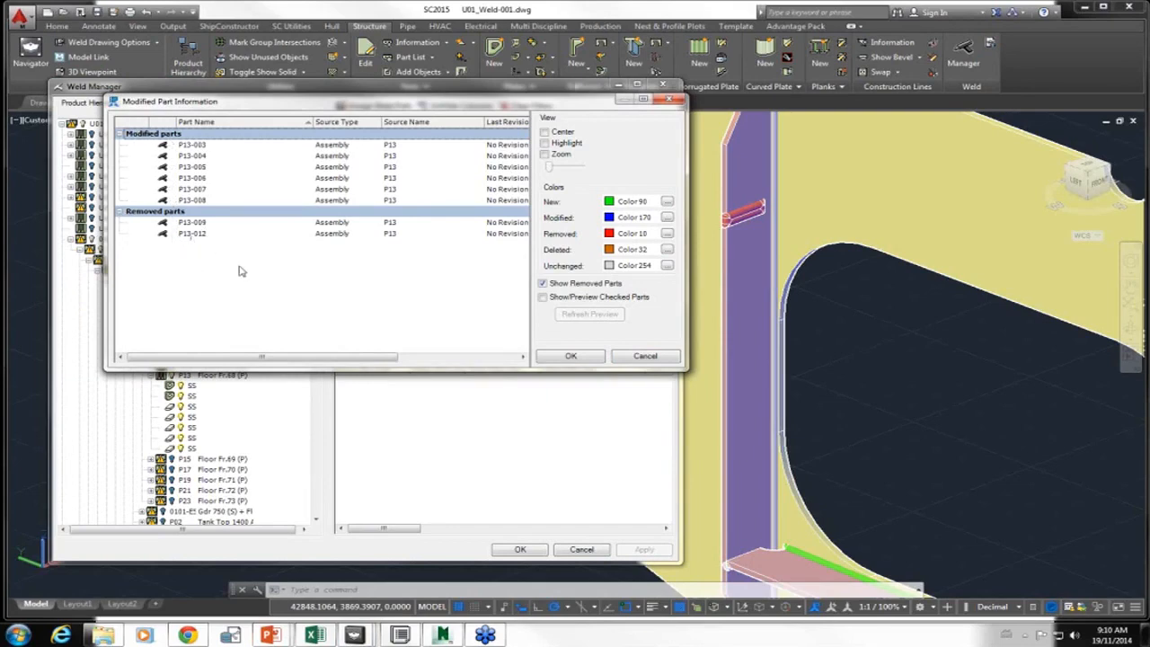
left_click(585, 357)
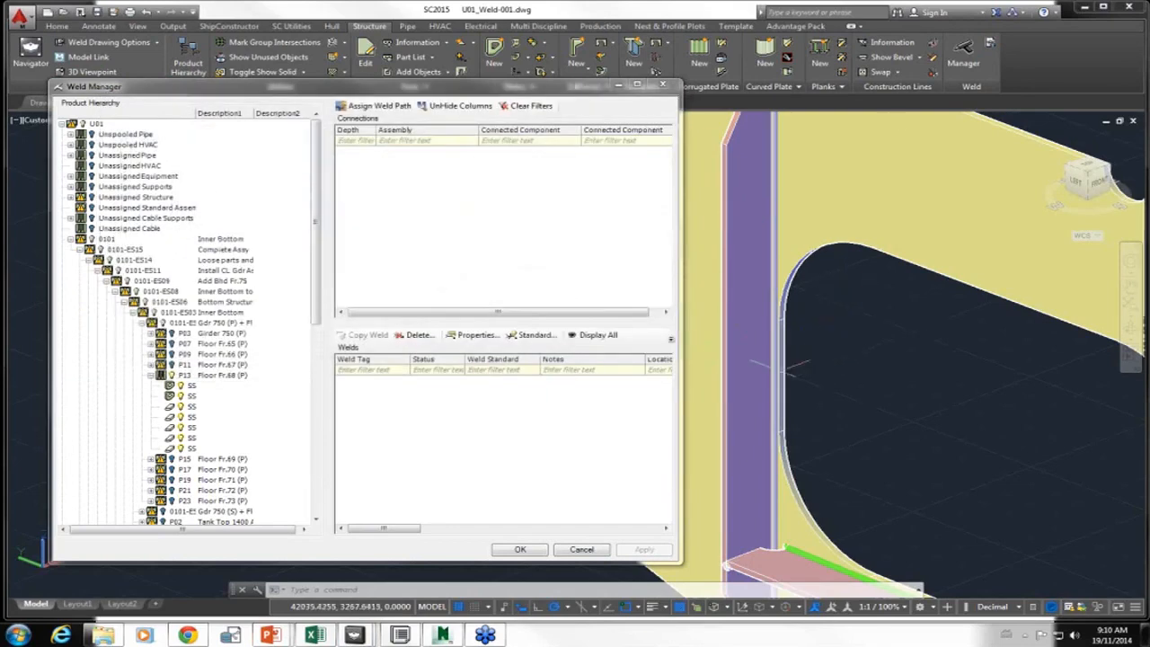
scroll(805, 363, "down", 2)
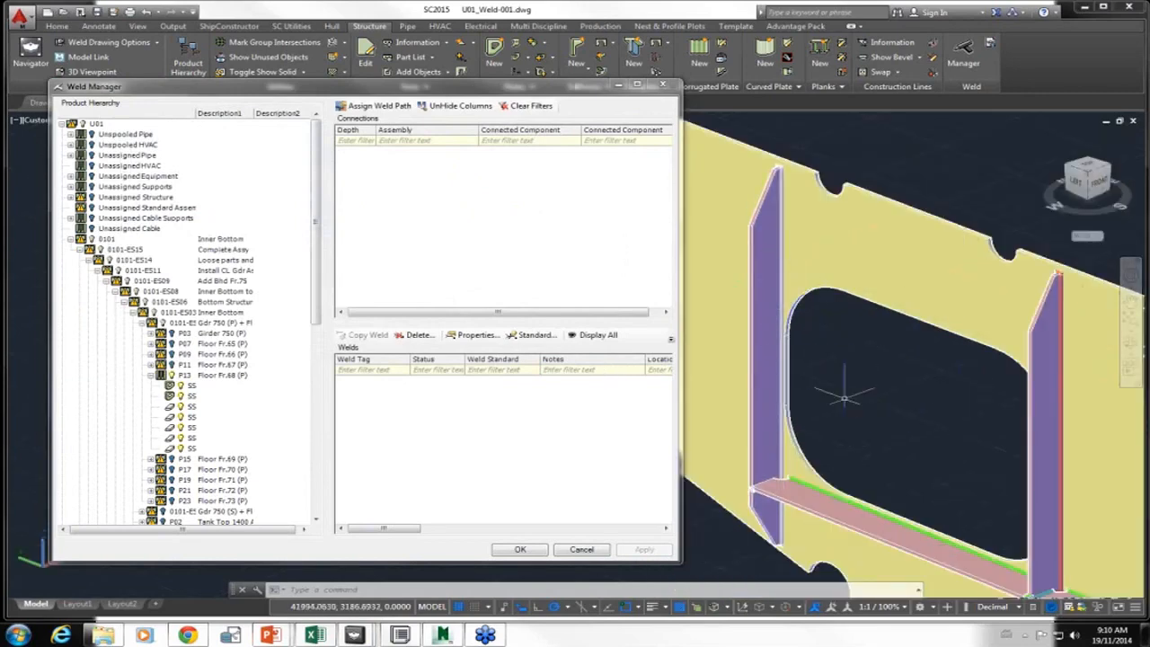
middle_click_drag(897, 426, 837, 398, "shift")
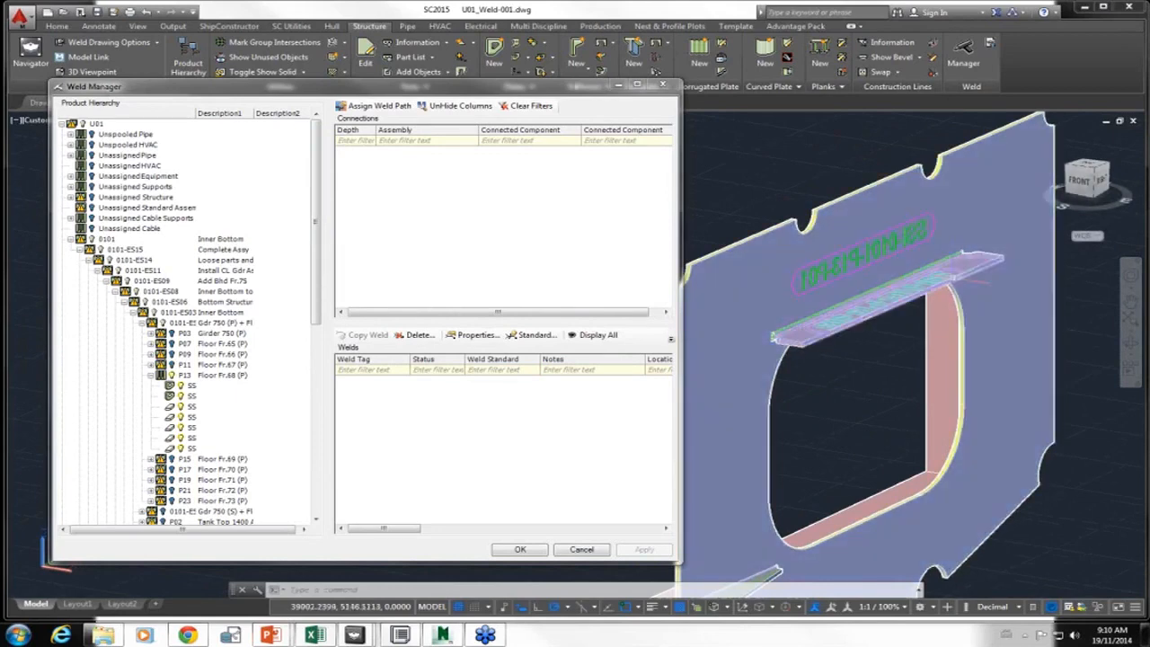
left_click(775, 338)
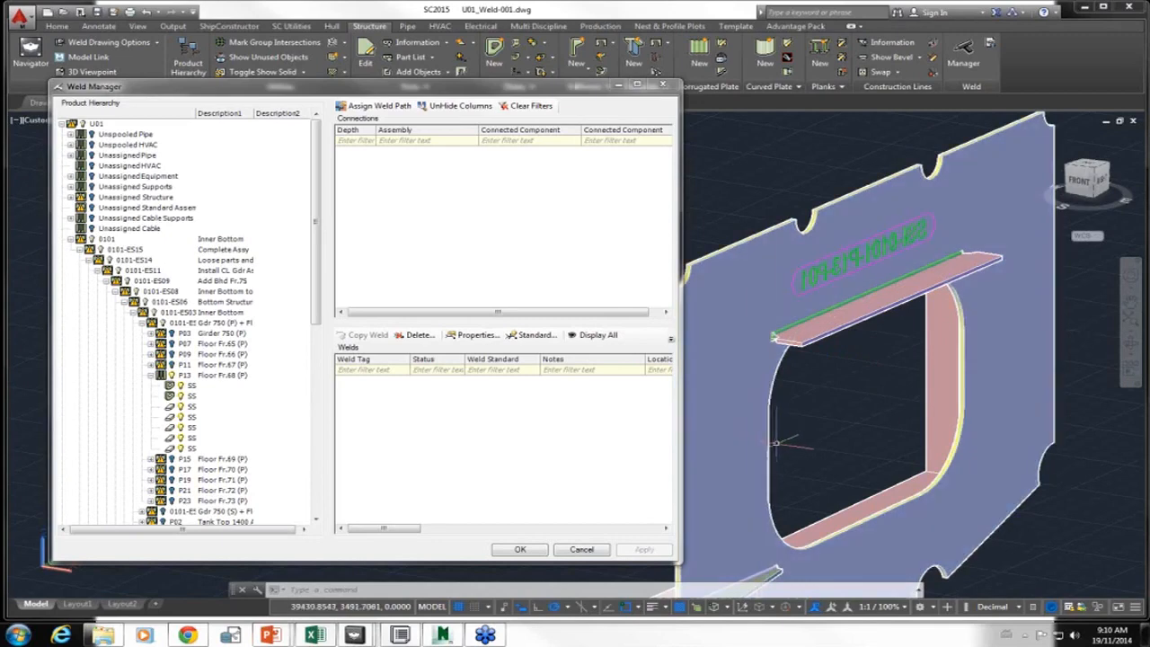
middle_click_drag(794, 437, 916, 442, "shift")
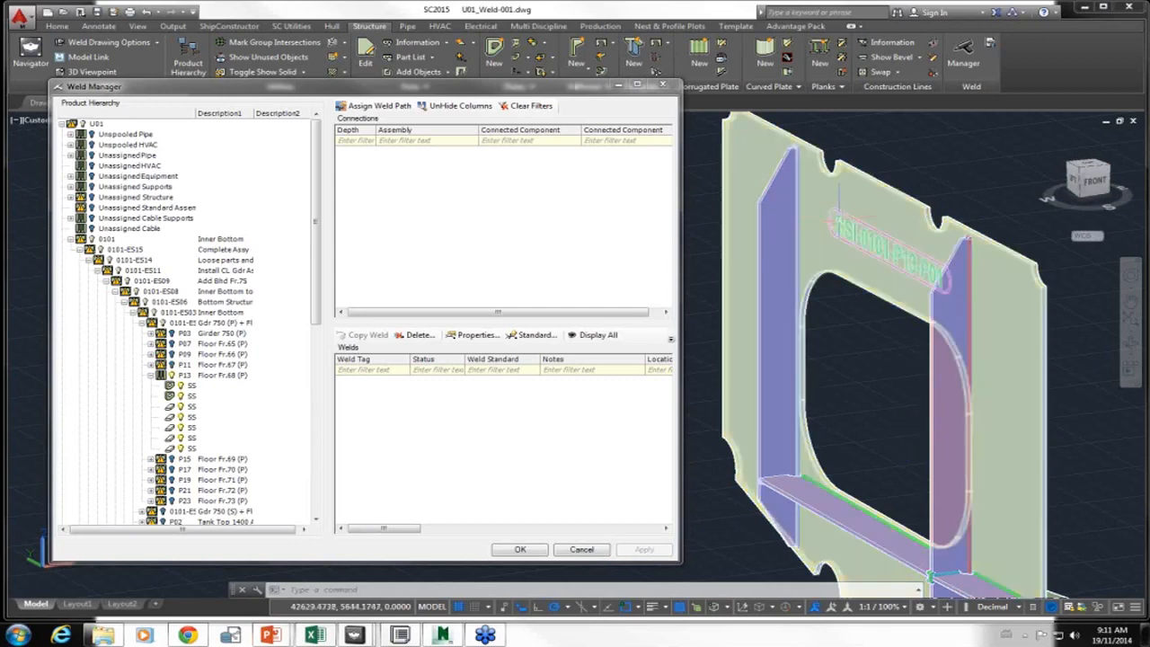
- Set the Weld Color Type to Weld Entity in the weld drawing options and regenerate the drawing with REGEN3
left_click(155, 43)
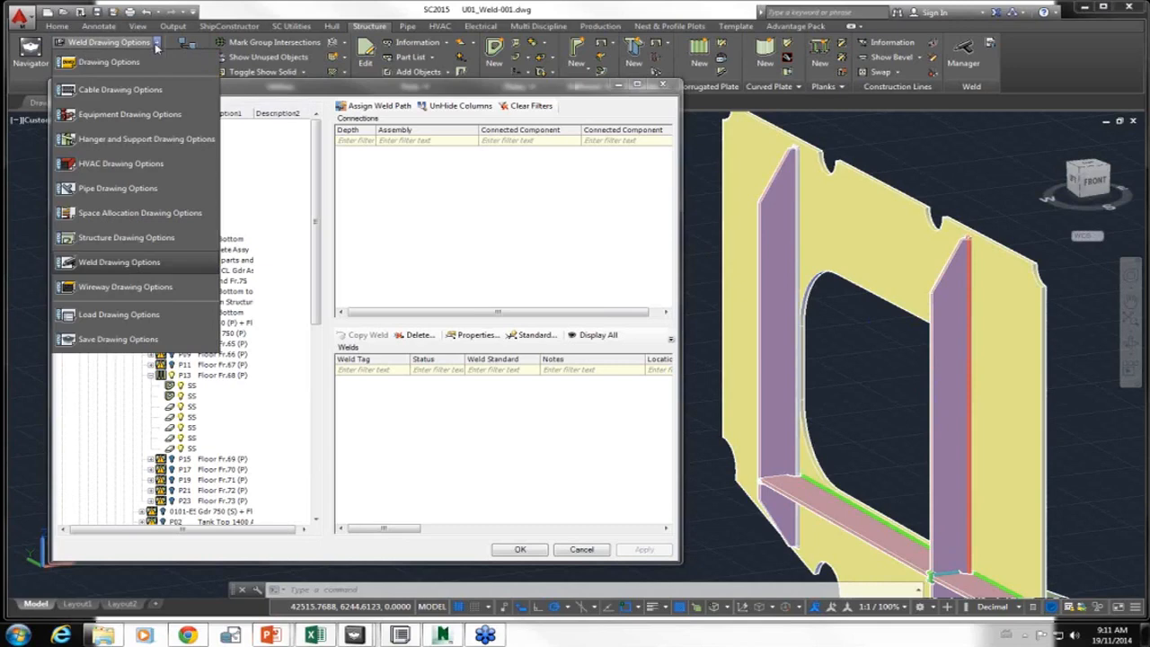
left_click(116, 262)
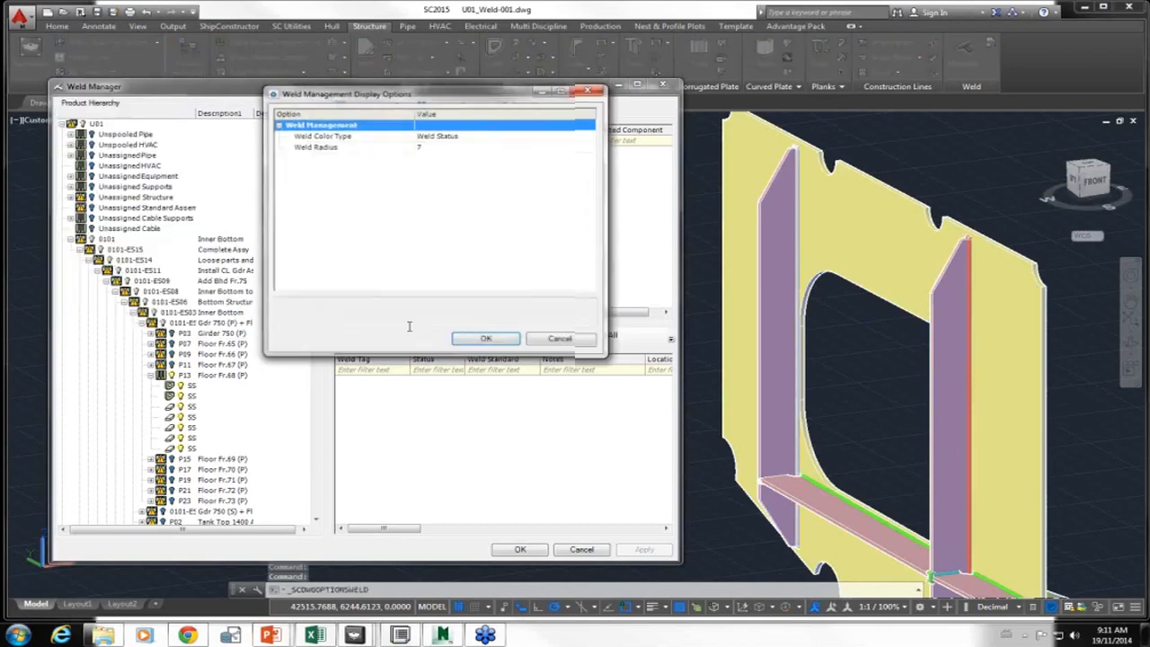
left_click(464, 137)
left_click(590, 136)
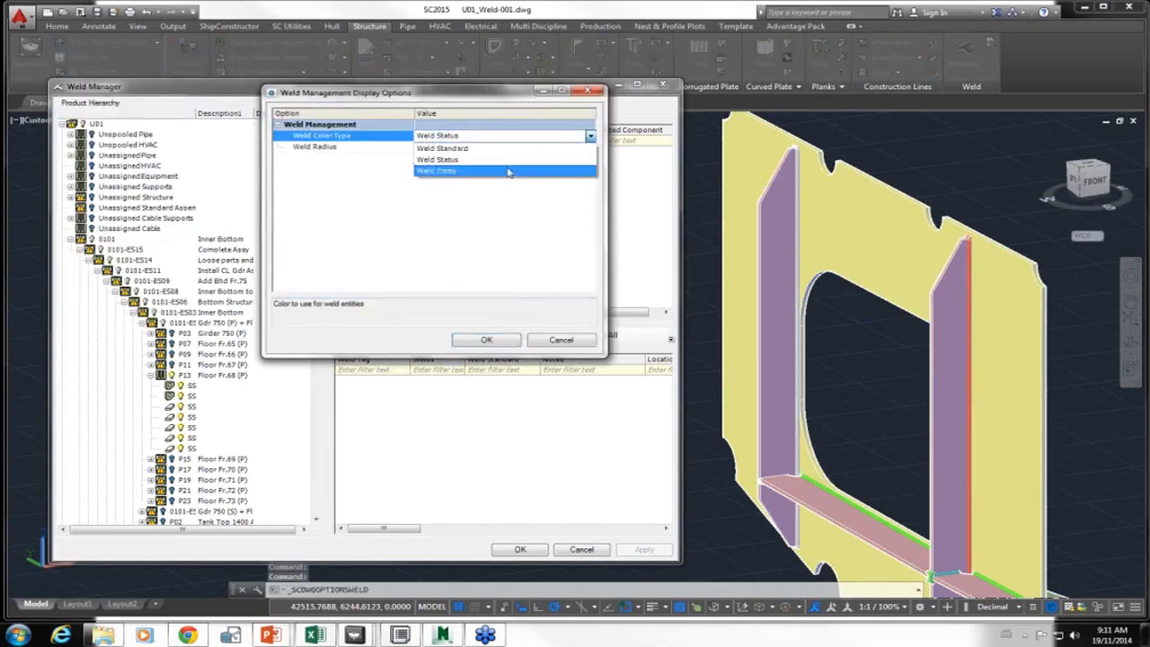
left_click(489, 160)
left_click(487, 341)
left_click(834, 358)
type("regen3")
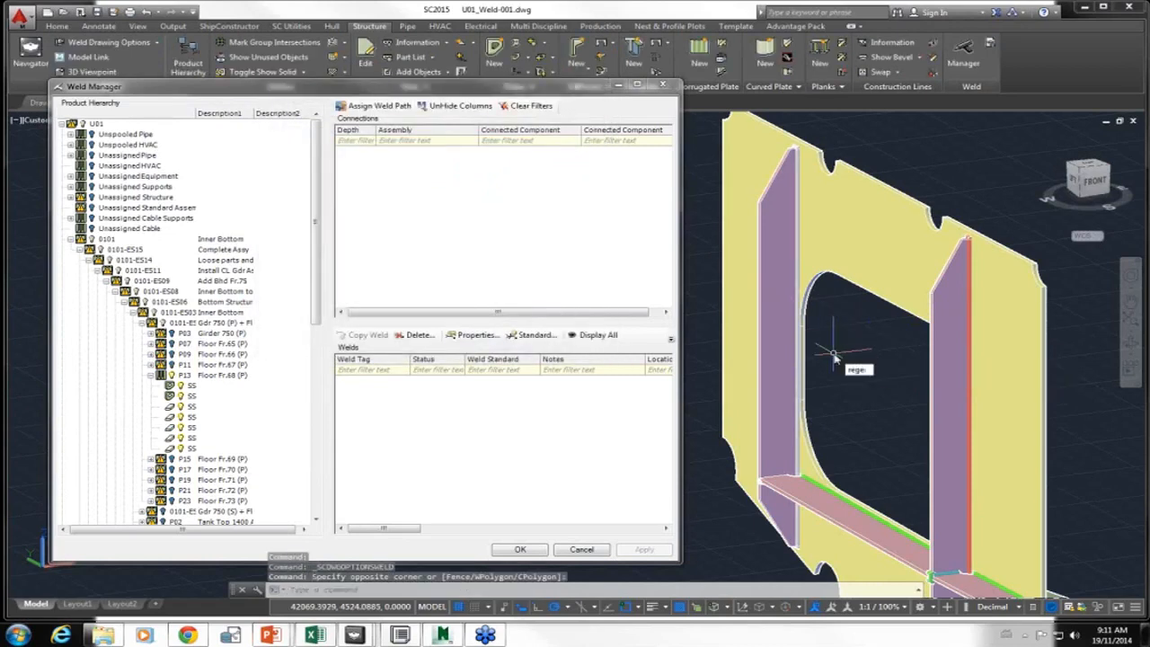
key("Return")
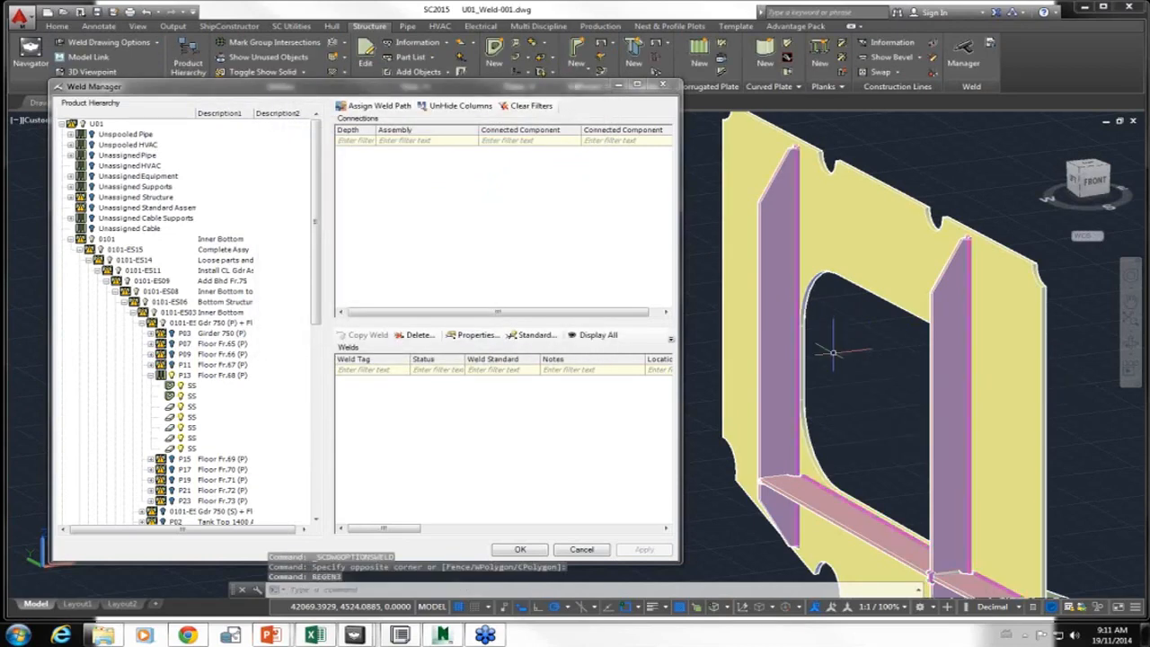
- Save and close the weld drawing, then switch to Navisworks Manage and open U01_Weld-001.dwg there
key("ctrl+s")
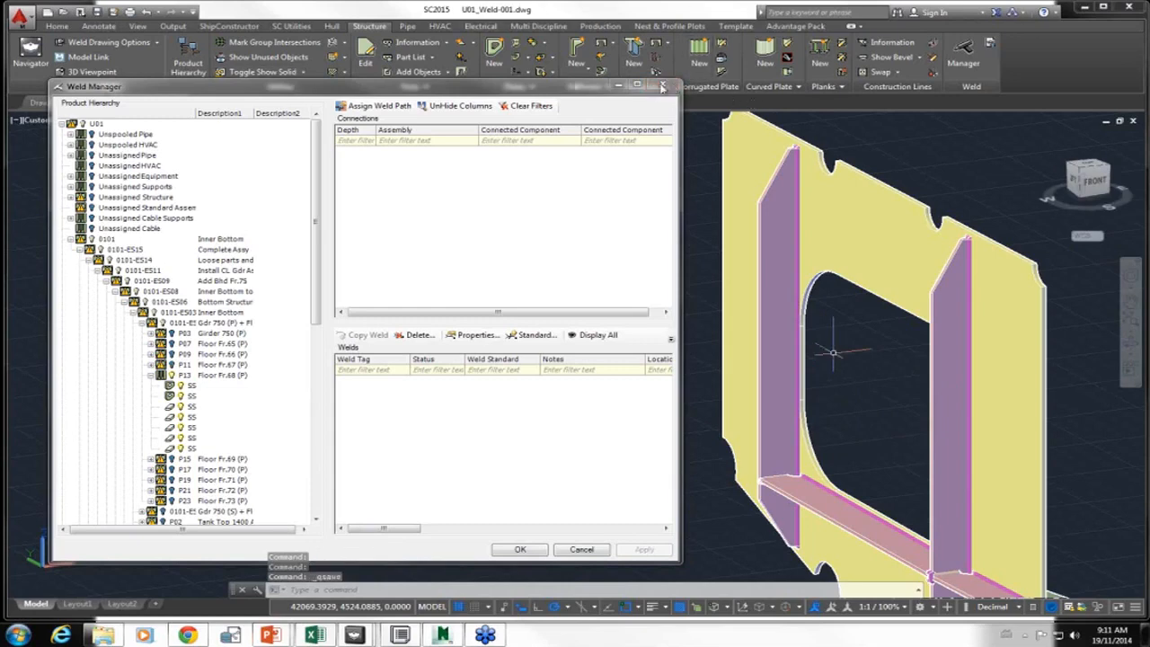
left_click(618, 86)
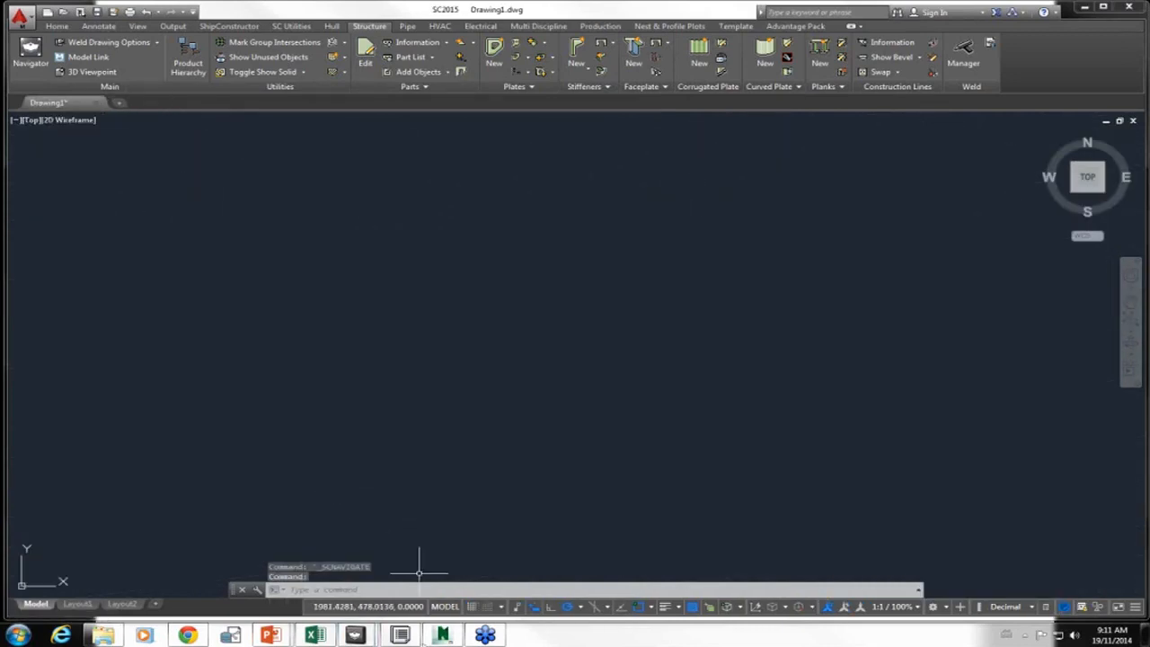
left_click(442, 634)
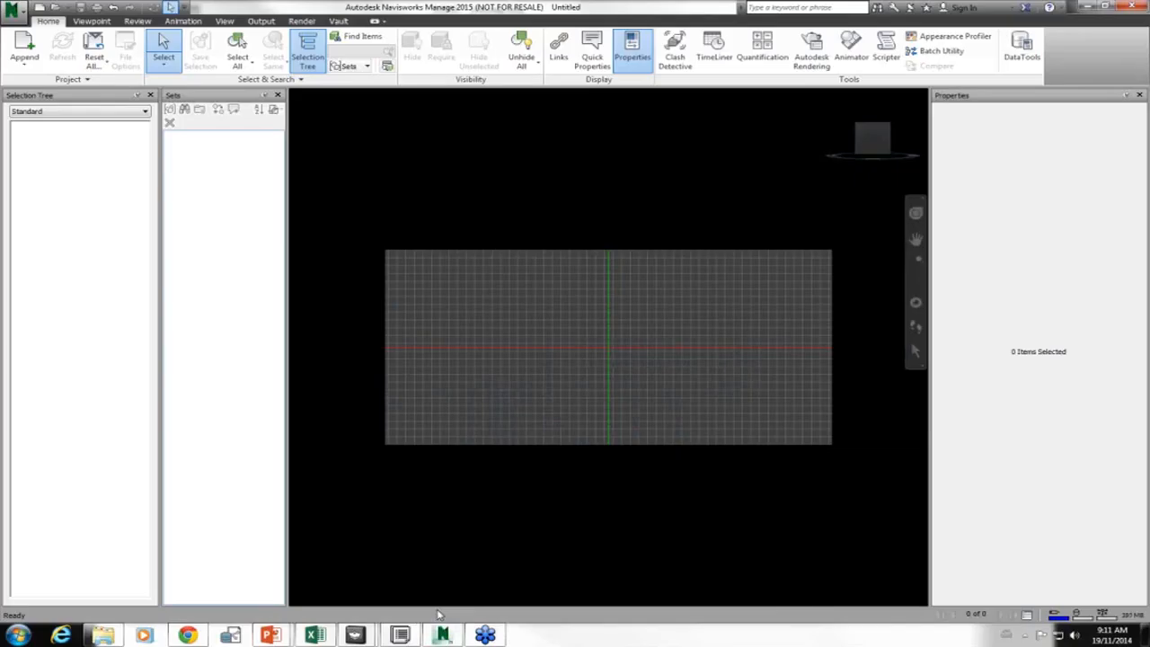
left_click(55, 8)
left_click(503, 258)
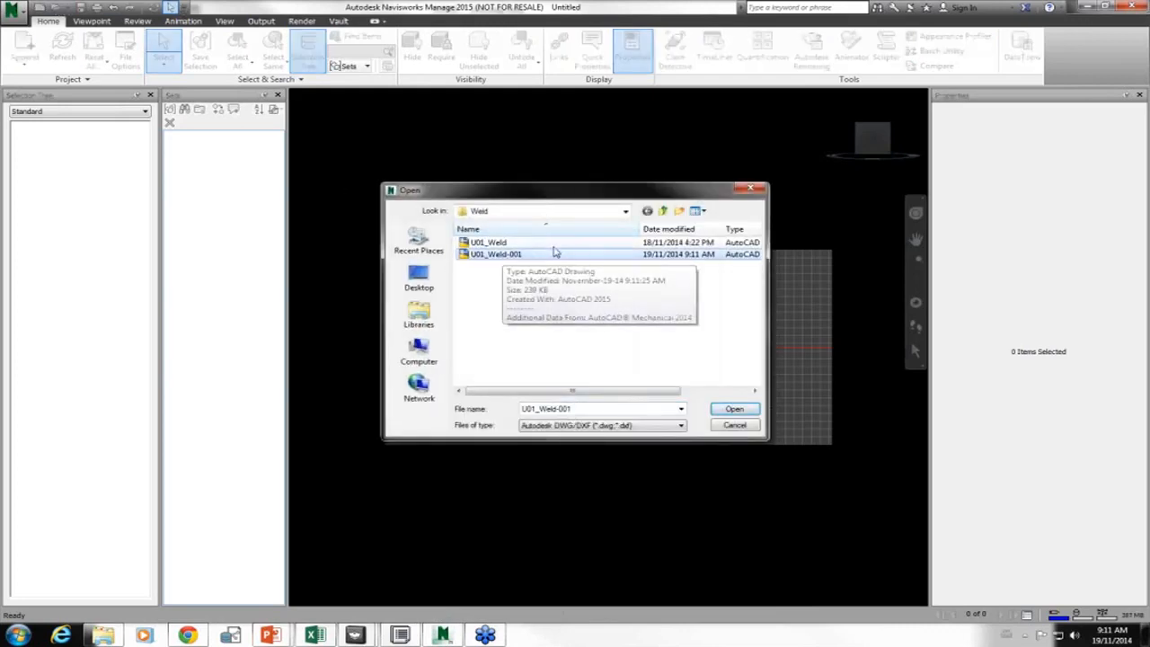
left_click(730, 409)
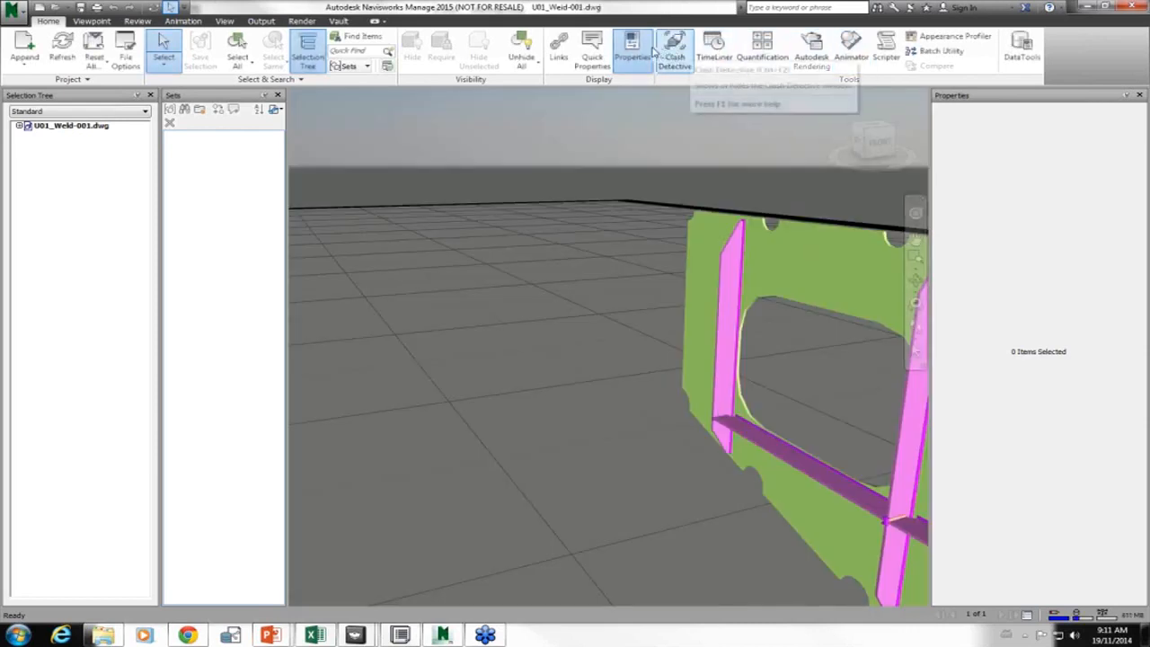
- Turn off the sun in the Autodesk Rendering environment settings and close the rendering window
left_click(809, 60)
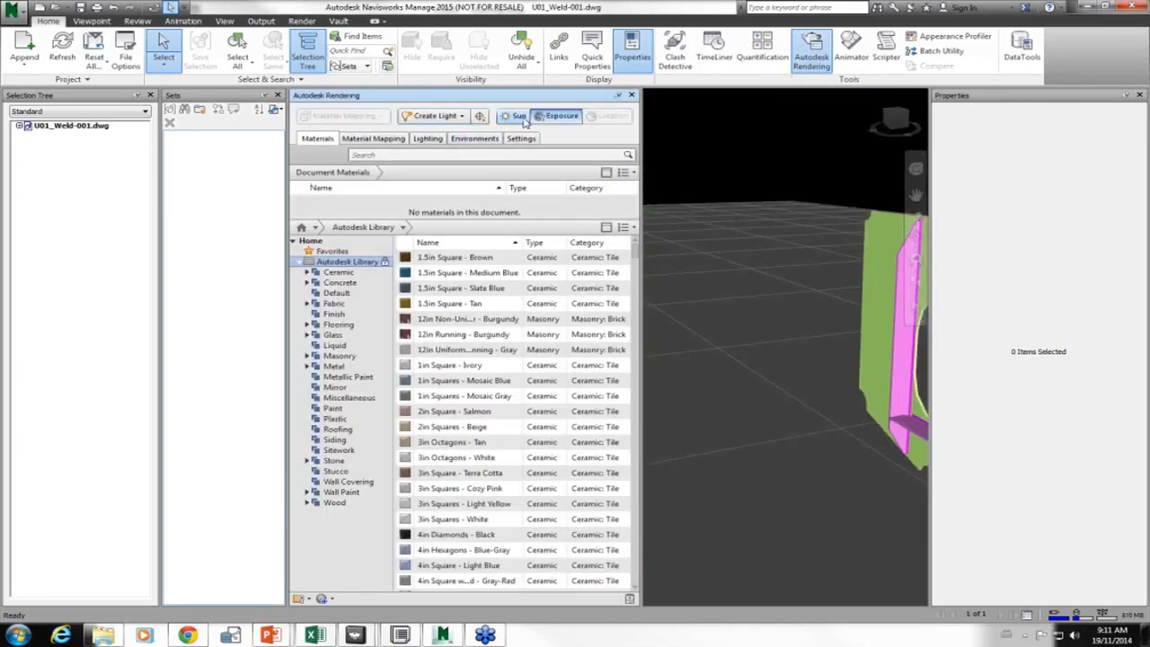
left_click(518, 116)
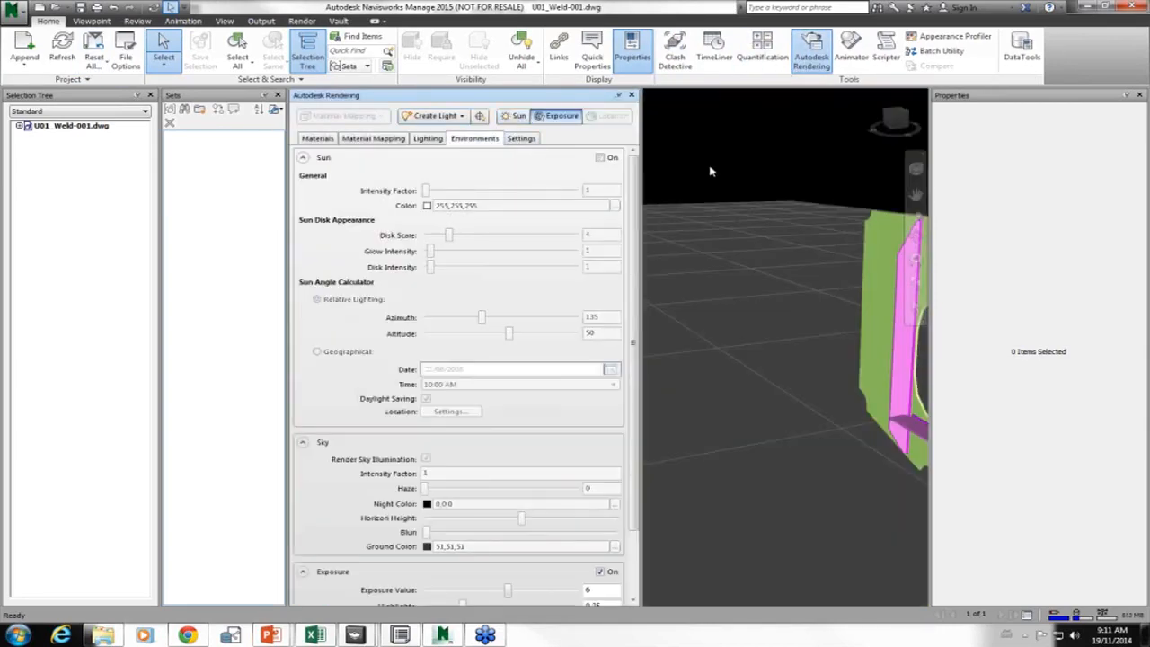
left_click(631, 95)
- Switch the camera to orthographic projection and bring the welded panel close up in the middle of the view
middle_click_drag(634, 290, 585, 261)
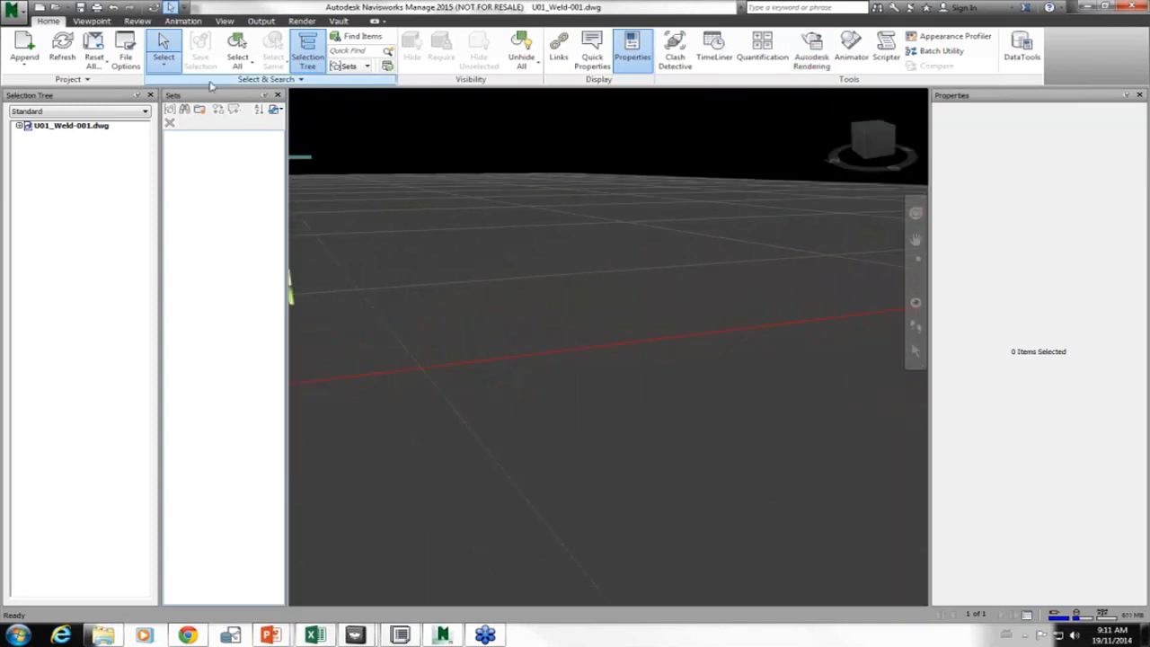
left_click(92, 21)
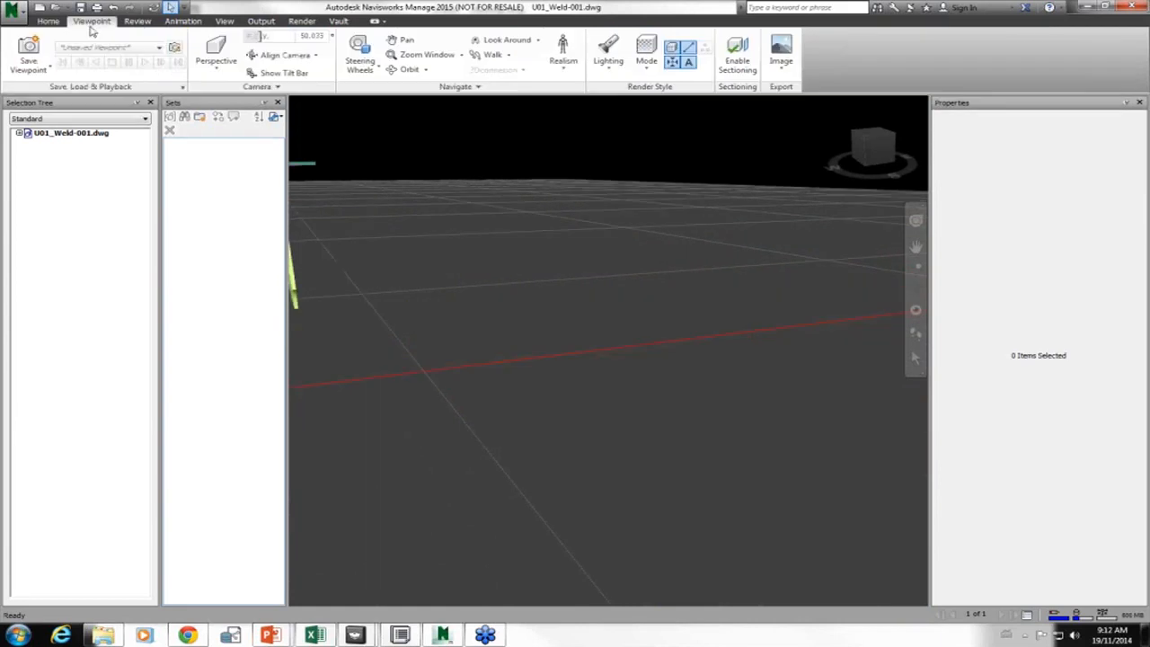
left_click(215, 56)
left_click(223, 105)
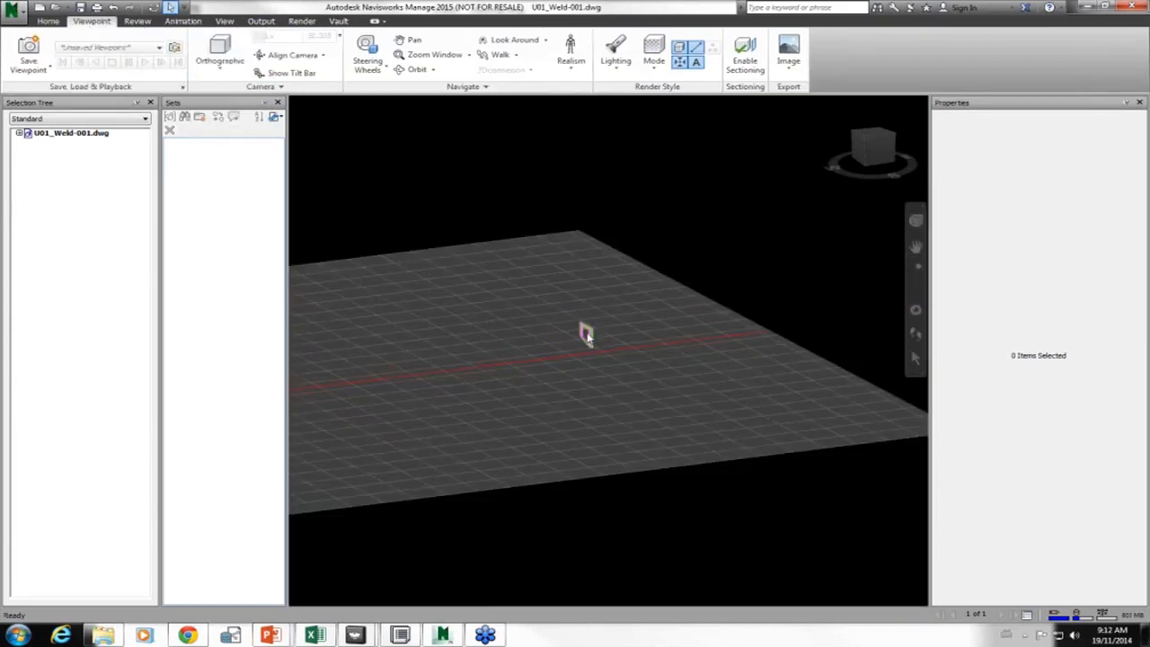
scroll(584, 334, "up", 5)
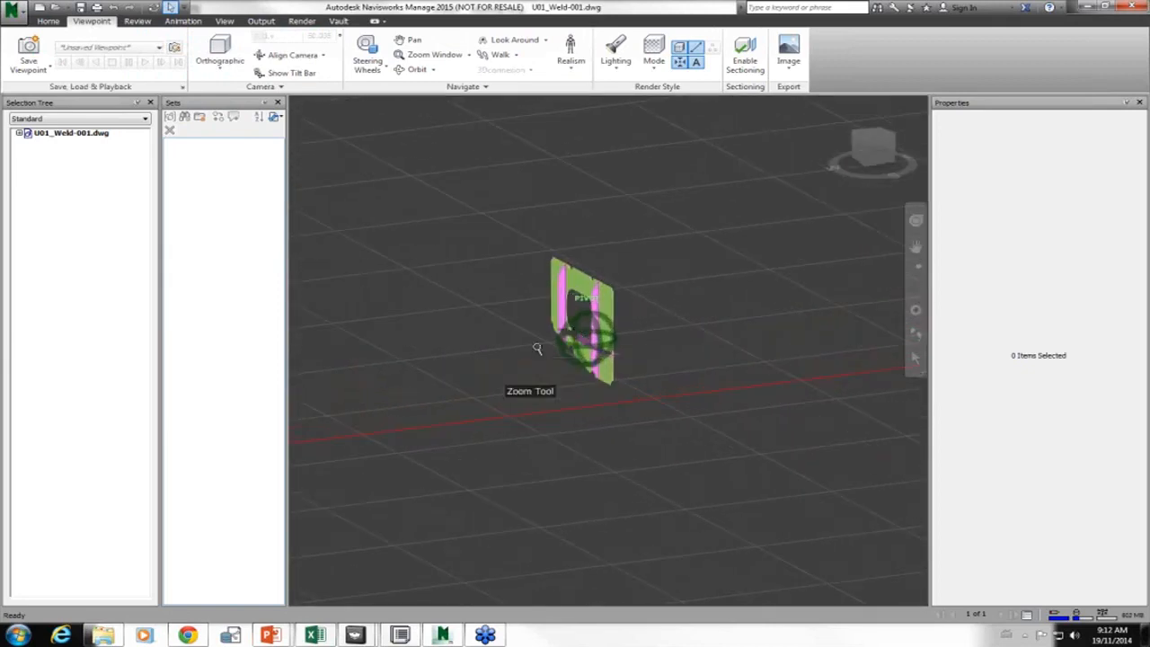
scroll(579, 330, "up", 5)
middle_click_drag(524, 248, 604, 332)
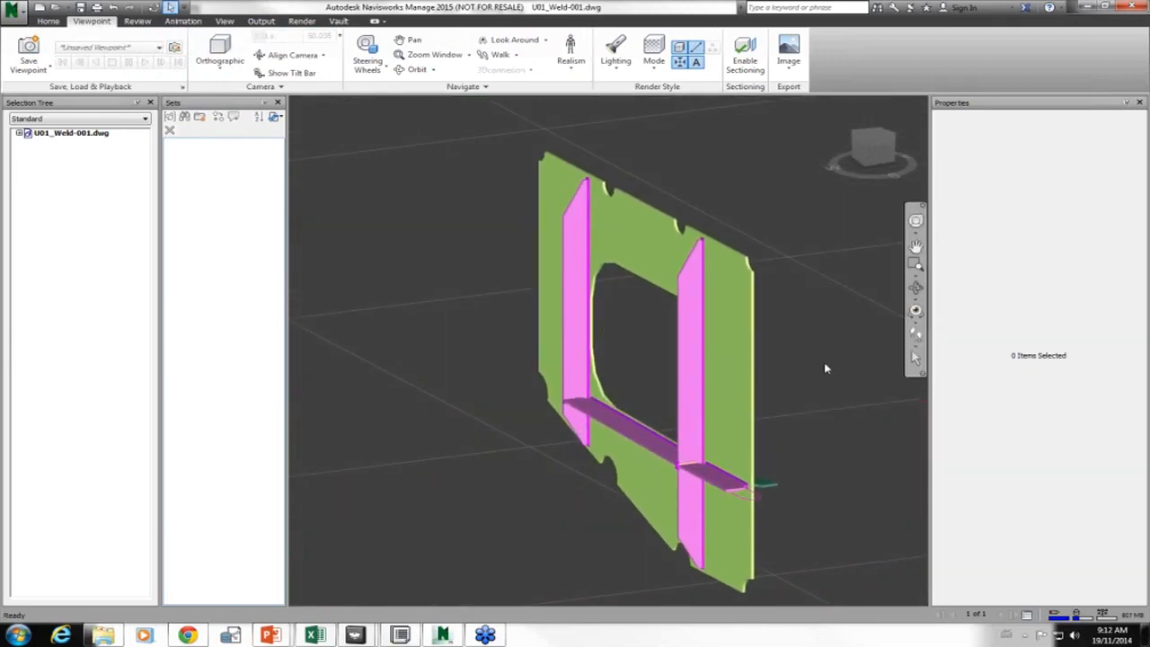
- Select the lower horizontal stiffener and the main plate in turn to examine their ShipConstructor properties
left_click(593, 421)
middle_click_drag(620, 438, 651, 421)
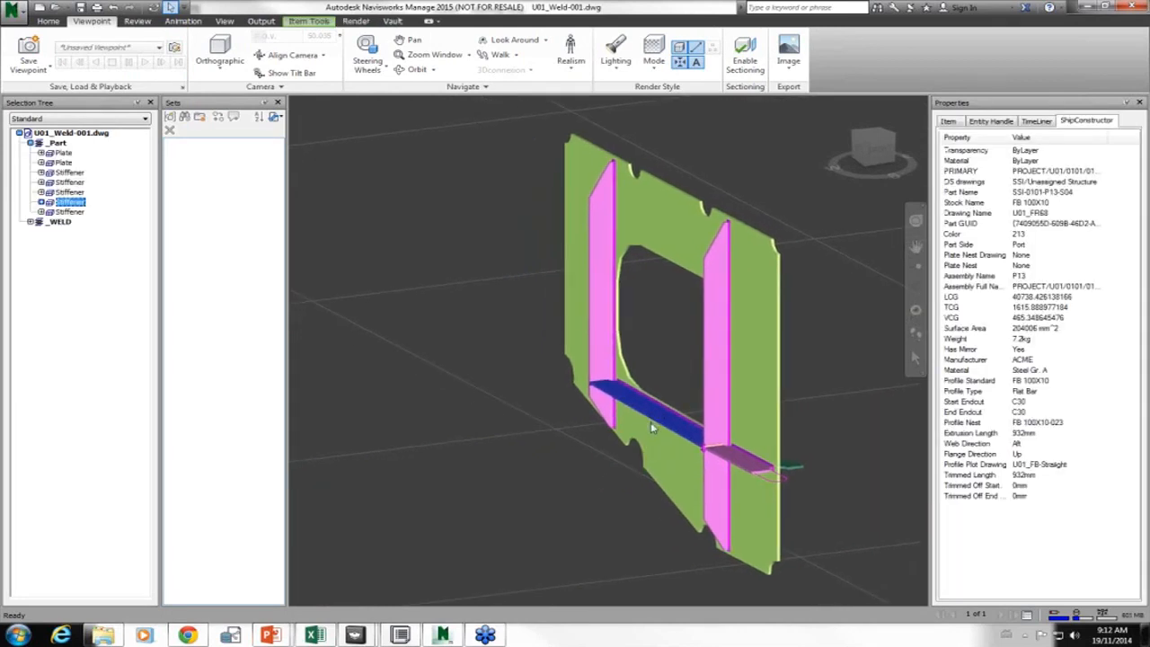
left_click(650, 423)
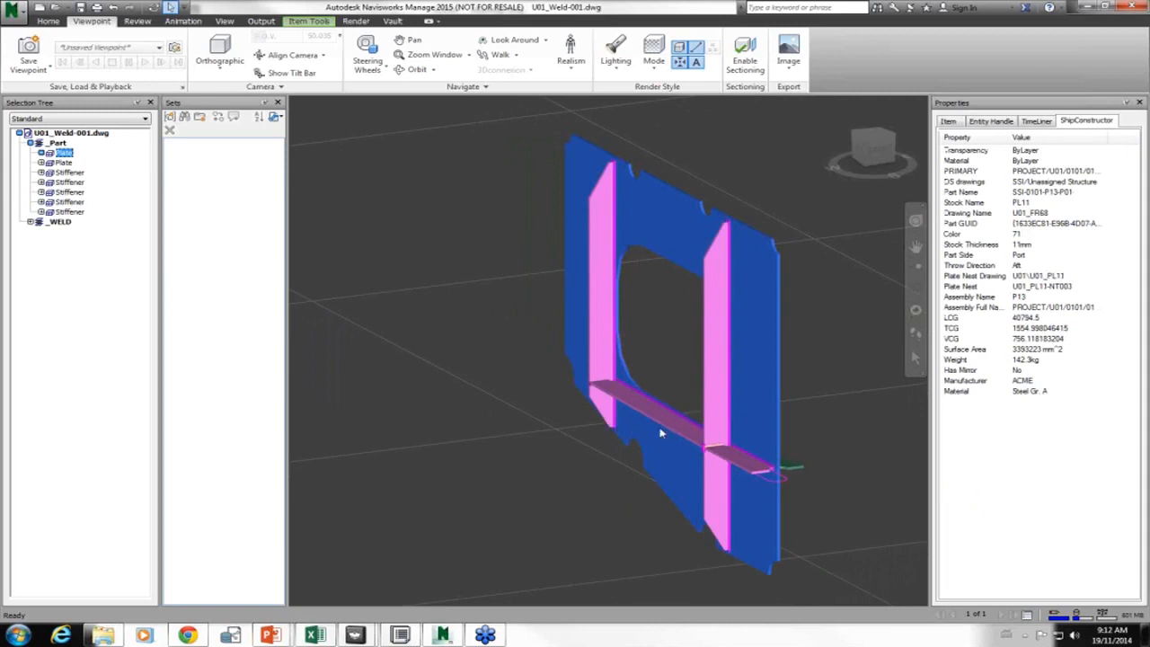
middle_click_drag(809, 467, 791, 458)
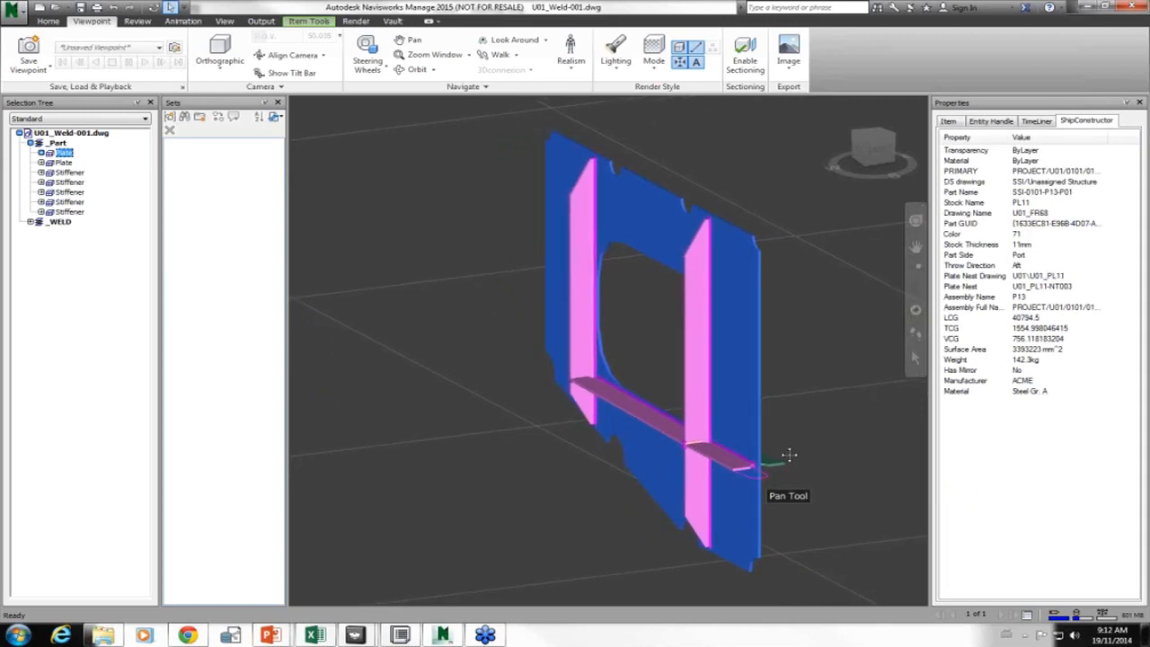
- Select the weld along the right-hand vertical stiffener to examine its ShipConstructor properties
left_click(916, 288)
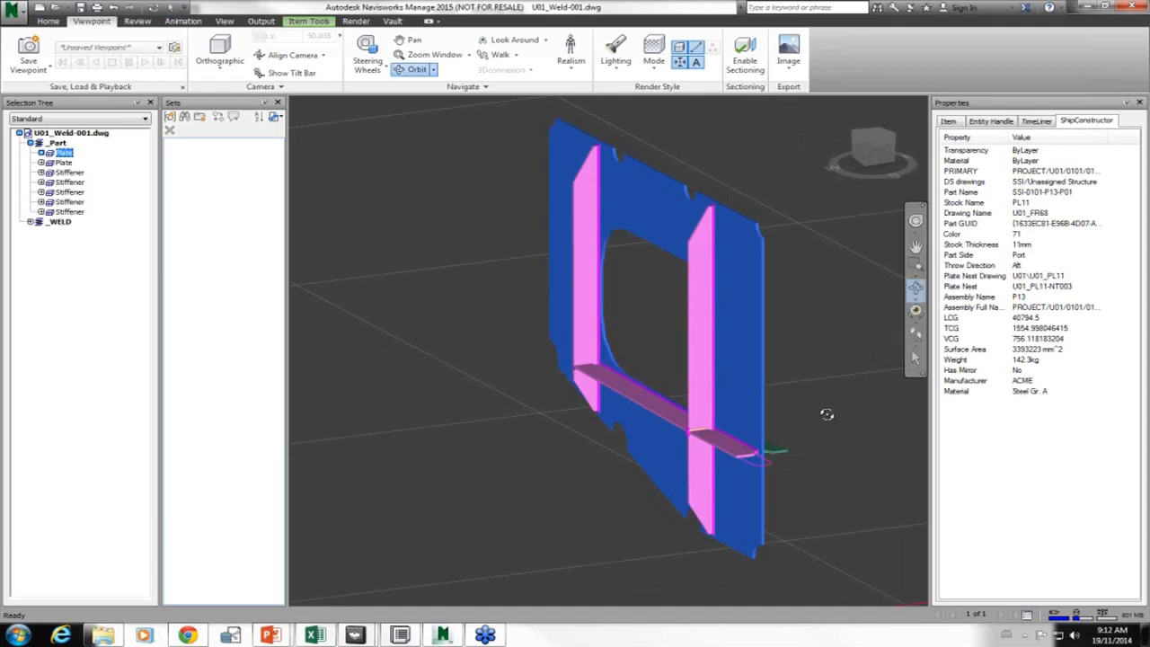
left_click(621, 404)
mouse_move(630, 403)
left_mouse_down()
mouse_move(537, 404)
mouse_move(524, 416)
mouse_move(534, 429)
mouse_move(544, 416)
left_mouse_up()
scroll(545, 292, "up", 5)
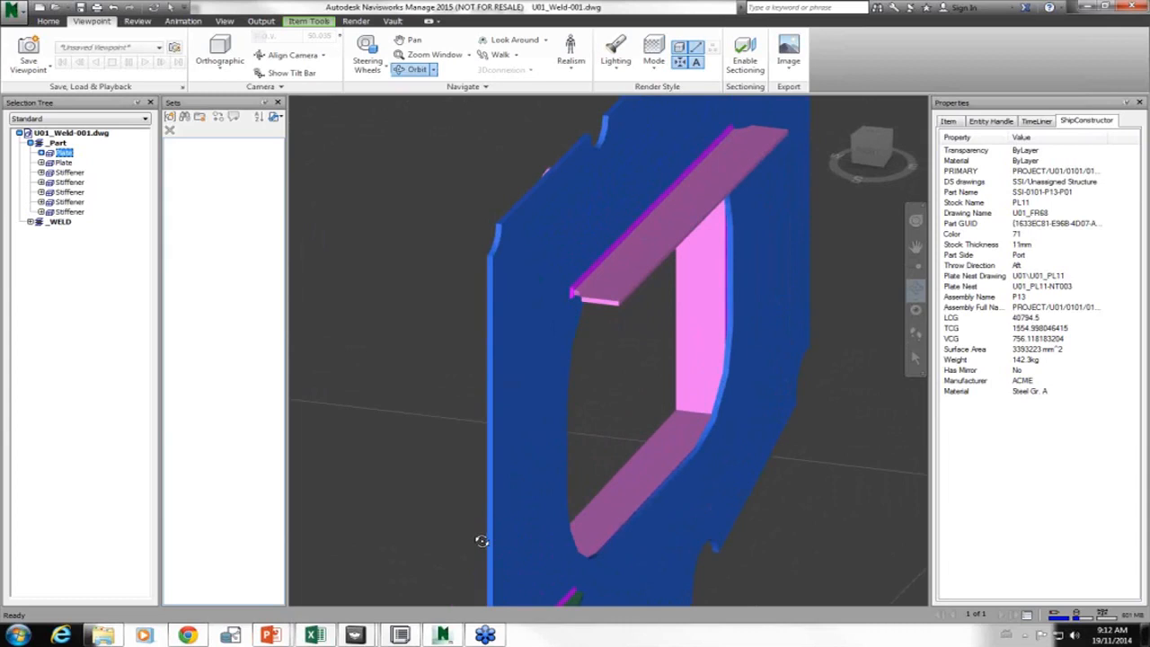
left_click_drag(481, 540, 573, 531)
middle_click_drag(461, 430, 630, 414)
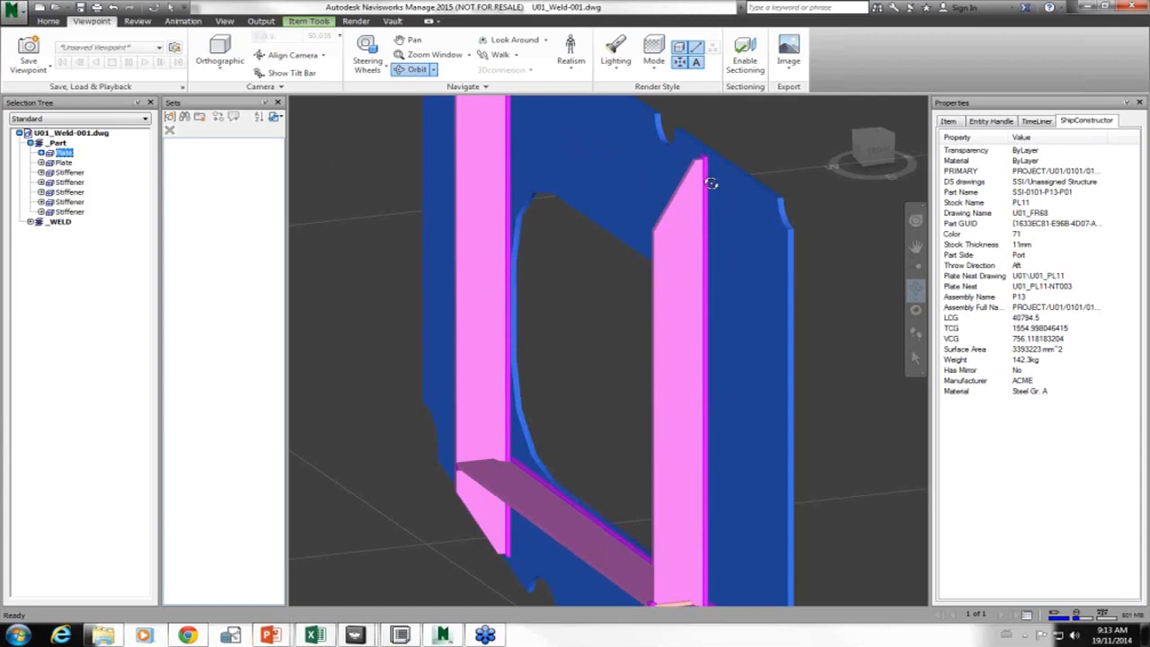
left_click(48, 20)
left_click(174, 71)
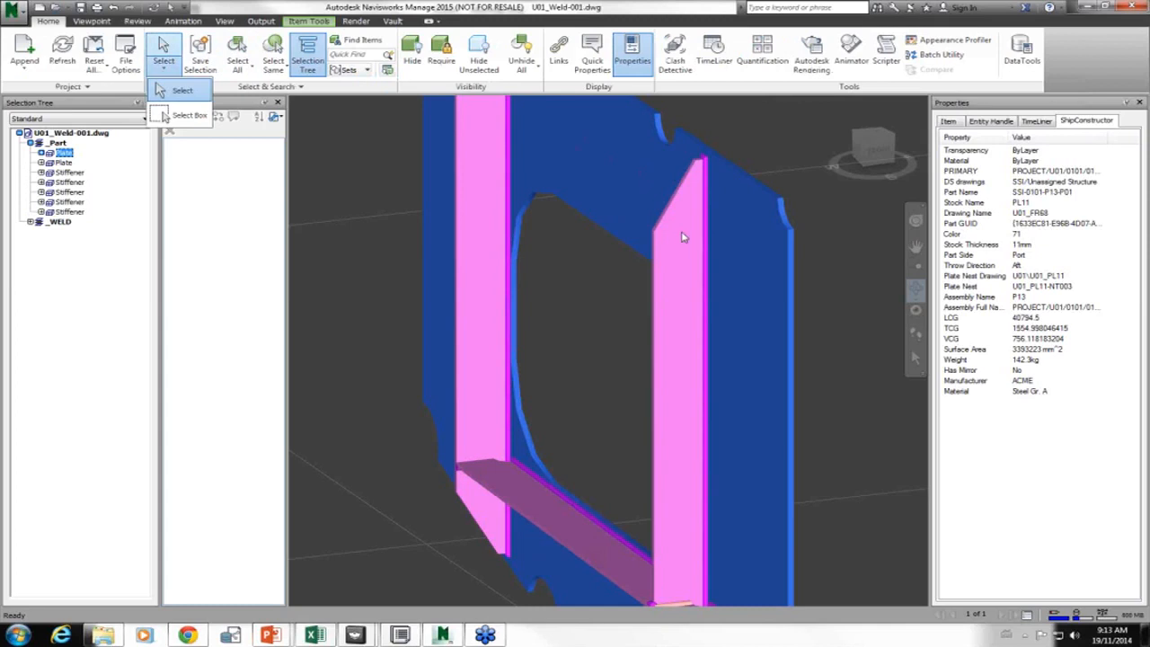
left_click(705, 214)
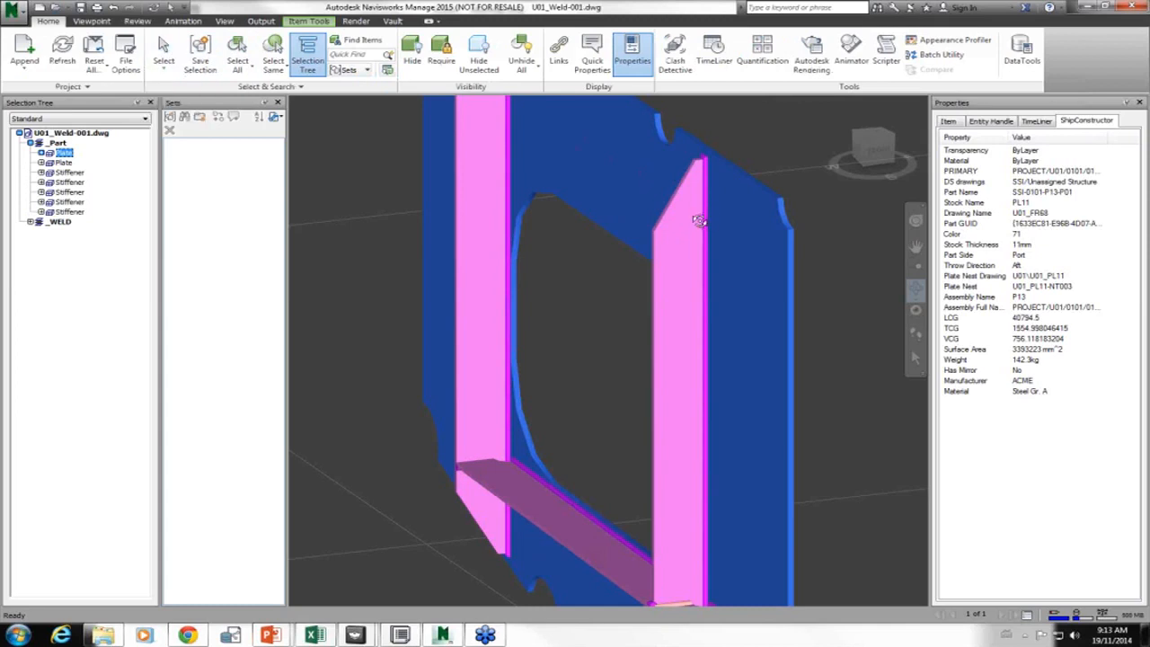
left_click(164, 51)
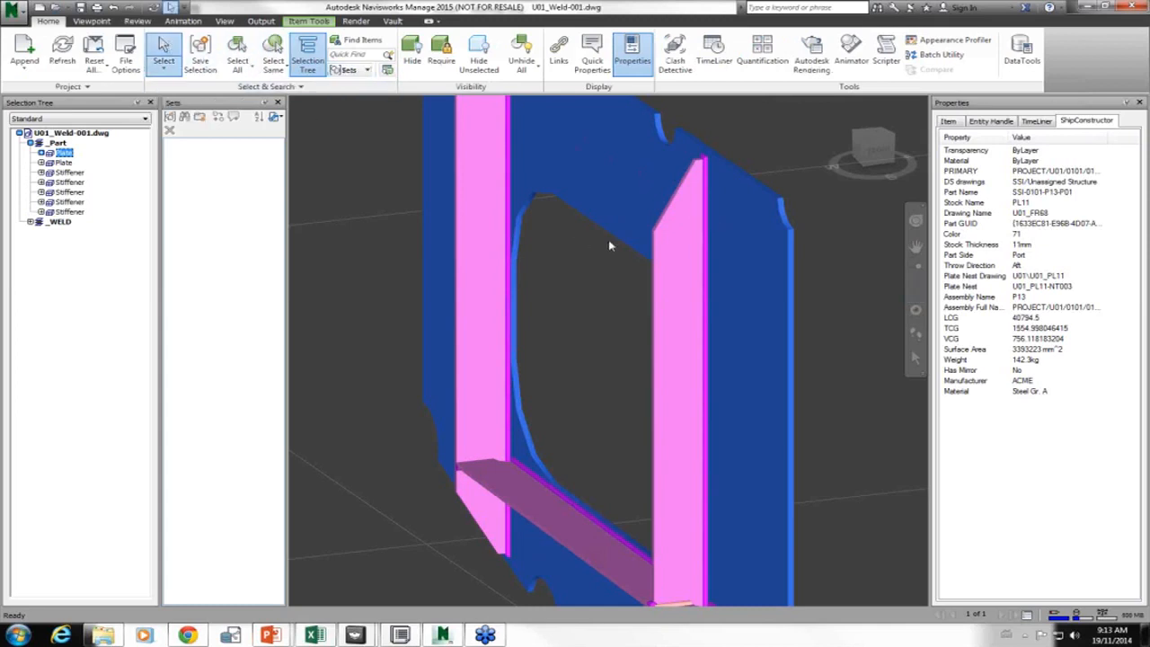
left_click(707, 248)
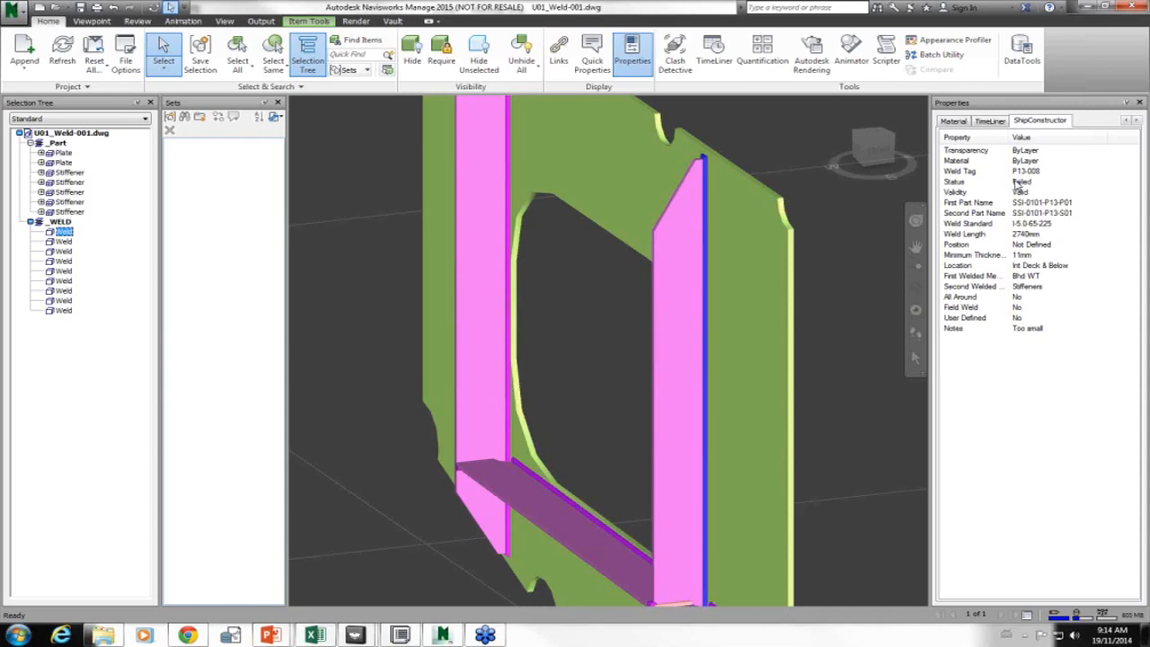
- Import the saved search sets from the Weld_SearchSets XML file
left_click(275, 117)
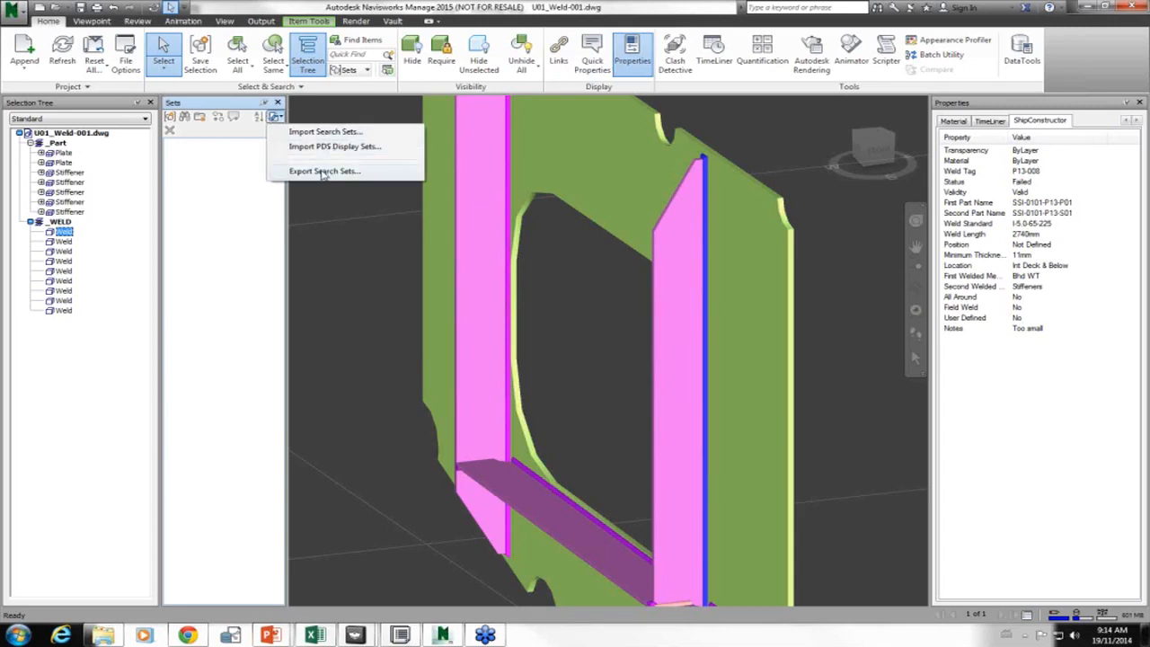
left_click(328, 131)
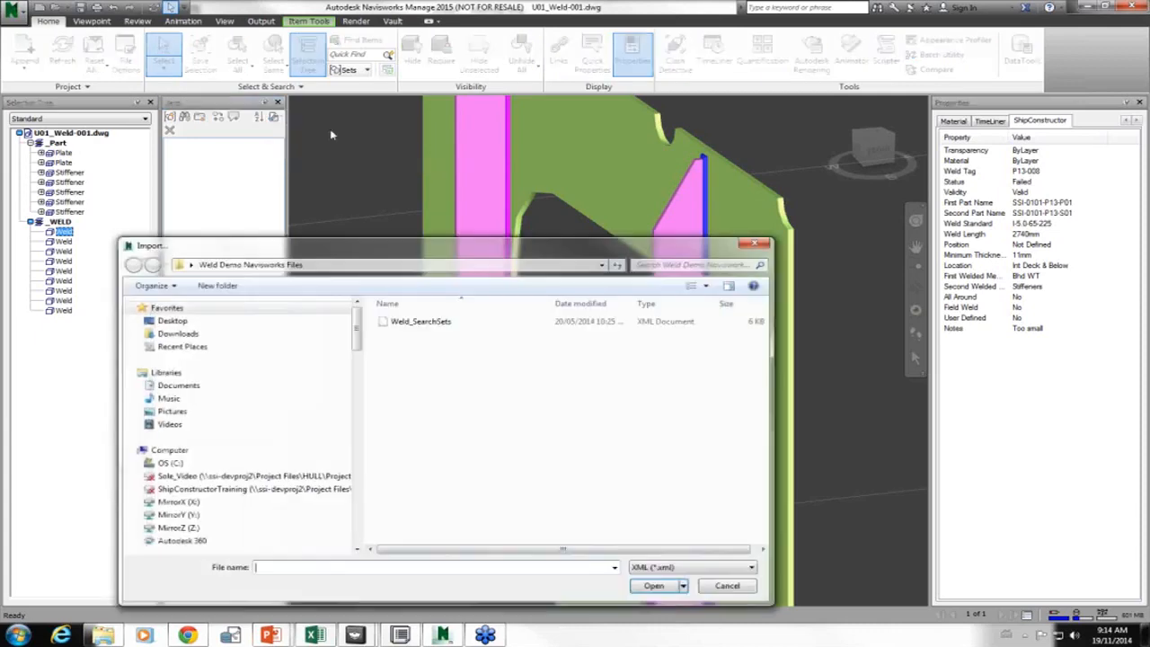
left_click(468, 321)
left_click(653, 585)
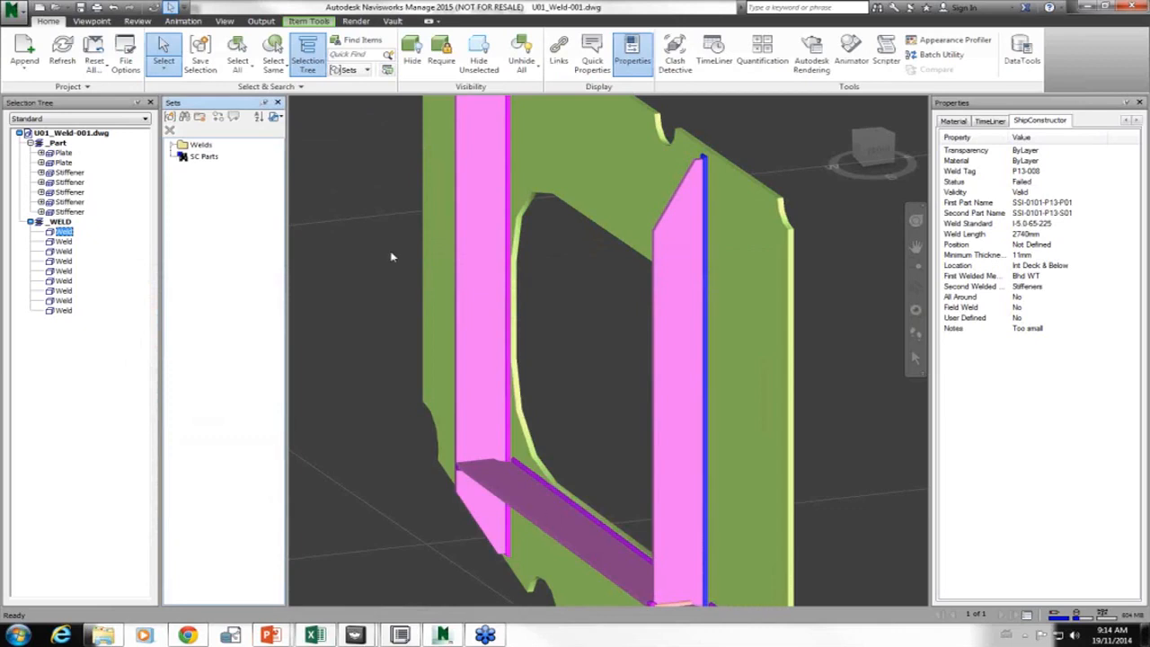
- Hide the parts in the SC Parts set to view only the welds, and show them again
left_click(185, 159)
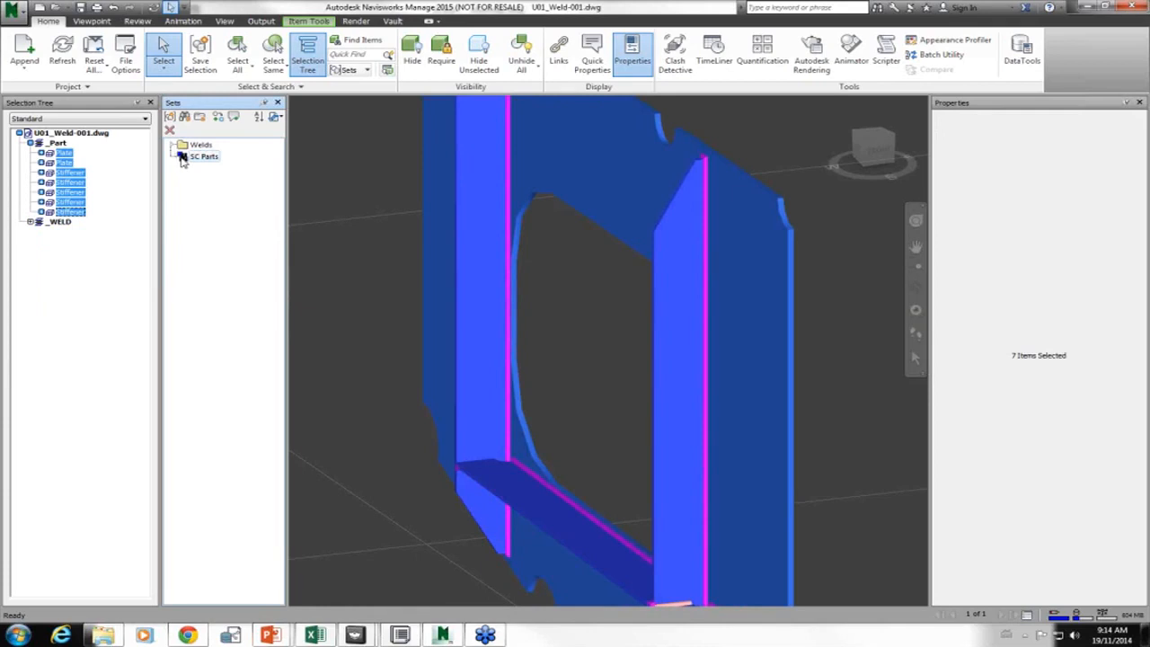
right_click(183, 158)
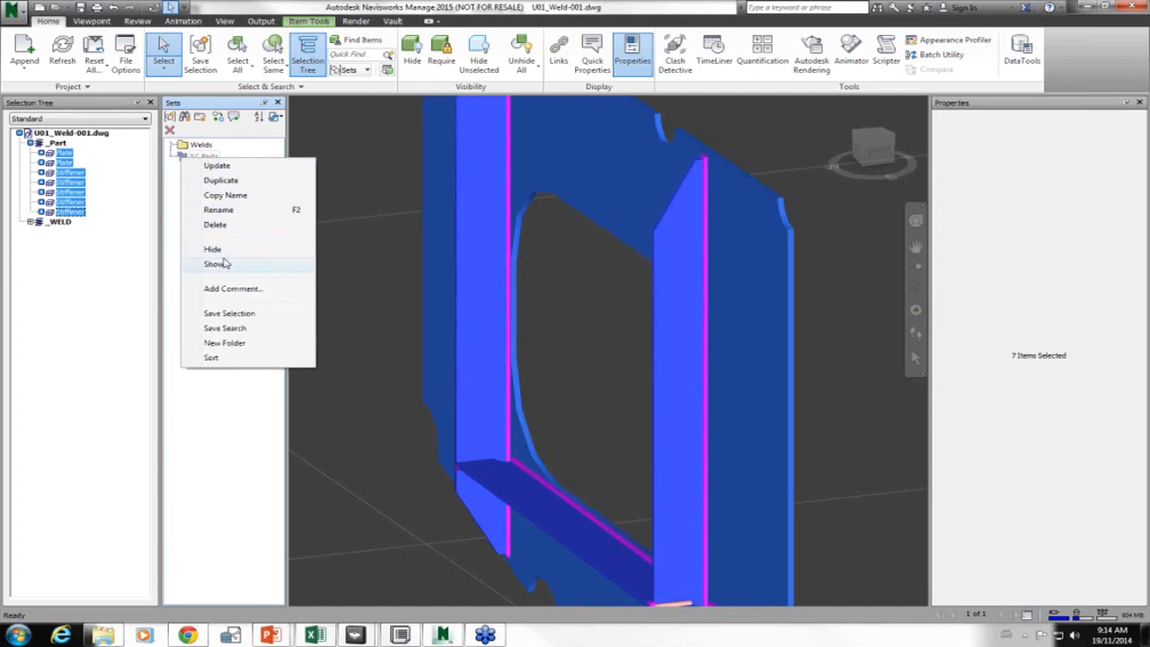
left_click(216, 251)
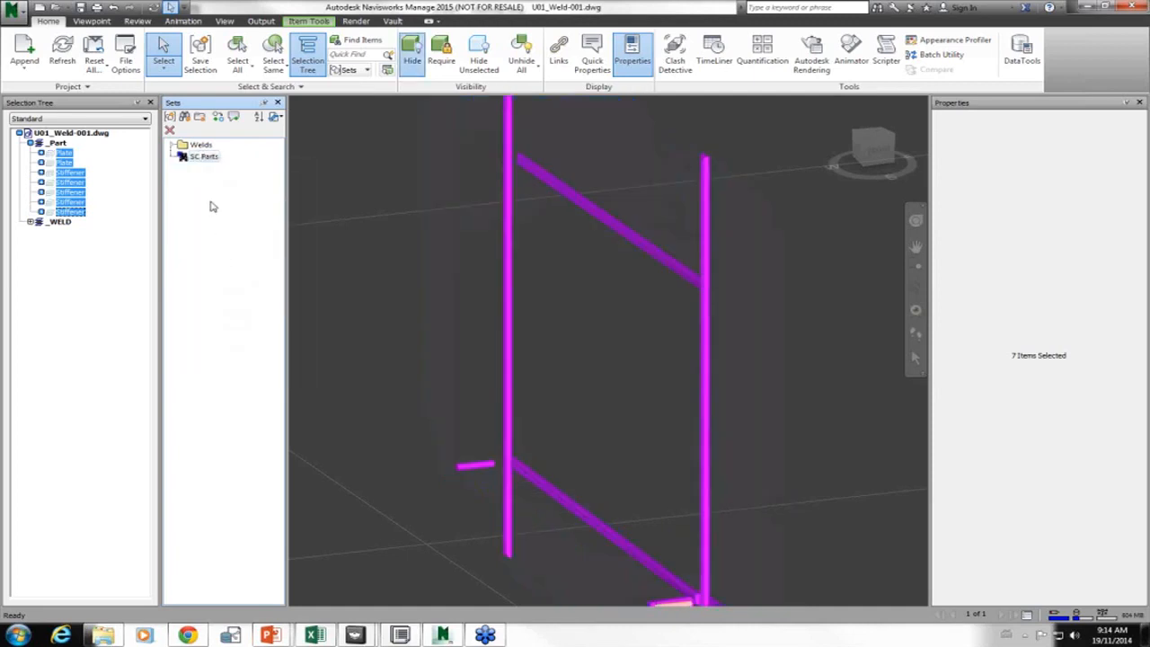
right_click(205, 160)
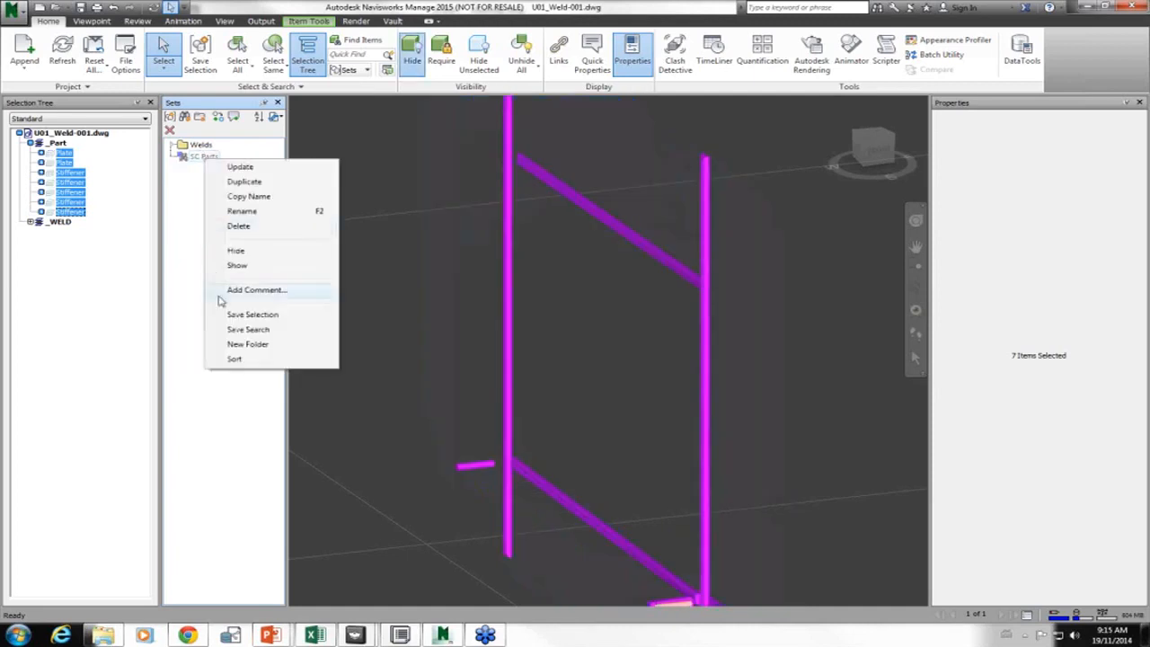
left_click(231, 268)
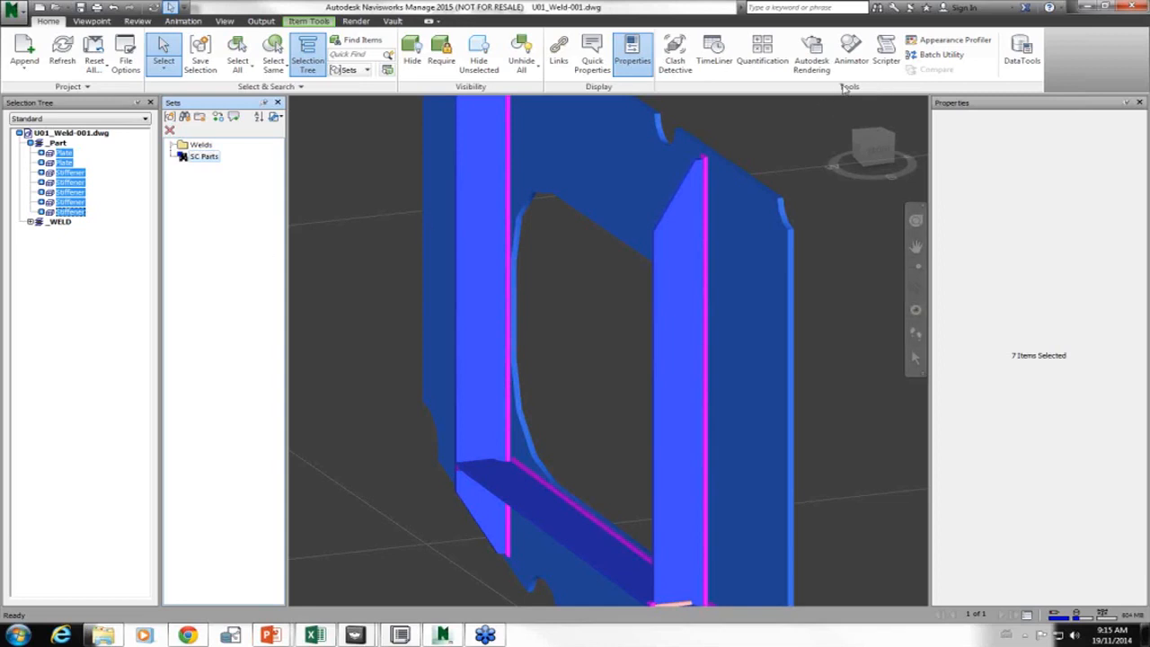
- Load Weld Appearance Profile Weld.dat into the Appearance Profiler, run it on the model and close the profiler
left_click(952, 40)
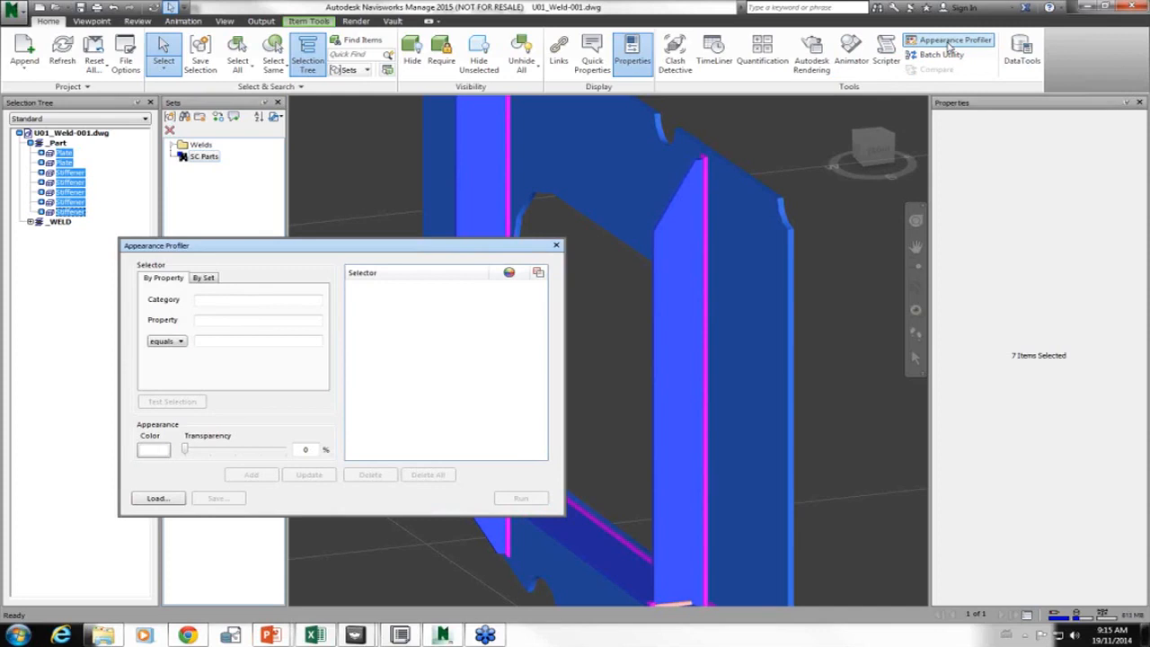
left_click(158, 498)
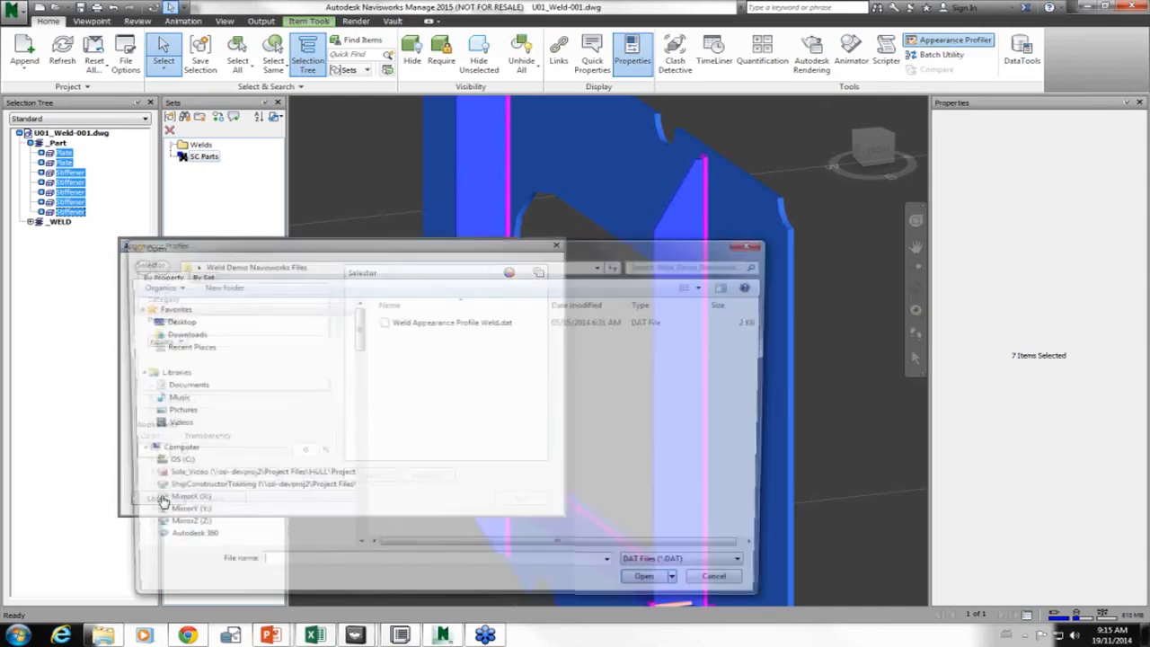
left_click(418, 325)
left_click(653, 587)
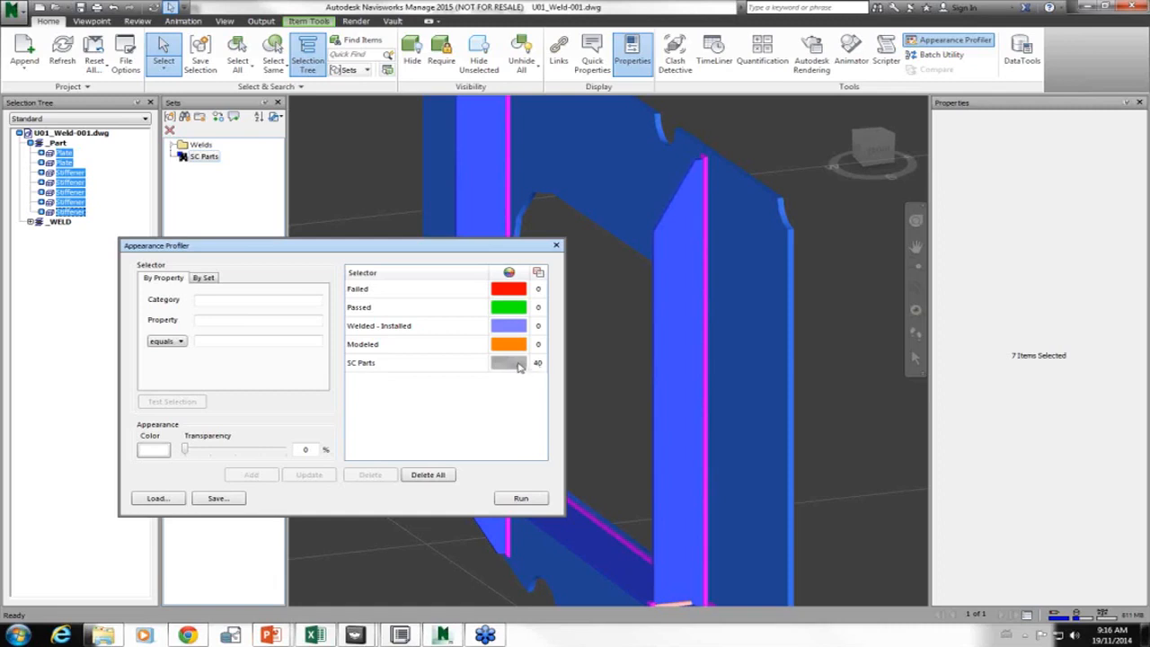
left_click(524, 500)
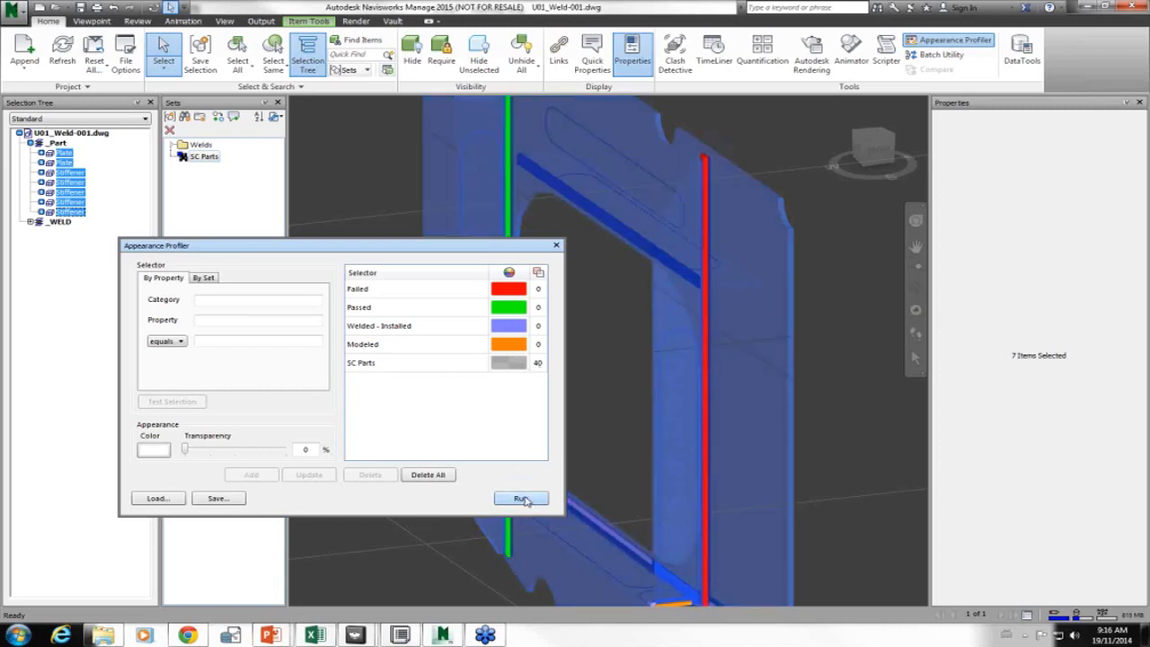
left_click(556, 247)
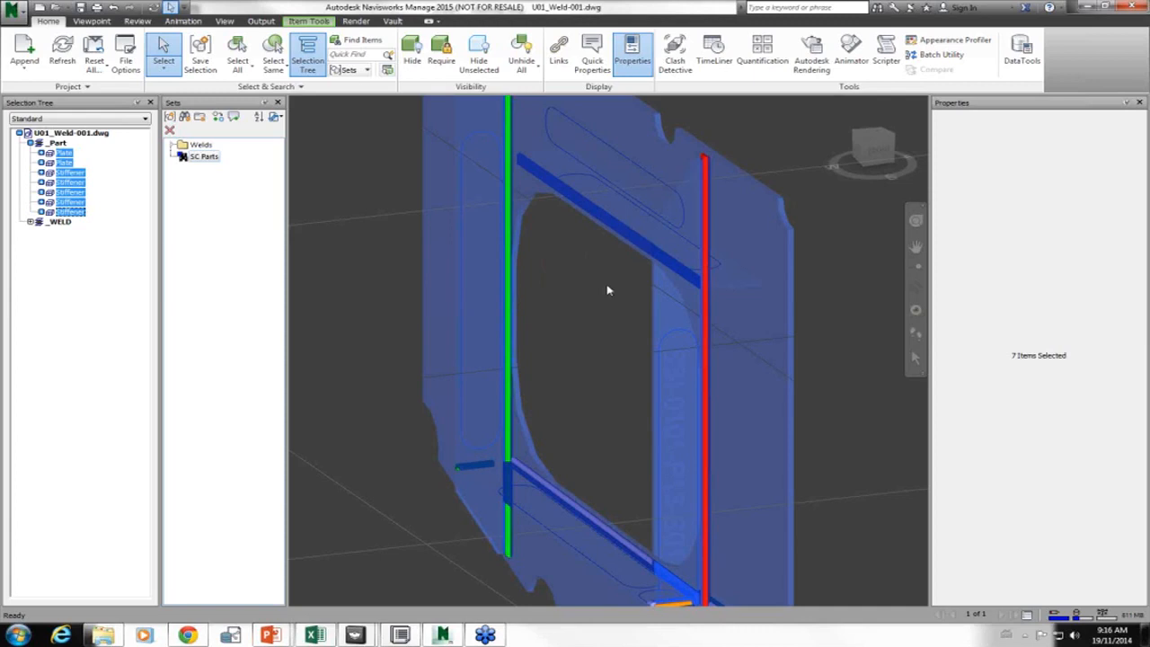
- Examine the status colours of the welds across the whole panel from an angled view
scroll(603, 291, "down", 3)
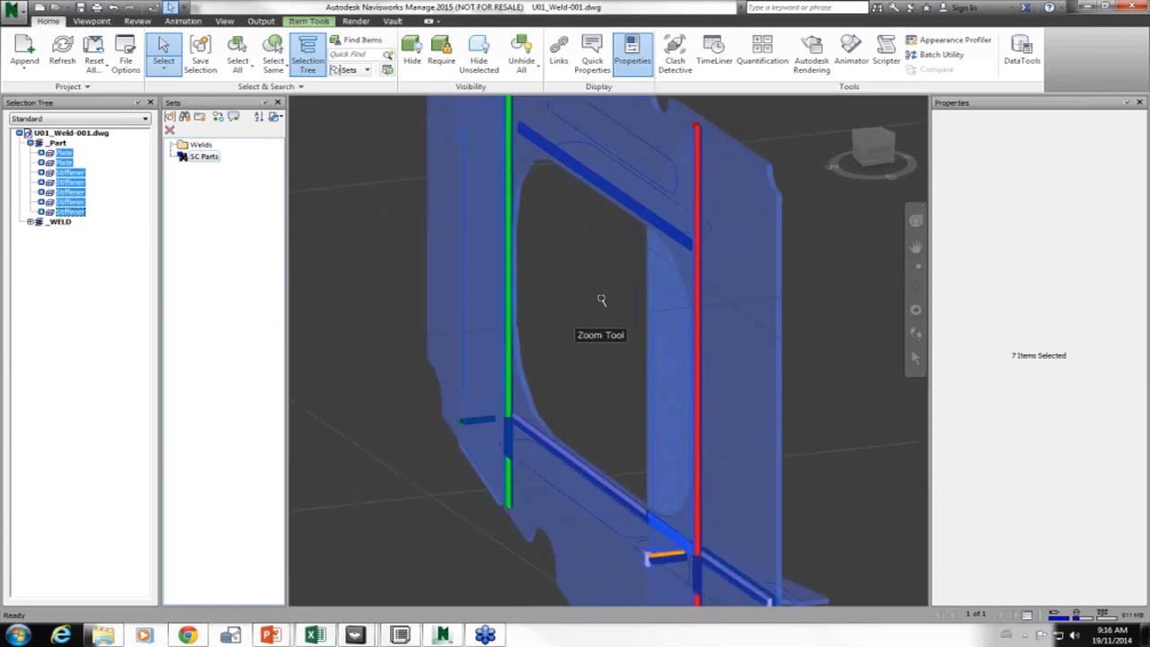
scroll(591, 364, "down", 5)
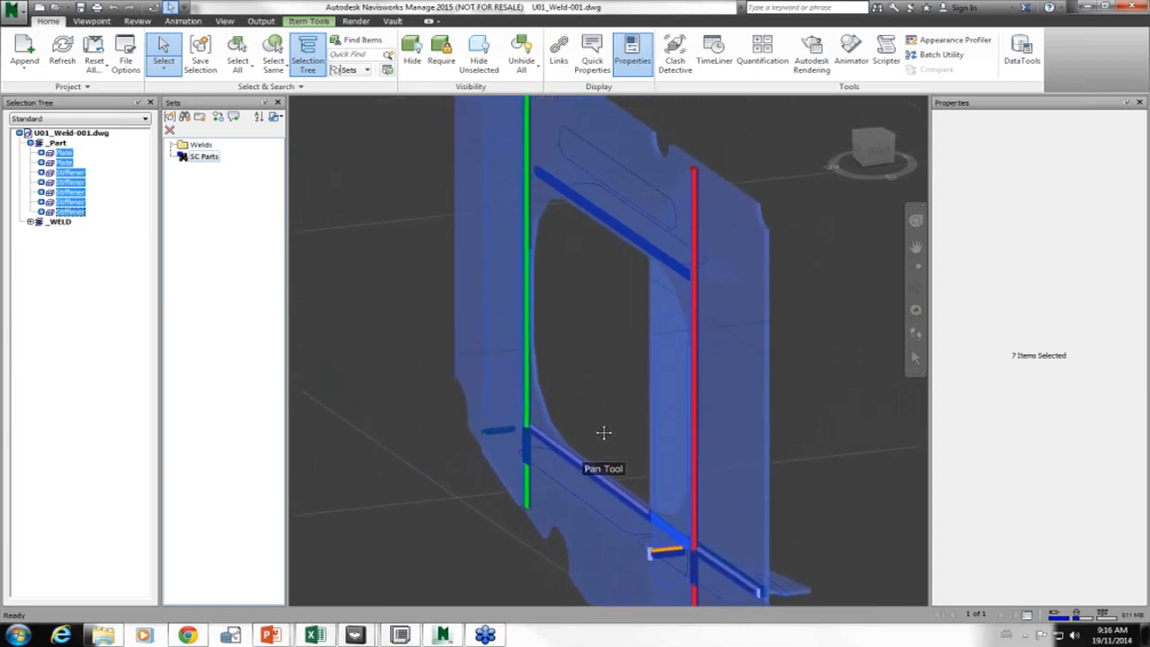
middle_click_drag(603, 424, 623, 353)
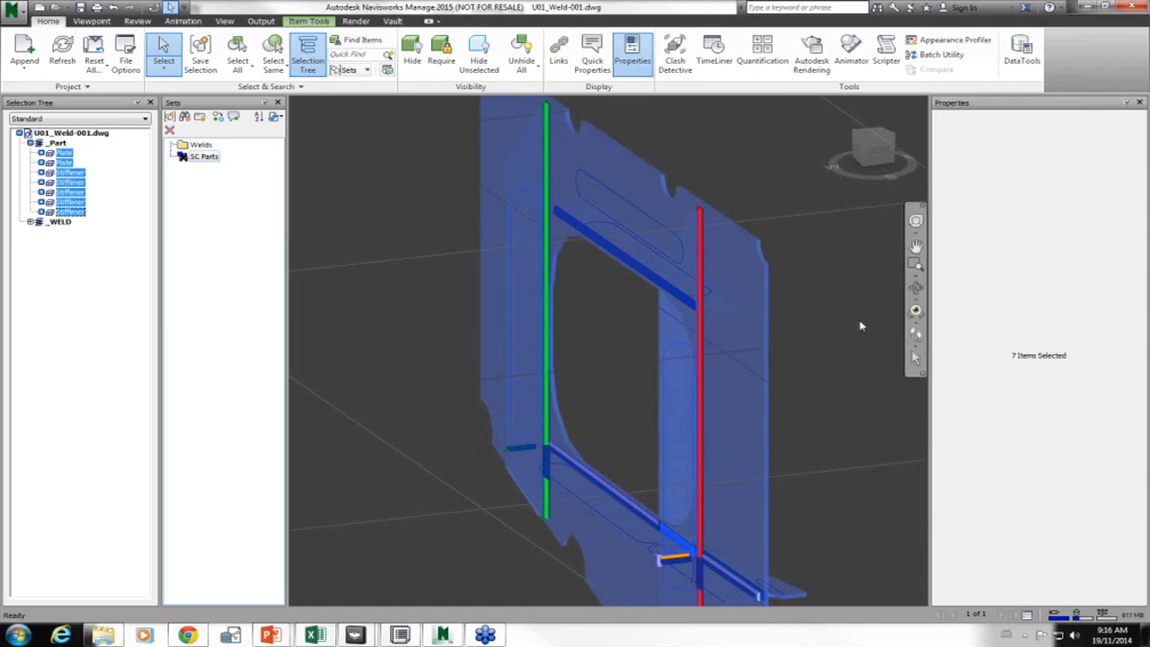
left_click(916, 289)
mouse_move(809, 419)
left_mouse_down()
mouse_move(745, 408)
mouse_move(780, 402)
left_mouse_up()
left_click(863, 147)
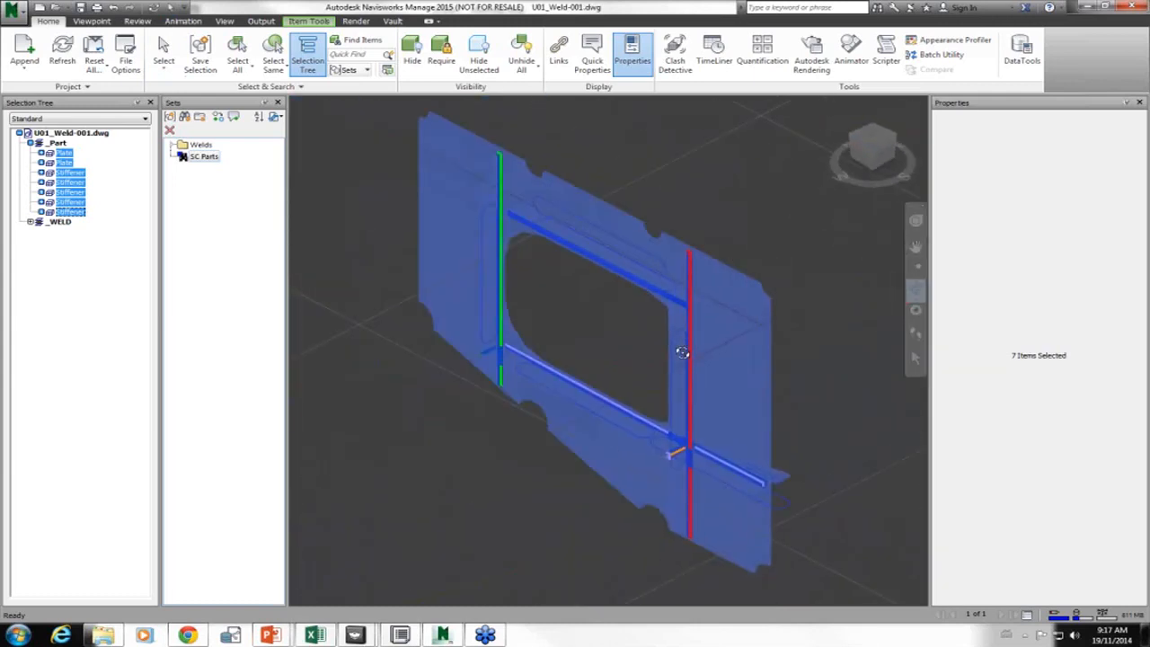
left_click(494, 366)
mouse_move(611, 419)
left_mouse_down()
mouse_move(428, 392)
mouse_move(437, 405)
mouse_move(584, 402)
mouse_move(470, 390)
mouse_move(526, 411)
mouse_move(600, 405)
left_mouse_up()
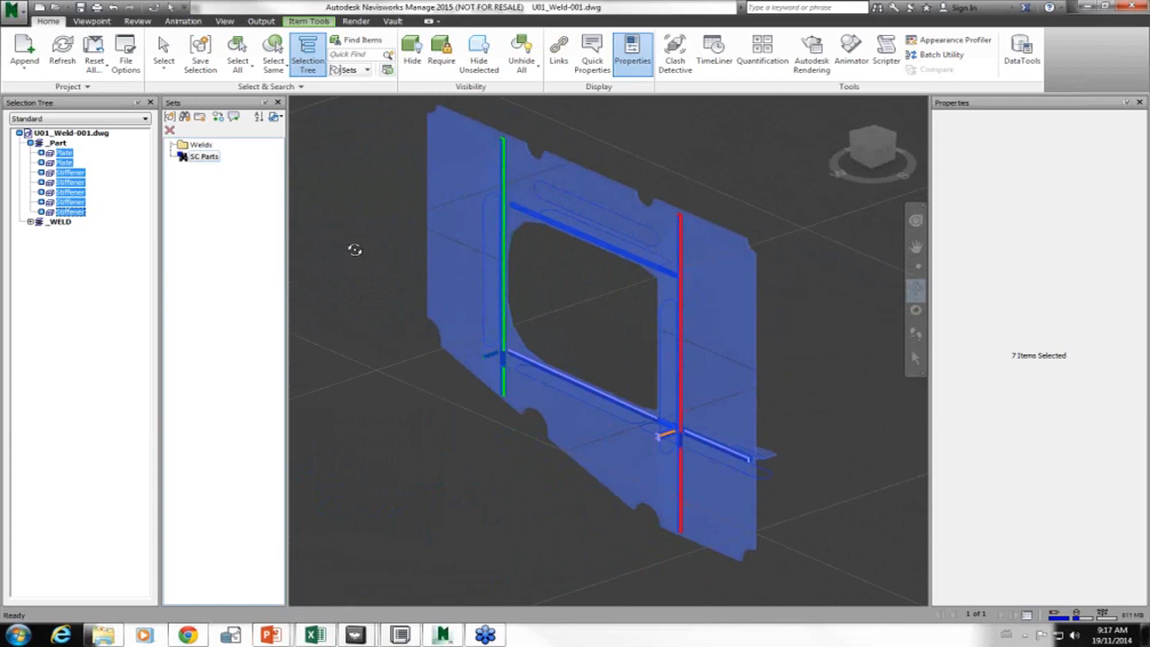
- Isolate the colour-coded welds by hiding the SC Parts set, and restore the parts around them
right_click(201, 156)
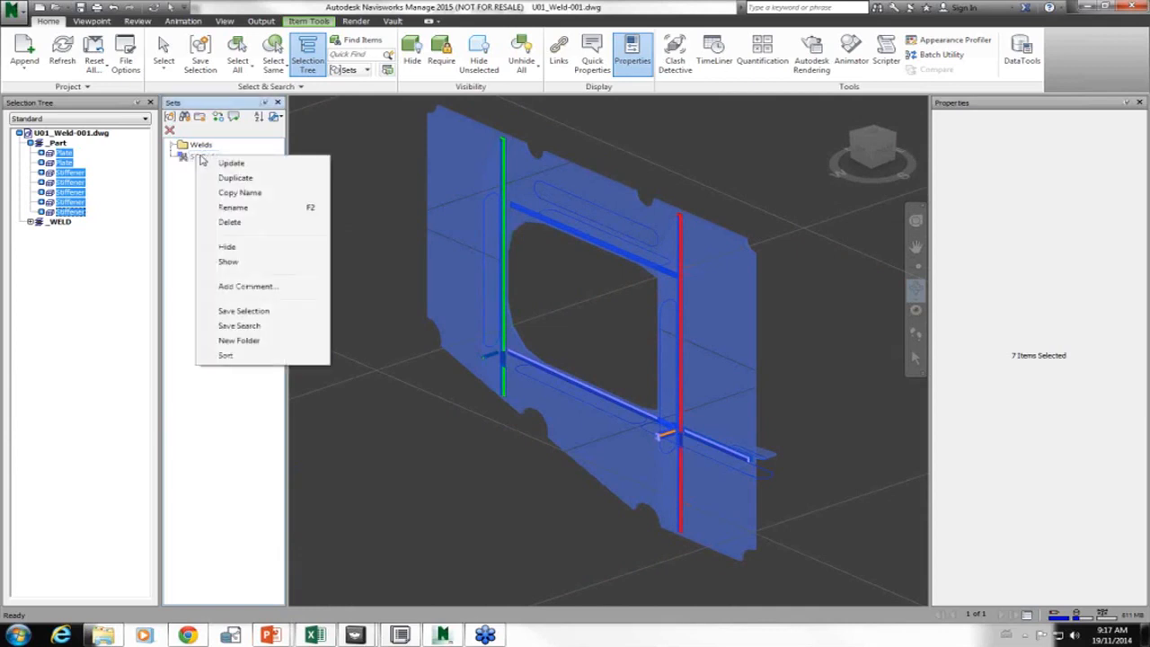
left_click(229, 262)
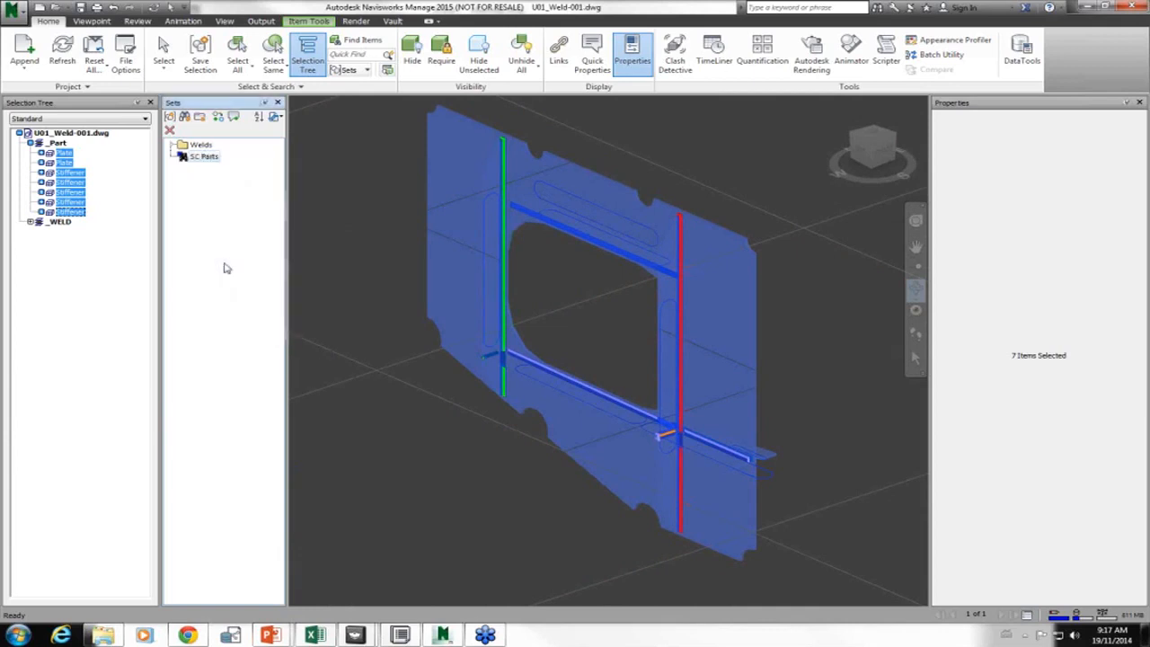
right_click(204, 157)
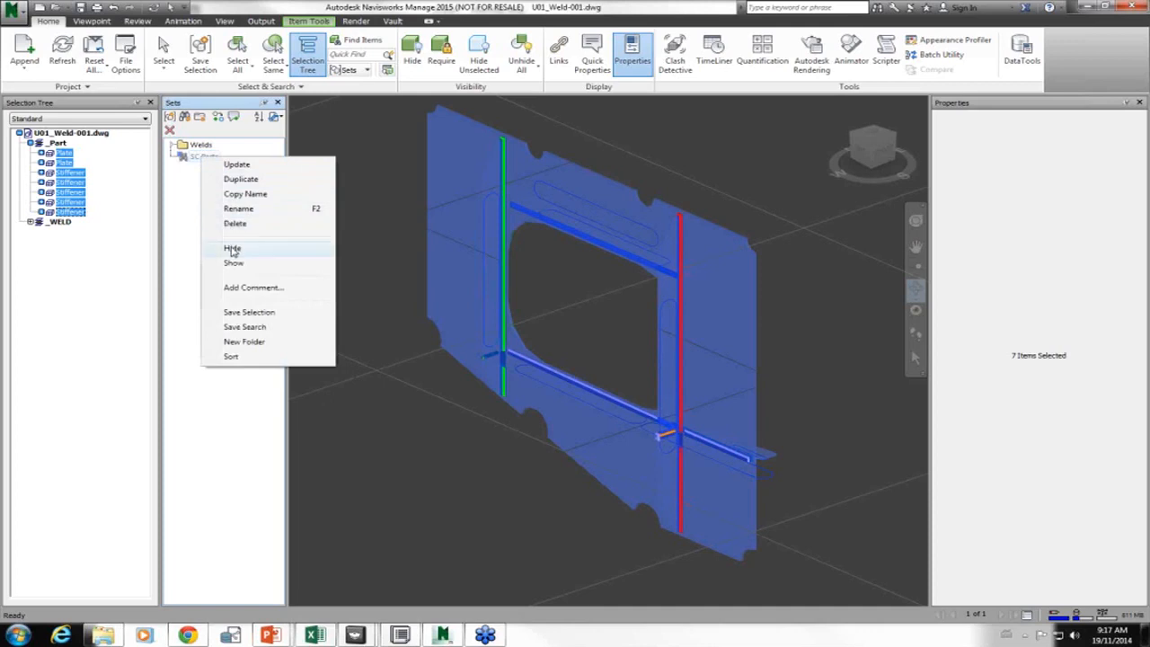
left_click(229, 248)
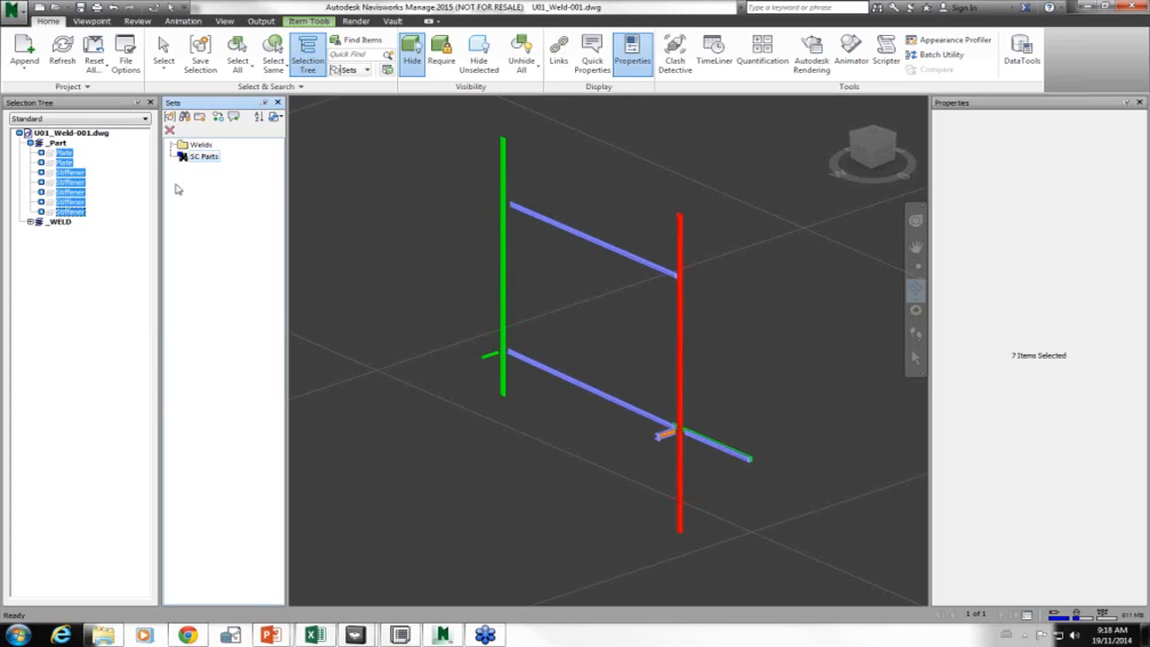
right_click(183, 155)
left_click(216, 258)
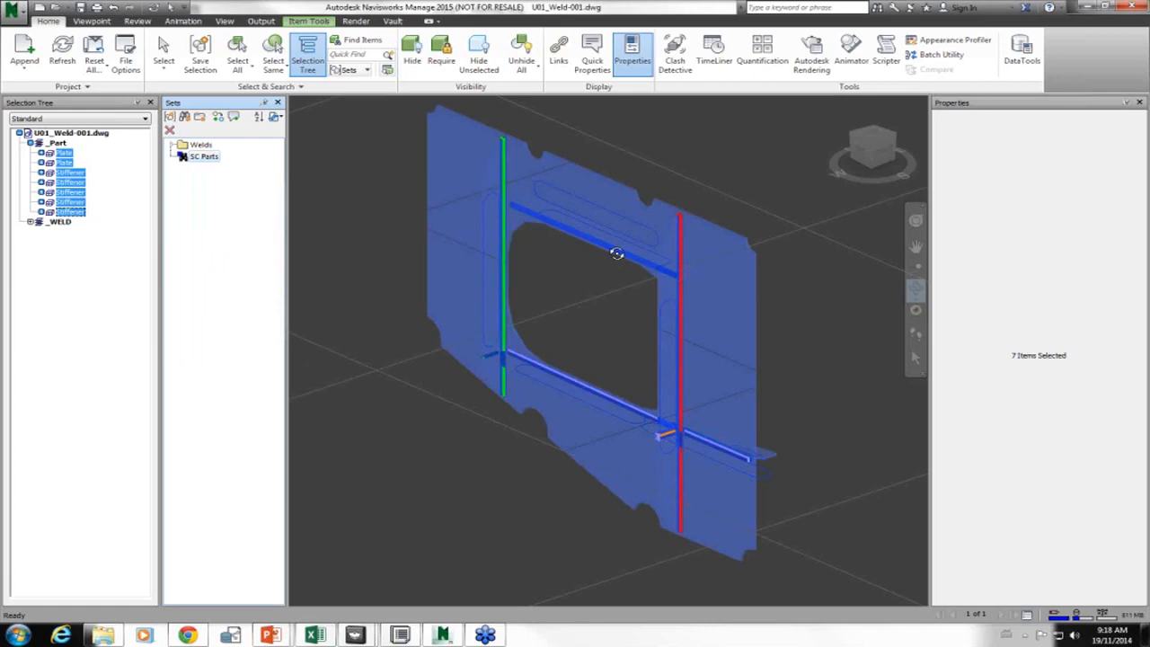
- Select the red weld along the vertical stiffener and bring up its item tools
key("alt+Tab")
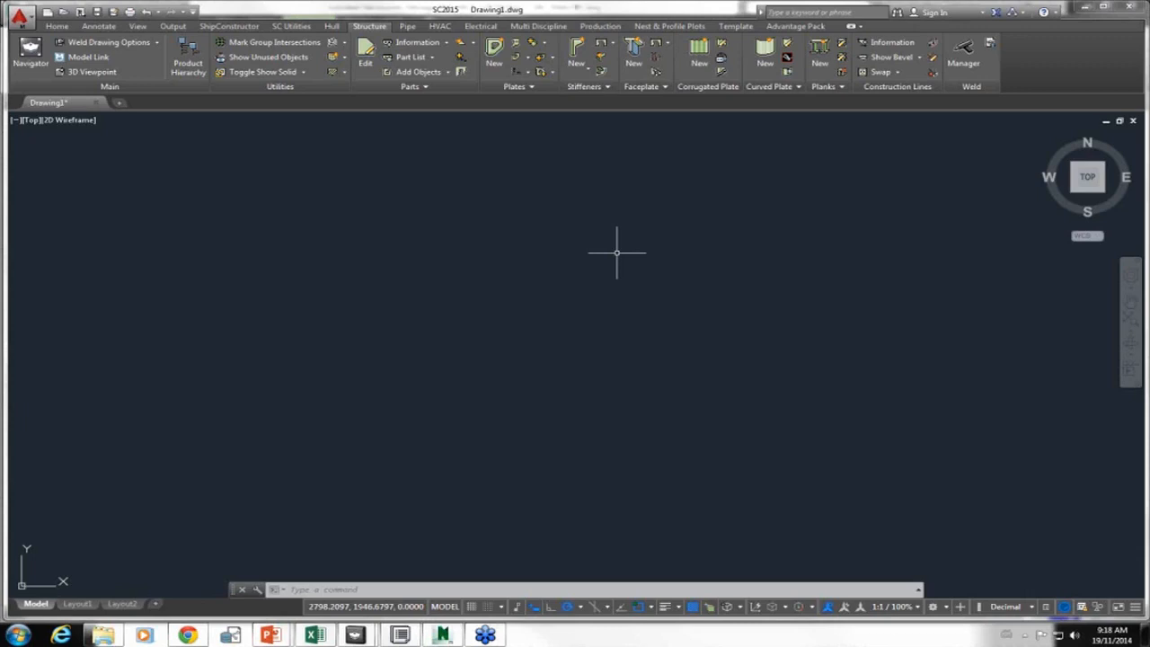
key("alt+Tab")
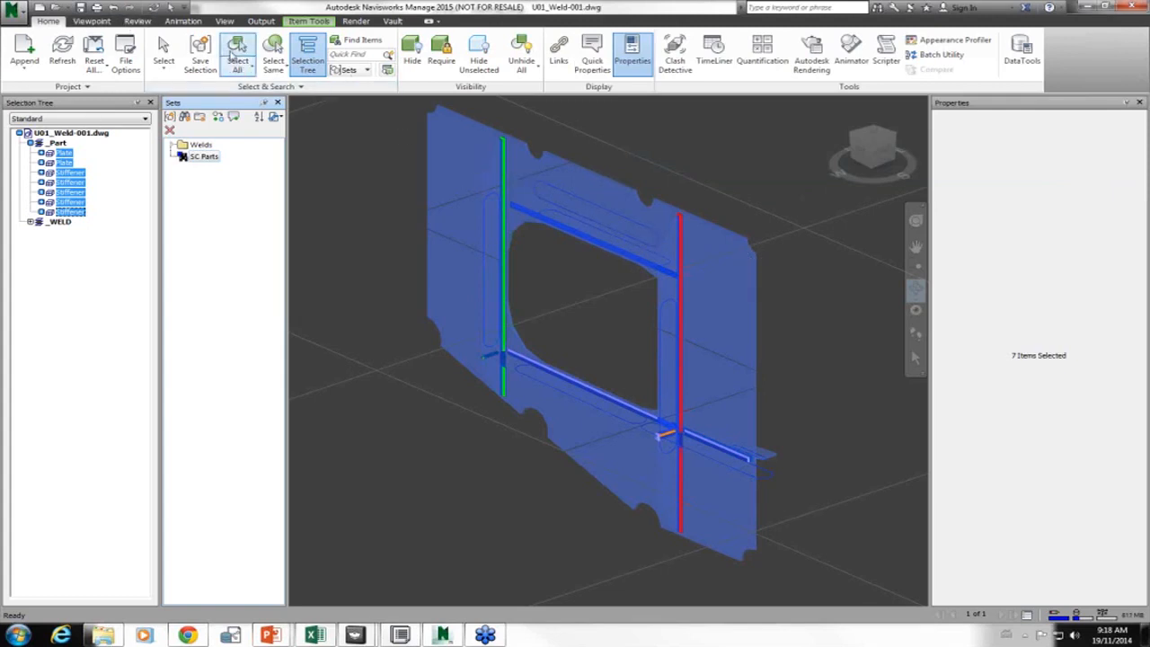
left_click(163, 49)
left_click(681, 257)
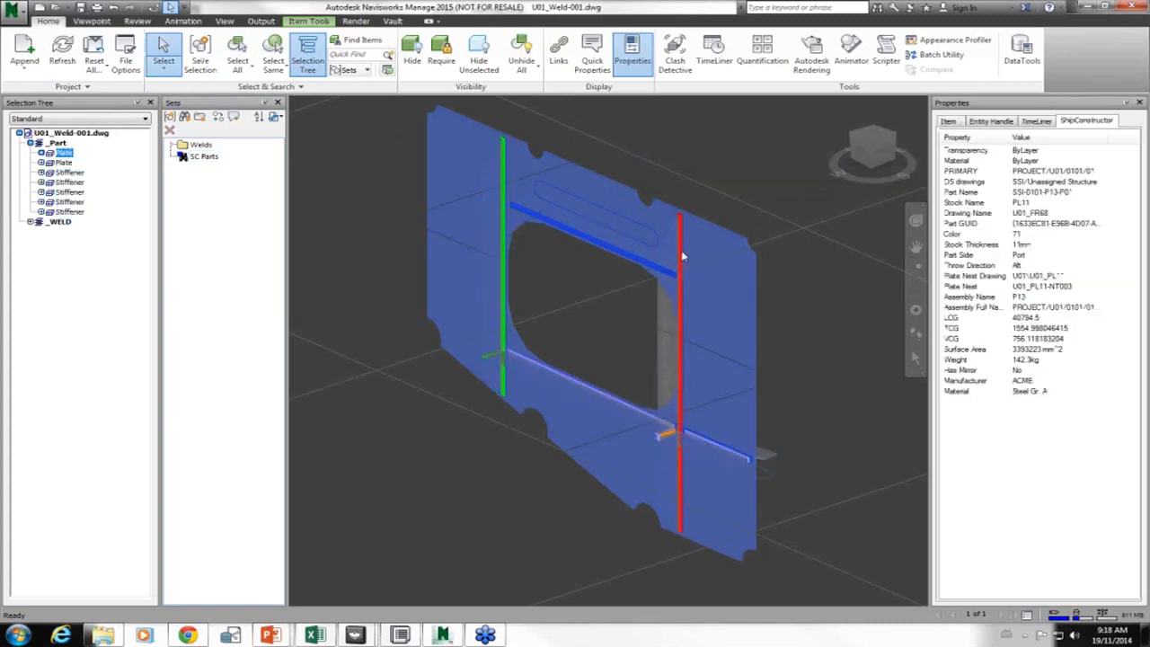
left_click(308, 21)
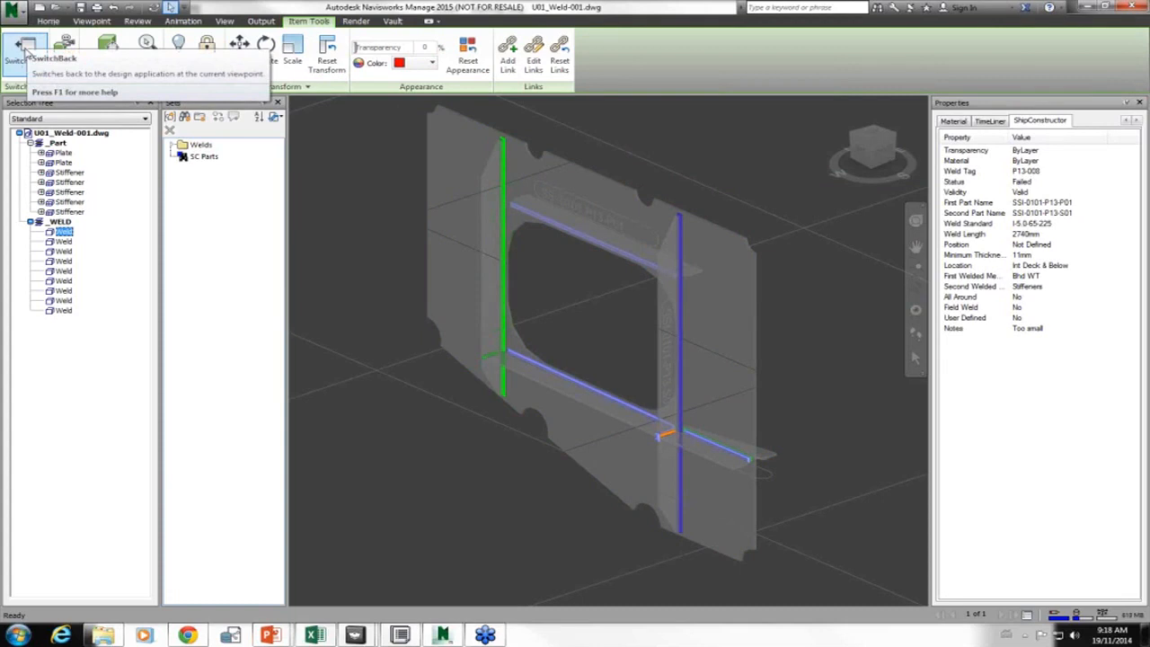
- Run NWLOAD in AutoCAD, return to Navisworks and use SwitchBack to open the selected weld in the design application
key("alt+Tab")
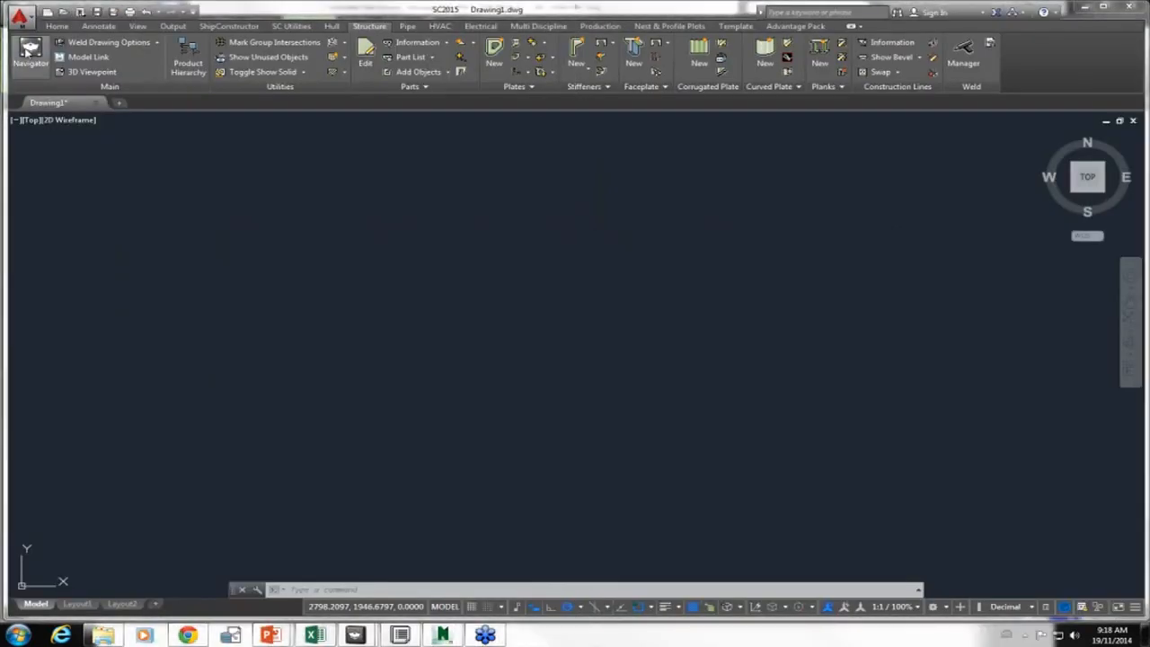
type("NWLOAD")
key("Return")
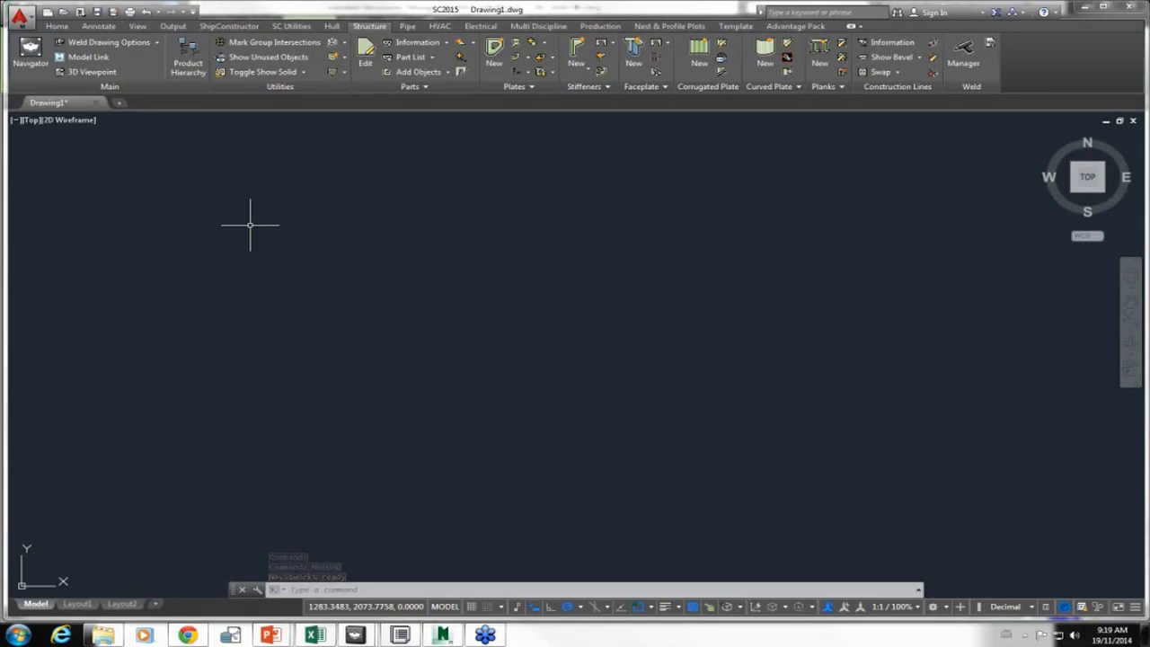
key("alt+Tab")
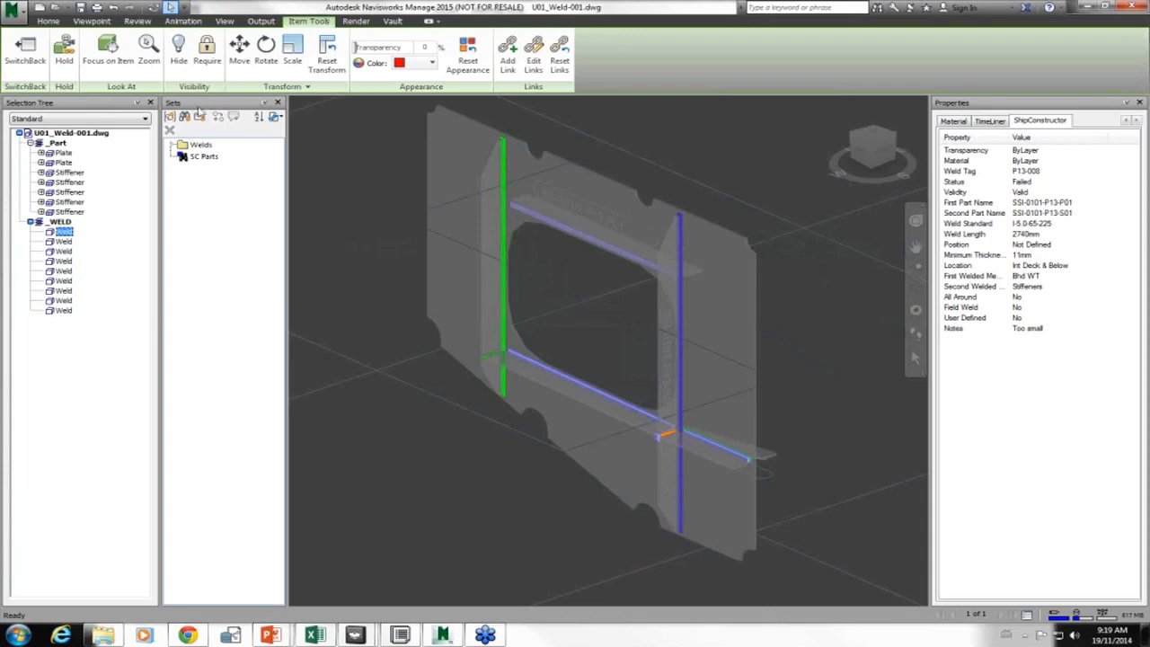
left_click(27, 53)
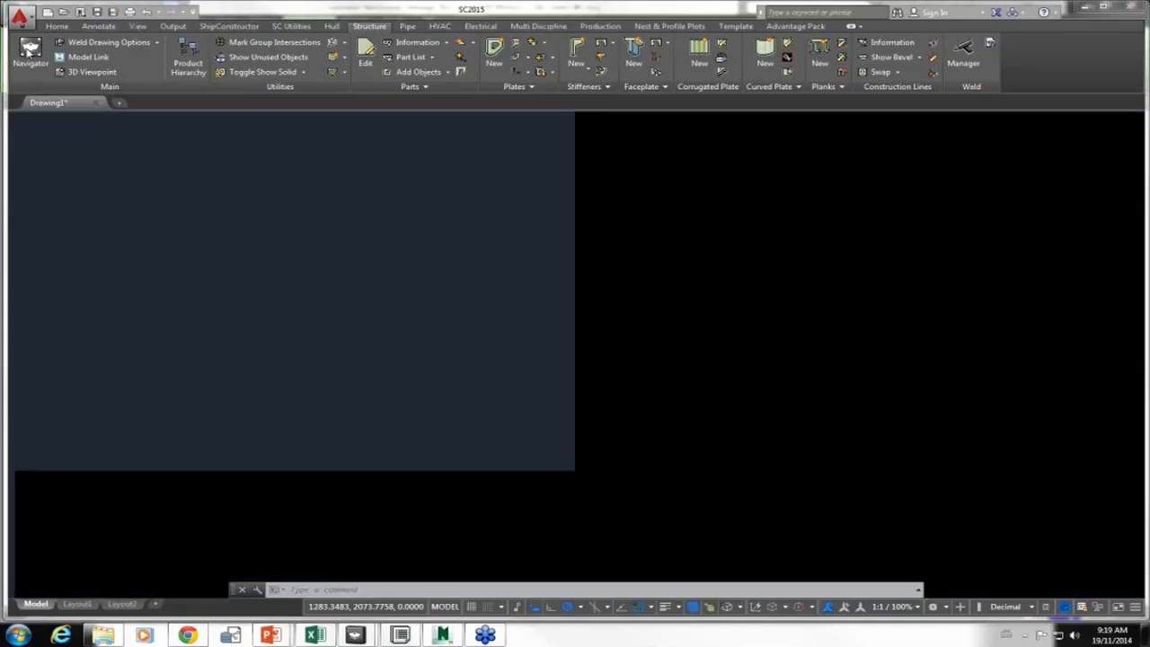